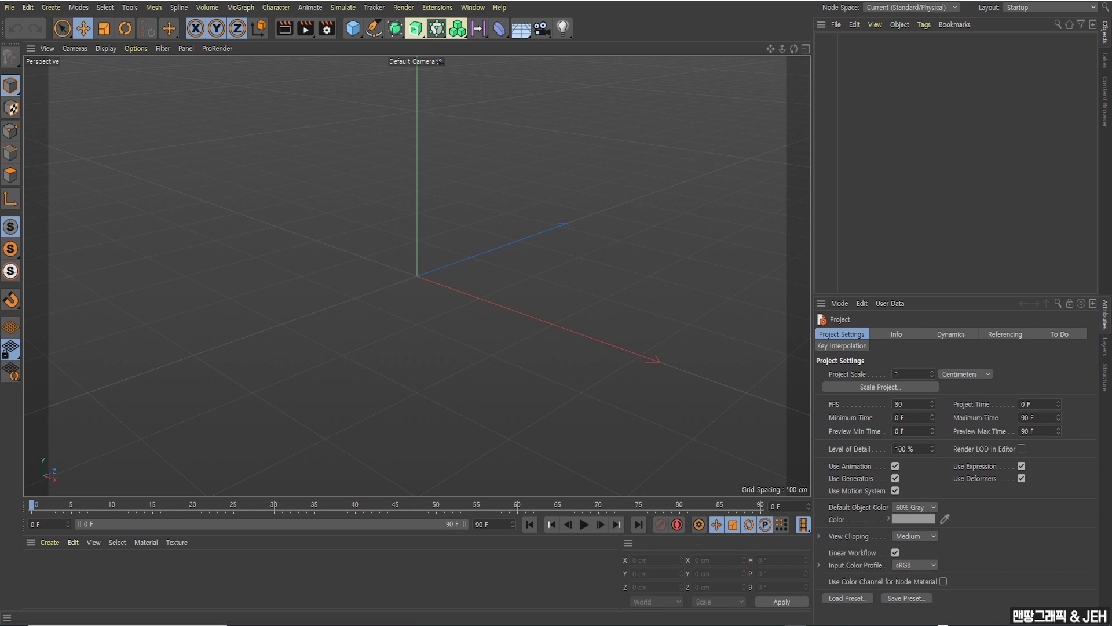
# Bring the CINEMA 4D R19 window over the newer version and position it for a side-by-side interface comparison.
pyautogui.moveTo(1111, 125); pyautogui.dragTo(373, 158)
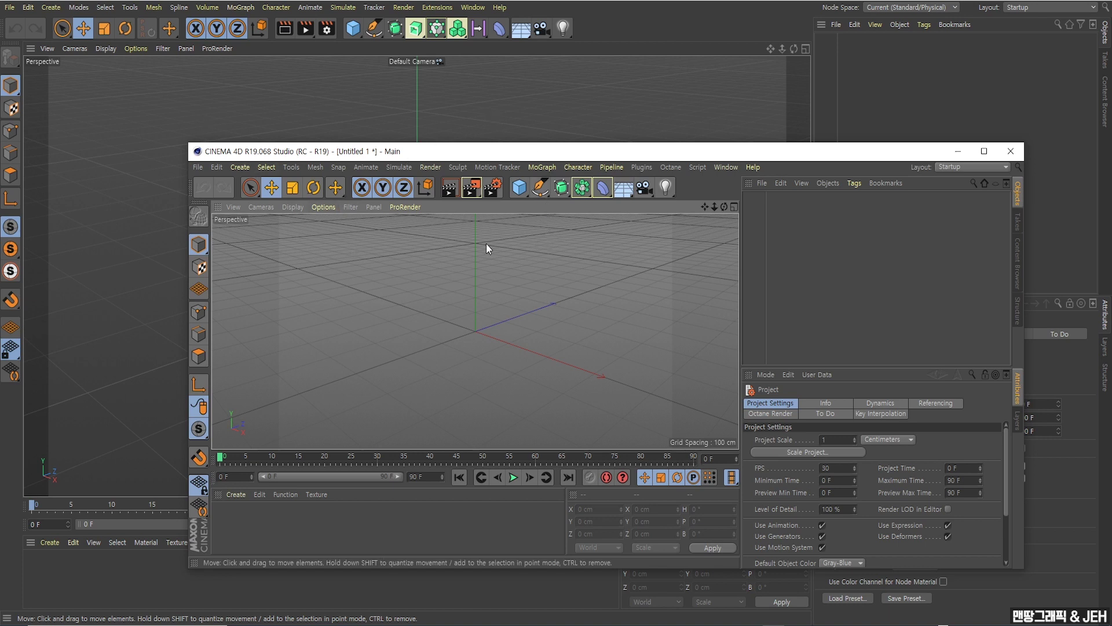
pyautogui.moveTo(189, 270); pyautogui.dragTo(139, 270)
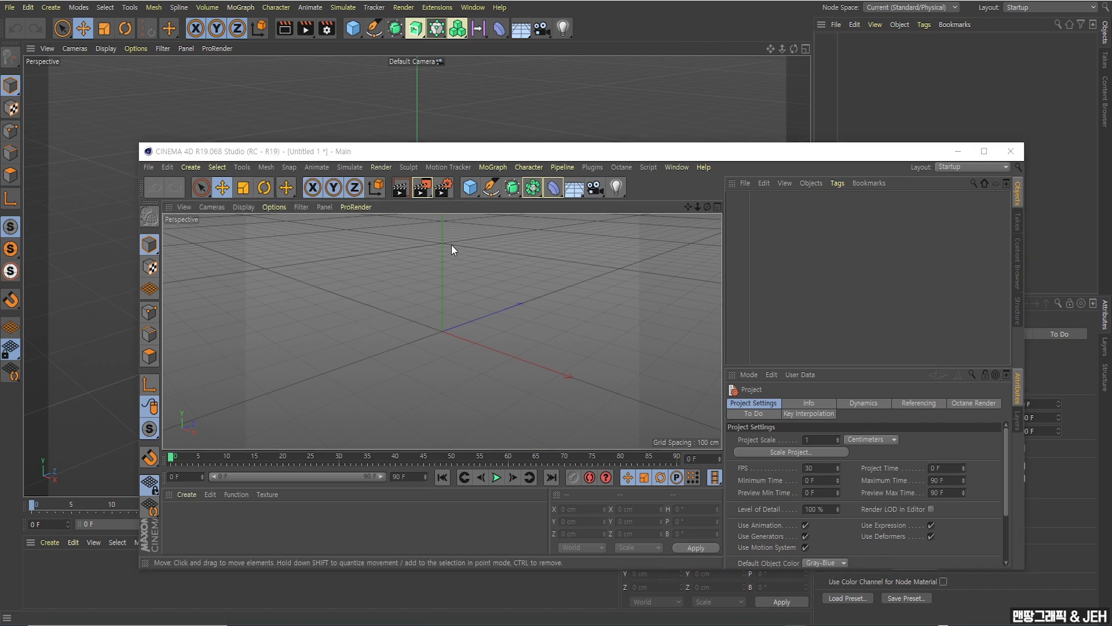
pyautogui.moveTo(461, 149); pyautogui.dragTo(465, 130)
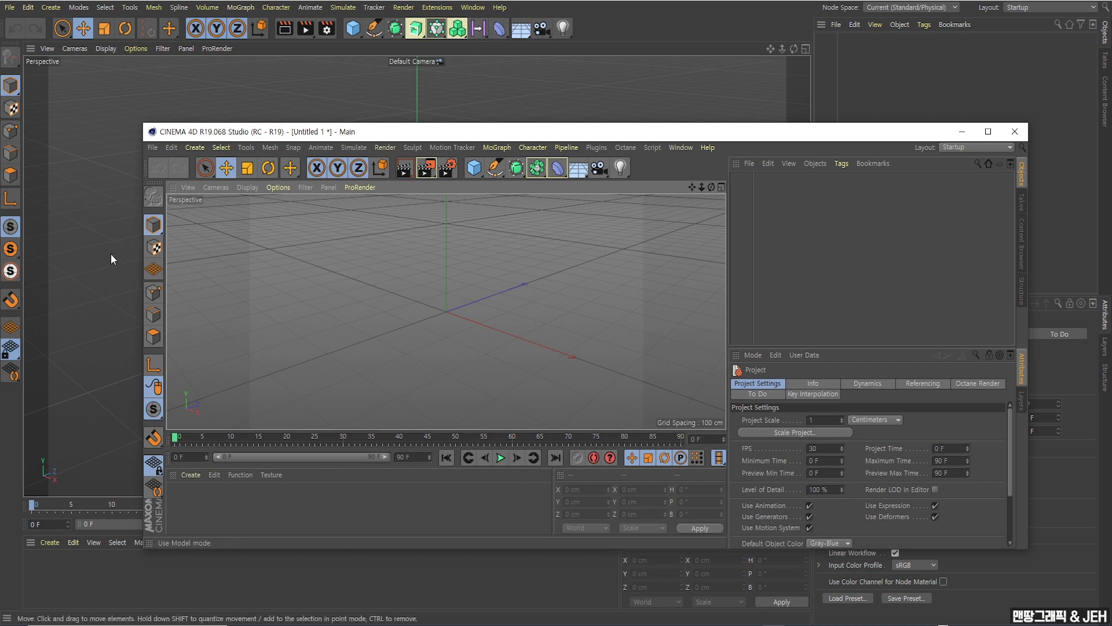
# Set the viewport solo mode in the R19 window to Viewport Solo Hierarchy.
pyautogui.click(11, 350)
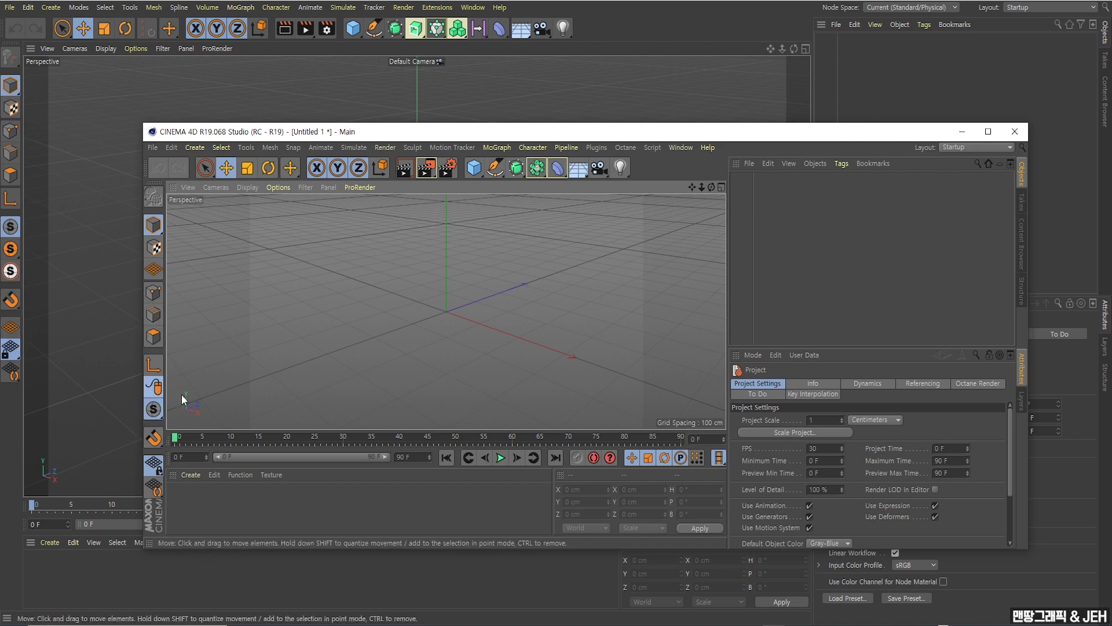
pyautogui.click(155, 410)
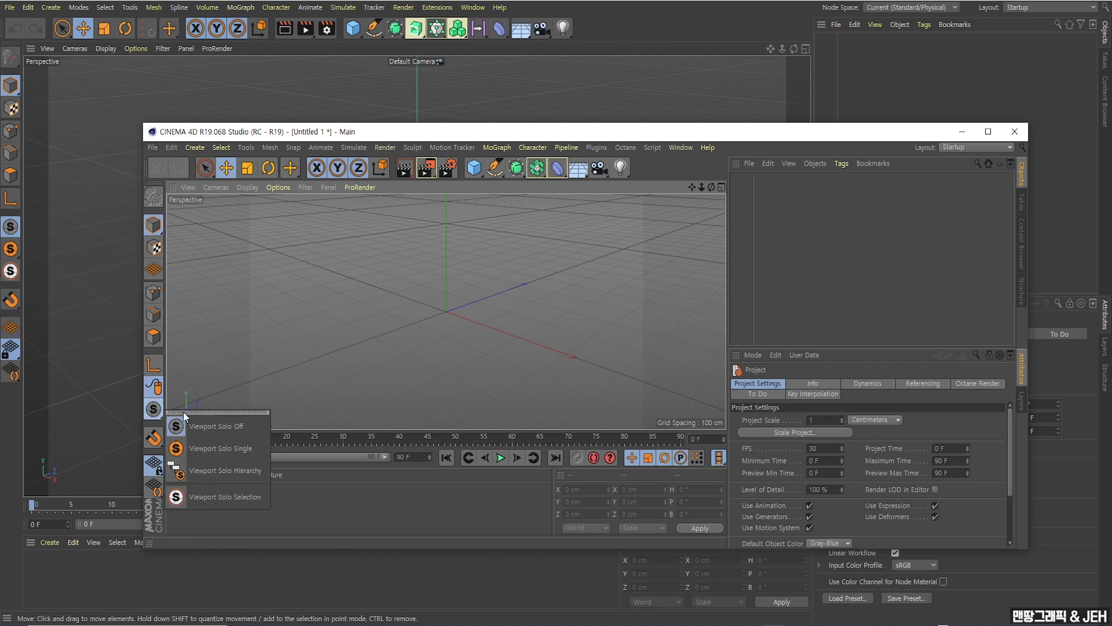
pyautogui.click(223, 470)
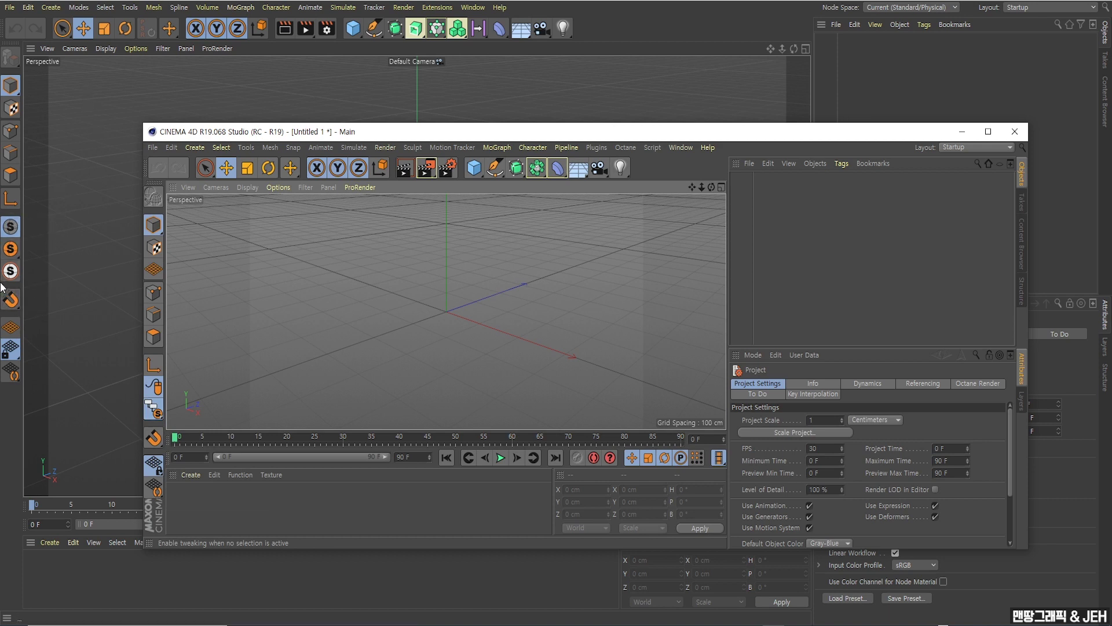
# Reposition the R19 window and compare the newer version's Mesh and Extensions commands with the R19 Plugins and Octane entries.
pyautogui.moveTo(280, 132); pyautogui.dragTo(302, 124)
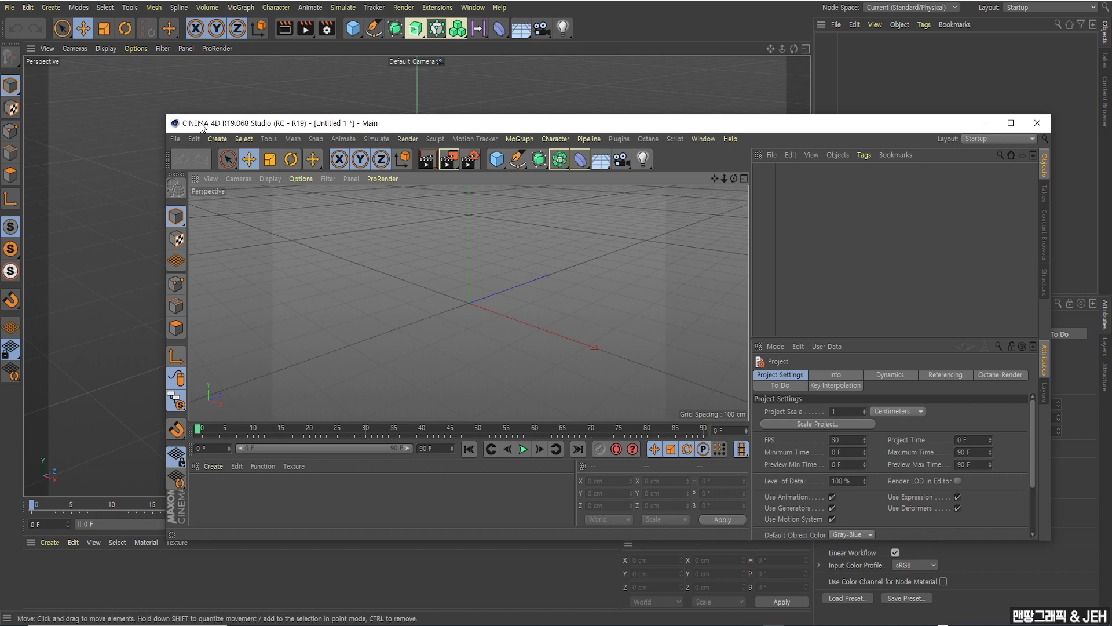
pyautogui.moveTo(202, 126); pyautogui.dragTo(308, 140)
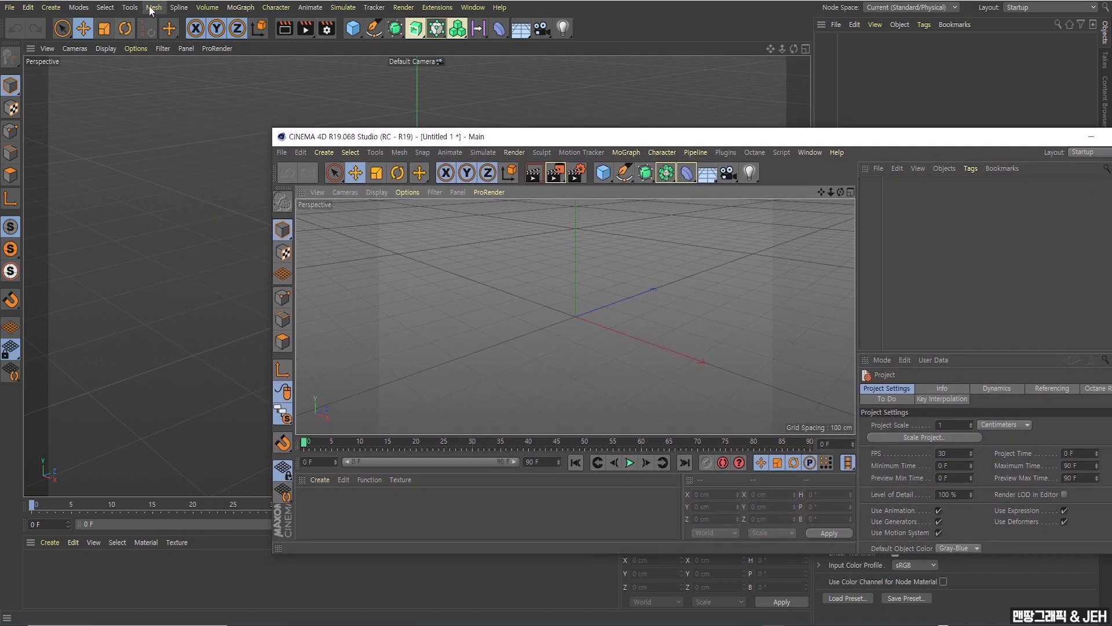
pyautogui.click(153, 8)
pyautogui.moveTo(197, 185)
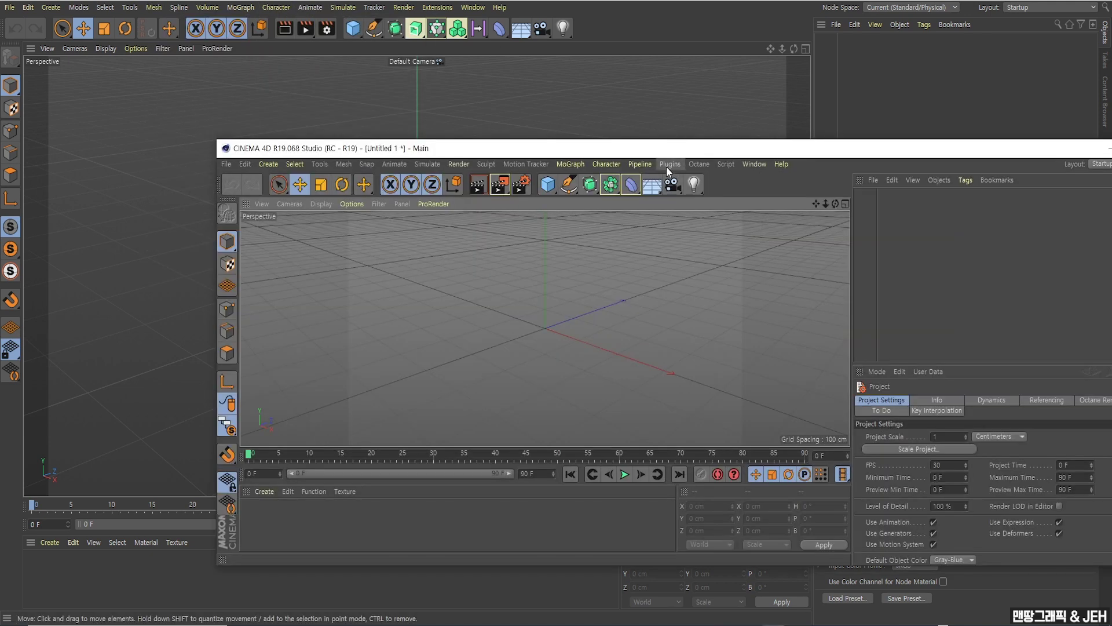
pyautogui.click(666, 166)
pyautogui.moveTo(697, 162)
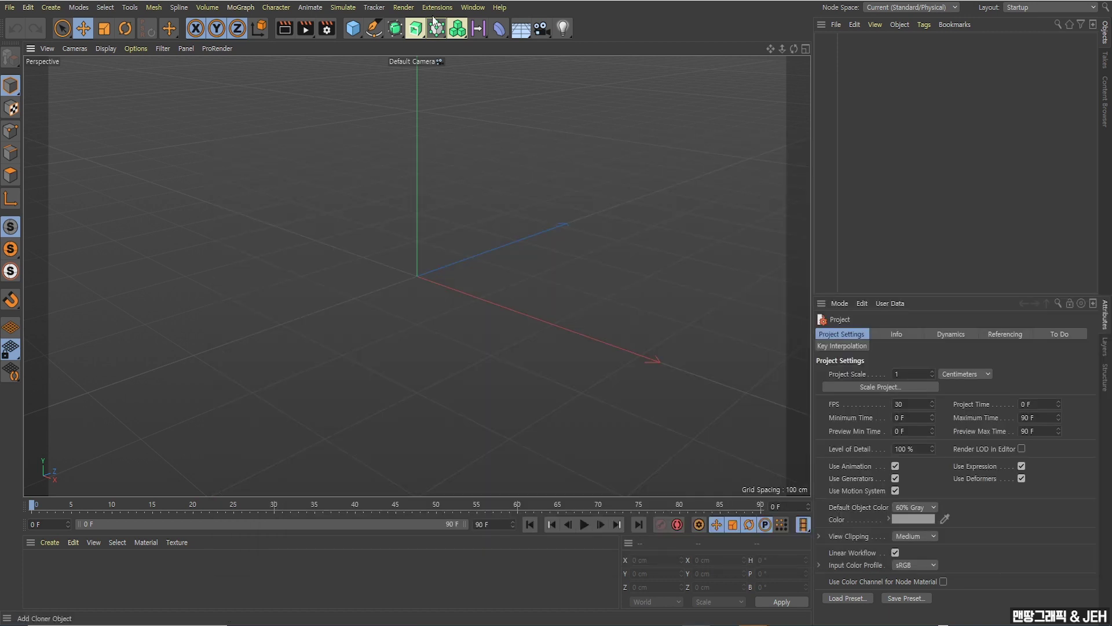
pyautogui.click(435, 7)
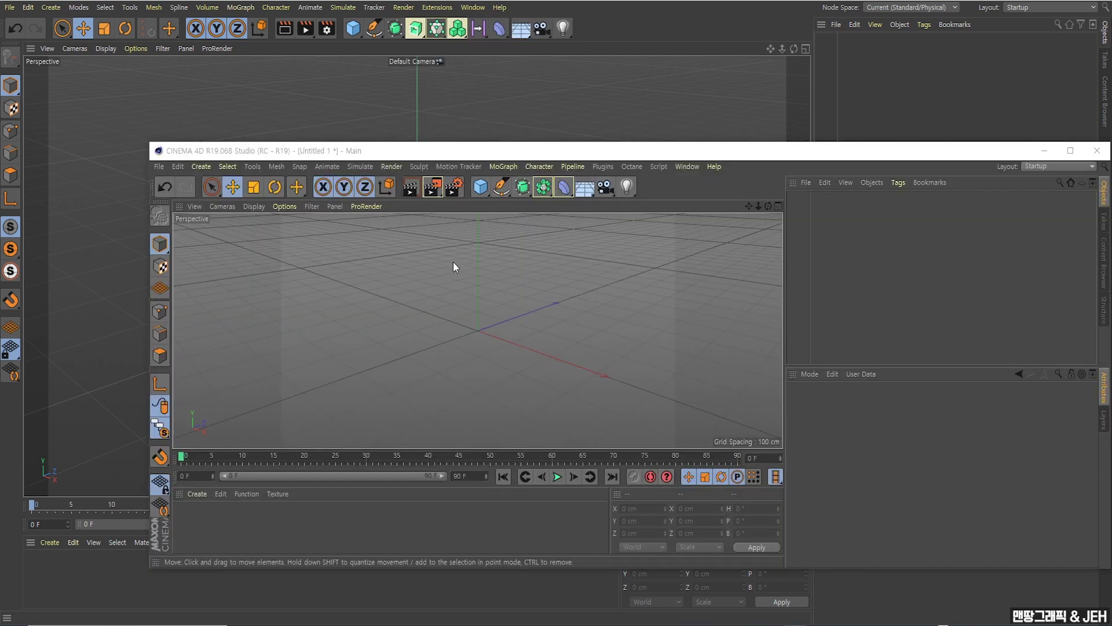
# Add a cube in R19 and examine the tag categories offered for it.
pyautogui.click(481, 188)
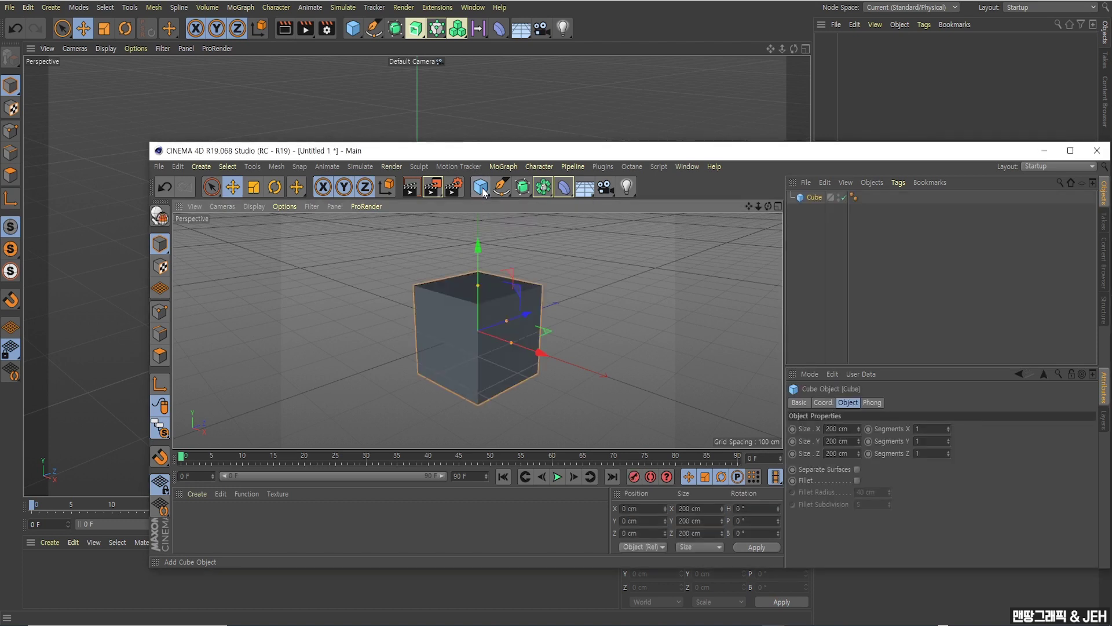
pyautogui.rightClick(814, 199)
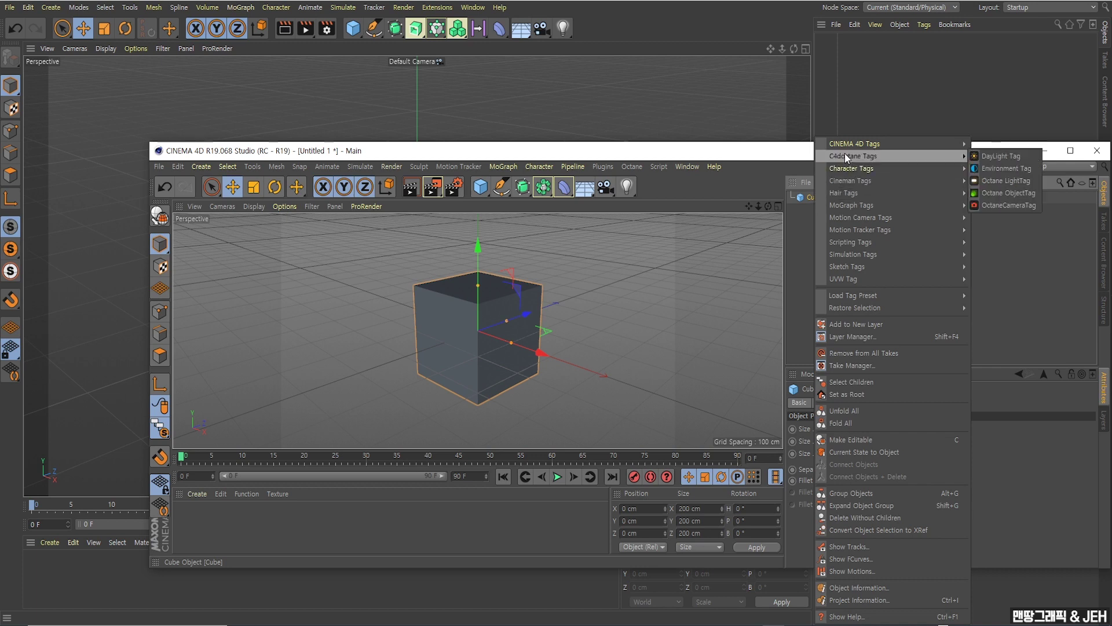
pyautogui.moveTo(837, 145)
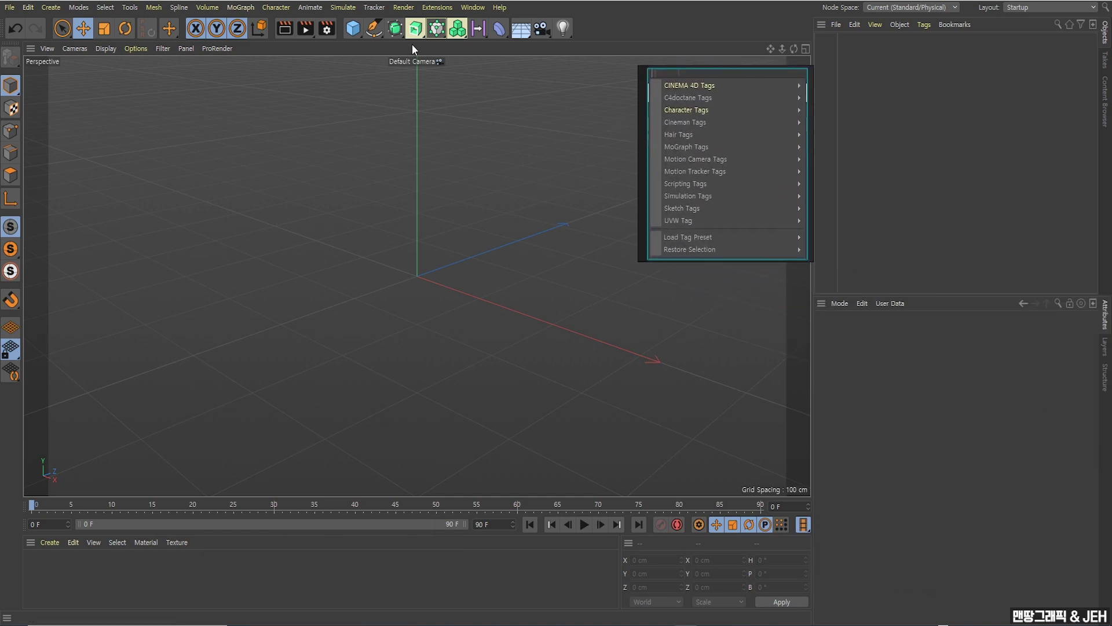
# Add a cube in the newer version and examine its tag categories, including Rigging, Modeling, Render and Tracker Tags.
pyautogui.click(354, 30)
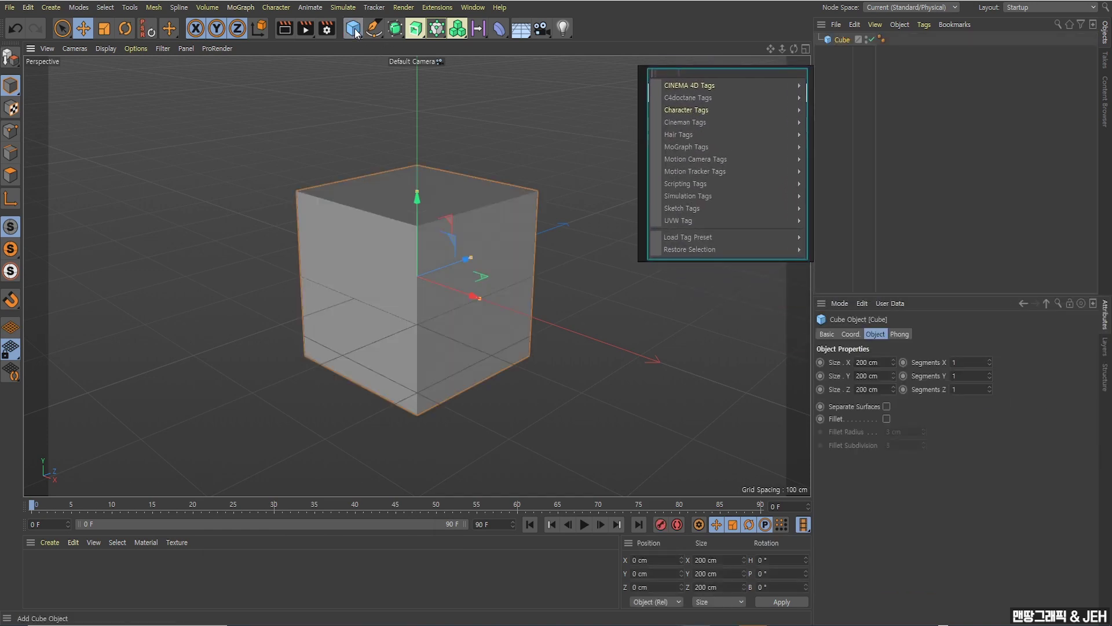
pyautogui.rightClick(840, 39)
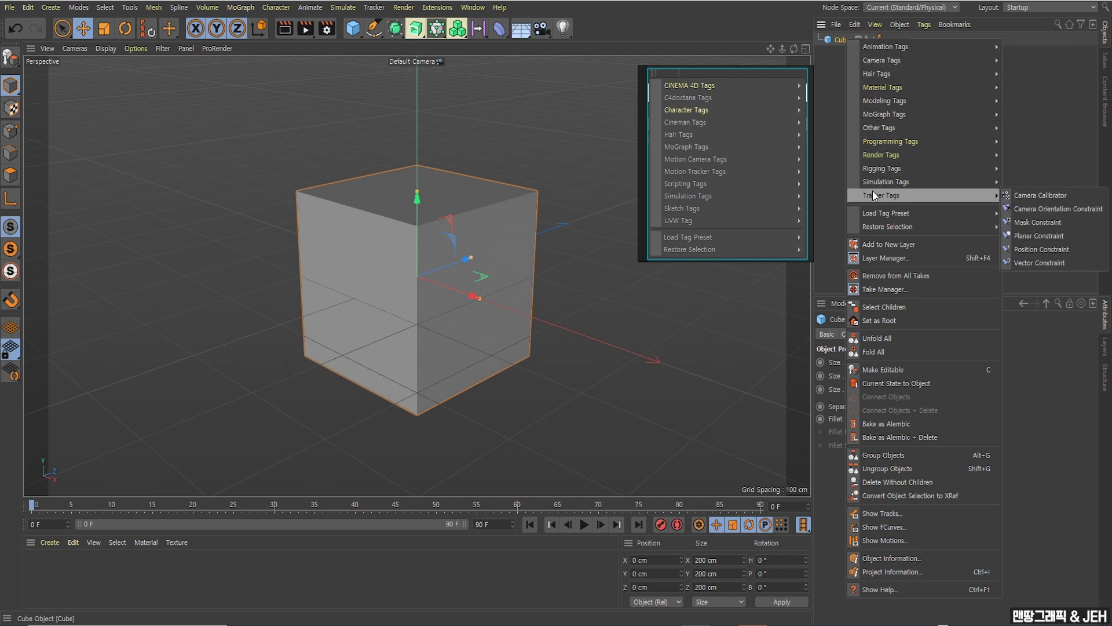
pyautogui.moveTo(865, 169)
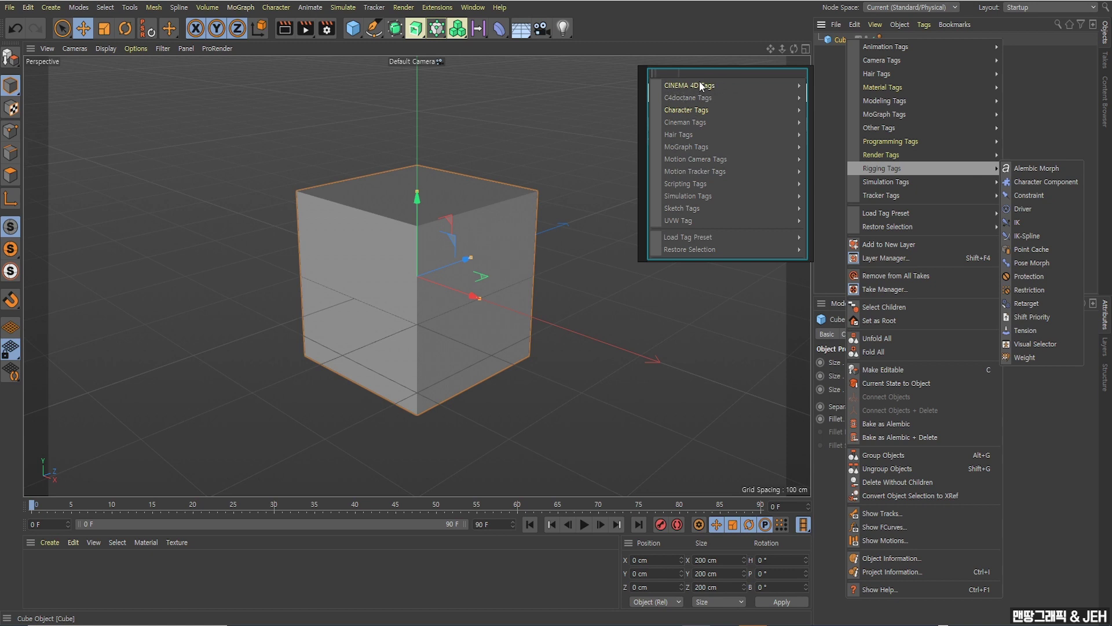
pyautogui.moveTo(880, 60)
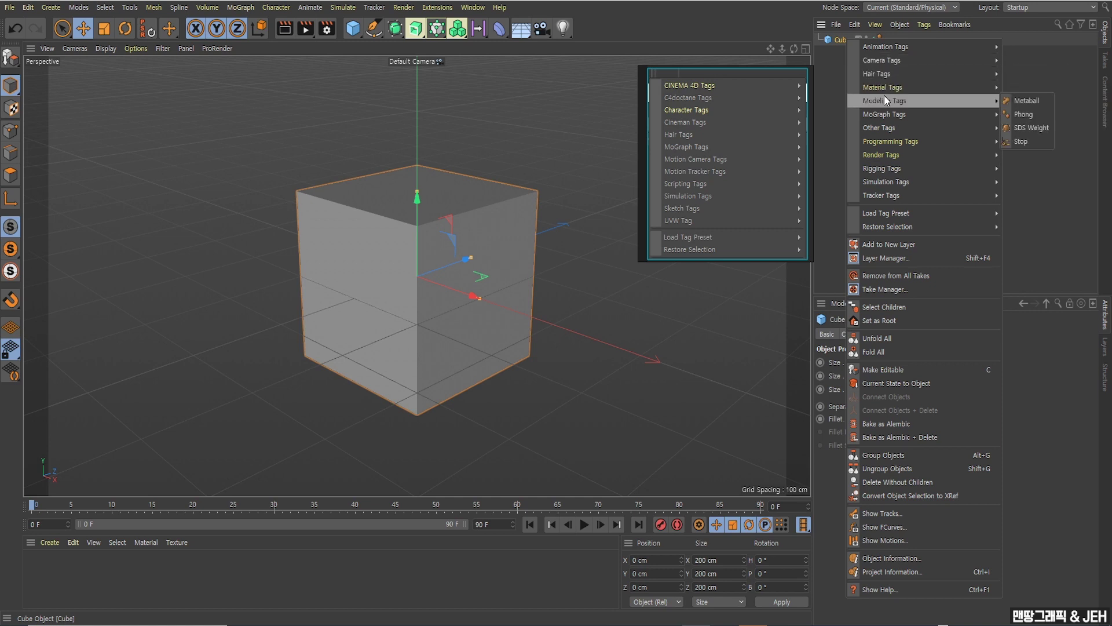
pyautogui.moveTo(887, 154)
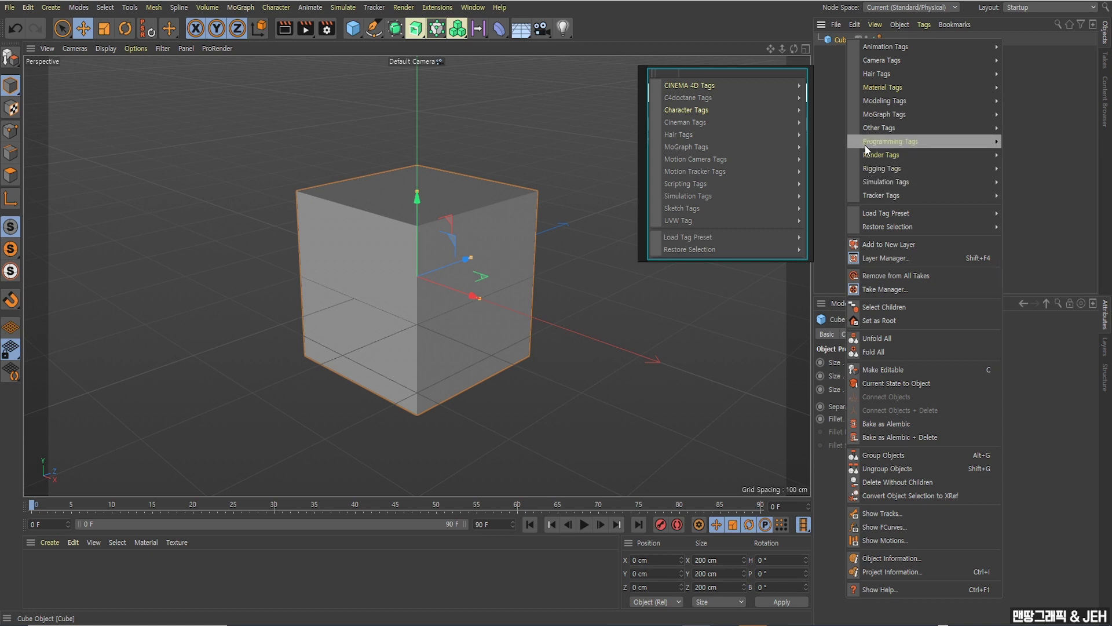
pyautogui.moveTo(868, 182)
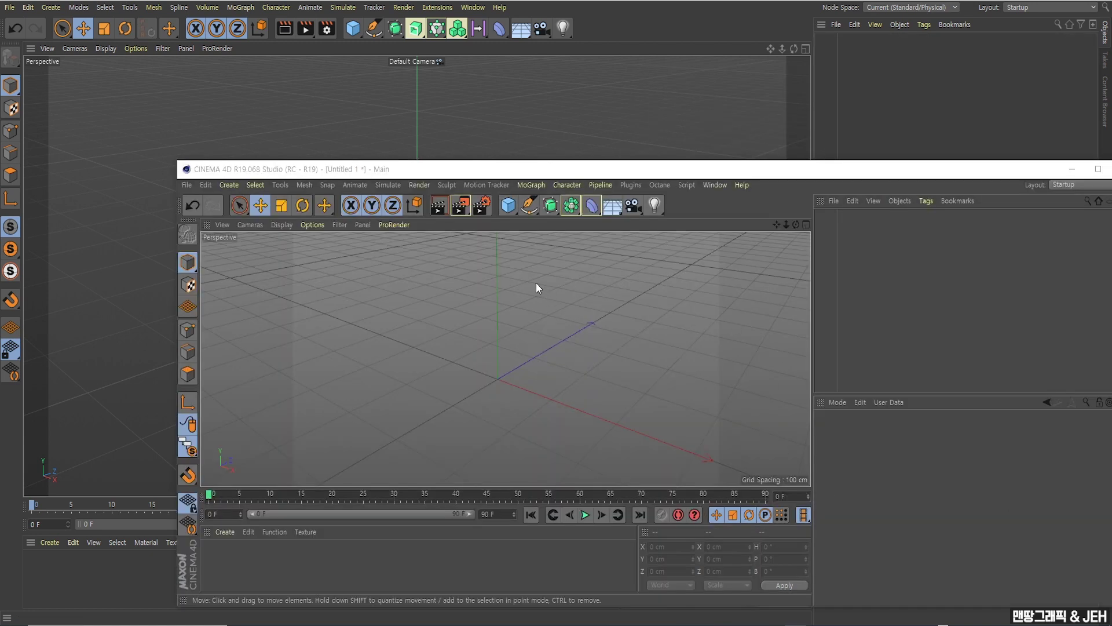
# Add a cylinder in R19 and move it along the X axis to about -152 cm.
pyautogui.click(508, 208)
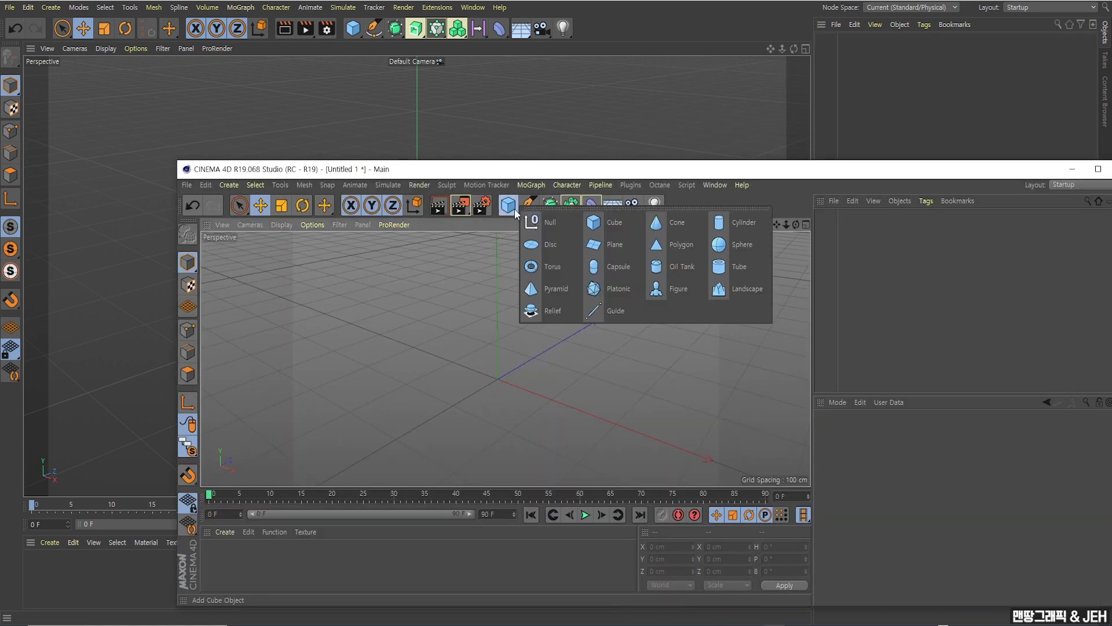
pyautogui.click(720, 222)
pyautogui.moveTo(560, 404); pyautogui.dragTo(491, 374)
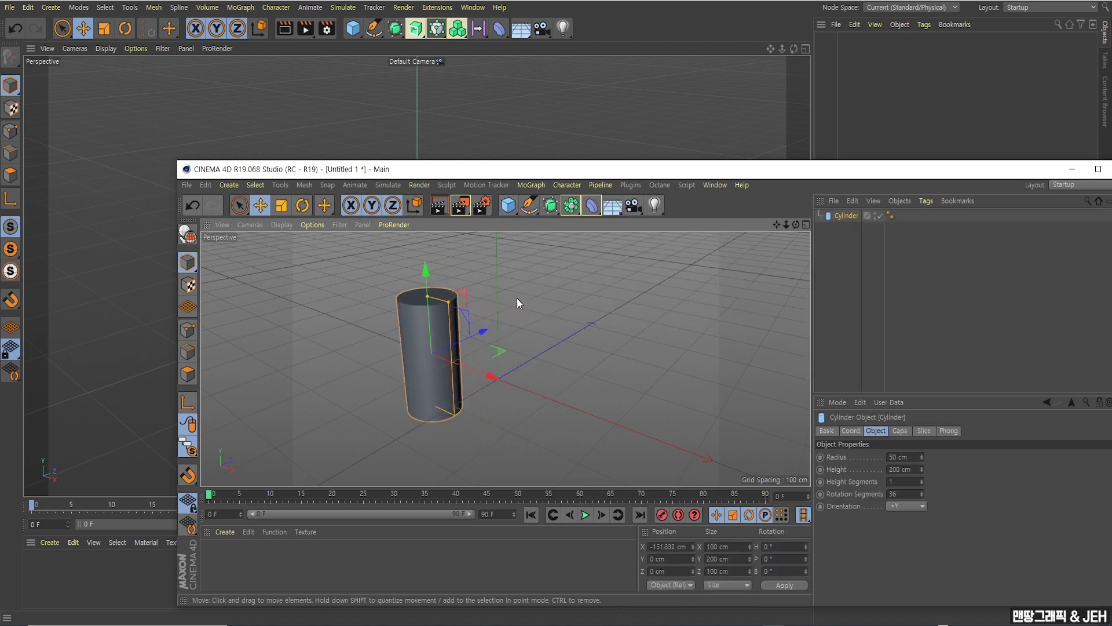
# Add a sphere beside the R19 cylinder and move it along the X axis to about 87 cm.
pyautogui.click(508, 206)
pyautogui.click(734, 249)
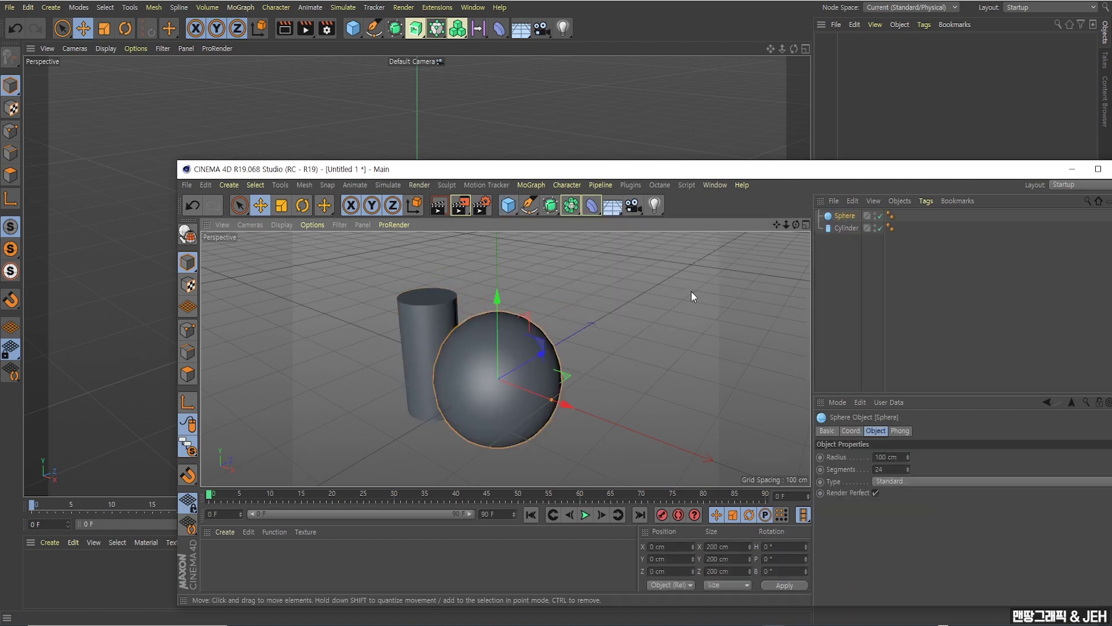
pyautogui.moveTo(555, 403); pyautogui.dragTo(596, 420)
pyautogui.keyDown('alt'); pyautogui.moveTo(530, 411); pyautogui.dragTo(584, 376); pyautogui.keyUp('alt')
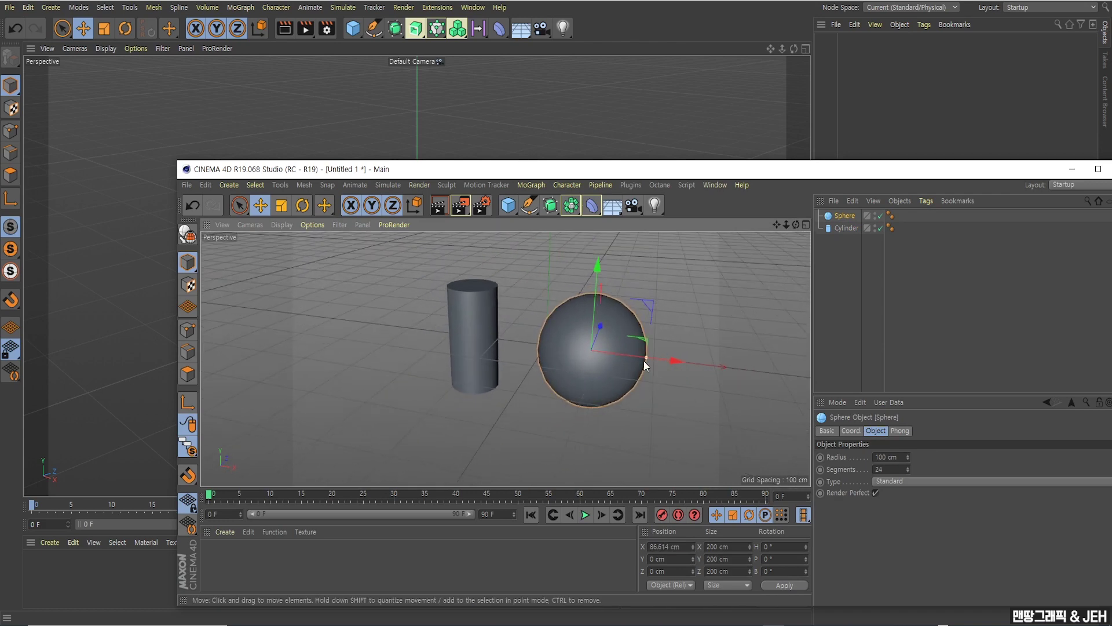
# Check the default Segments of the R19 sphere and the Rotation Segments of the R19 cylinder.
pyautogui.moveTo(888, 472); pyautogui.dragTo(863, 471)
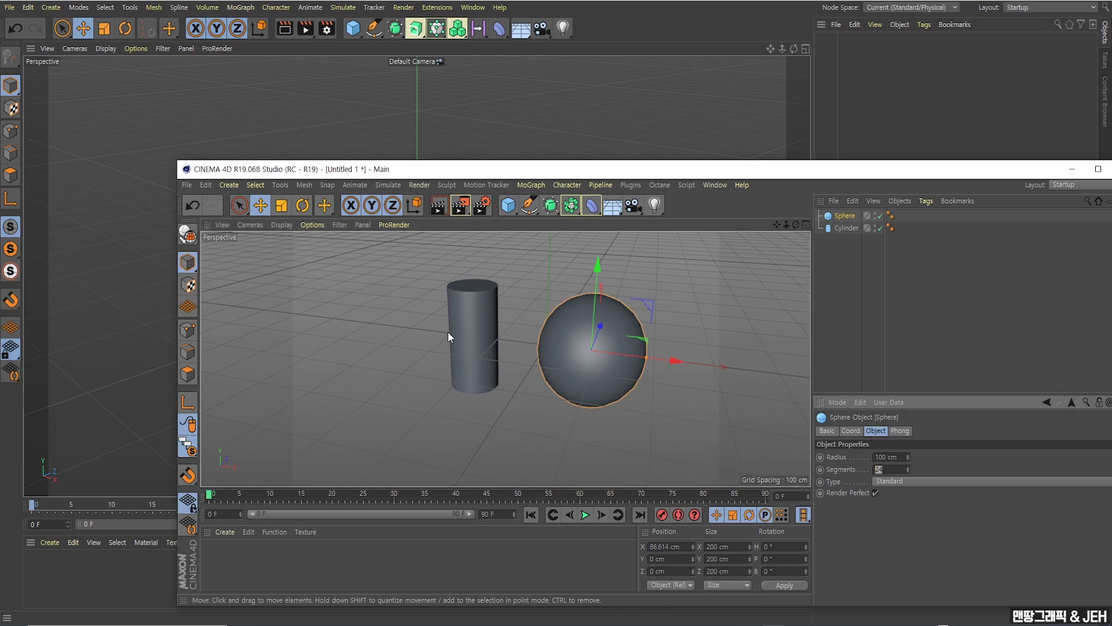
pyautogui.click(473, 322)
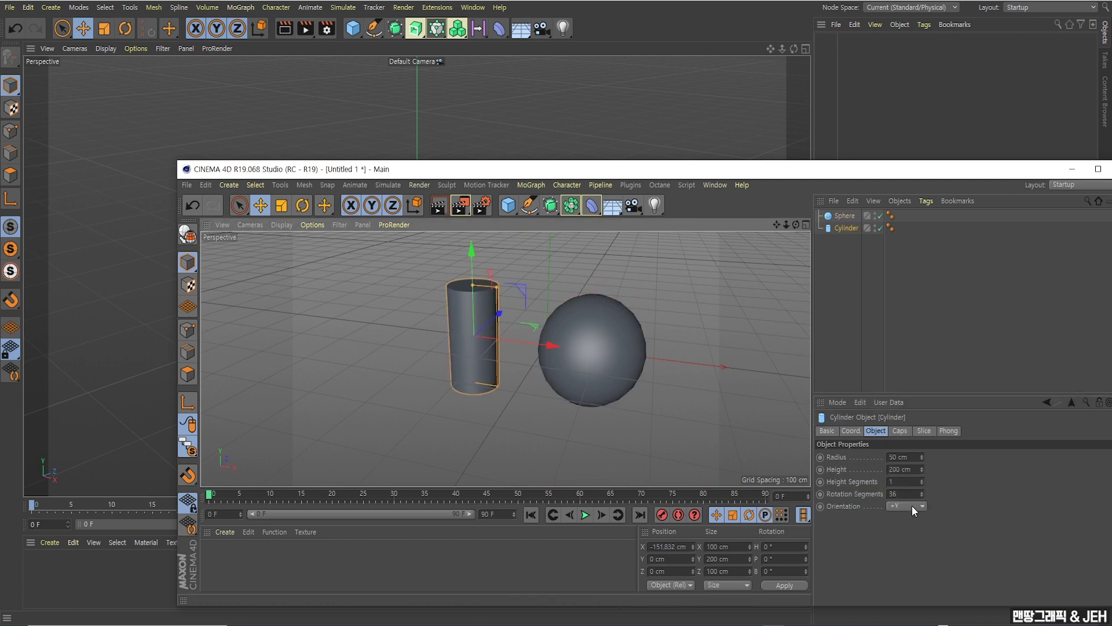
pyautogui.moveTo(907, 497); pyautogui.dragTo(877, 512)
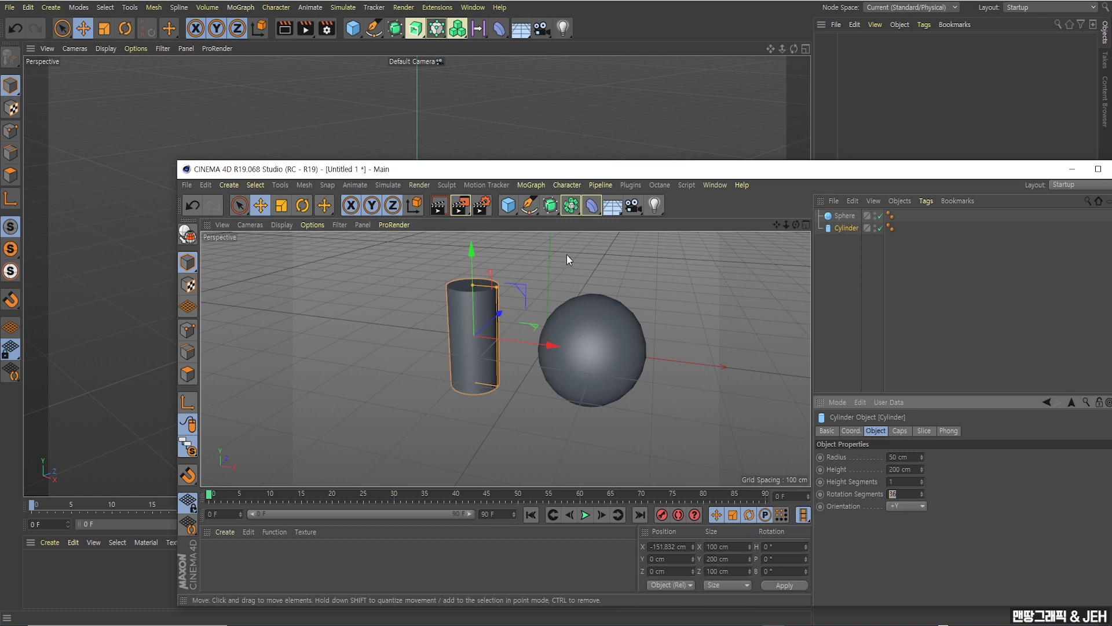
# Switch to the newer Cinema 4D version, add a cylinder and move it to about -145 cm on X.
pyautogui.click(562, 123)
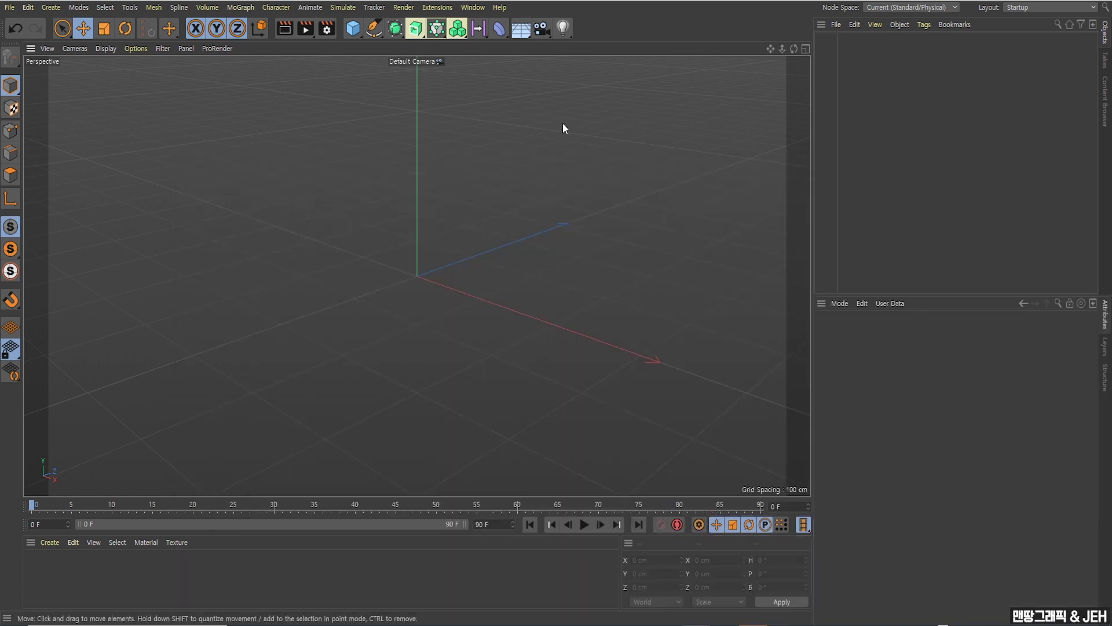
pyautogui.click(353, 28)
pyautogui.click(586, 43)
pyautogui.keyDown('alt'); pyautogui.moveTo(440, 234); pyautogui.dragTo(467, 246); pyautogui.keyUp('alt')
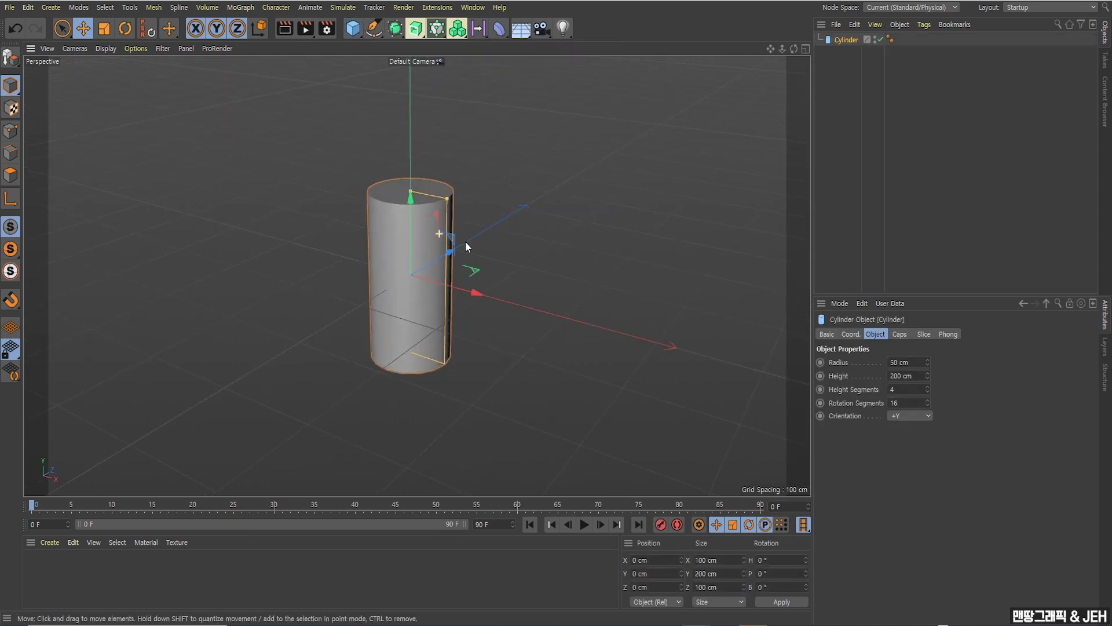
pyautogui.moveTo(475, 291); pyautogui.dragTo(377, 269)
# Add a sphere beside the cylinder in the newer version and move it to about 100 cm on X.
pyautogui.click(353, 28)
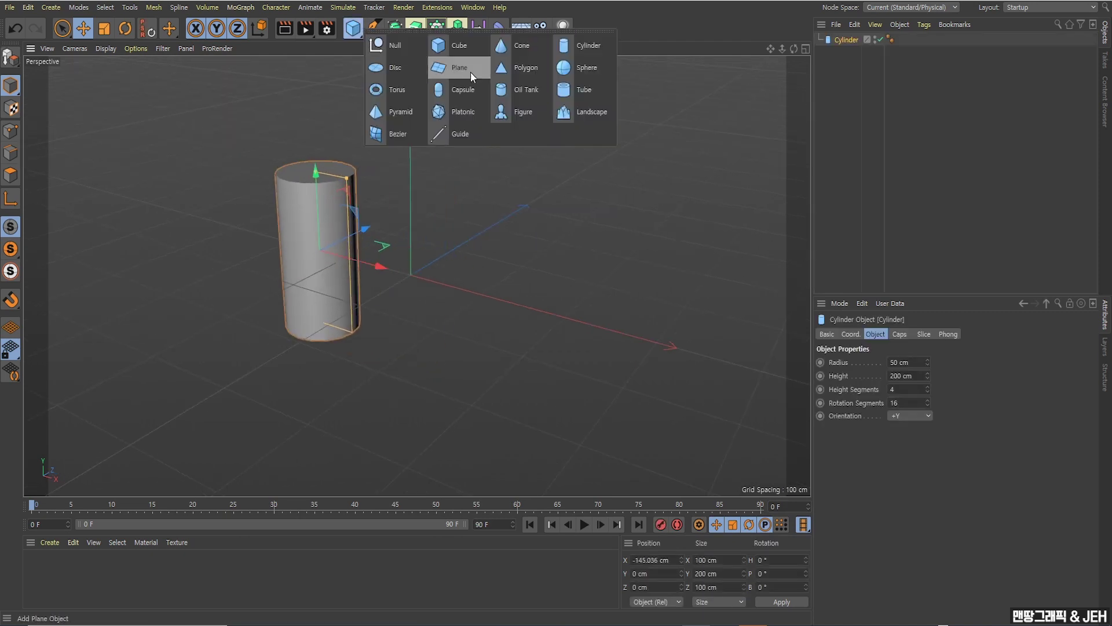
pyautogui.click(564, 68)
pyautogui.moveTo(462, 289); pyautogui.dragTo(482, 334)
# Check the sphere's Segments and the cylinder's Rotation Segments in the newer version, and compare both shapes with those in R19.
pyautogui.click(884, 375)
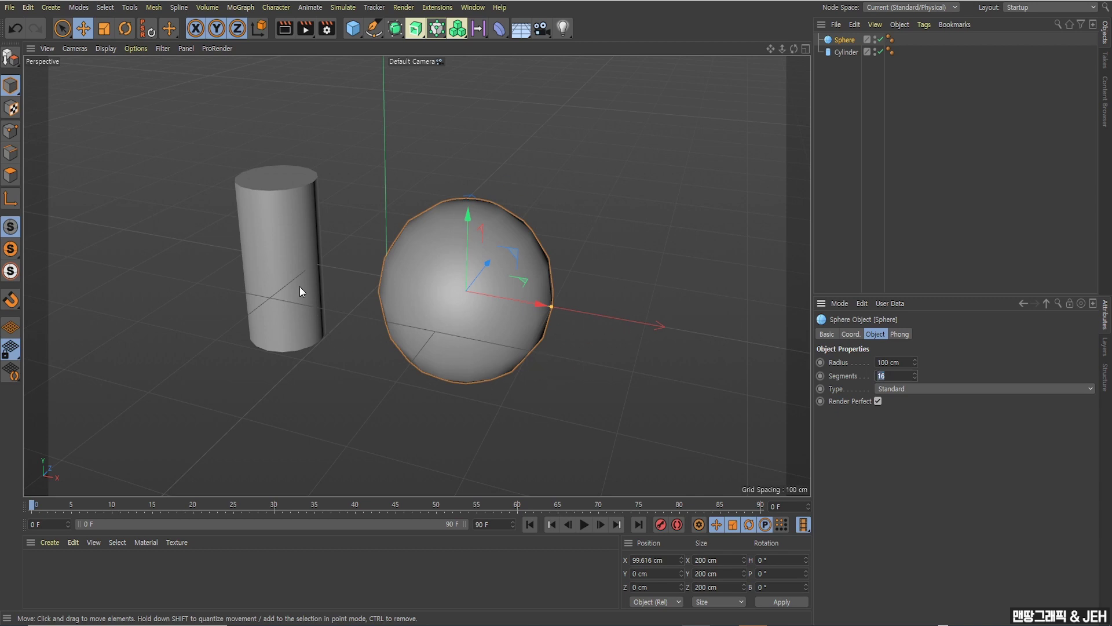
pyautogui.click(277, 220)
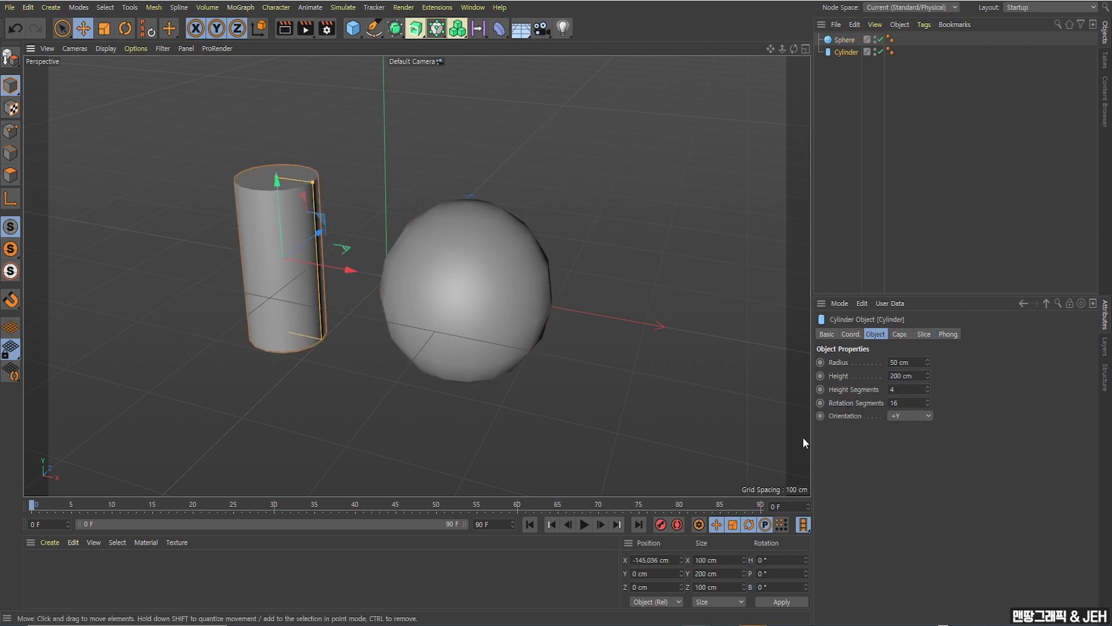
pyautogui.click(911, 403)
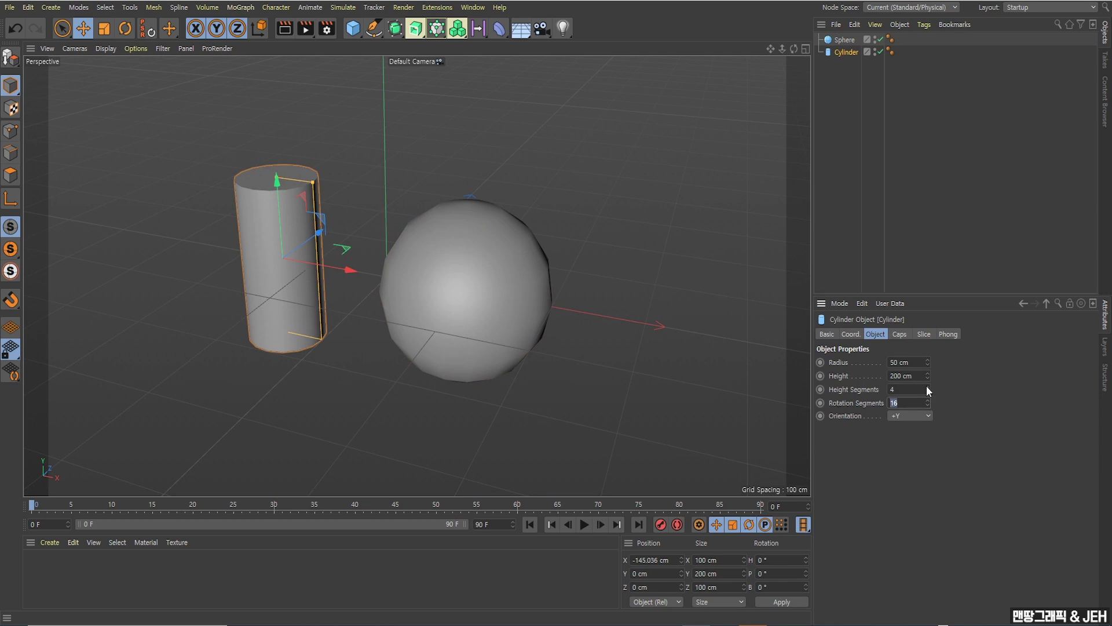
pyautogui.keyDown('alt'); pyautogui.moveTo(527, 320); pyautogui.dragTo(565, 335, button='middle'); pyautogui.keyUp('alt')
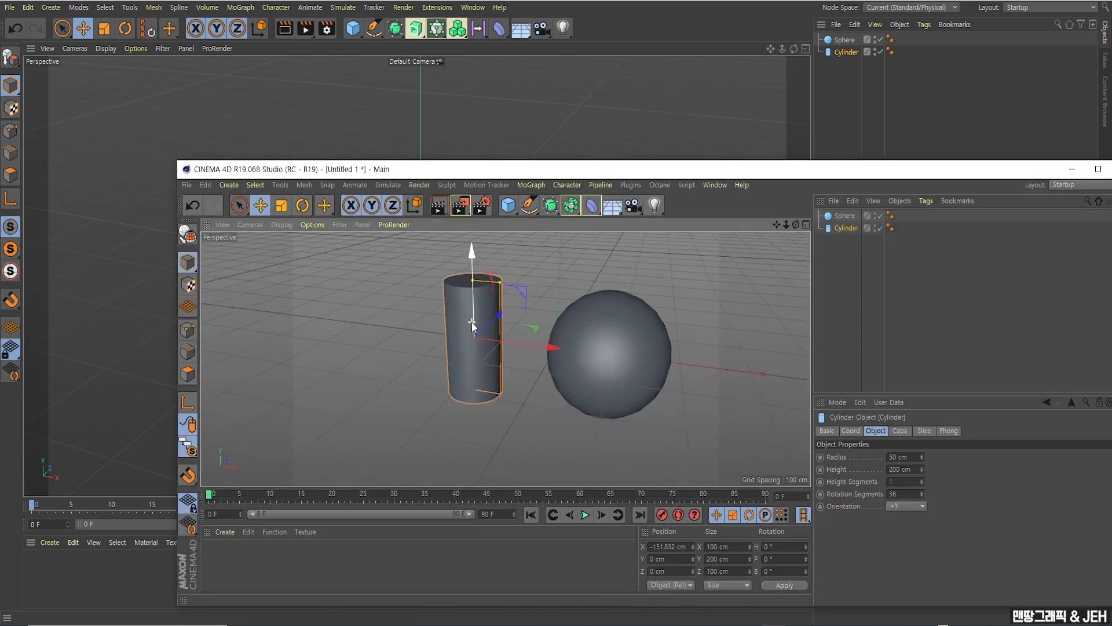
pyautogui.scroll(3, 510, 336)
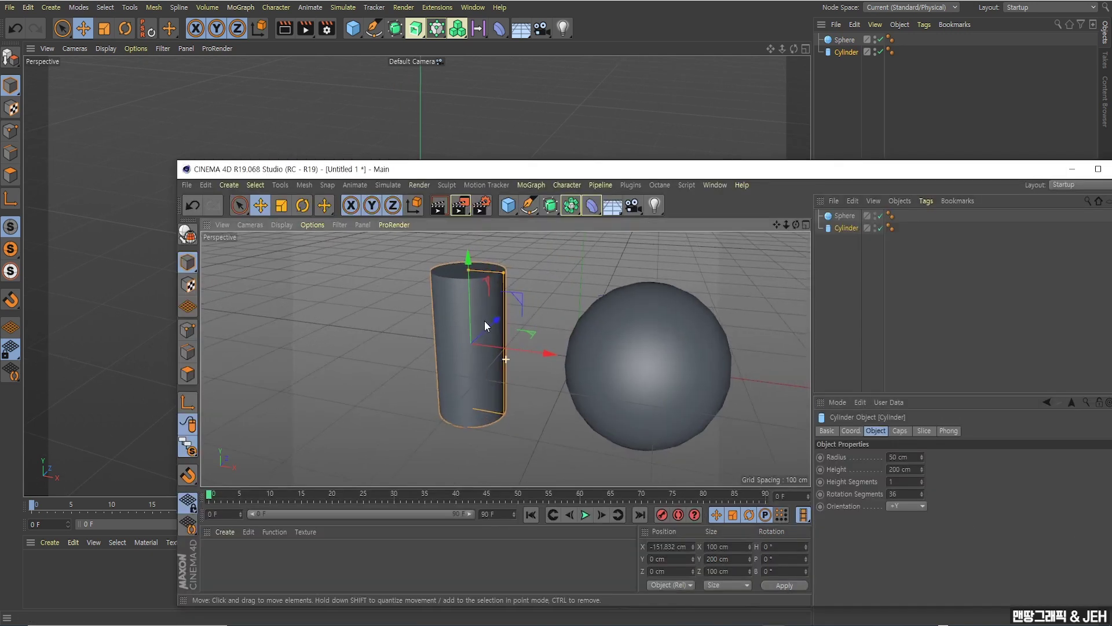
# In R19, make the cylinder editable and raise the polygons of its top cap to about 127 cm on Y.
pyautogui.click(197, 237)
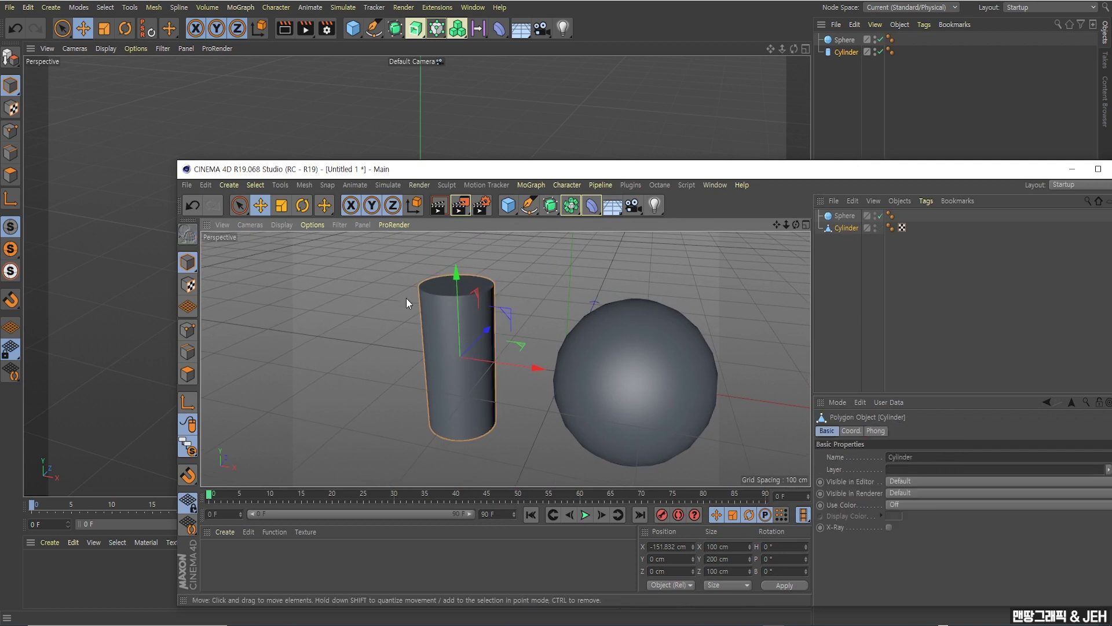
pyautogui.keyDown('alt'); pyautogui.moveTo(405, 297); pyautogui.dragTo(308, 318); pyautogui.keyUp('alt')
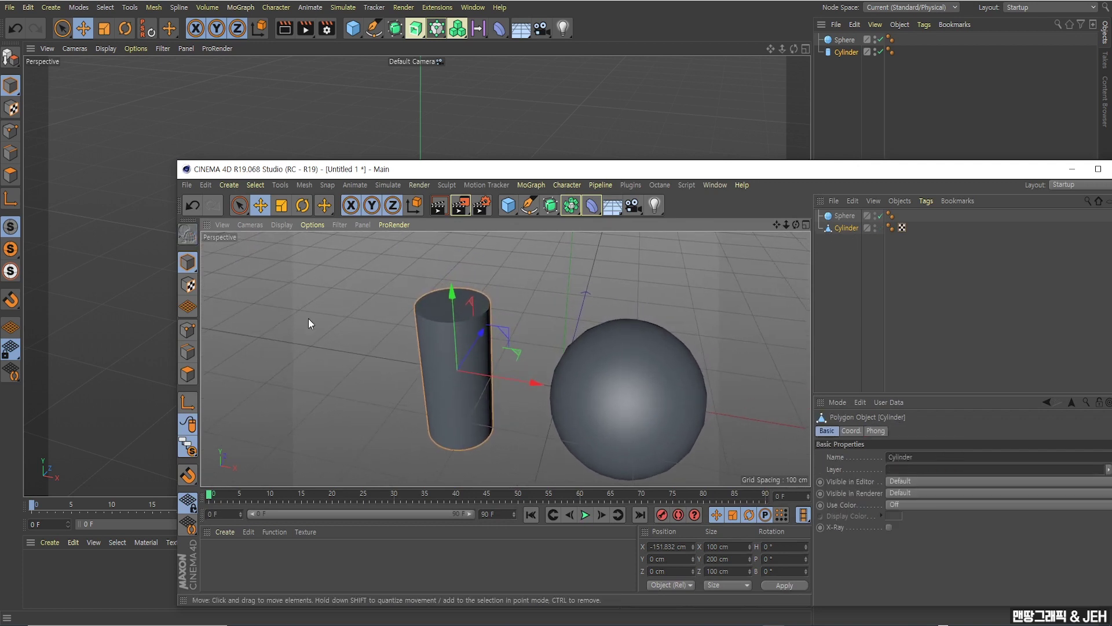
pyautogui.click(188, 374)
pyautogui.click(240, 205)
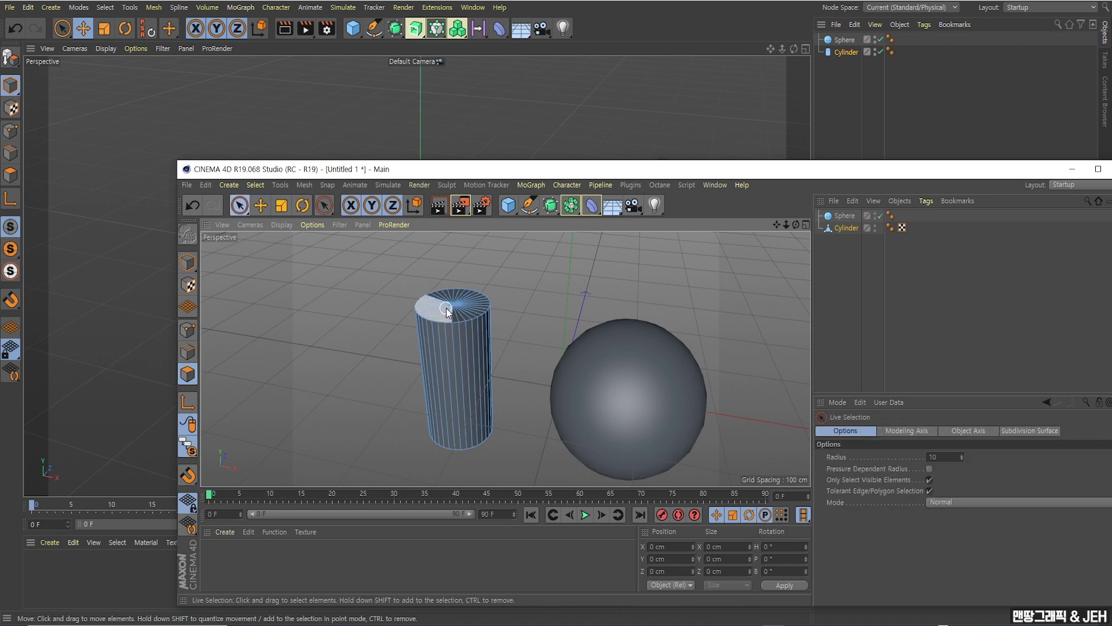
pyautogui.moveTo(463, 301)
pyautogui.mouseDown()
pyautogui.moveTo(443, 302)
pyautogui.moveTo(460, 311)
pyautogui.moveTo(450, 250)
pyautogui.mouseUp()
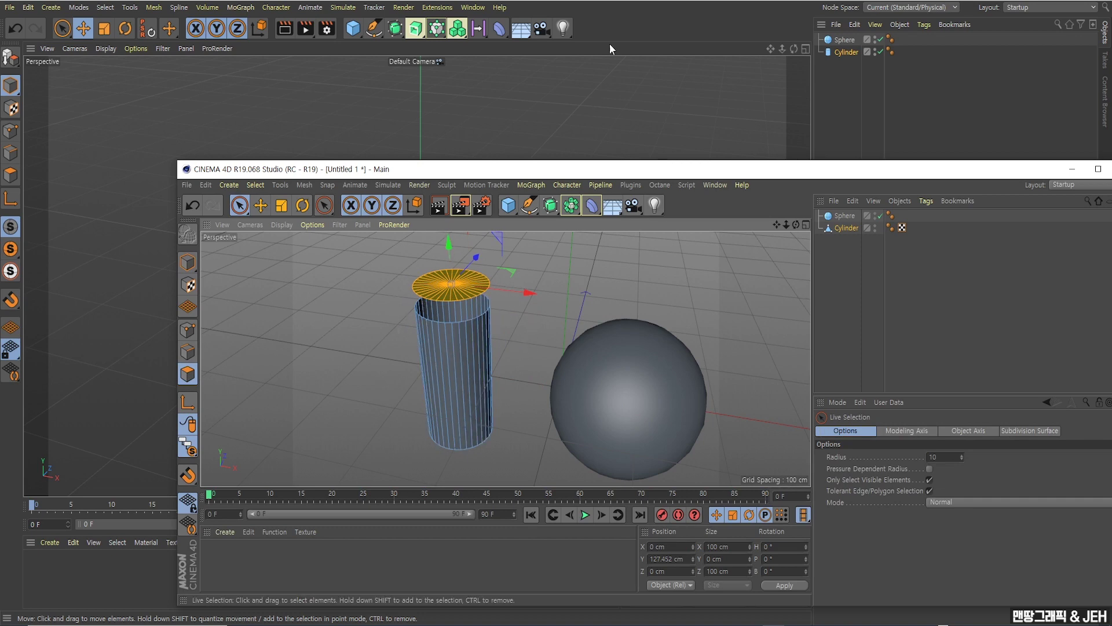
# Switch to the newer Cinema 4D version and make its cylinder editable.
pyautogui.click(614, 5)
pyautogui.keyDown('alt'); pyautogui.moveTo(316, 208); pyautogui.dragTo(357, 222, button='middle'); pyautogui.keyUp('alt')
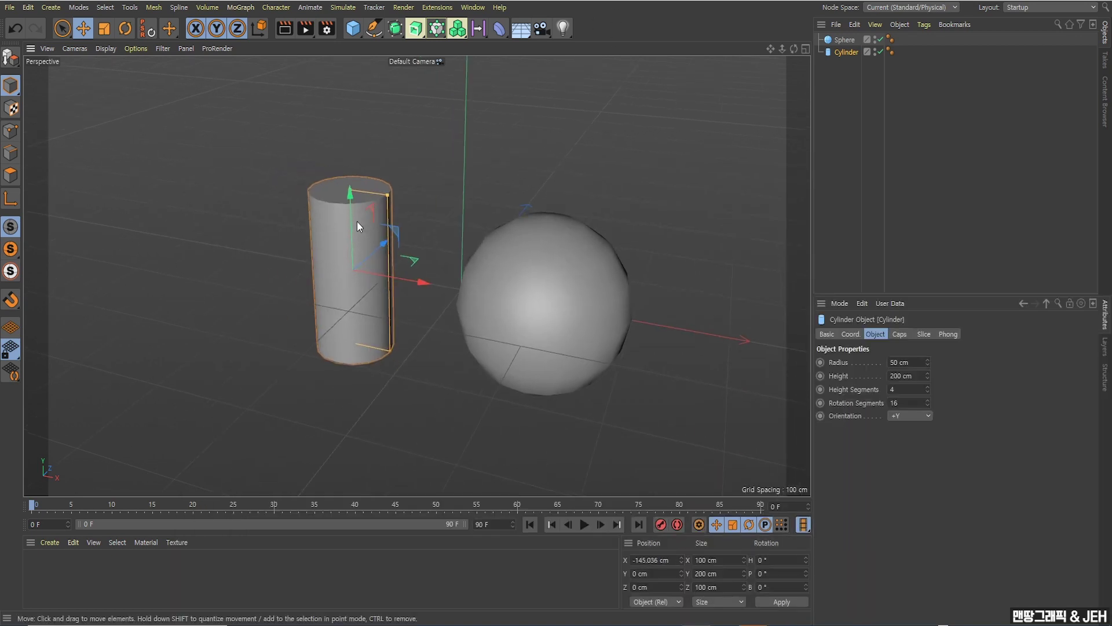
pyautogui.click(11, 56)
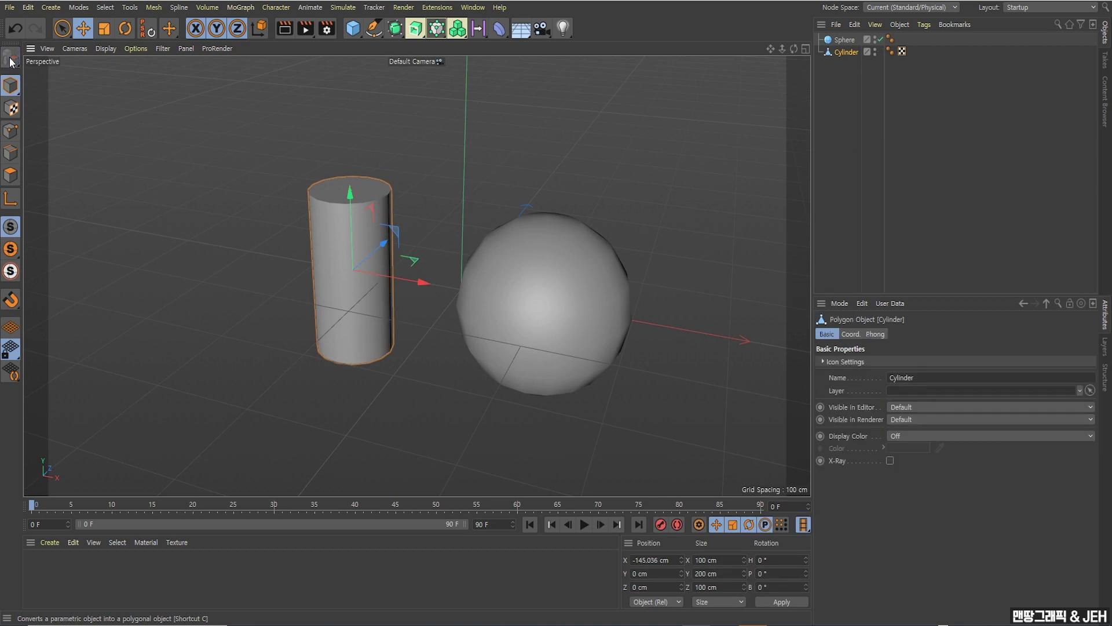
# Select the polygons of the cylinder's top cap and raise them to about 149 cm on Y.
pyautogui.click(11, 175)
pyautogui.scroll(2, 345, 181)
pyautogui.press('9')
pyautogui.click(357, 192)
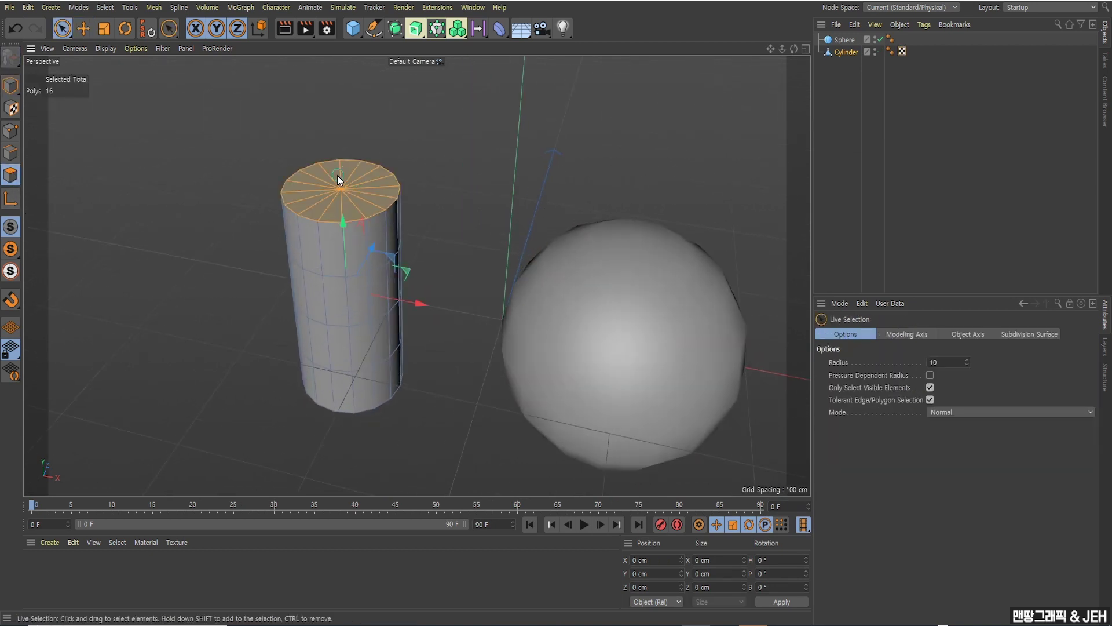
pyautogui.moveTo(340, 179); pyautogui.dragTo(339, 93)
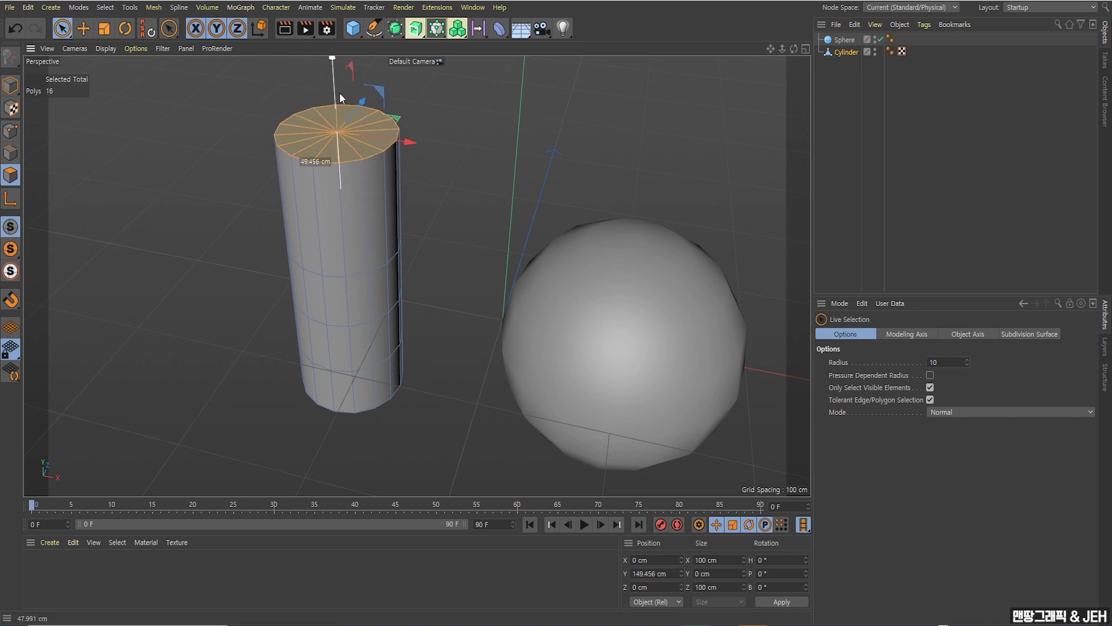
# Examine from several angles how the raised cap joins the cylinder's sides, and select one upper side polygon.
pyautogui.keyDown('alt'); pyautogui.moveTo(325, 239); pyautogui.dragTo(261, 185); pyautogui.keyUp('alt')
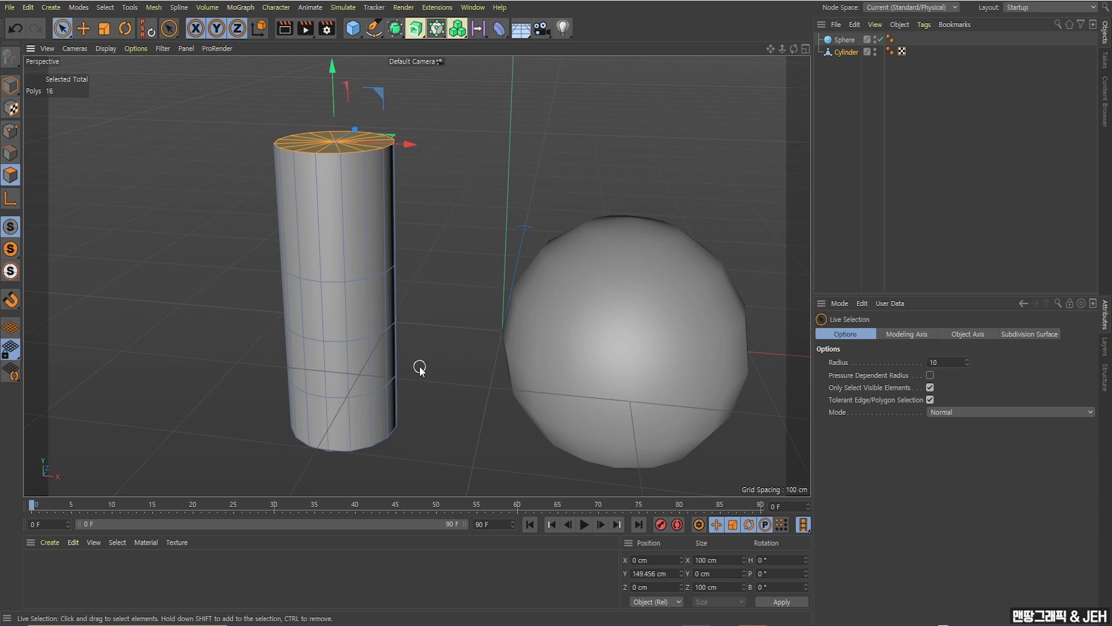
pyautogui.keyDown('alt'); pyautogui.moveTo(419, 368); pyautogui.dragTo(450, 464); pyautogui.keyUp('alt')
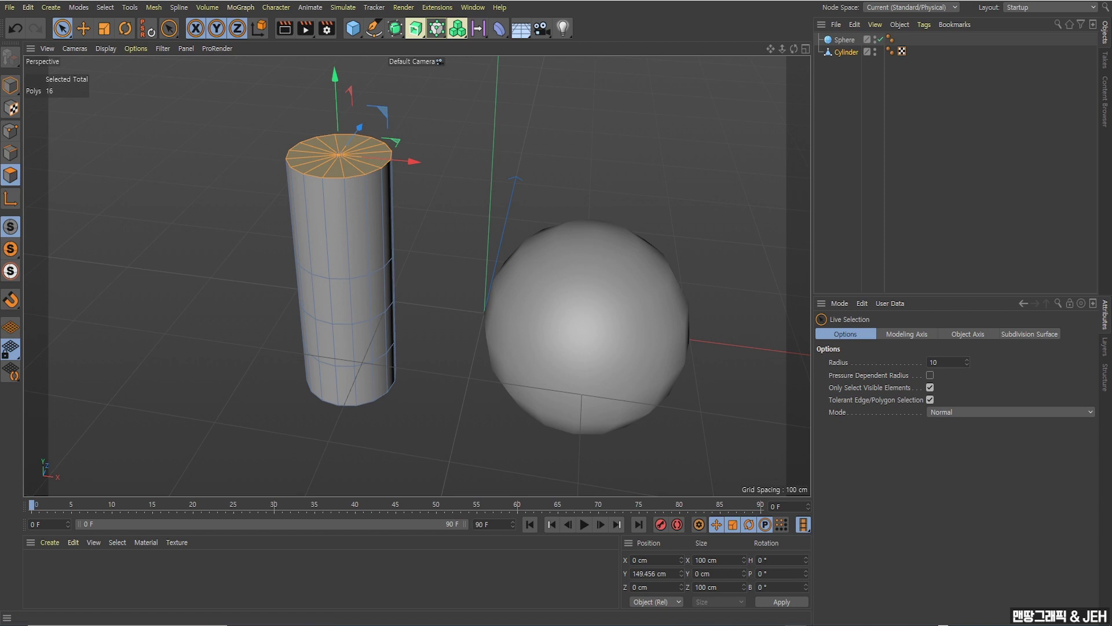
pyautogui.click(86, 29)
pyautogui.keyDown('alt'); pyautogui.moveTo(395, 273); pyautogui.dragTo(533, 246); pyautogui.keyUp('alt')
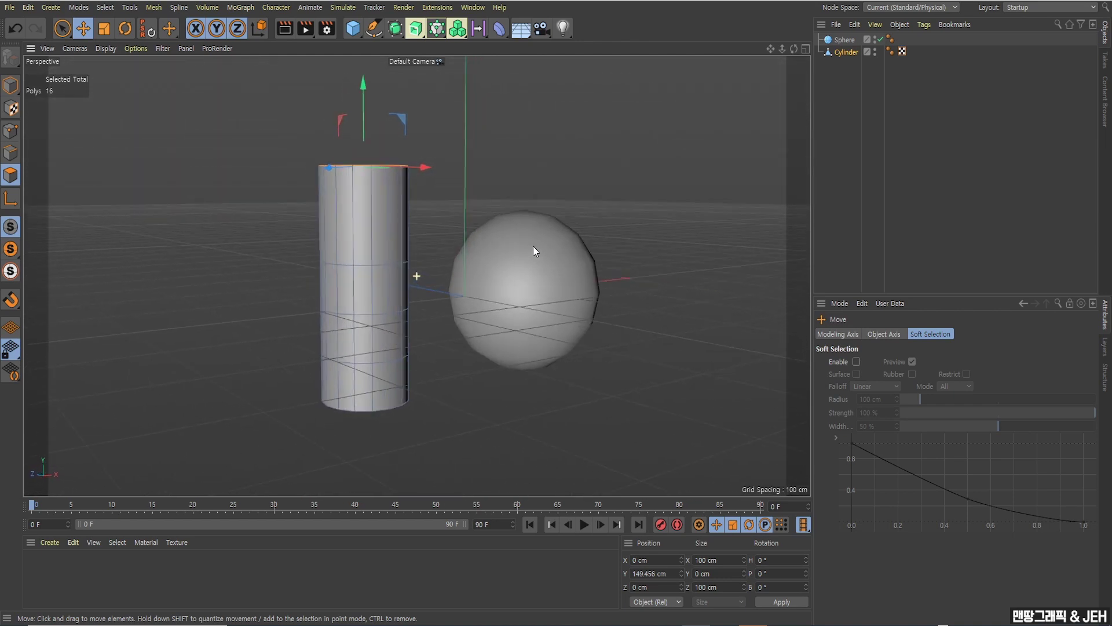
pyautogui.scroll(2, 540, 253)
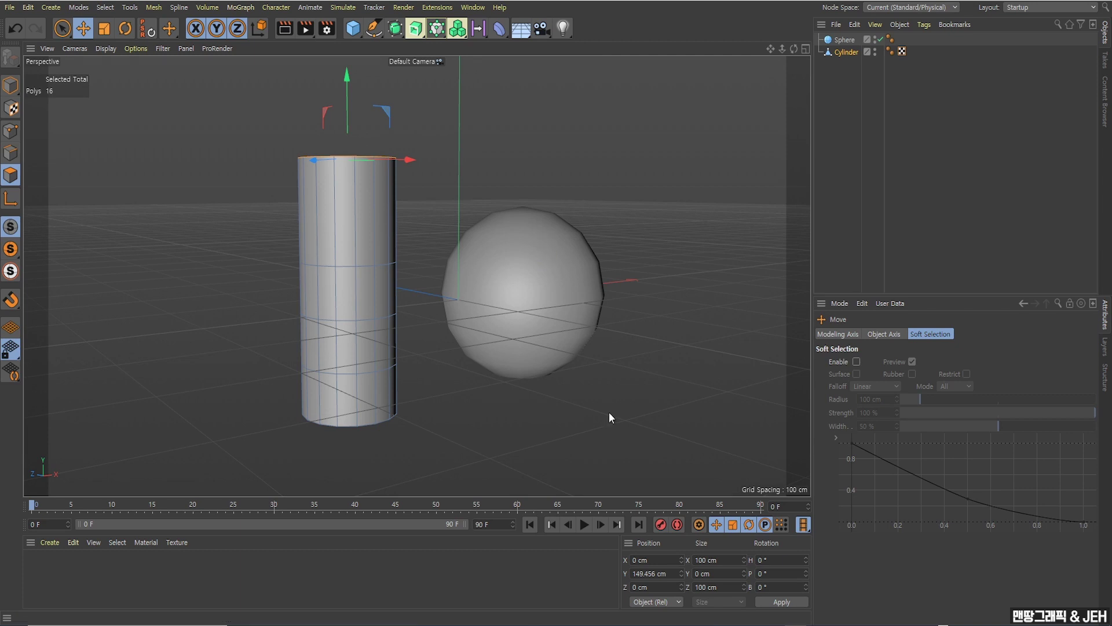
pyautogui.keyDown('alt'); pyautogui.moveTo(520, 235); pyautogui.dragTo(519, 264); pyautogui.keyUp('alt')
pyautogui.click(363, 259)
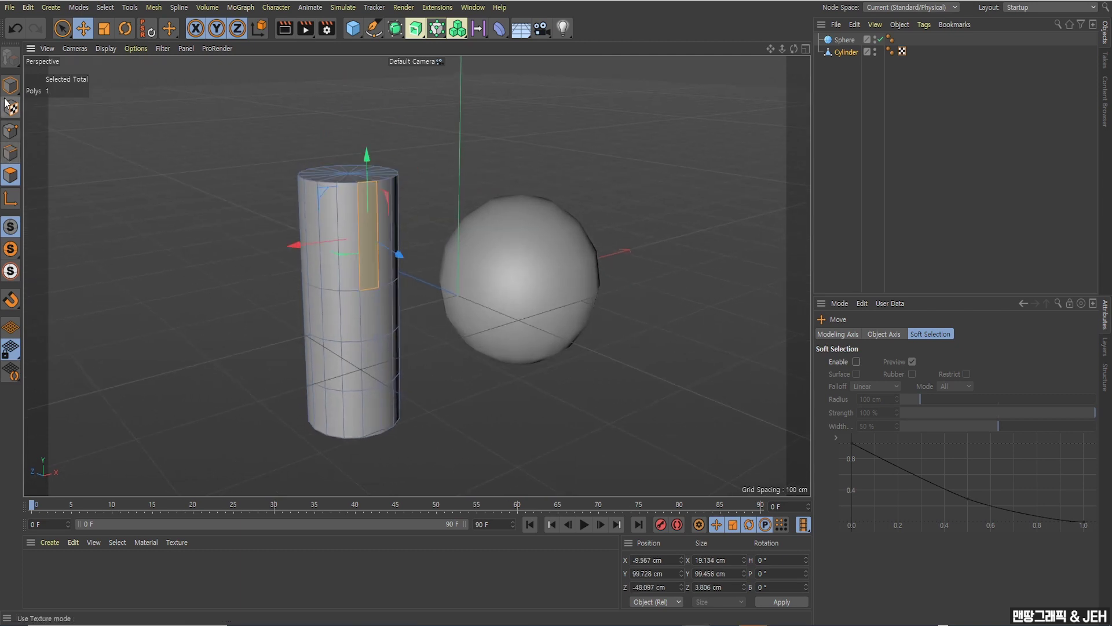
# Return to model mode and delete both the cylinder and the sphere.
pyautogui.click(10, 85)
pyautogui.click(385, 258)
pyautogui.keyDown('shift'); pyautogui.click(522, 253); pyautogui.keyUp('shift')
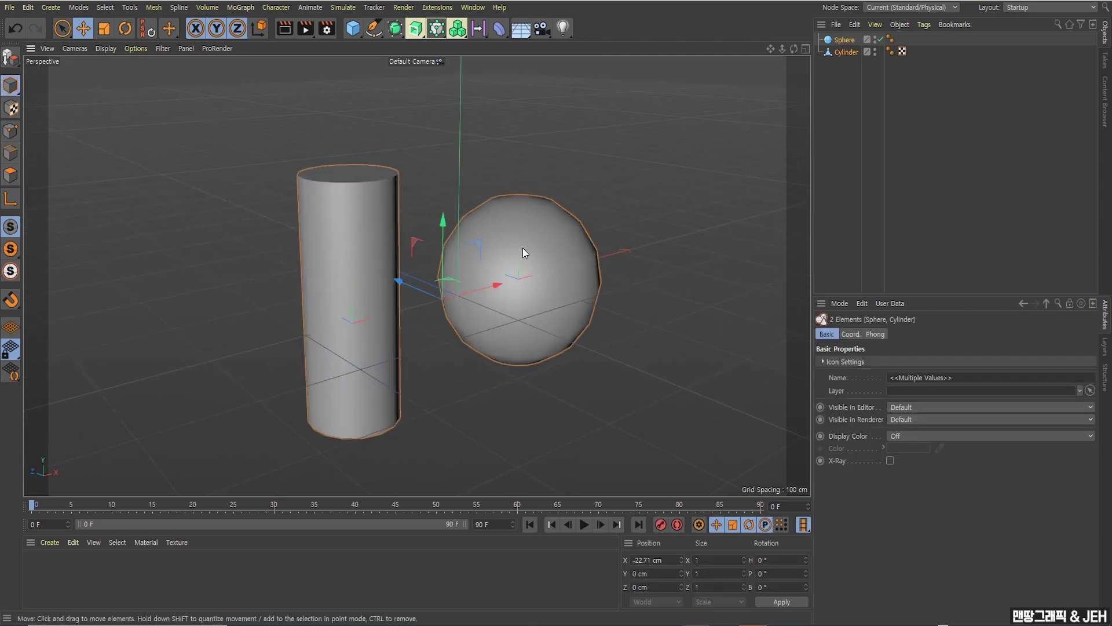
pyautogui.press('Delete')
pyautogui.keyDown('alt'); pyautogui.moveTo(537, 265); pyautogui.dragTo(469, 244); pyautogui.keyUp('alt')
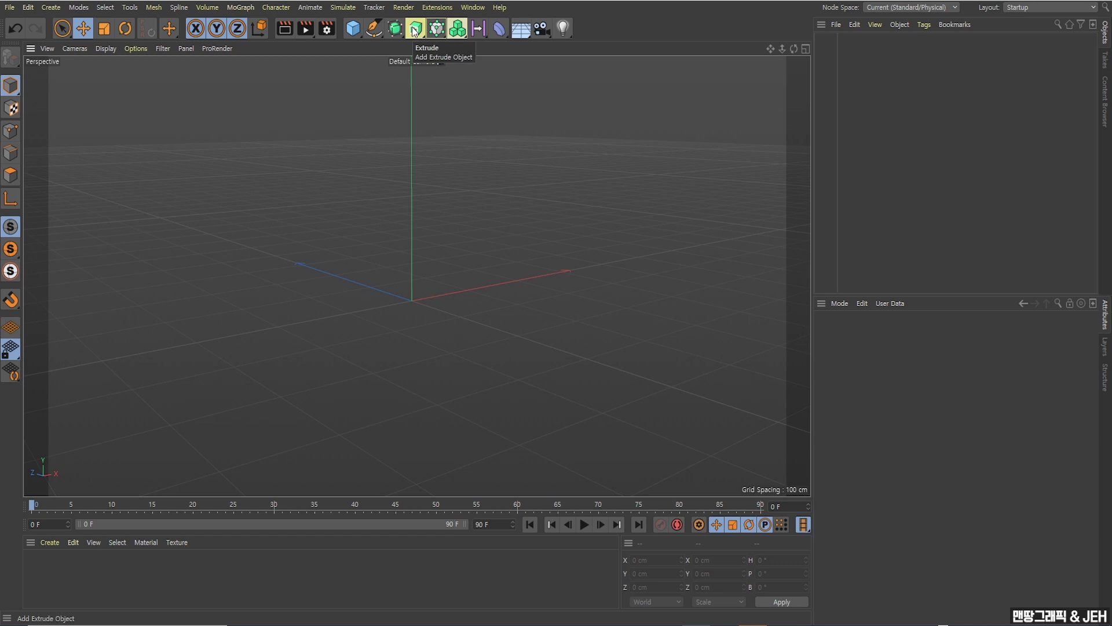
# Detach the Extrude generator group as a floating palette over the viewport and add a Text spline.
pyautogui.moveTo(415, 32); pyautogui.dragTo(702, 143)
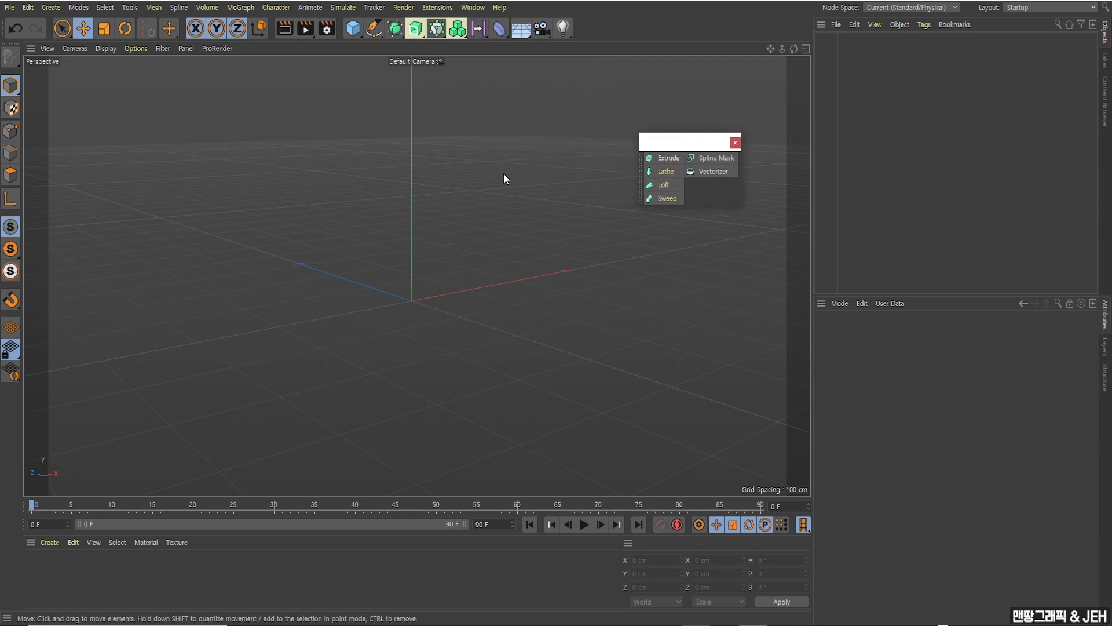
pyautogui.keyDown('alt'); pyautogui.moveTo(503, 172); pyautogui.dragTo(437, 148); pyautogui.keyUp('alt')
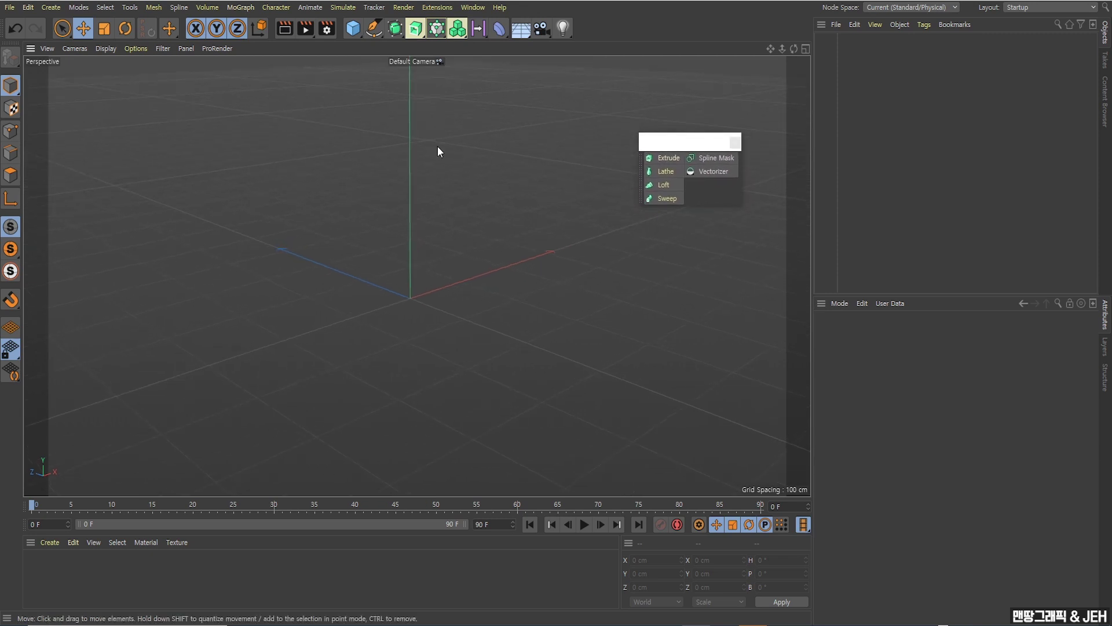
pyautogui.click(374, 28)
pyautogui.click(590, 68)
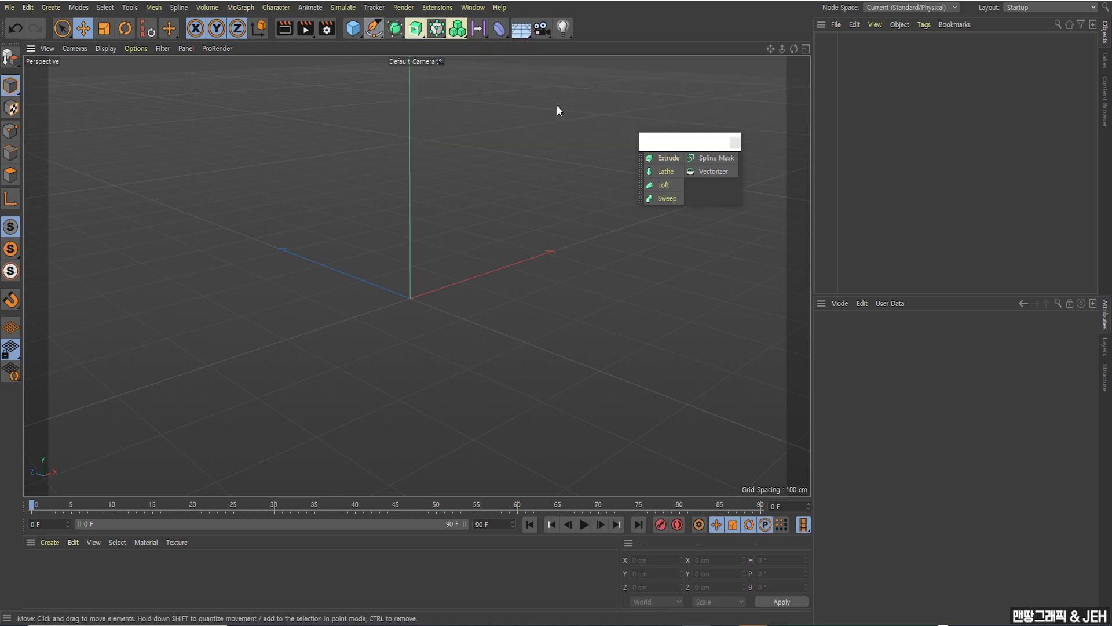
pyautogui.keyDown('alt'); pyautogui.moveTo(467, 194); pyautogui.dragTo(419, 258); pyautogui.keyUp('alt')
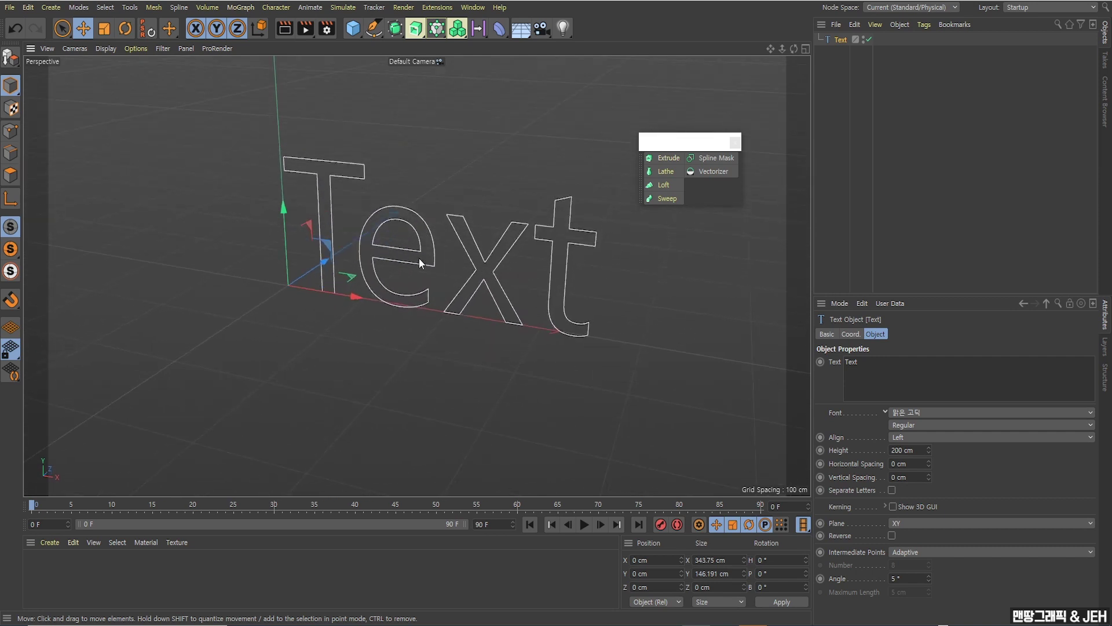
# Add an Extrude generator with the Text spline as its child, and move the floating palette clear of the letters.
pyautogui.click(670, 159)
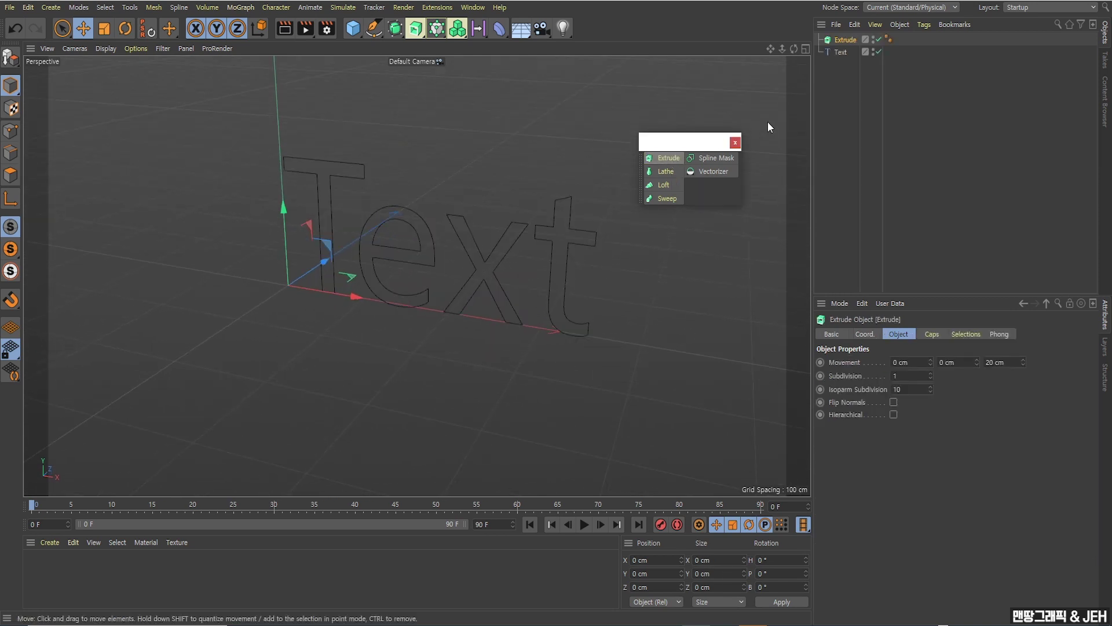
pyautogui.moveTo(839, 53); pyautogui.dragTo(846, 40)
pyautogui.keyDown('alt'); pyautogui.moveTo(533, 192); pyautogui.dragTo(488, 197); pyautogui.keyUp('alt')
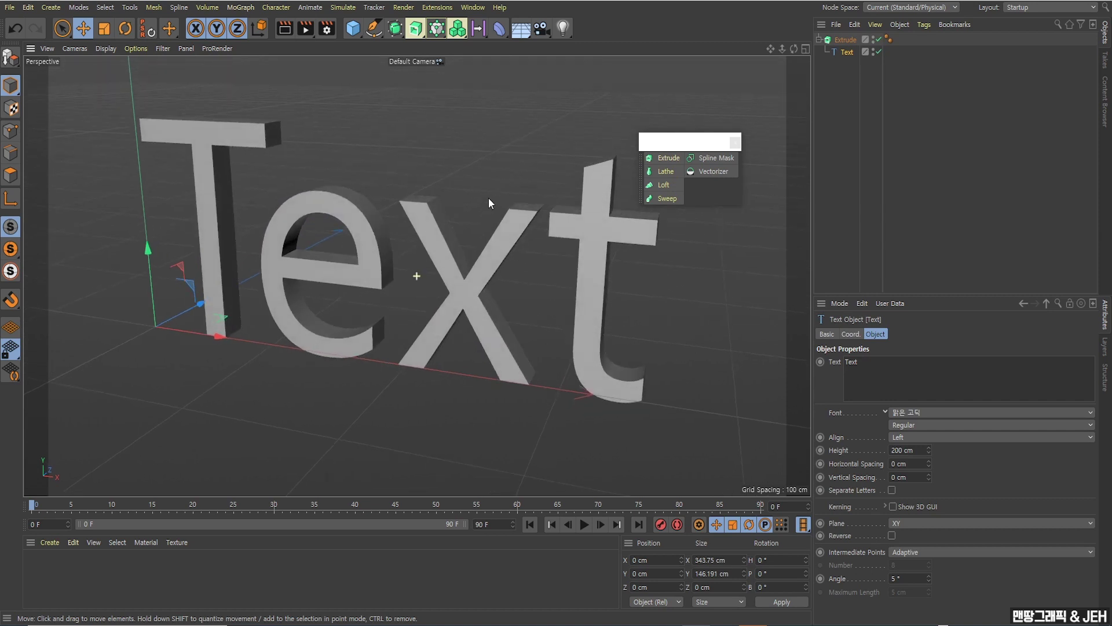
pyautogui.moveTo(672, 137); pyautogui.dragTo(705, 91)
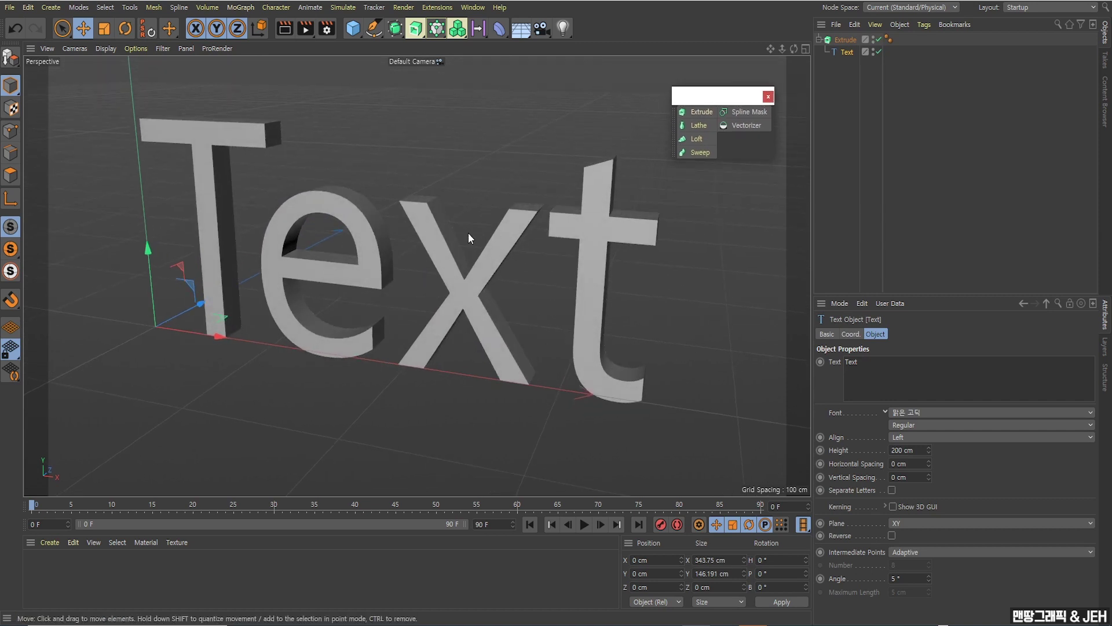
pyautogui.keyDown('alt'); pyautogui.moveTo(468, 234); pyautogui.dragTo(454, 240); pyautogui.keyUp('alt')
# Display the Caps settings of the Extrude object and view the front faces of the letters.
pyautogui.click(844, 40)
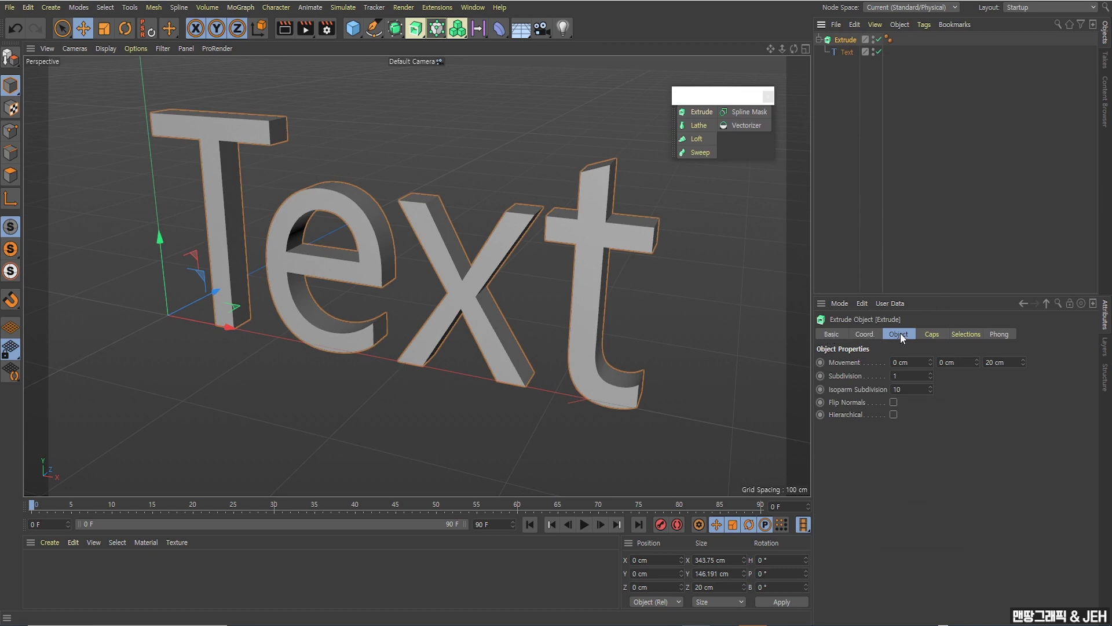
pyautogui.click(932, 334)
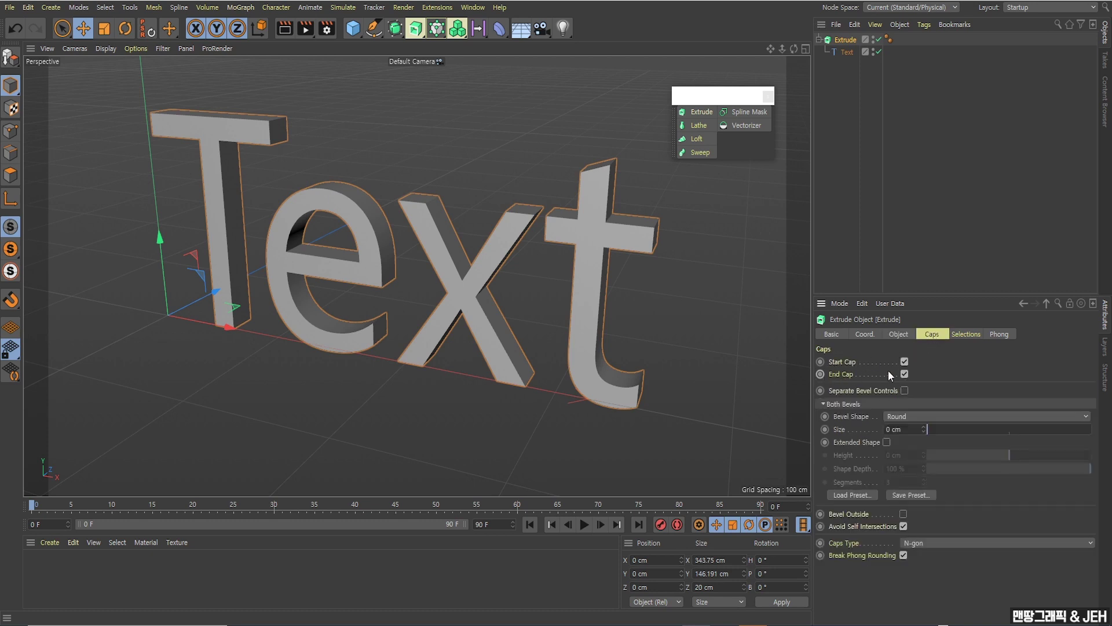
pyautogui.keyDown('alt'); pyautogui.moveTo(510, 237); pyautogui.dragTo(390, 217); pyautogui.keyUp('alt')
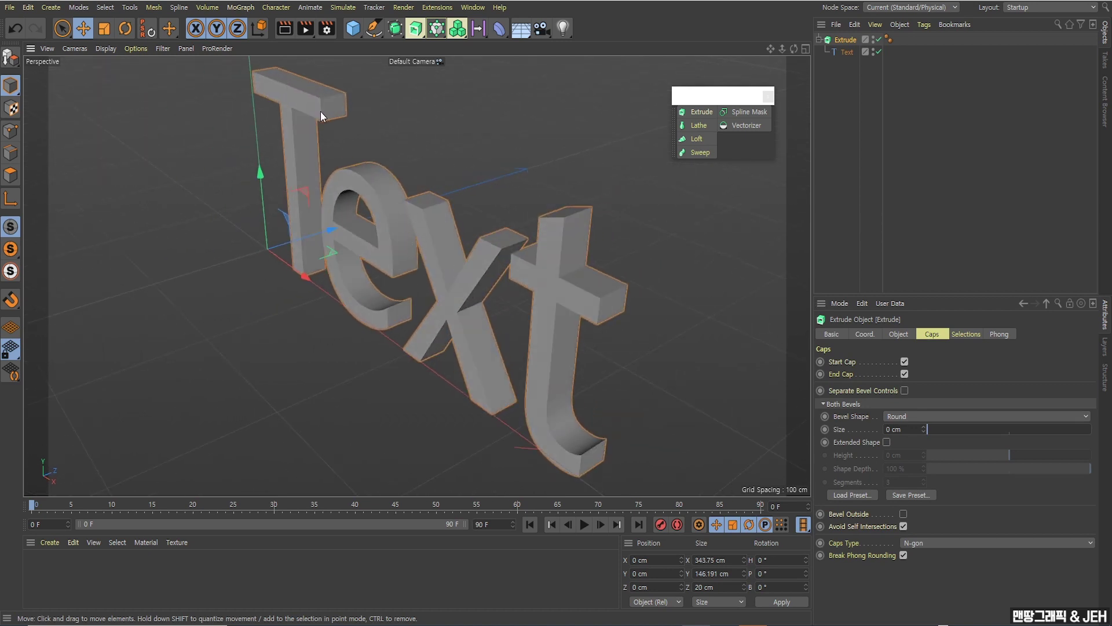
# Toggle the Start Cap and the End Cap of the extruded text off and back on, viewing both sides.
pyautogui.click(905, 362)
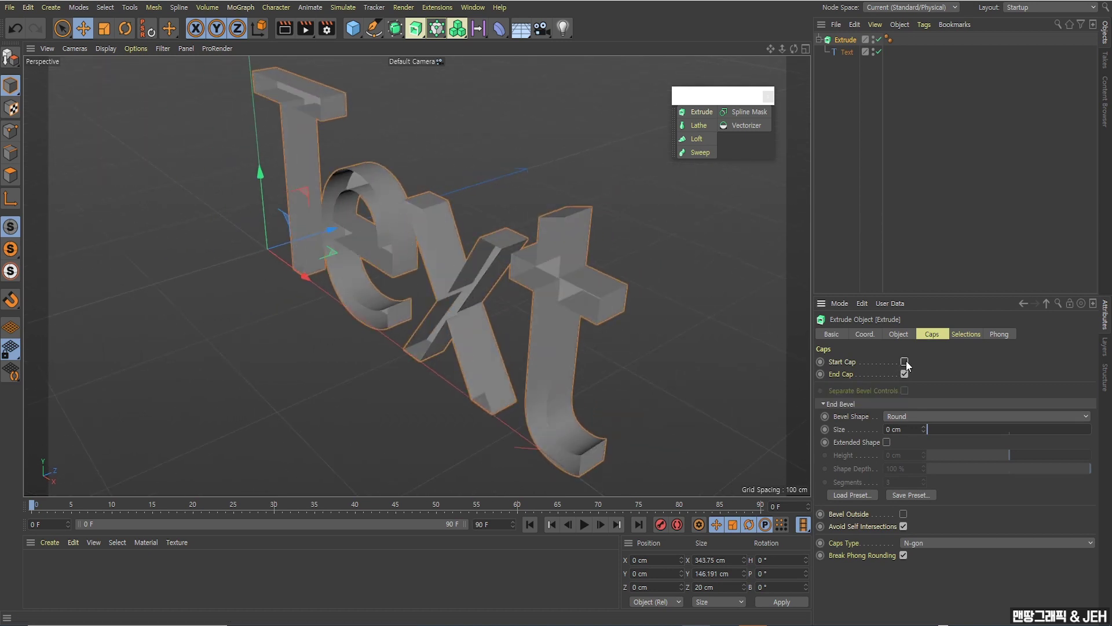
pyautogui.click(905, 362)
pyautogui.click(905, 362)
pyautogui.click(905, 362)
pyautogui.keyDown('alt'); pyautogui.moveTo(641, 298); pyautogui.dragTo(455, 246); pyautogui.keyUp('alt')
pyautogui.click(905, 374)
pyautogui.click(905, 374)
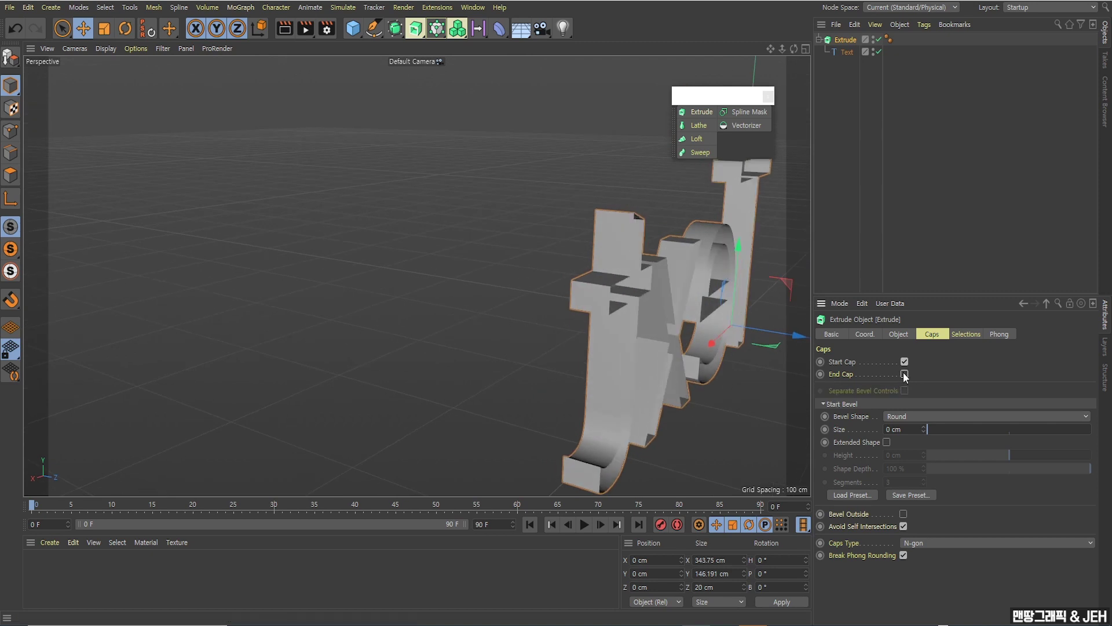
pyautogui.keyDown('alt'); pyautogui.moveTo(516, 287); pyautogui.dragTo(453, 231); pyautogui.keyUp('alt')
pyautogui.keyDown('alt'); pyautogui.moveTo(492, 280); pyautogui.dragTo(446, 258); pyautogui.keyUp('alt')
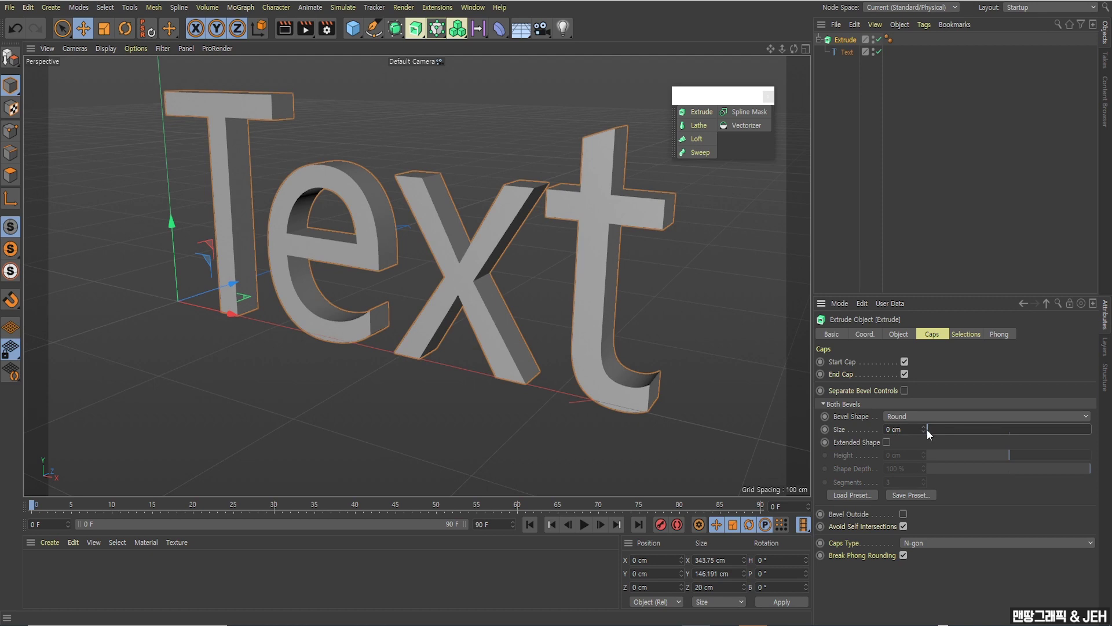
# Set the Size of both bevels on the extruded text to 2.99 cm and inspect the rounded edges.
pyautogui.moveTo(927, 430); pyautogui.dragTo(933, 427)
pyautogui.keyDown('alt'); pyautogui.moveTo(565, 219); pyautogui.dragTo(541, 245); pyautogui.keyUp('alt')
pyautogui.keyDown('alt'); pyautogui.moveTo(602, 214); pyautogui.dragTo(540, 231, button='middle'); pyautogui.keyUp('alt')
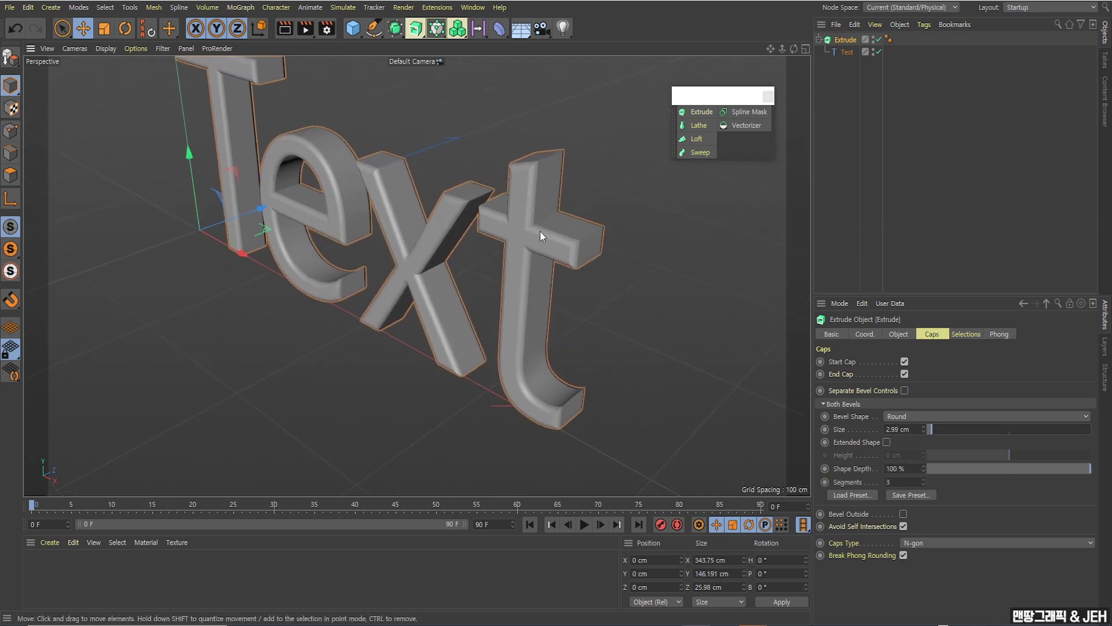
pyautogui.scroll(5, 543, 232)
pyautogui.keyDown('alt'); pyautogui.moveTo(534, 234); pyautogui.dragTo(556, 243); pyautogui.keyUp('alt')
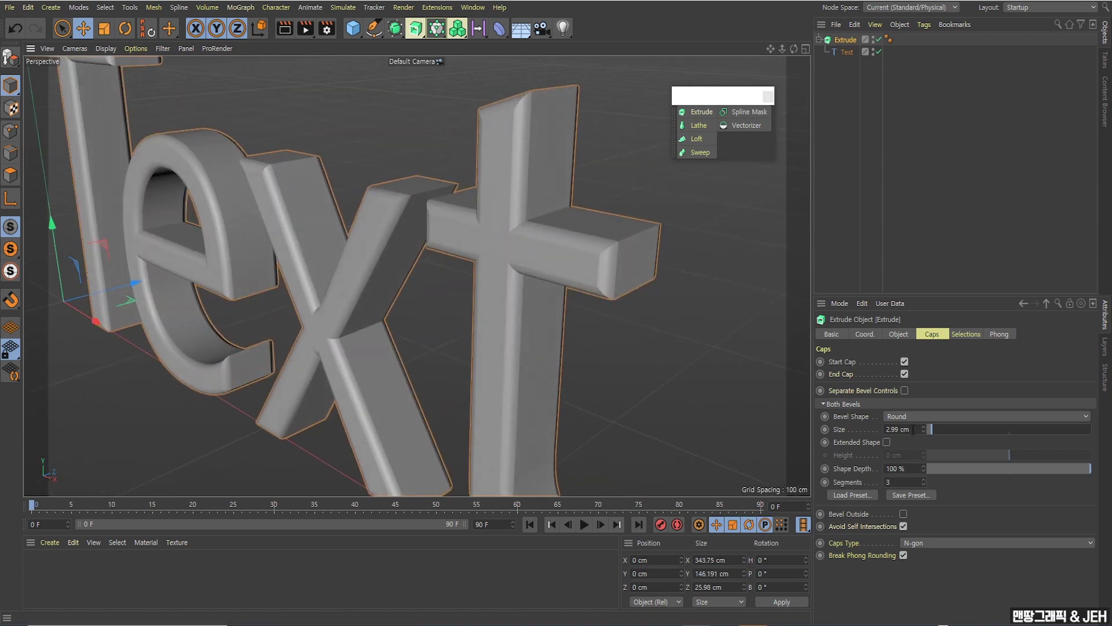
pyautogui.keyDown('alt'); pyautogui.moveTo(493, 231); pyautogui.dragTo(575, 331); pyautogui.keyUp('alt')
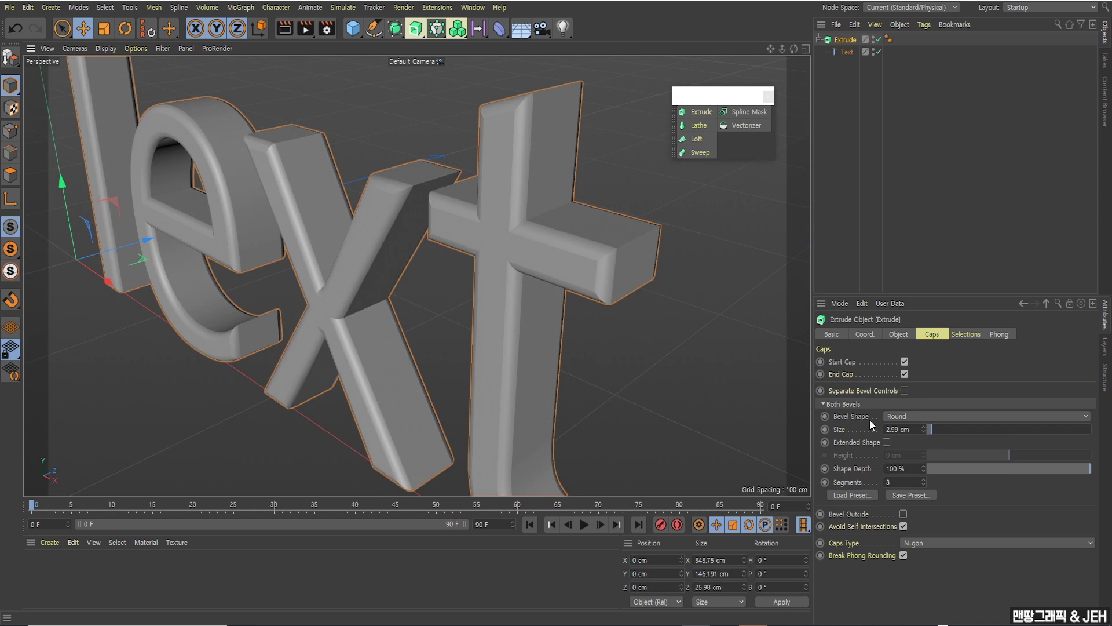
# Try the Curve bevel shape on the extruded text and inspect its edges.
pyautogui.click(896, 416)
pyautogui.click(903, 440)
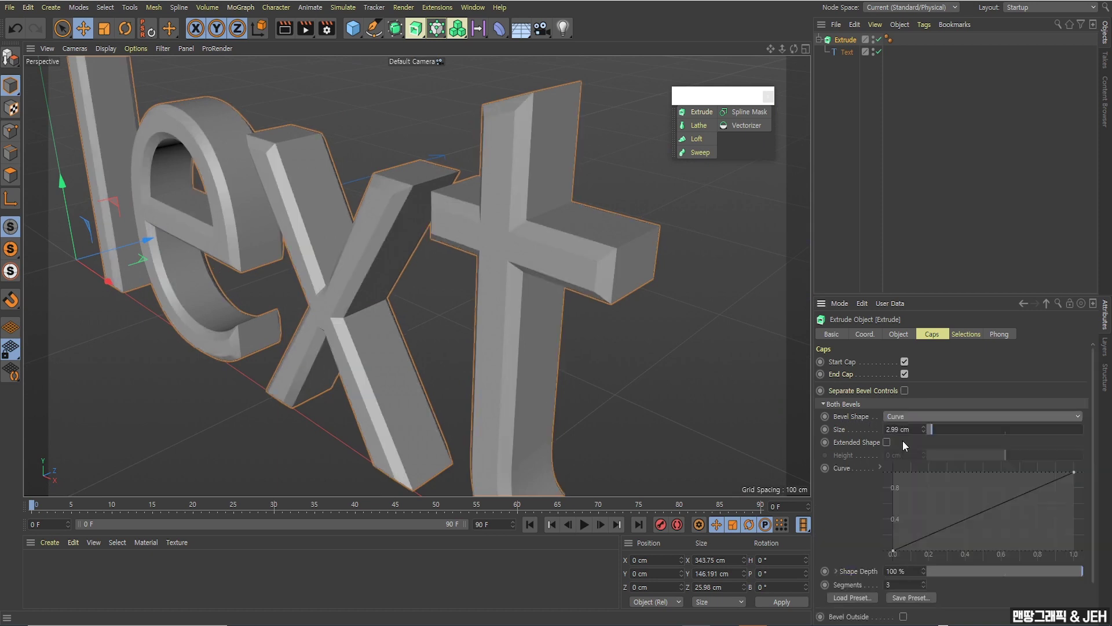
pyautogui.keyDown('alt'); pyautogui.moveTo(594, 288); pyautogui.dragTo(537, 222); pyautogui.keyUp('alt')
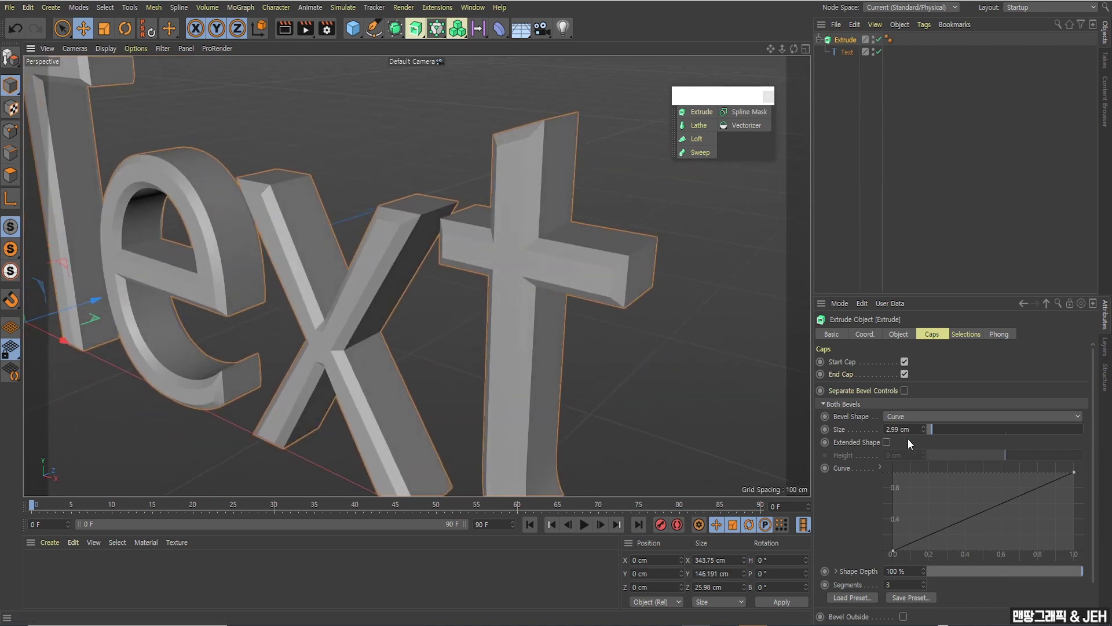
# Set the Bevel Shape of the extruded text to Solid and inspect the letters' edges.
pyautogui.click(922, 417)
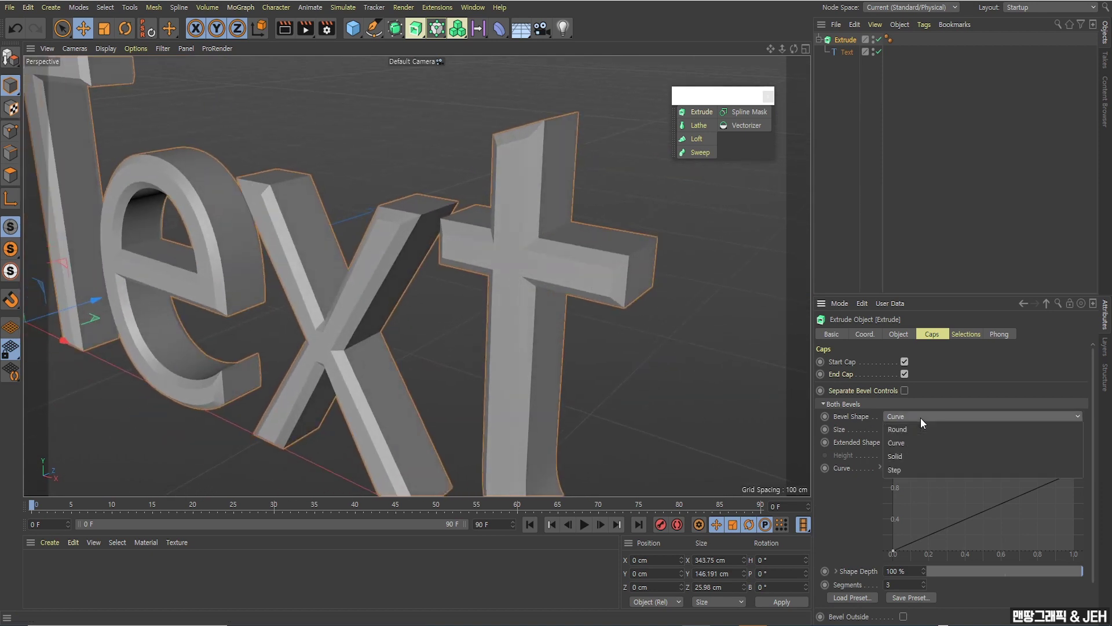
pyautogui.click(910, 454)
pyautogui.keyDown('alt'); pyautogui.moveTo(481, 196); pyautogui.dragTo(495, 245); pyautogui.keyUp('alt')
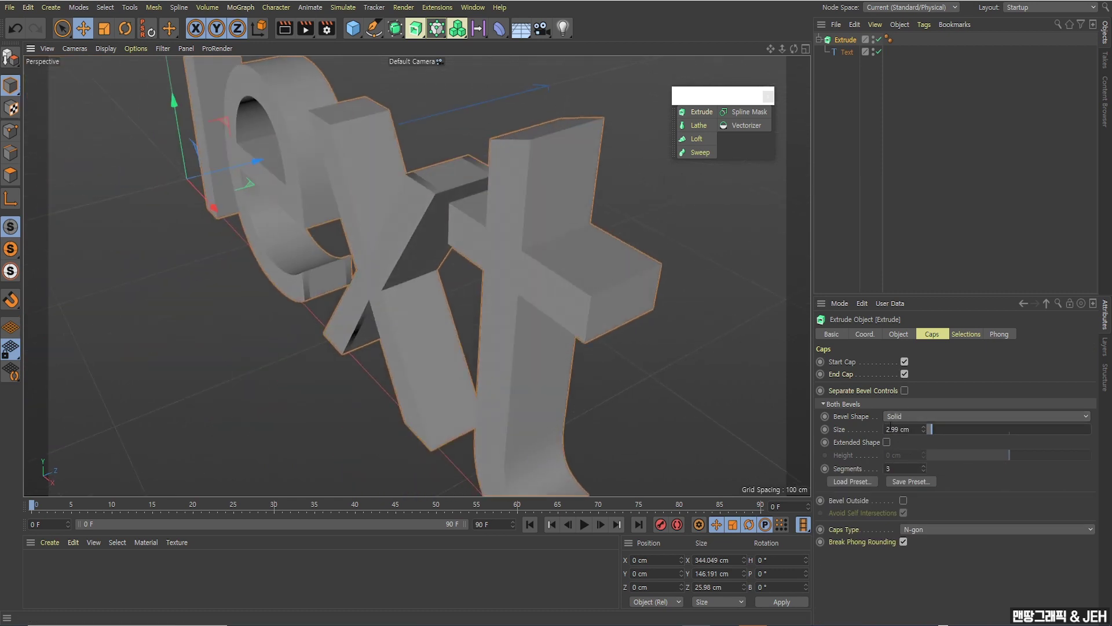
# Set the extruded text's Bevel Shape to Step with a Size of 4.4 cm and inspect both sides of the letters.
pyautogui.click(894, 415)
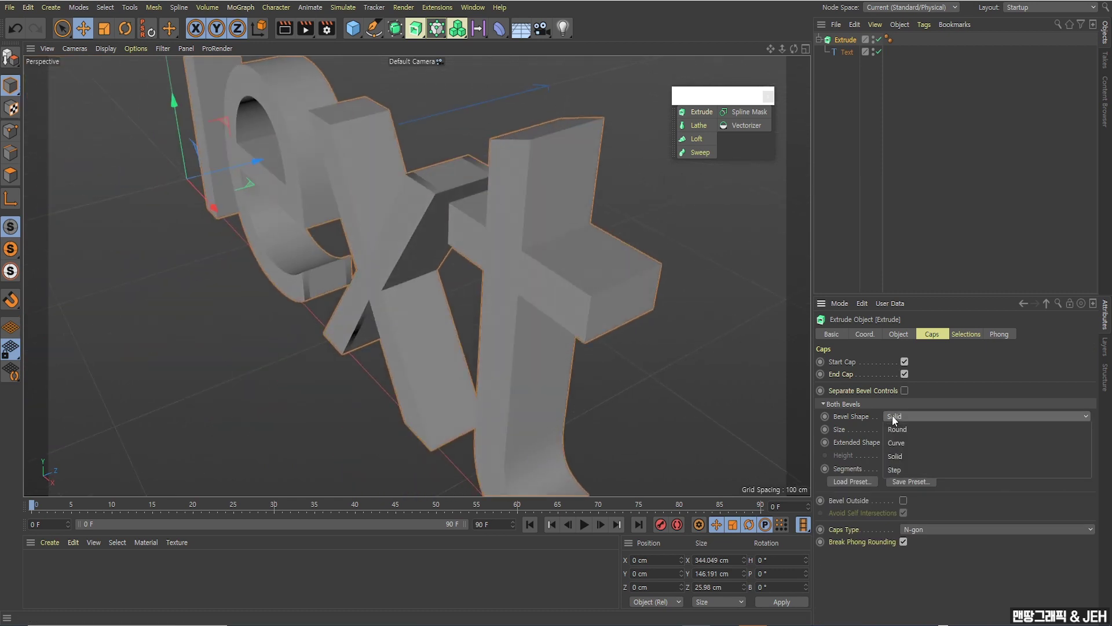
pyautogui.click(896, 470)
pyautogui.keyDown('alt'); pyautogui.moveTo(534, 294); pyautogui.dragTo(618, 309); pyautogui.keyUp('alt')
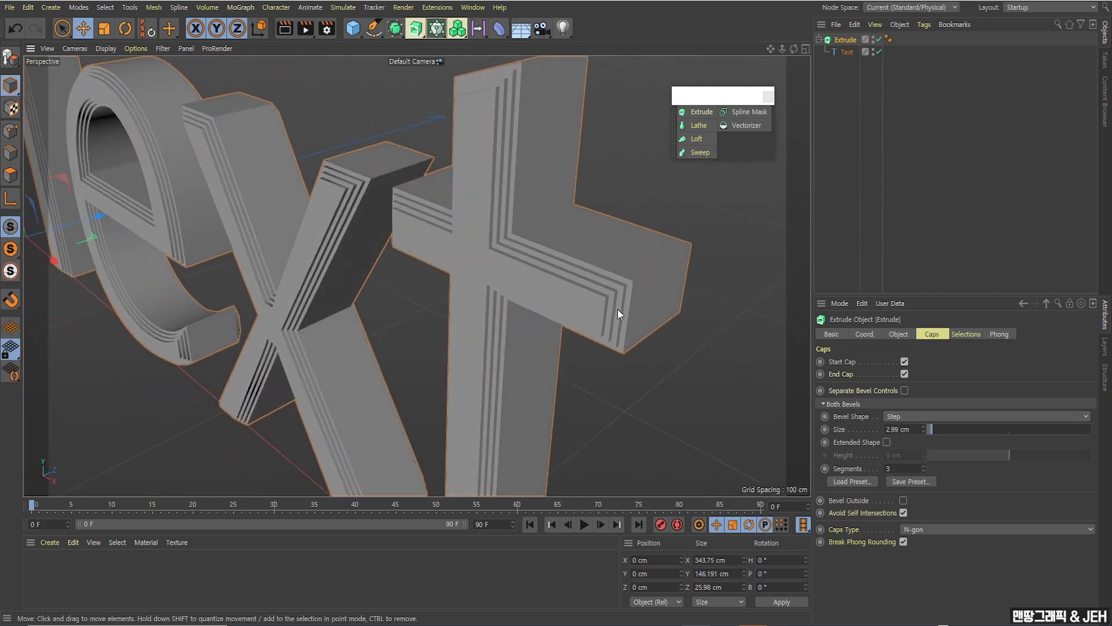
pyautogui.moveTo(933, 431); pyautogui.dragTo(934, 432)
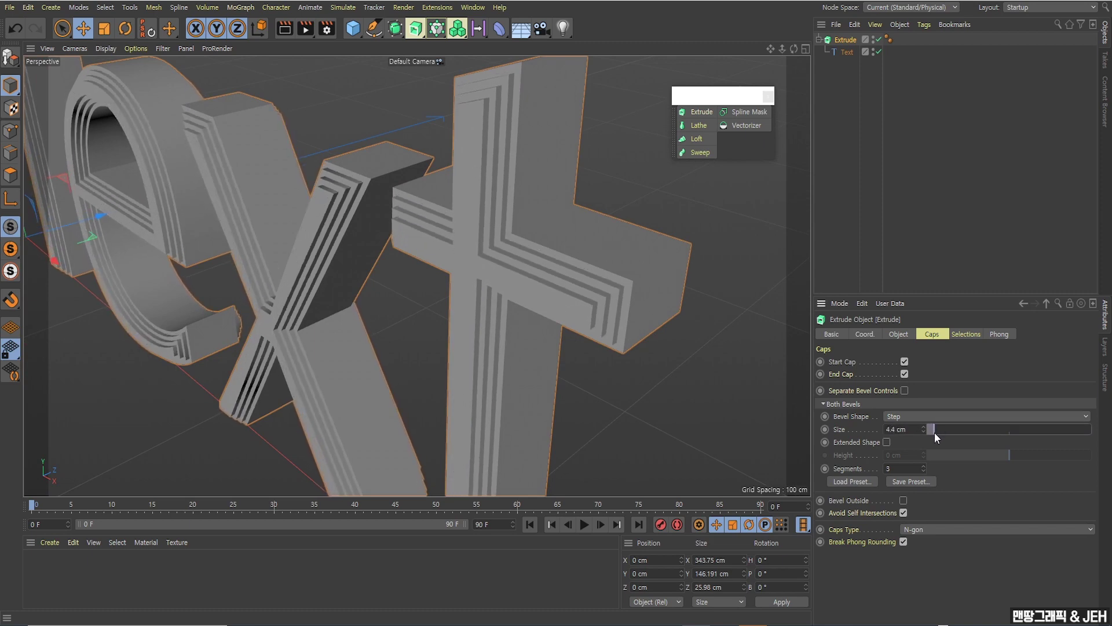
pyautogui.keyDown('alt'); pyautogui.moveTo(491, 337); pyautogui.dragTo(460, 234); pyautogui.keyUp('alt')
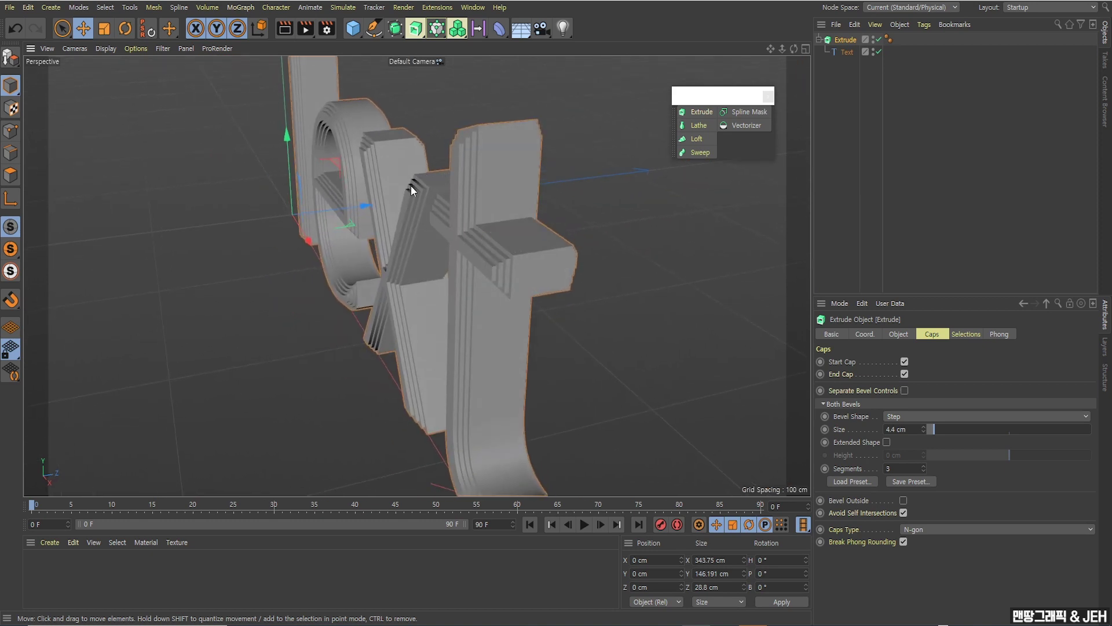
pyautogui.scroll(3, 464, 202)
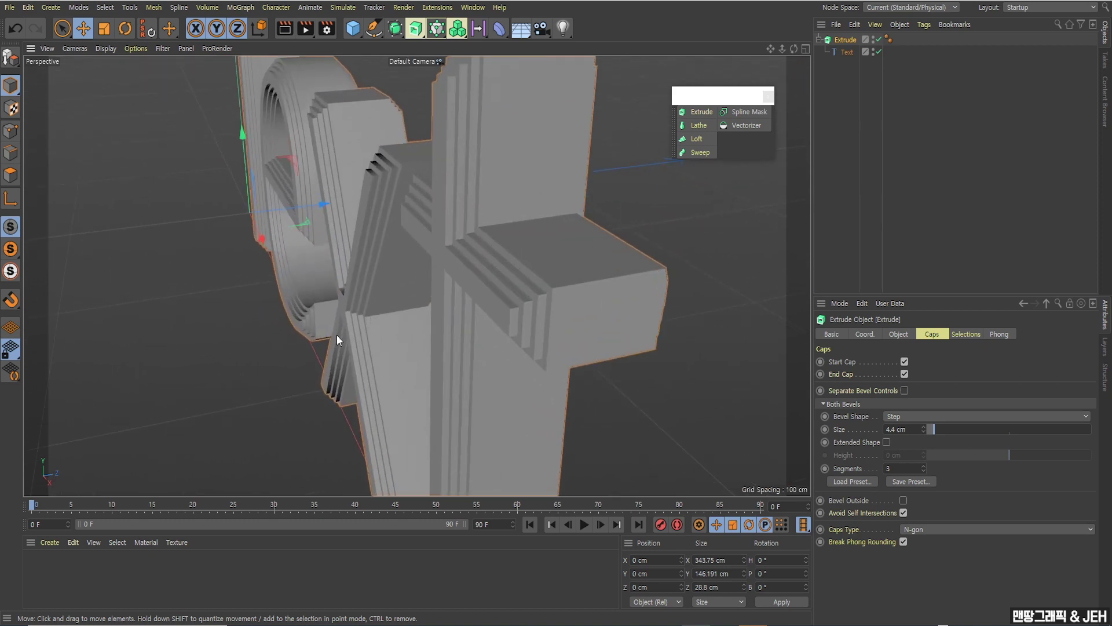
pyautogui.keyDown('alt'); pyautogui.moveTo(523, 194); pyautogui.dragTo(464, 248); pyautogui.keyUp('alt')
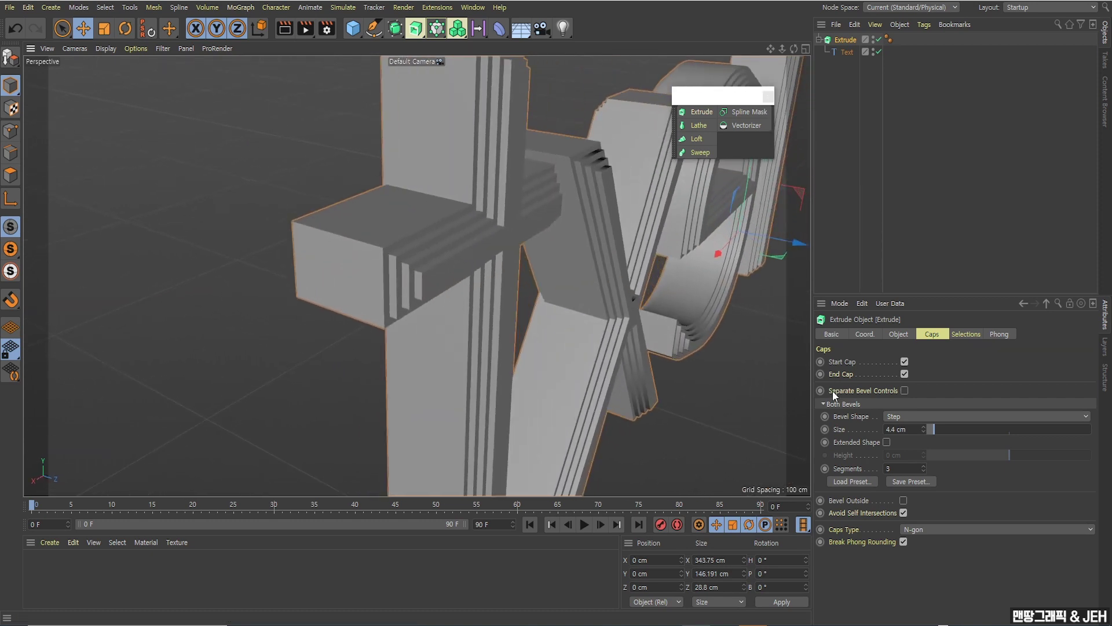
# Enable Separate Bevel Controls for the extruded text and compare its front and back edges.
pyautogui.click(905, 390)
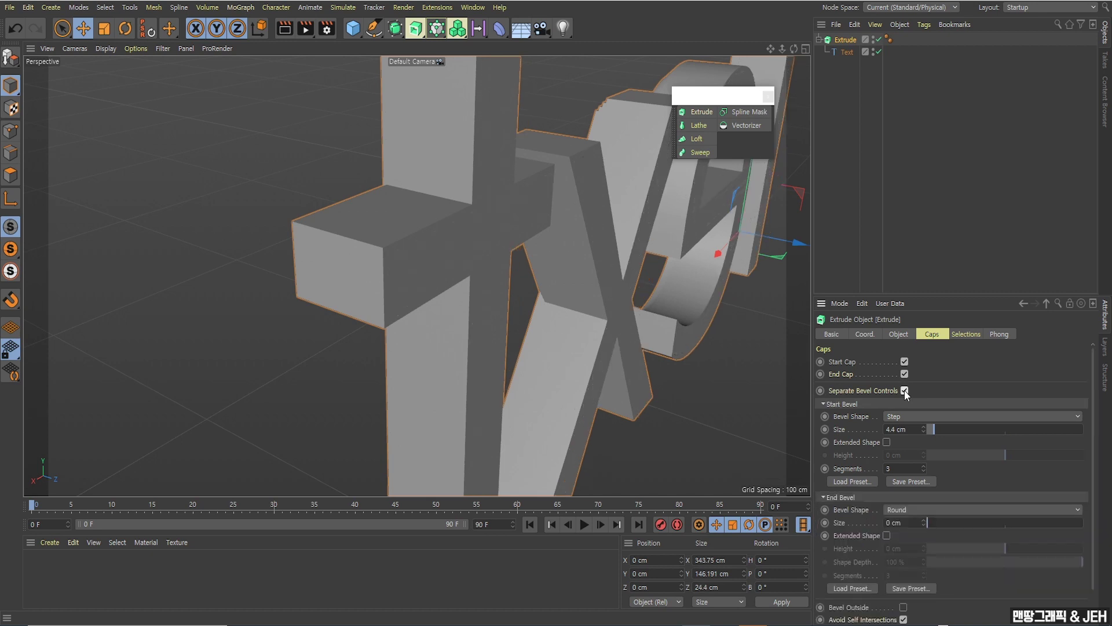
pyautogui.keyDown('alt'); pyautogui.moveTo(568, 337); pyautogui.dragTo(498, 313); pyautogui.keyUp('alt')
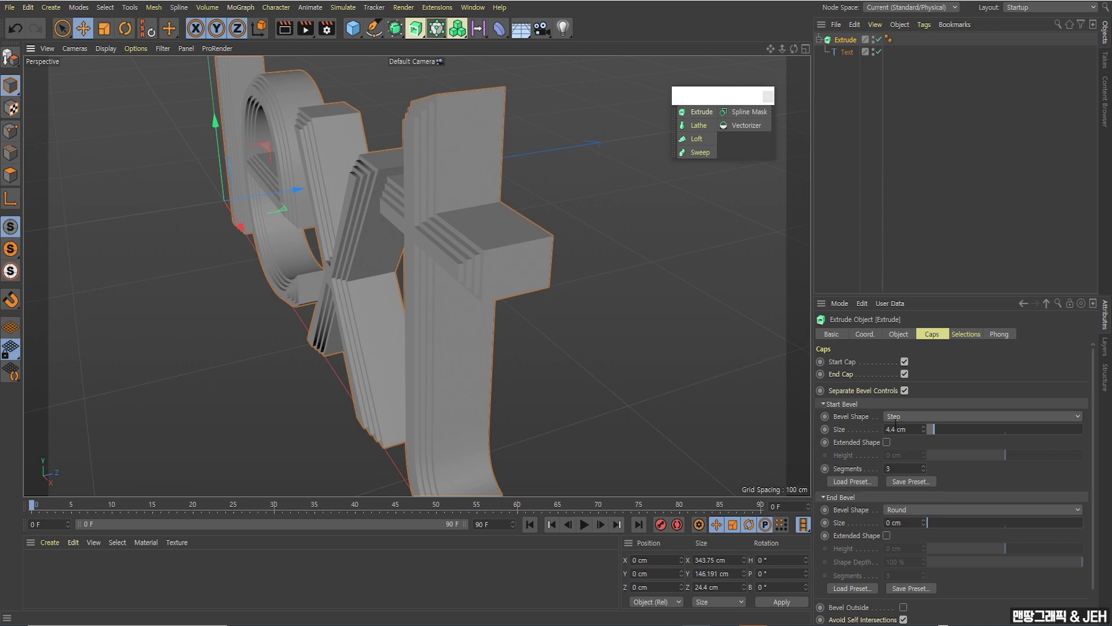
pyautogui.keyDown('alt'); pyautogui.moveTo(570, 274); pyautogui.dragTo(608, 310); pyautogui.keyUp('alt')
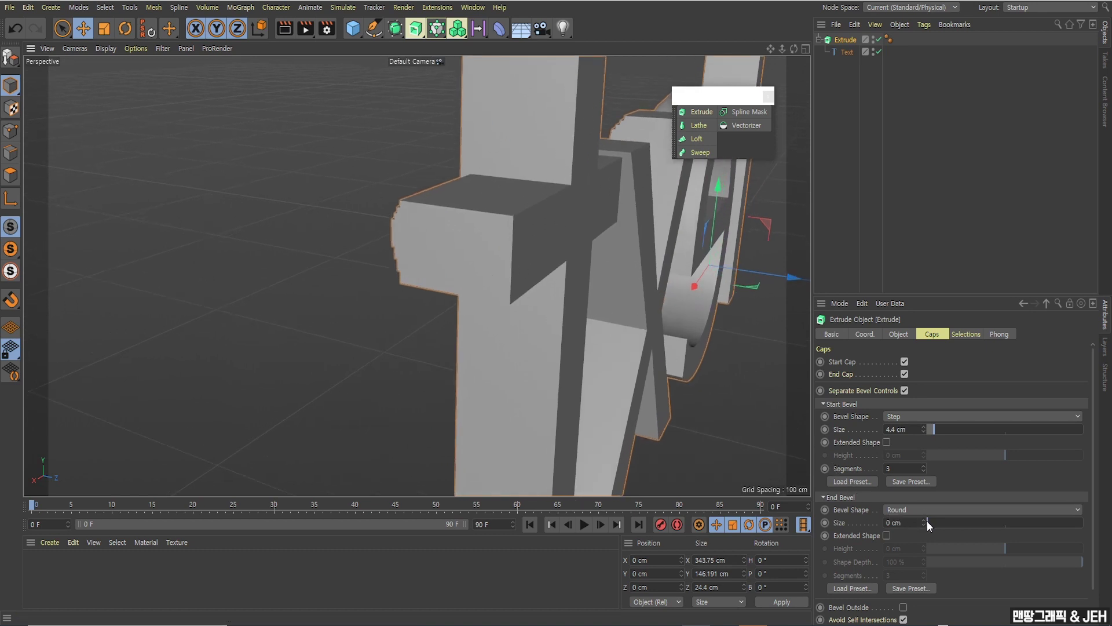
# Set the End Bevel Size of the extruded text to 3.52 cm and inspect the rounded back edges beside the stepped front.
pyautogui.moveTo(927, 521); pyautogui.dragTo(933, 520)
pyautogui.keyDown('alt'); pyautogui.moveTo(637, 324); pyautogui.dragTo(412, 235); pyautogui.keyUp('alt')
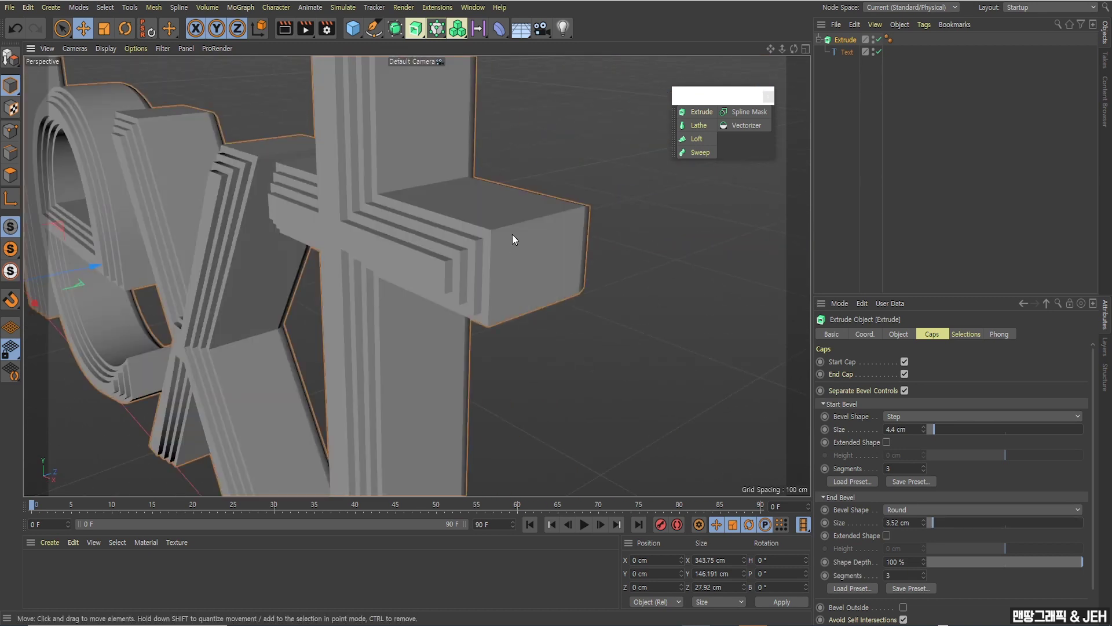
pyautogui.keyDown('alt'); pyautogui.moveTo(512, 239); pyautogui.dragTo(305, 228); pyautogui.keyUp('alt')
pyautogui.keyDown('alt'); pyautogui.moveTo(601, 263); pyautogui.dragTo(650, 270); pyautogui.keyUp('alt')
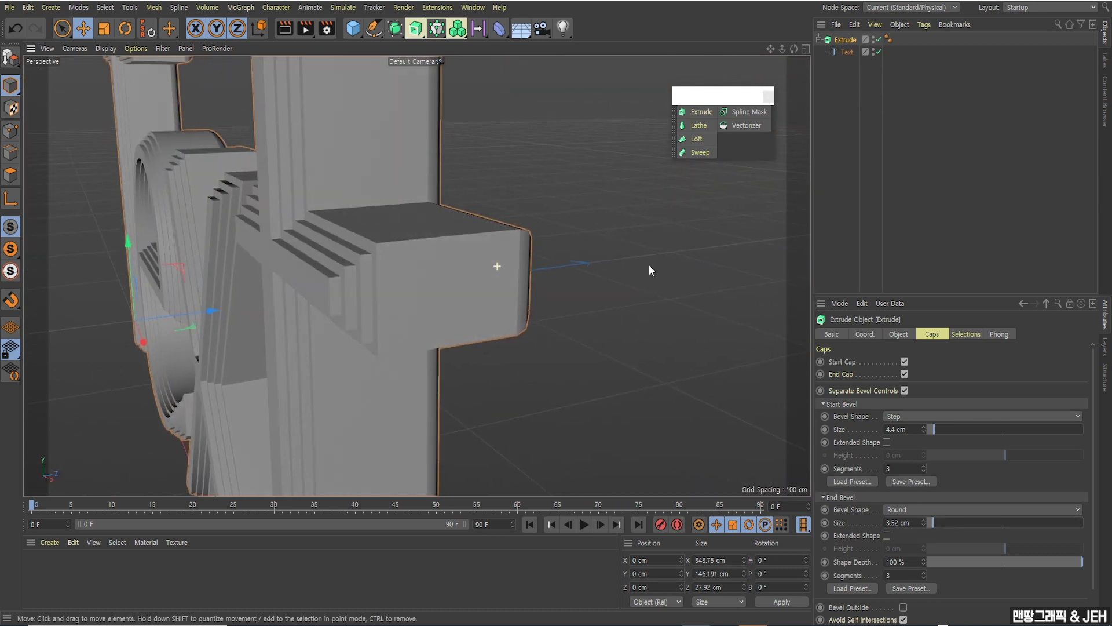
pyautogui.keyDown('alt'); pyautogui.moveTo(389, 292); pyautogui.dragTo(450, 294); pyautogui.keyUp('alt')
# Disable the Extrude object and its Text spline, collapse their hierarchy and deselect everything.
pyautogui.click(879, 39)
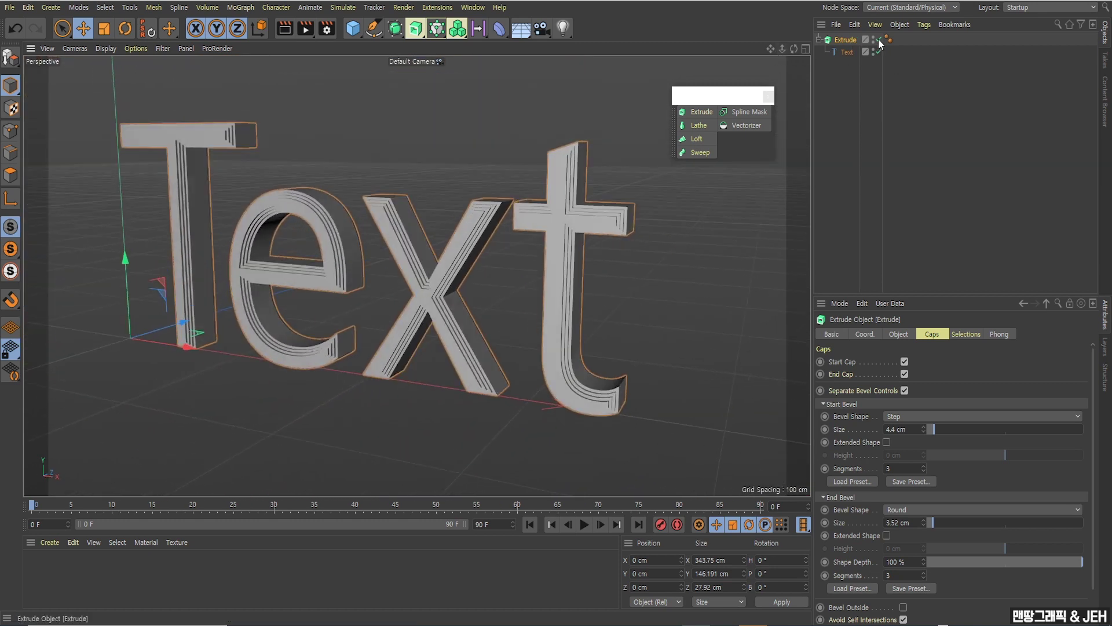
pyautogui.click(878, 52)
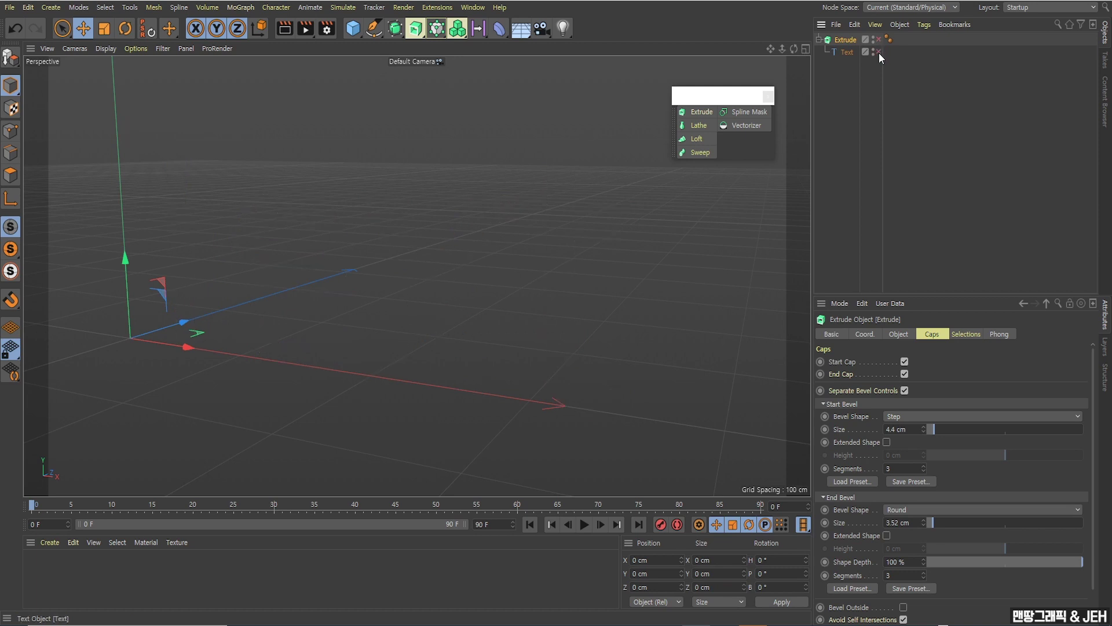
pyautogui.click(819, 39)
pyautogui.click(321, 248)
pyautogui.keyDown('alt'); pyautogui.moveTo(321, 250); pyautogui.dragTo(400, 226); pyautogui.keyUp('alt')
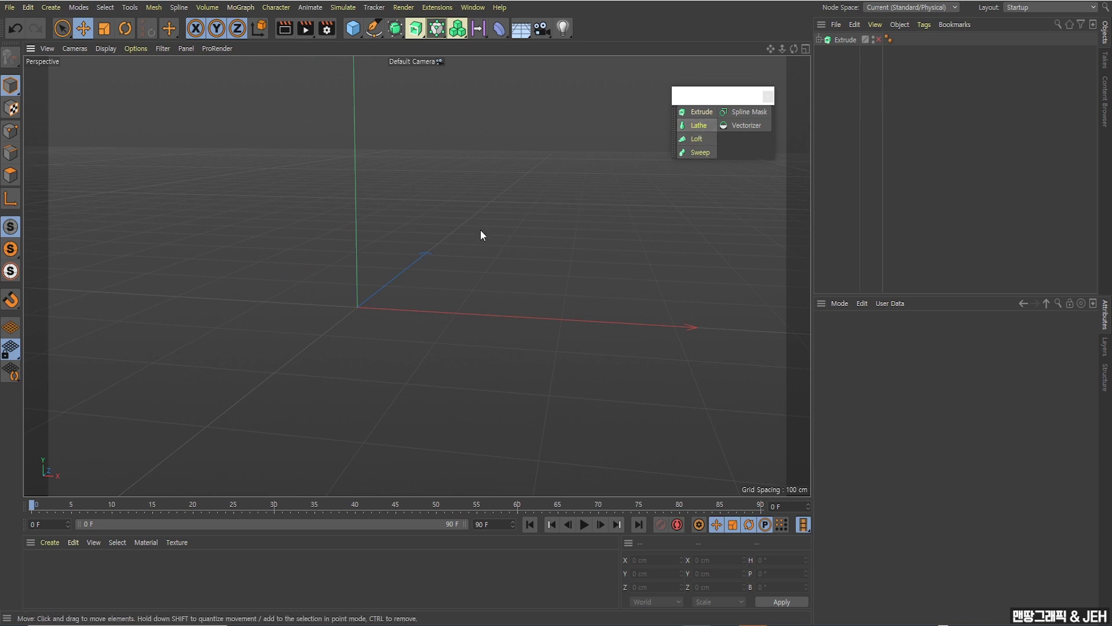
pyautogui.keyDown('alt'); pyautogui.moveTo(481, 231); pyautogui.dragTo(502, 267); pyautogui.keyUp('alt')
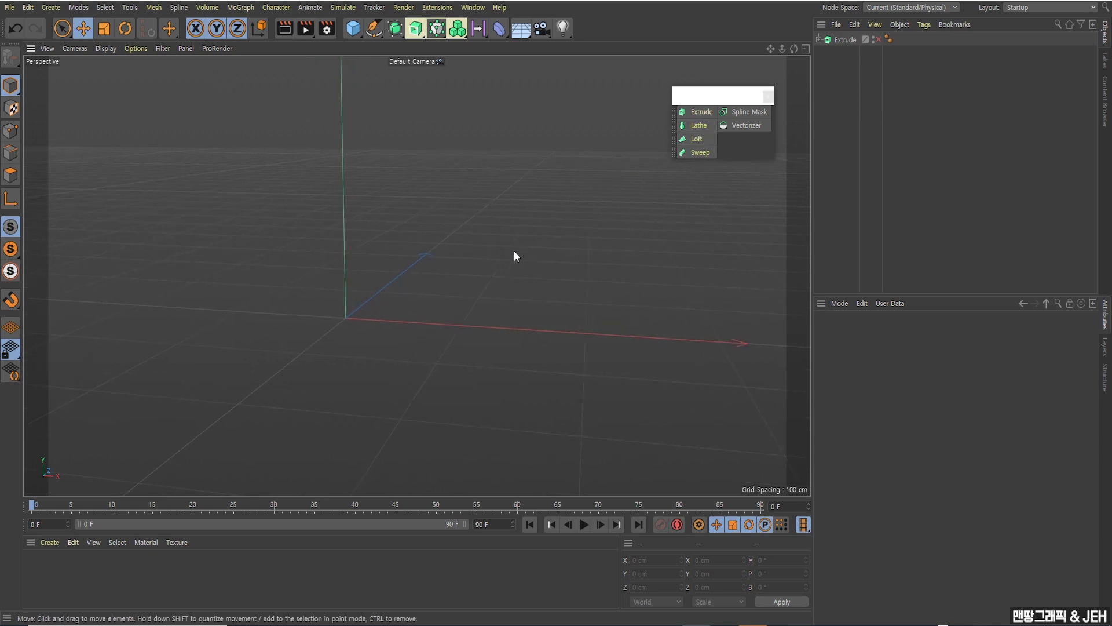
# Maximize the Front view and set its display to Gouraud Shading (Lines).
pyautogui.middleClick(517, 256)
pyautogui.middleClick(549, 335)
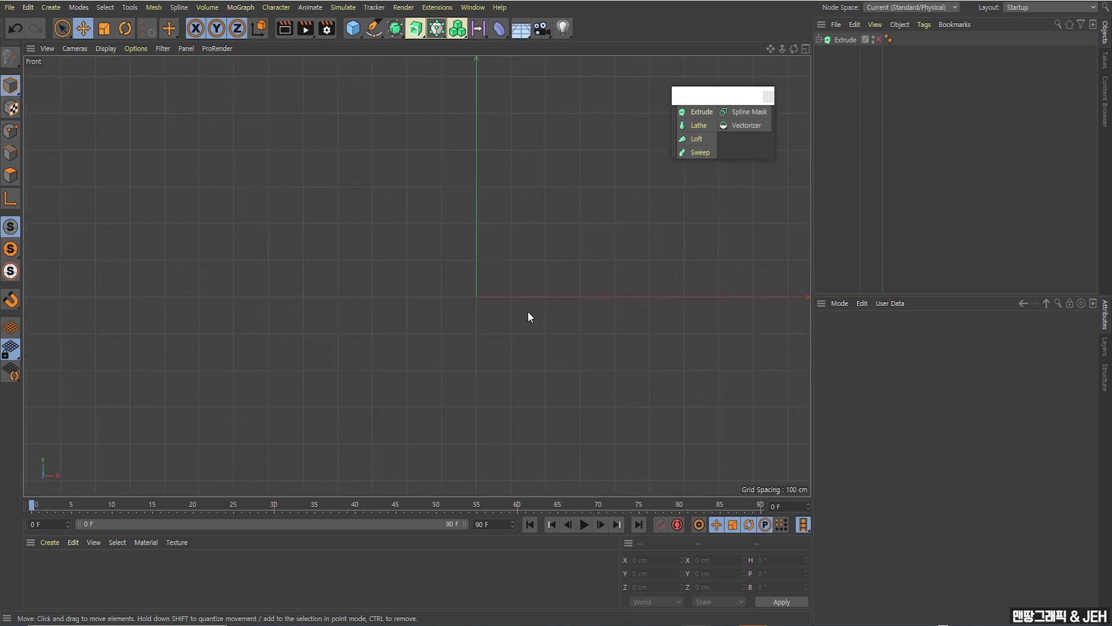
pyautogui.click(97, 49)
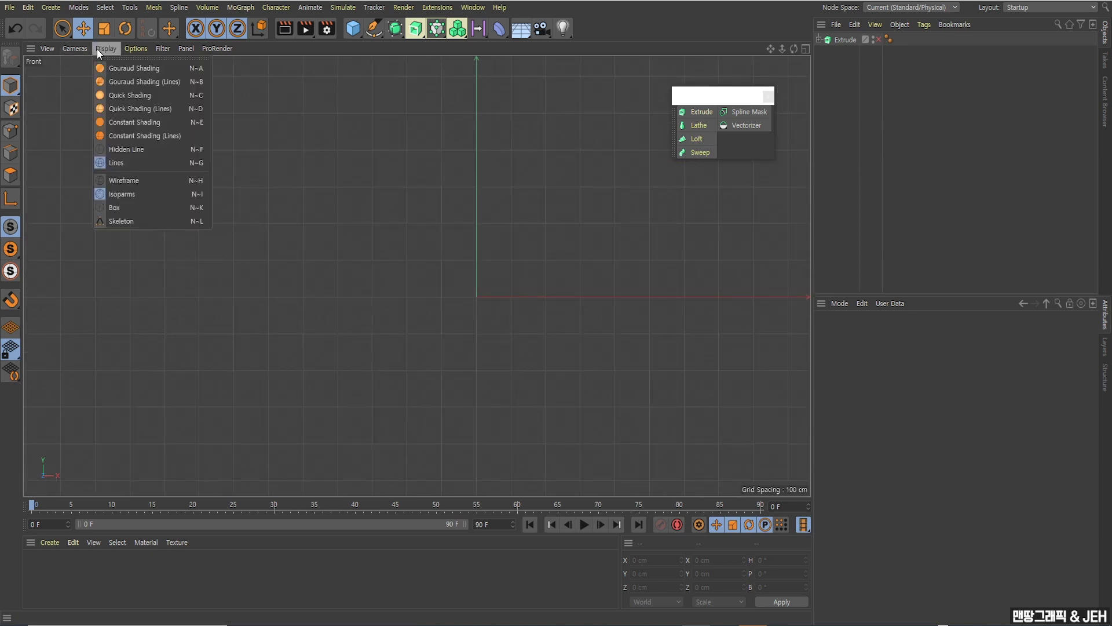
pyautogui.click(122, 81)
pyautogui.moveTo(394, 197)
pyautogui.mouseDown(button='middle')
pyautogui.moveTo(318, 221)
pyautogui.moveTo(295, 246)
pyautogui.mouseUp(button='middle')
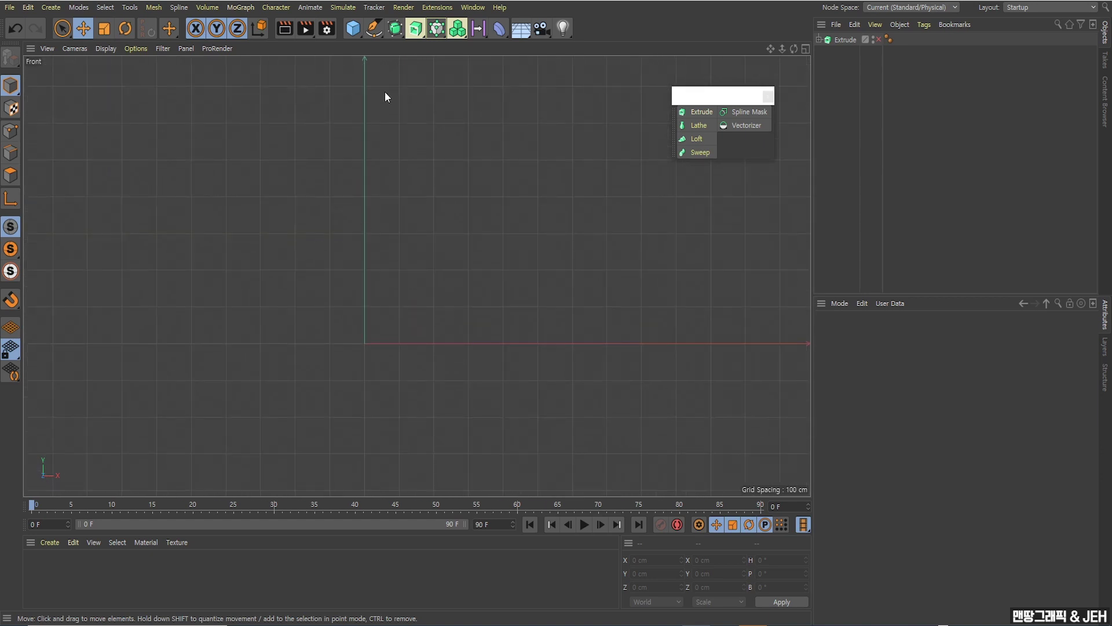
# With the Spline Pen set to Linear, draw an open half-profile of a vase, about 254 by 651 cm, starting and ending at the vertical axis.
pyautogui.click(373, 29)
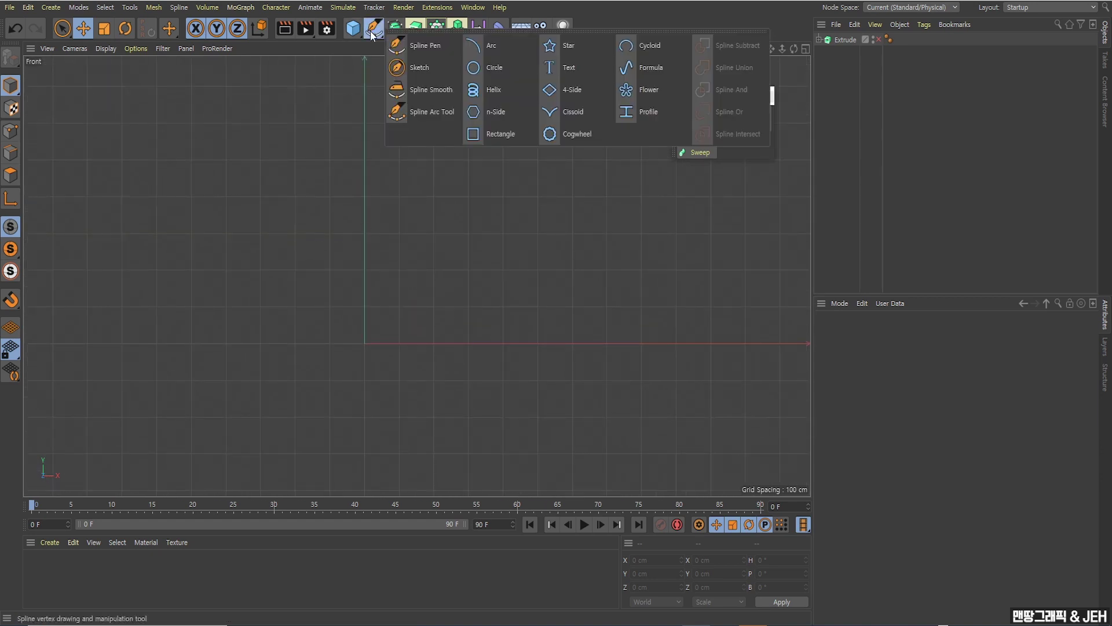
pyautogui.click(388, 42)
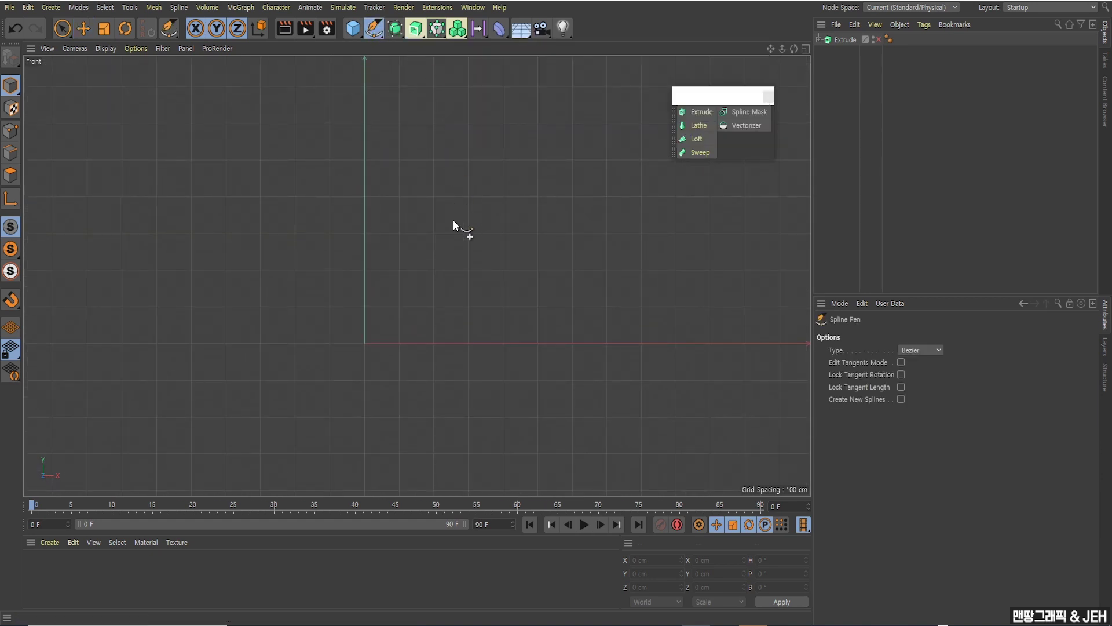
pyautogui.moveTo(338, 224); pyautogui.dragTo(370, 245, button='middle')
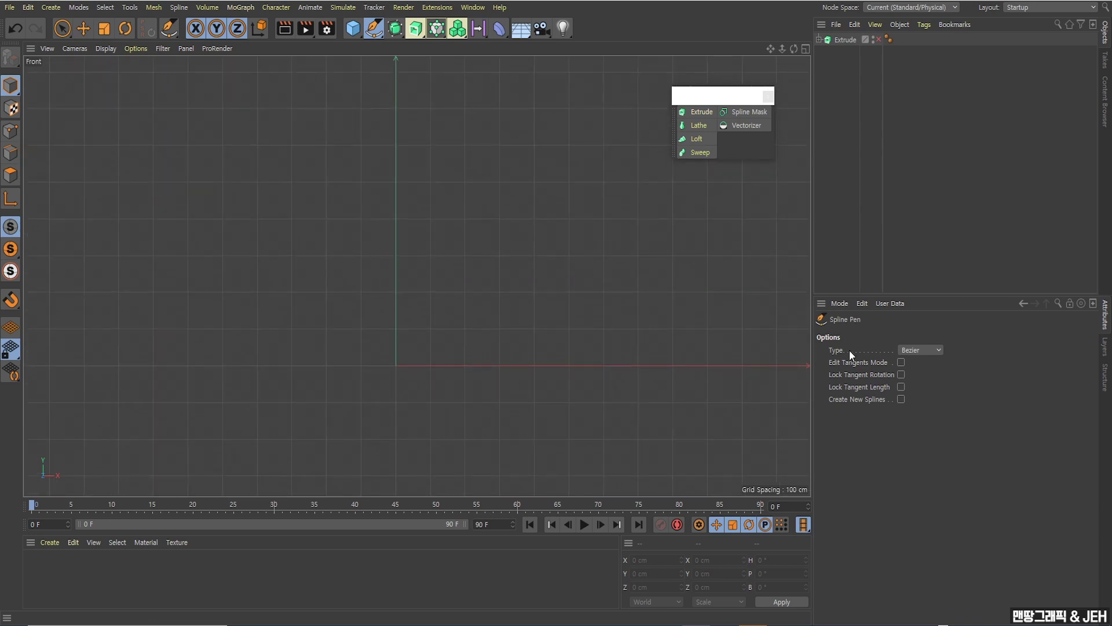
pyautogui.click(926, 351)
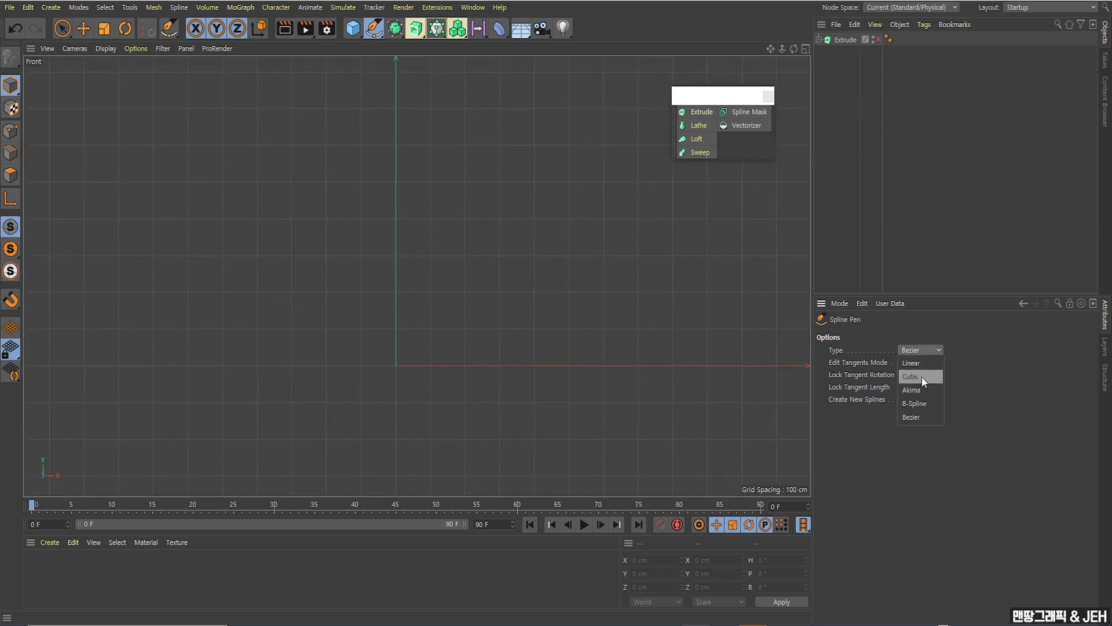
pyautogui.click(920, 365)
pyautogui.moveTo(466, 219); pyautogui.dragTo(460, 196, button='middle')
pyautogui.click(436, 151)
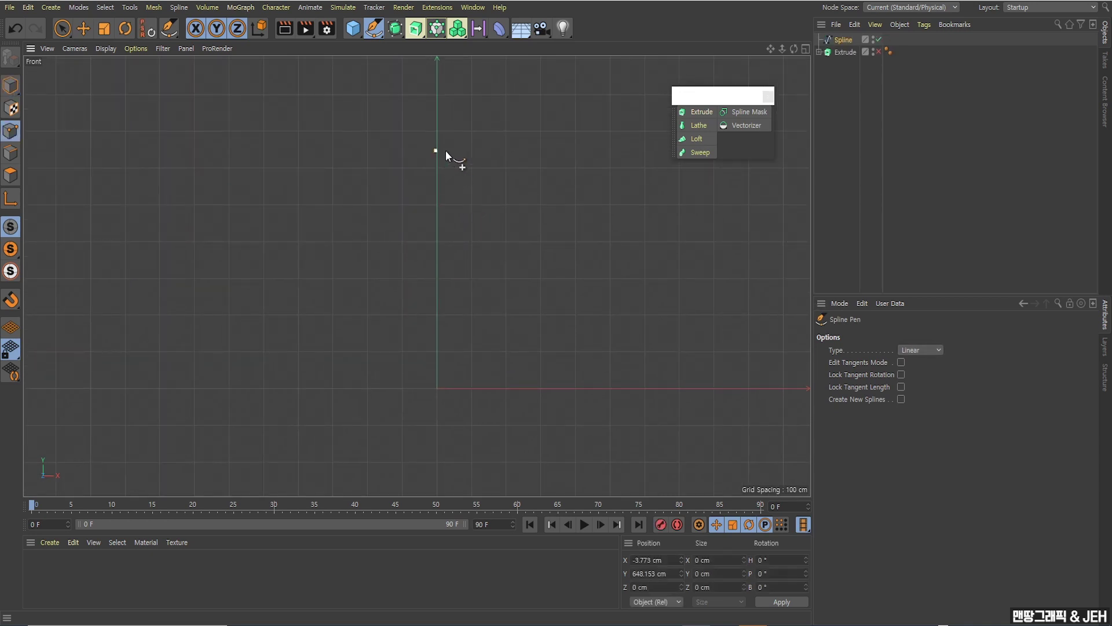
pyautogui.click(488, 150)
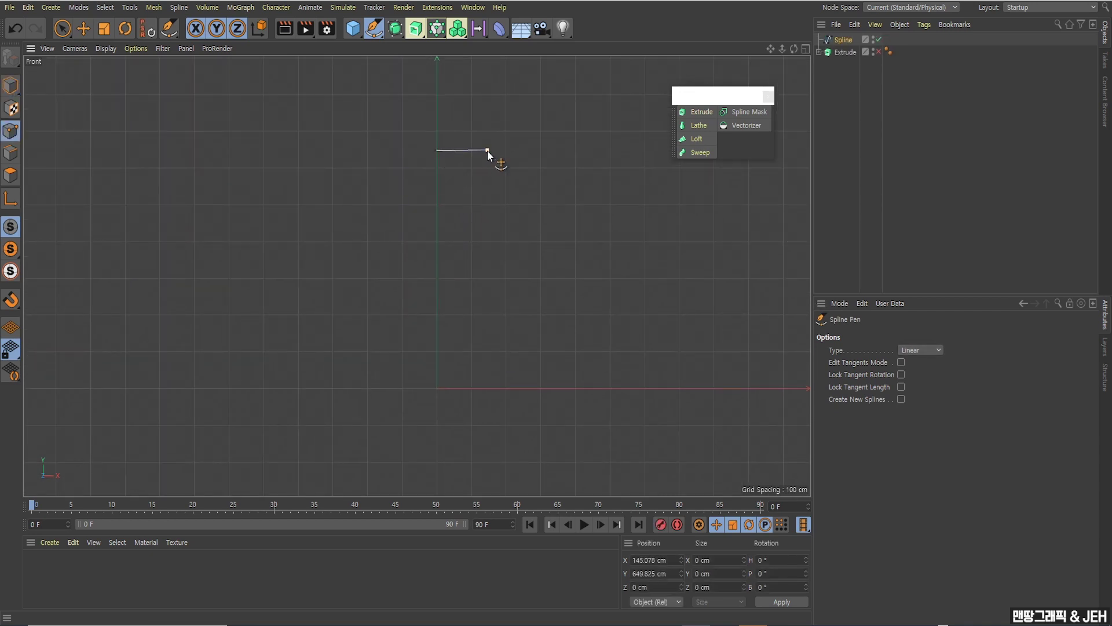
pyautogui.click(454, 191)
pyautogui.click(455, 224)
pyautogui.click(506, 295)
pyautogui.click(524, 346)
pyautogui.click(523, 377)
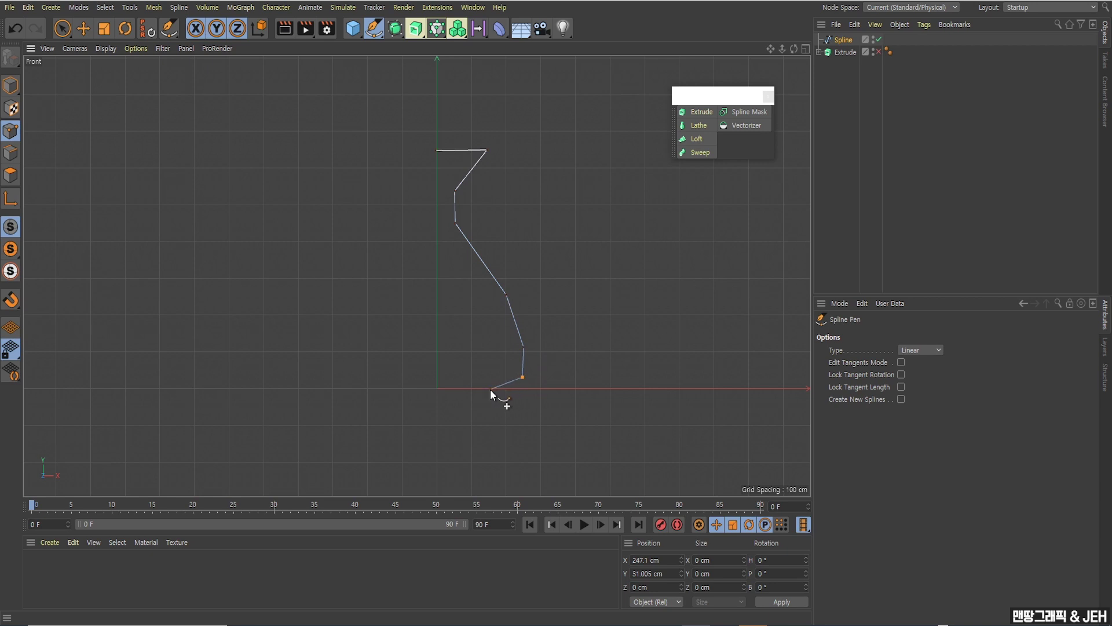
pyautogui.click(491, 388)
pyautogui.click(438, 388)
pyautogui.click(447, 382)
pyautogui.click(10, 86)
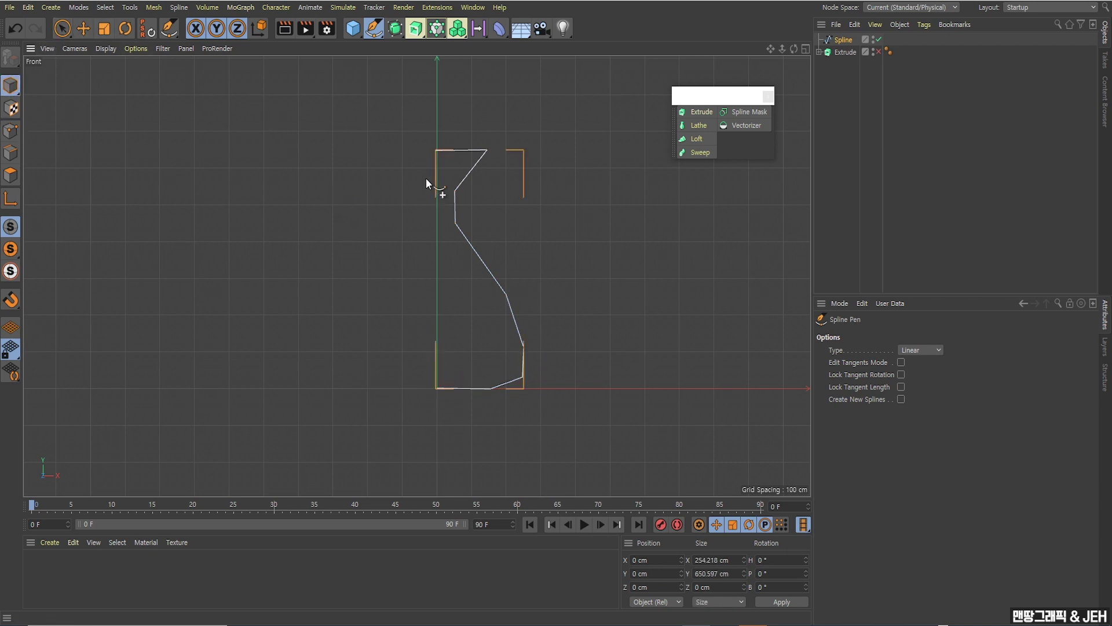
# Return to the Perspective view, create a Lathe object and place the vase profile spline inside it.
pyautogui.middleClick(547, 311)
pyautogui.middleClick(349, 186)
pyautogui.keyDown('alt'); pyautogui.moveTo(348, 186); pyautogui.dragTo(493, 331); pyautogui.keyUp('alt')
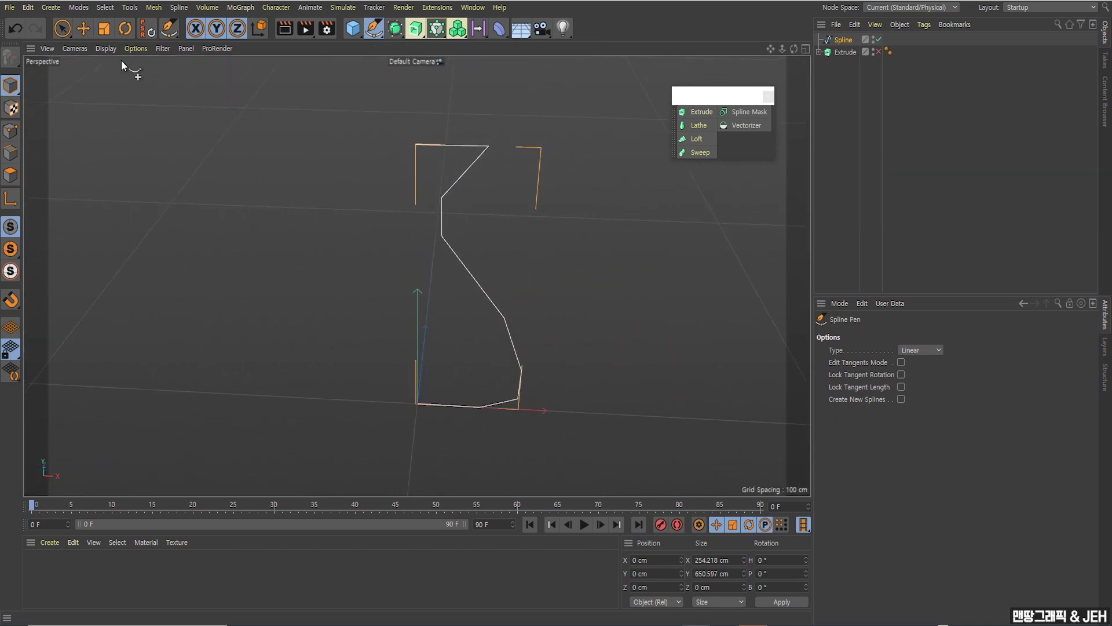
pyautogui.click(83, 28)
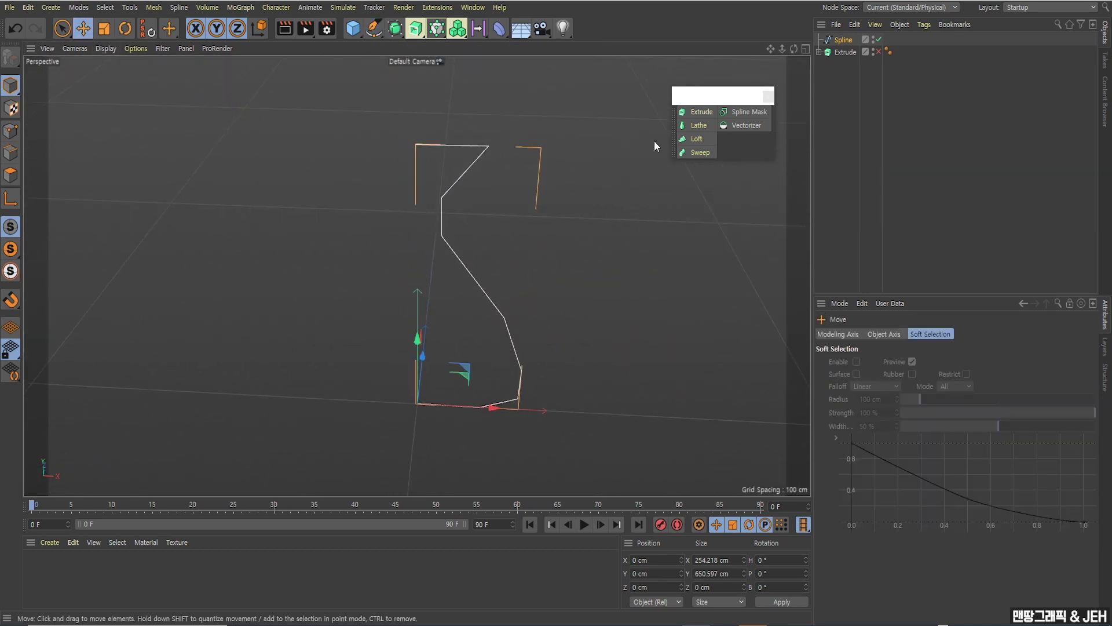
pyautogui.click(701, 127)
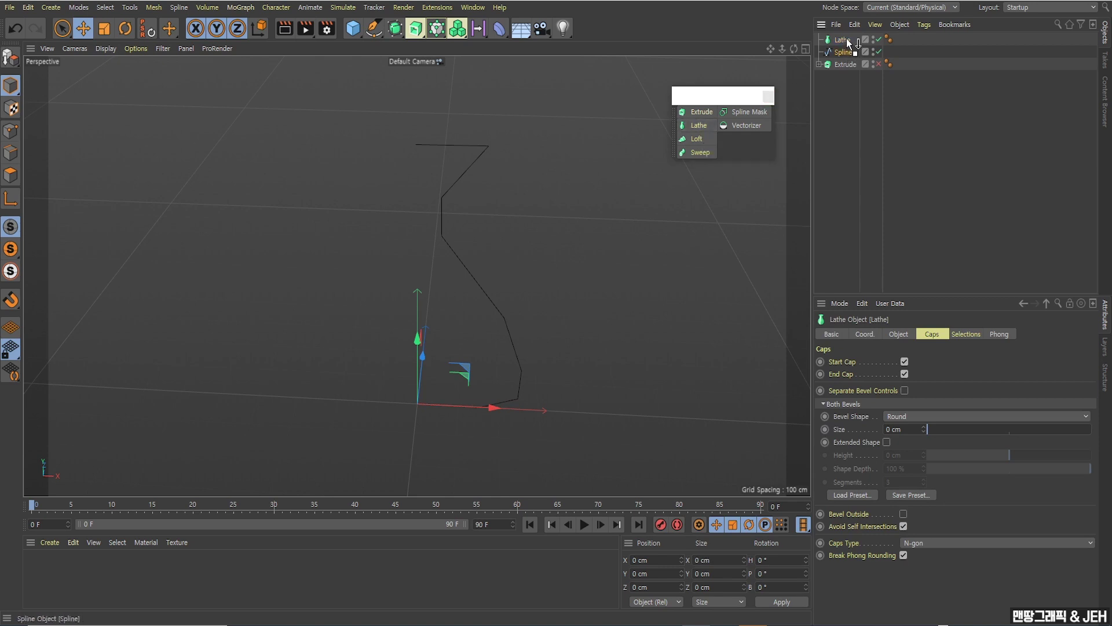
pyautogui.moveTo(846, 39); pyautogui.dragTo(846, 39)
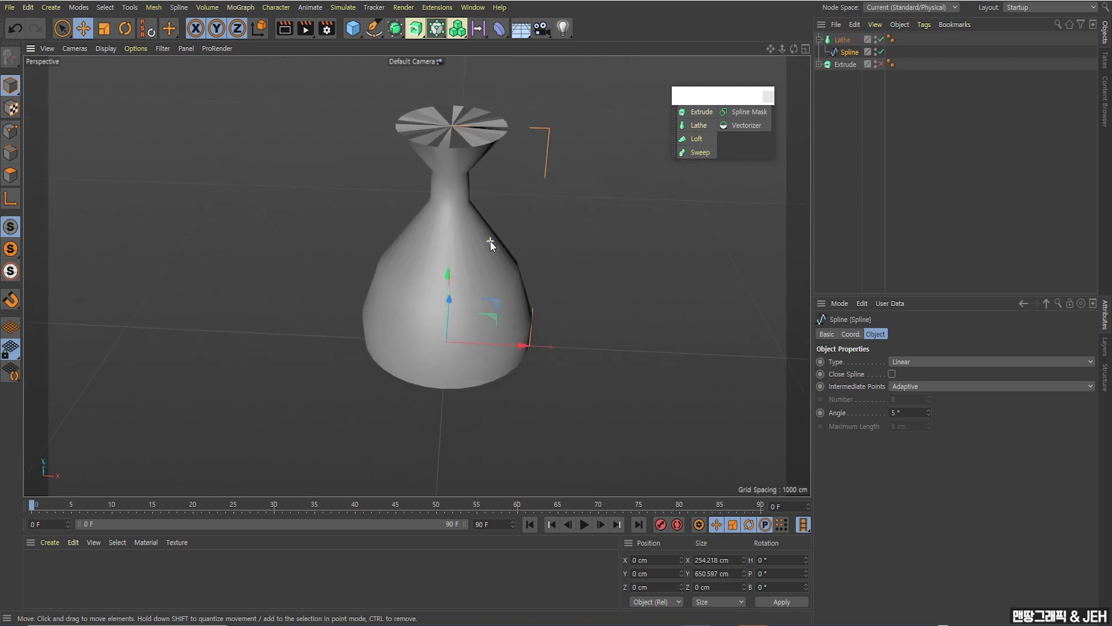
# Move the profile spline's top center point along X to 3.325 cm to clean up the vase's top, and select the Lathe object.
pyautogui.keyDown('alt'); pyautogui.moveTo(490, 241); pyautogui.dragTo(462, 186); pyautogui.keyUp('alt')
pyautogui.scroll(6, 464, 188)
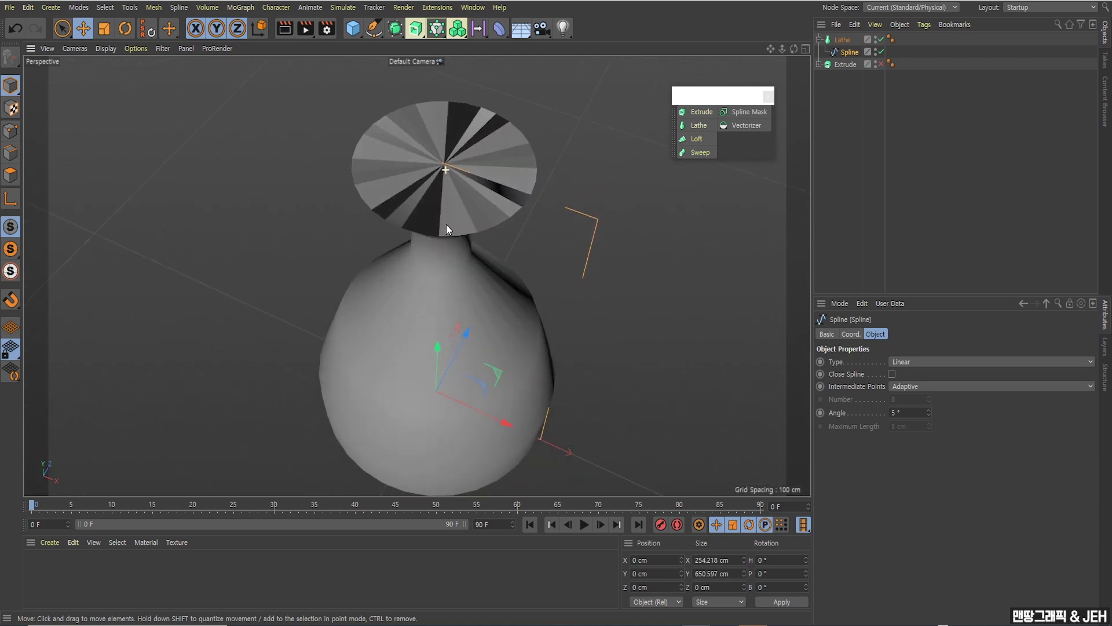
pyautogui.keyDown('alt'); pyautogui.moveTo(446, 227); pyautogui.dragTo(443, 217); pyautogui.keyUp('alt')
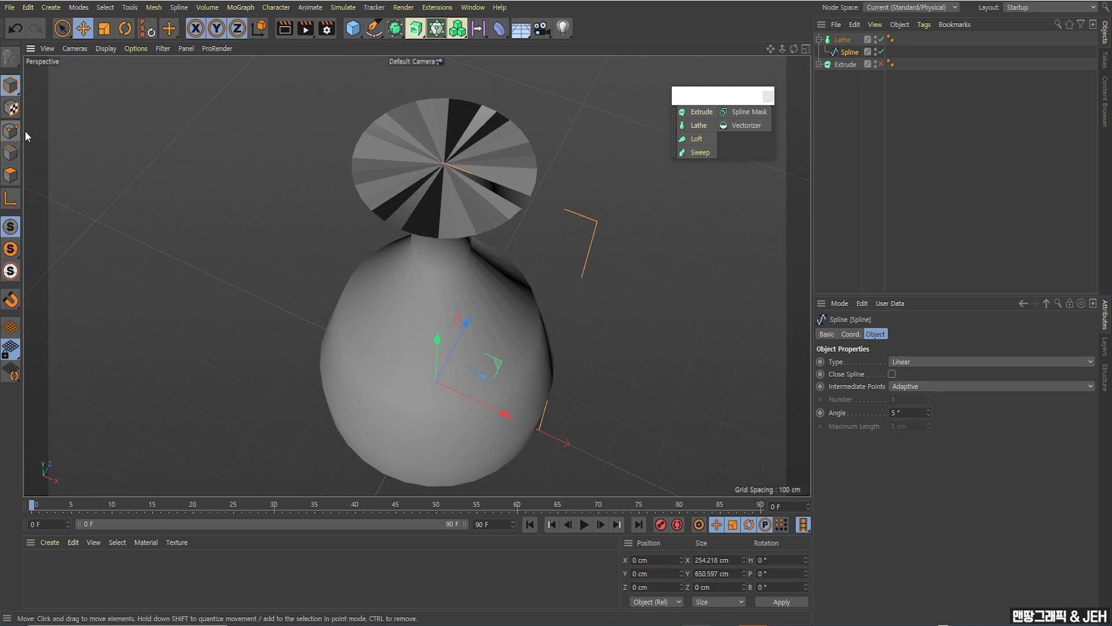
pyautogui.click(17, 130)
pyautogui.click(440, 165)
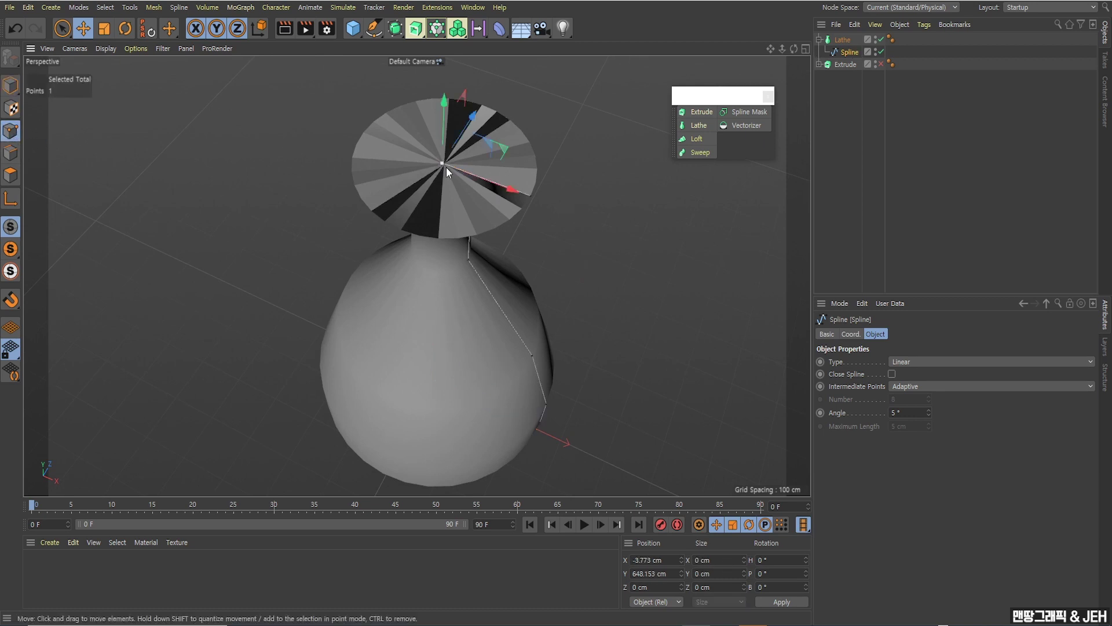
pyautogui.moveTo(472, 171); pyautogui.dragTo(476, 172)
pyautogui.moveTo(443, 255)
pyautogui.keyDown('alt'); pyautogui.mouseDown()
pyautogui.moveTo(496, 282)
pyautogui.moveTo(502, 206)
pyautogui.moveTo(471, 266)
pyautogui.moveTo(461, 258)
pyautogui.moveTo(468, 239)
pyautogui.moveTo(449, 237)
pyautogui.mouseUp(); pyautogui.keyUp('alt')
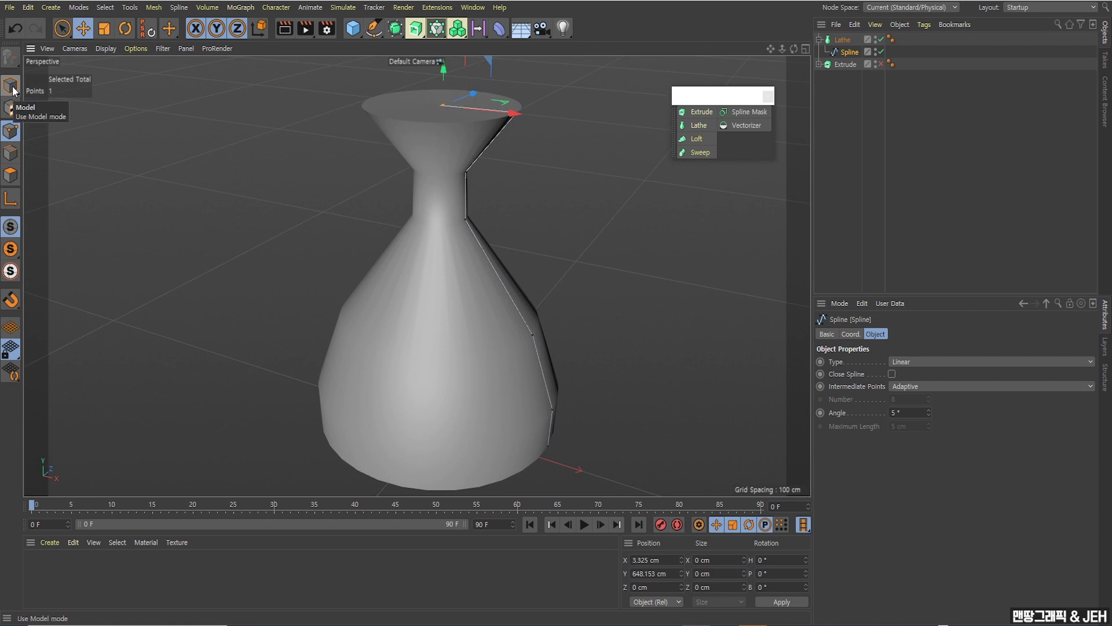
pyautogui.click(844, 40)
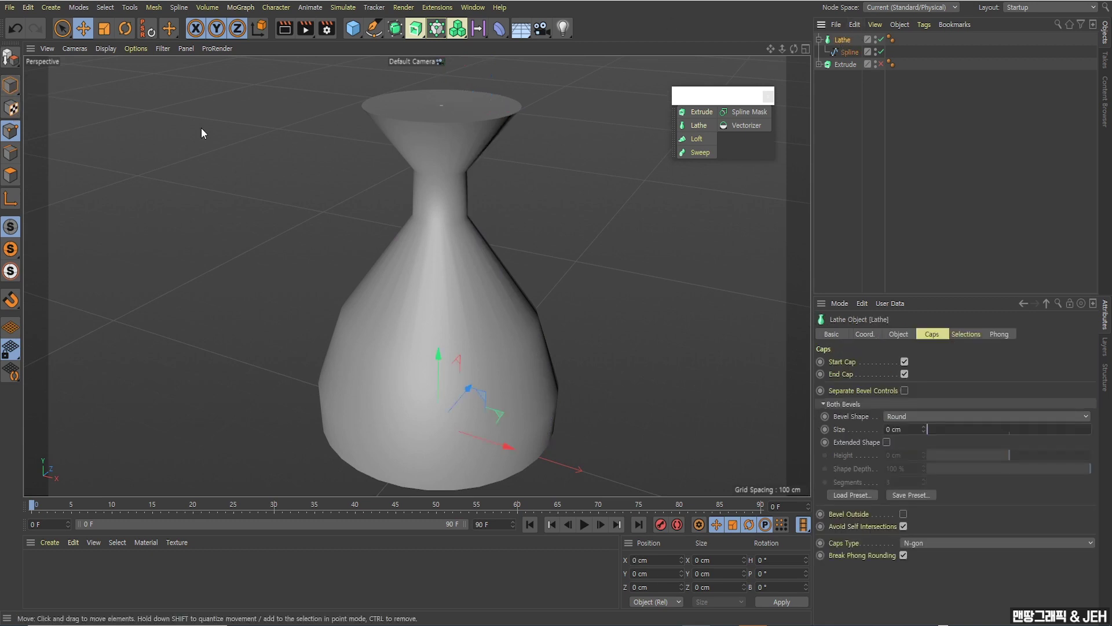
# Convert the vase Lathe object to an editable polygon object and hide it in the editor and renderer.
pyautogui.click(19, 59)
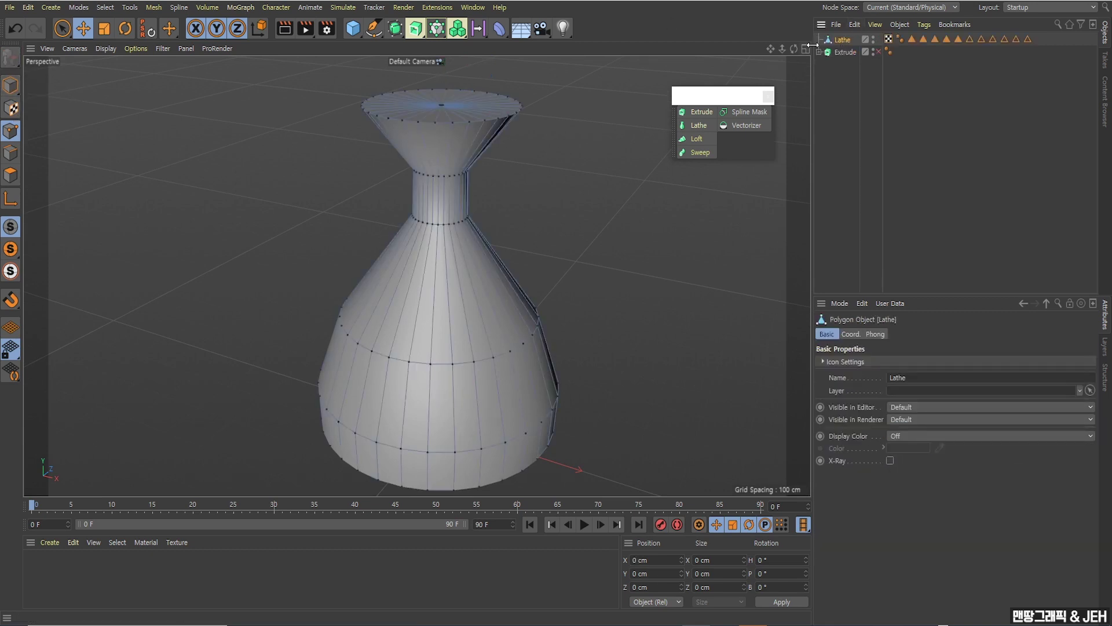
pyautogui.keyDown('alt'); pyautogui.moveTo(437, 284); pyautogui.dragTo(480, 311); pyautogui.keyUp('alt')
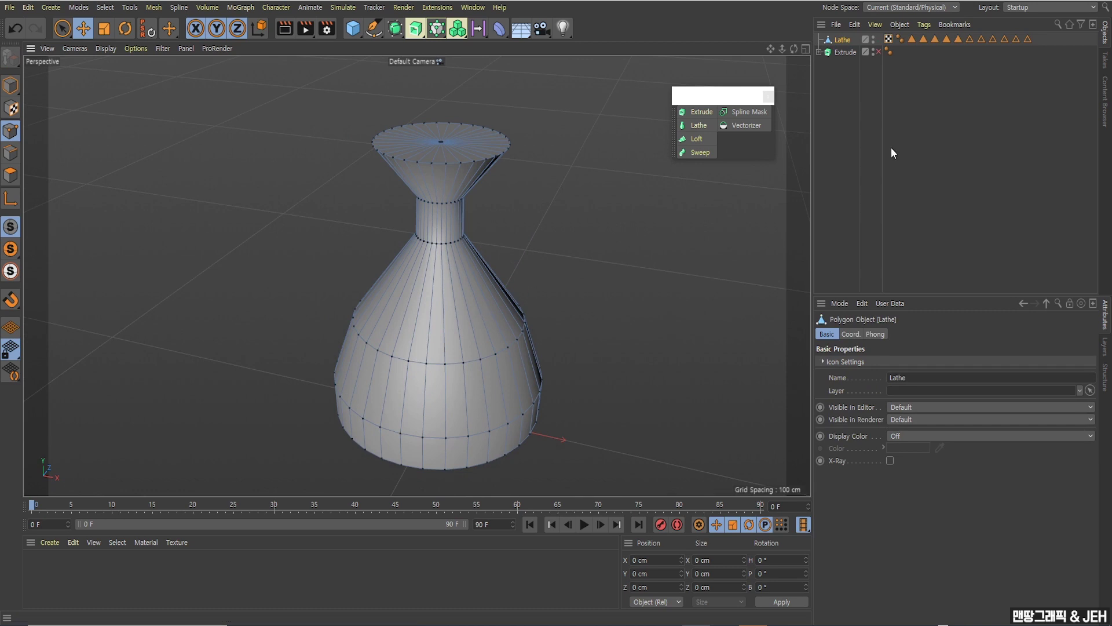
pyautogui.click(861, 82)
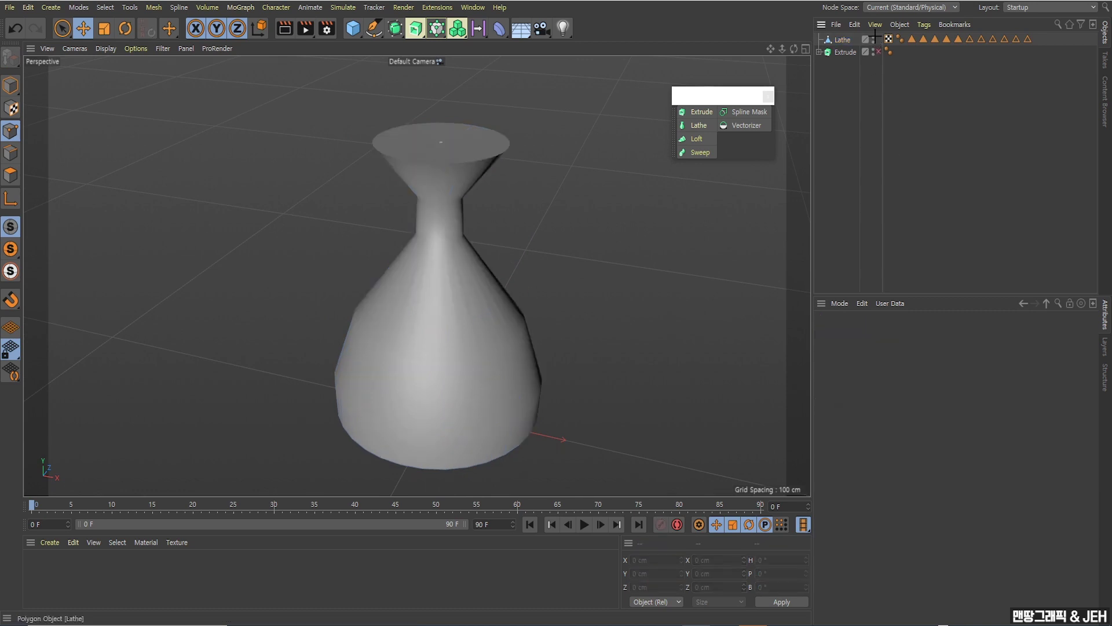
pyautogui.click(874, 37)
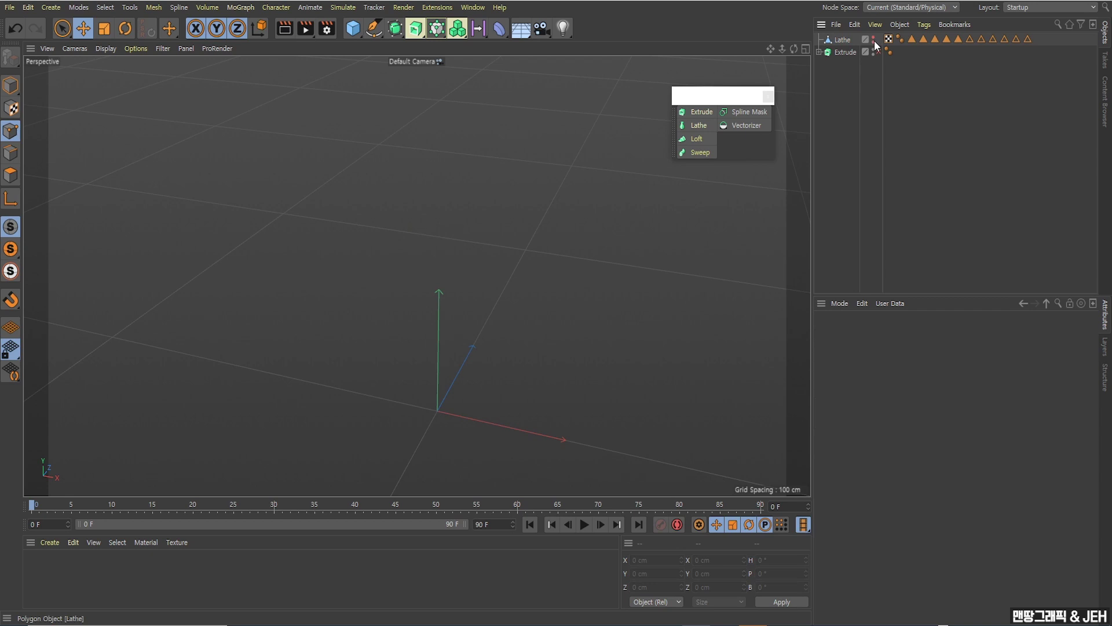
# Return to Model mode and create a 400 by 400 cm Rectangle spline lying in the XZ plane.
pyautogui.click(10, 85)
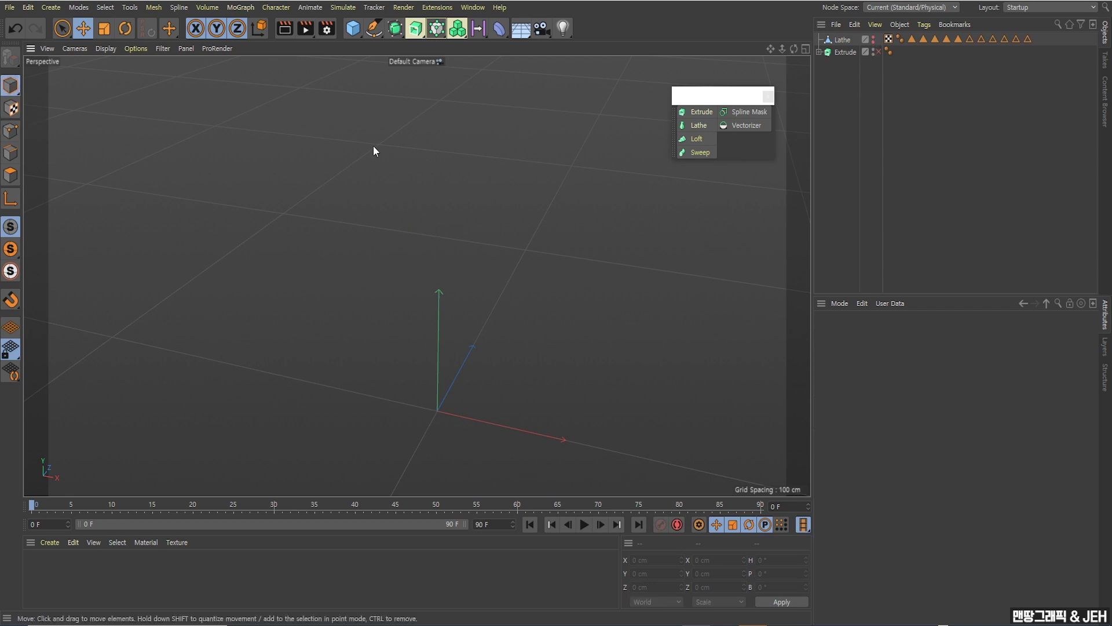
pyautogui.click(375, 28)
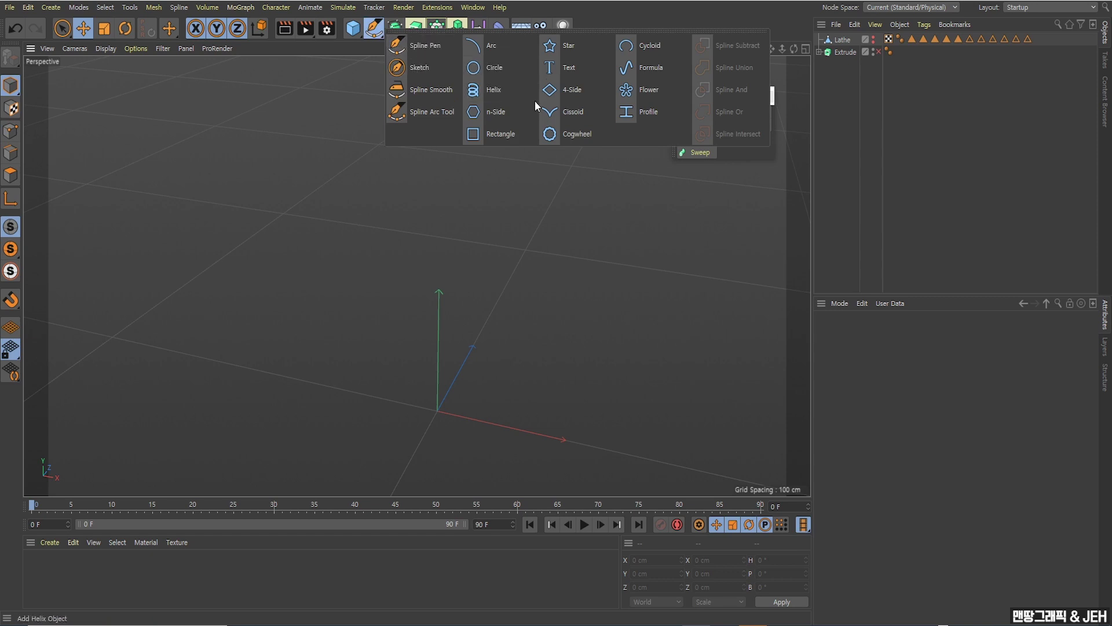
pyautogui.click(496, 133)
pyautogui.scroll(3, 455, 231)
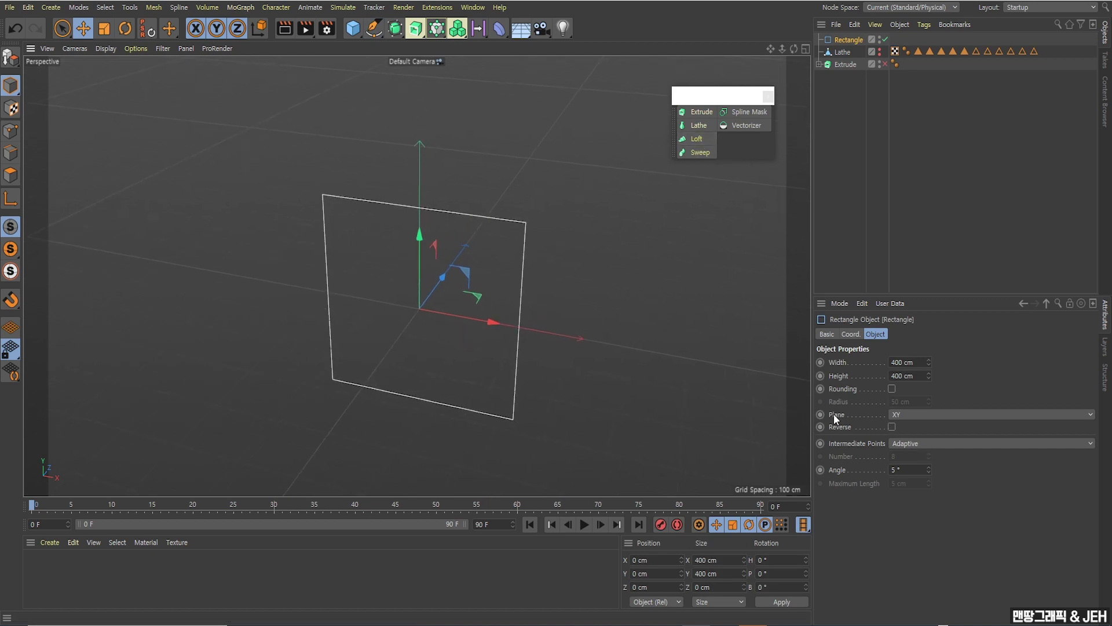
pyautogui.click(896, 416)
pyautogui.click(902, 450)
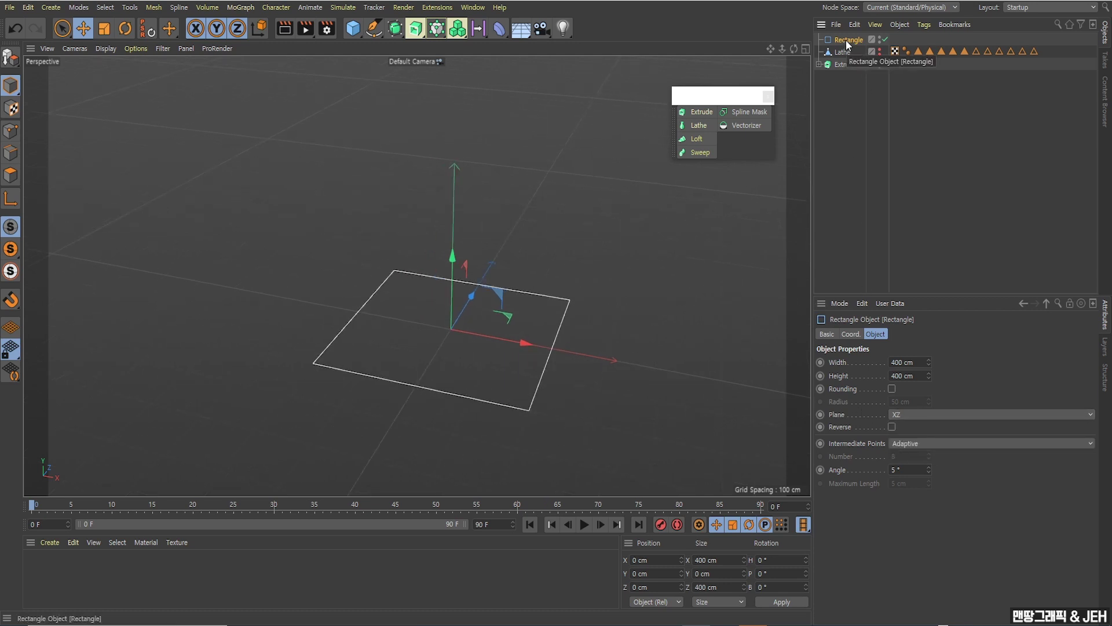
# Duplicate the rectangle spline, raise the copy to a Y position of about 172 cm and scale it to about 207 cm.
pyautogui.hotkey('ctrl', 'c')
pyautogui.hotkey('ctrl', 'v')
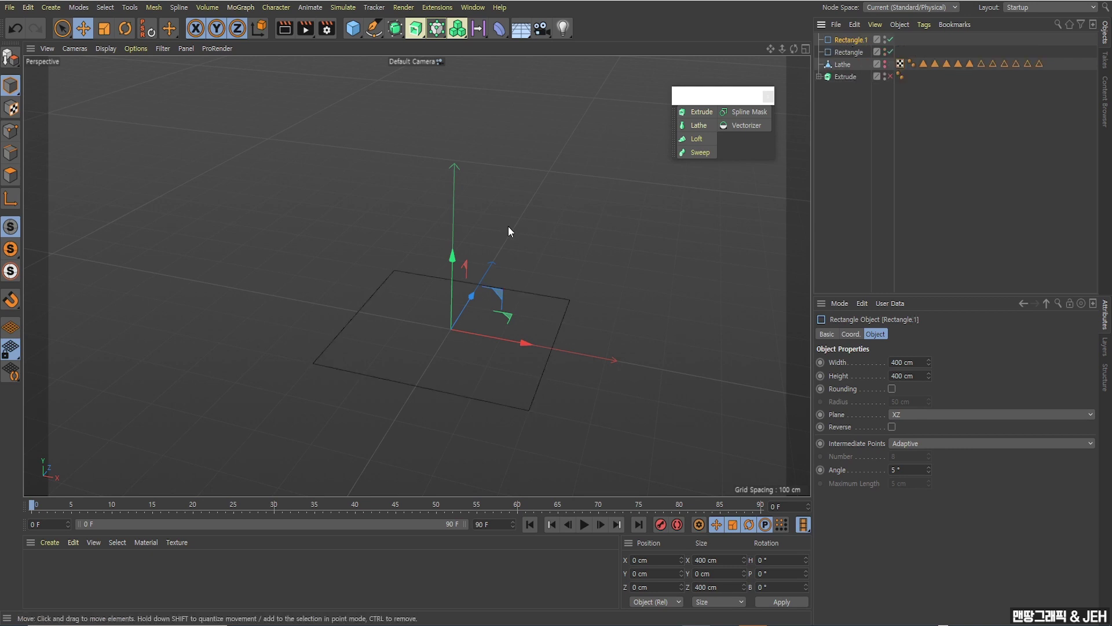
pyautogui.moveTo(452, 255); pyautogui.dragTo(458, 233)
pyautogui.moveTo(465, 166); pyautogui.dragTo(464, 166)
pyautogui.click(105, 28)
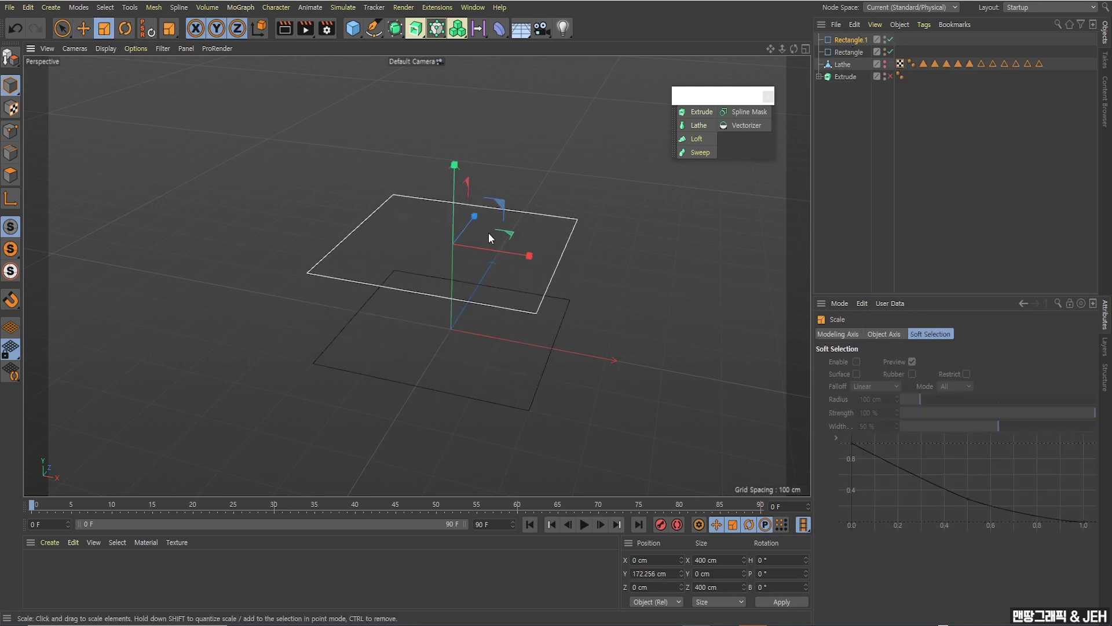
pyautogui.moveTo(488, 231); pyautogui.dragTo(288, 289)
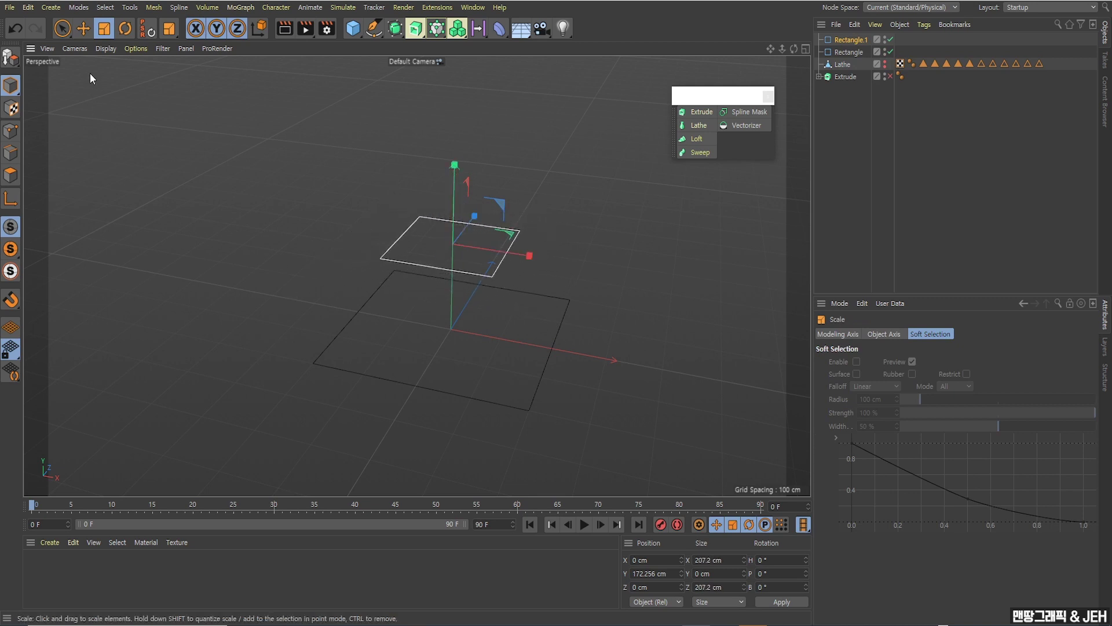
pyautogui.click(83, 28)
# Create a Loft object and place both rectangles inside it, with the large base rectangle first and the smaller one second.
pyautogui.moveTo(540, 261)
pyautogui.keyDown('alt'); pyautogui.mouseDown()
pyautogui.moveTo(519, 276)
pyautogui.moveTo(516, 222)
pyautogui.mouseUp(); pyautogui.keyUp('alt')
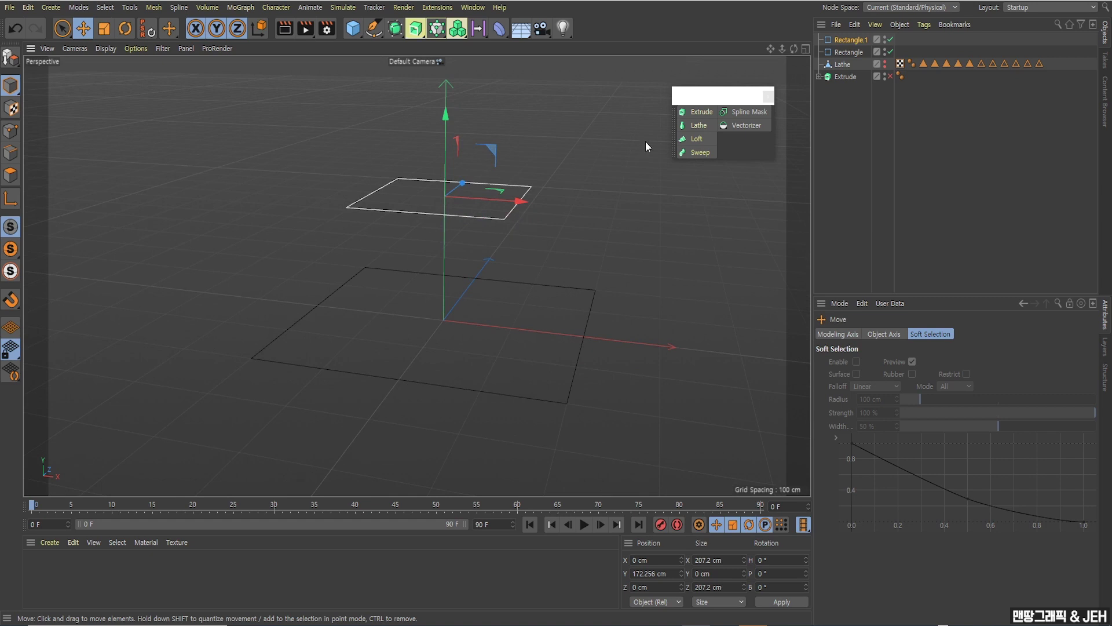
pyautogui.click(697, 140)
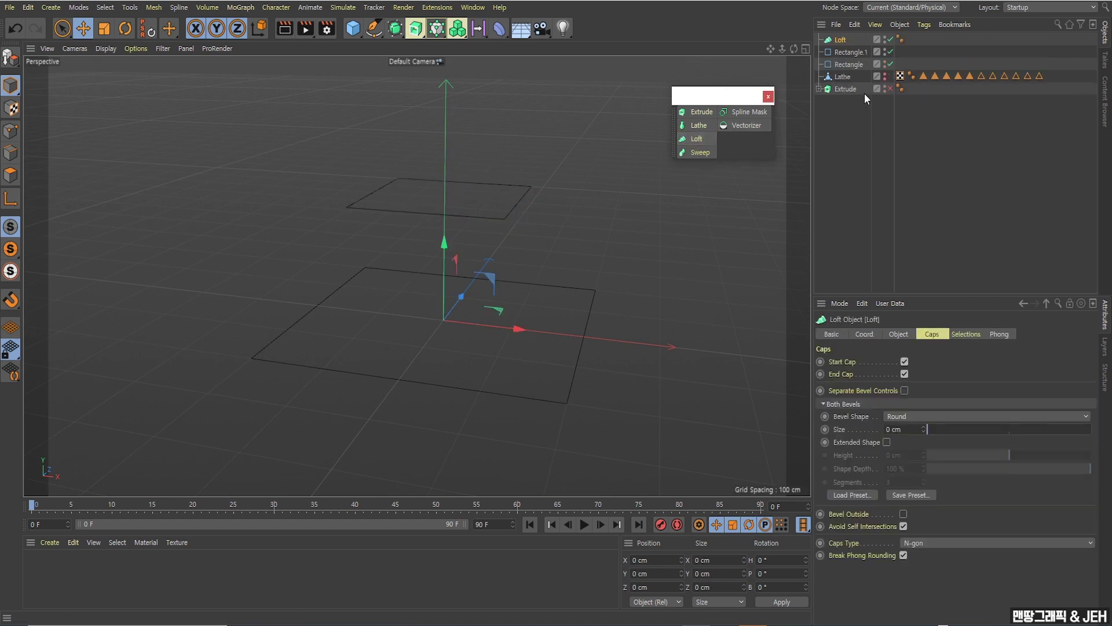
pyautogui.moveTo(847, 63)
pyautogui.mouseDown()
pyautogui.moveTo(844, 41)
pyautogui.moveTo(853, 54)
pyautogui.mouseUp()
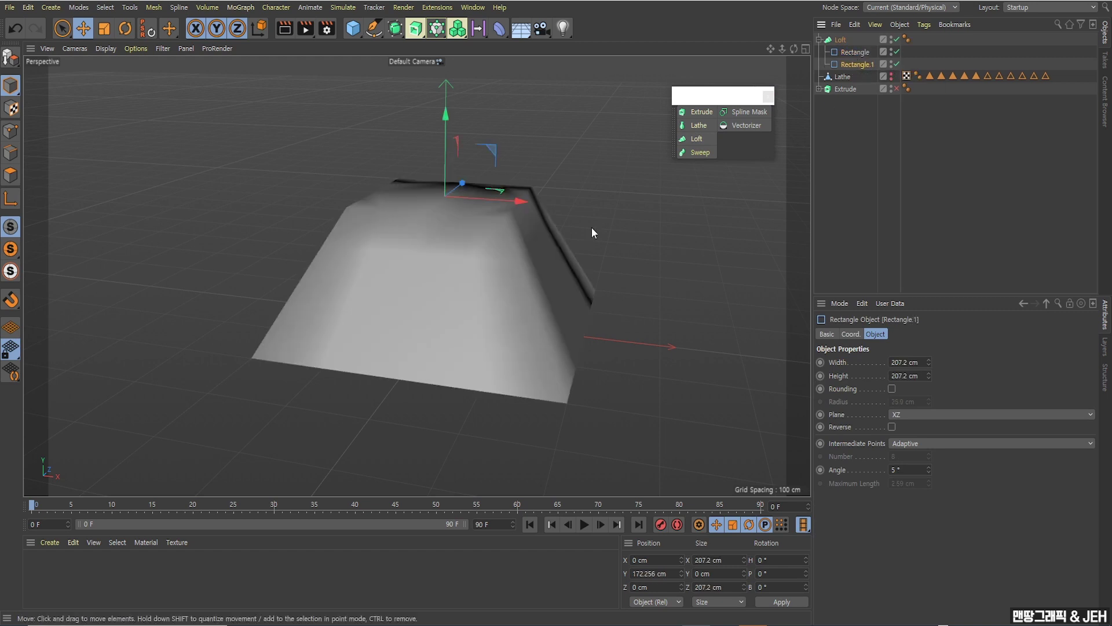
pyautogui.keyDown('alt'); pyautogui.moveTo(592, 227); pyautogui.dragTo(394, 201); pyautogui.keyUp('alt')
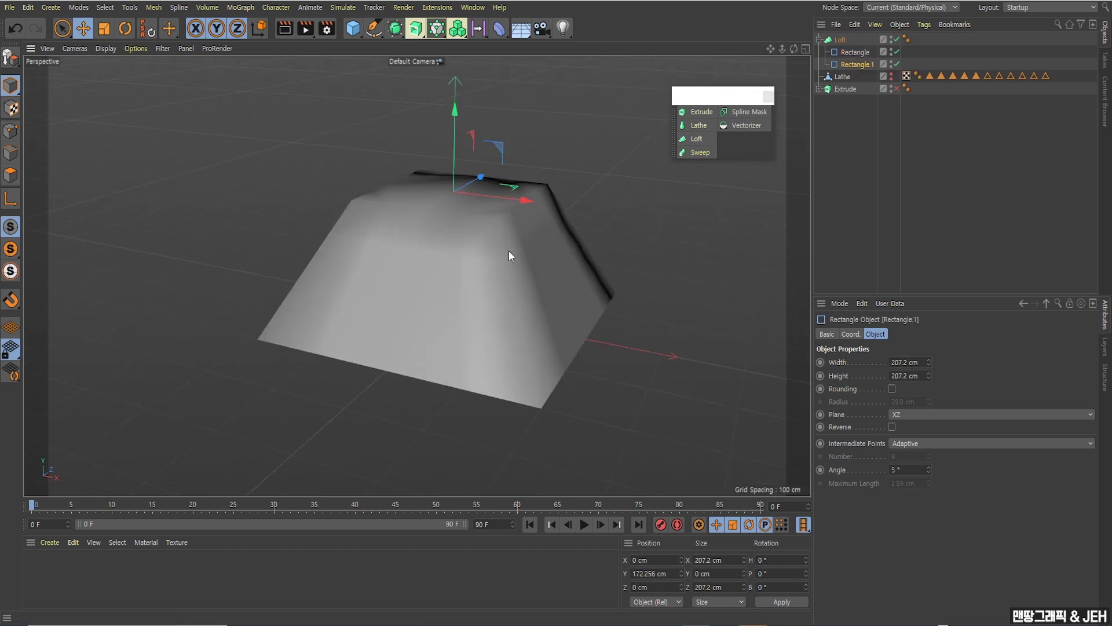
pyautogui.keyDown('alt'); pyautogui.moveTo(509, 254); pyautogui.dragTo(475, 263); pyautogui.keyUp('alt')
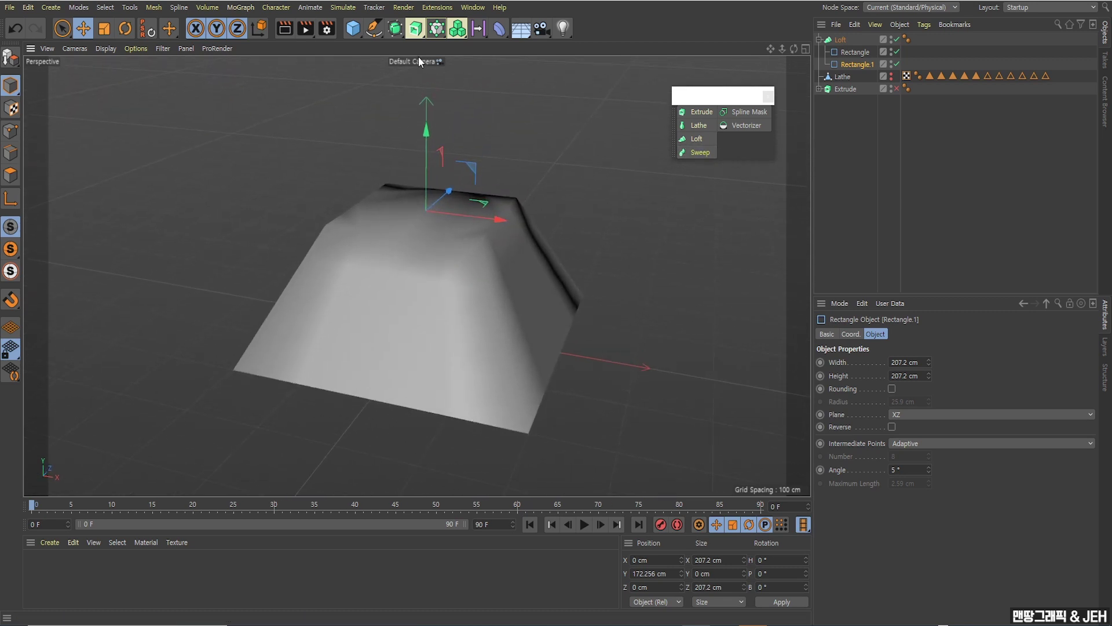
# Create a six-sided n-Side spline in the XZ plane and raise it above the loft to about 262 cm in Y.
pyautogui.click(374, 30)
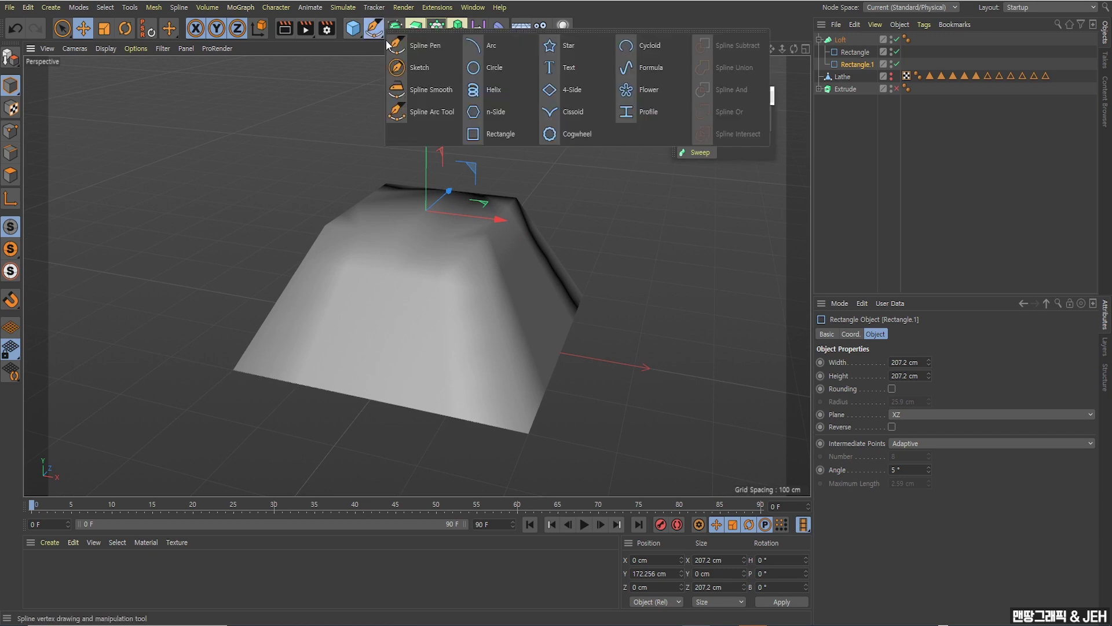
pyautogui.click(497, 113)
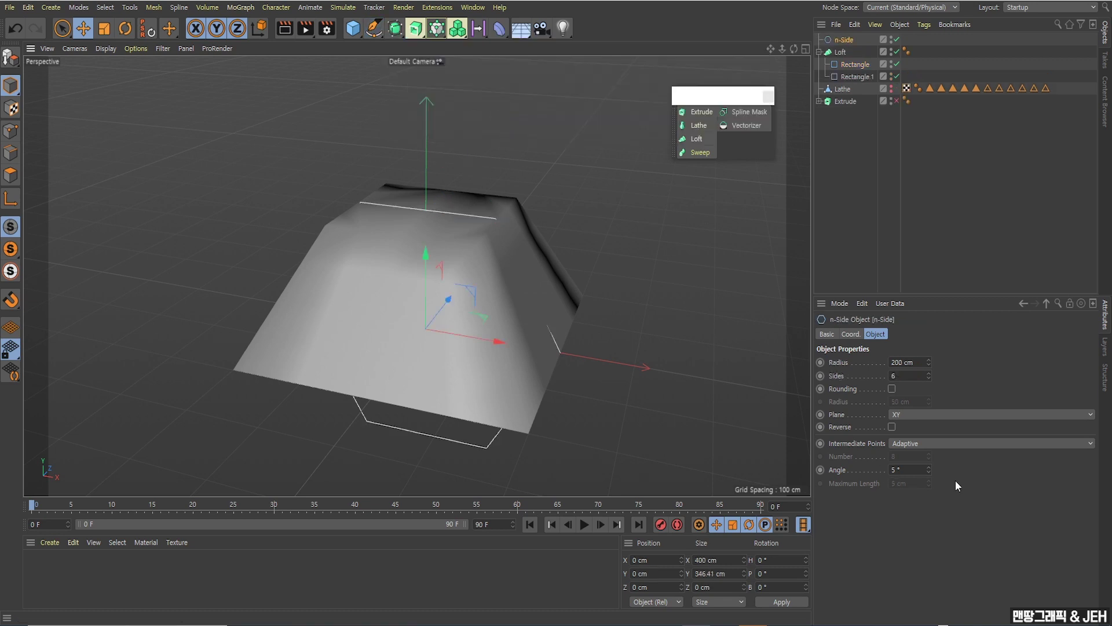
pyautogui.click(911, 416)
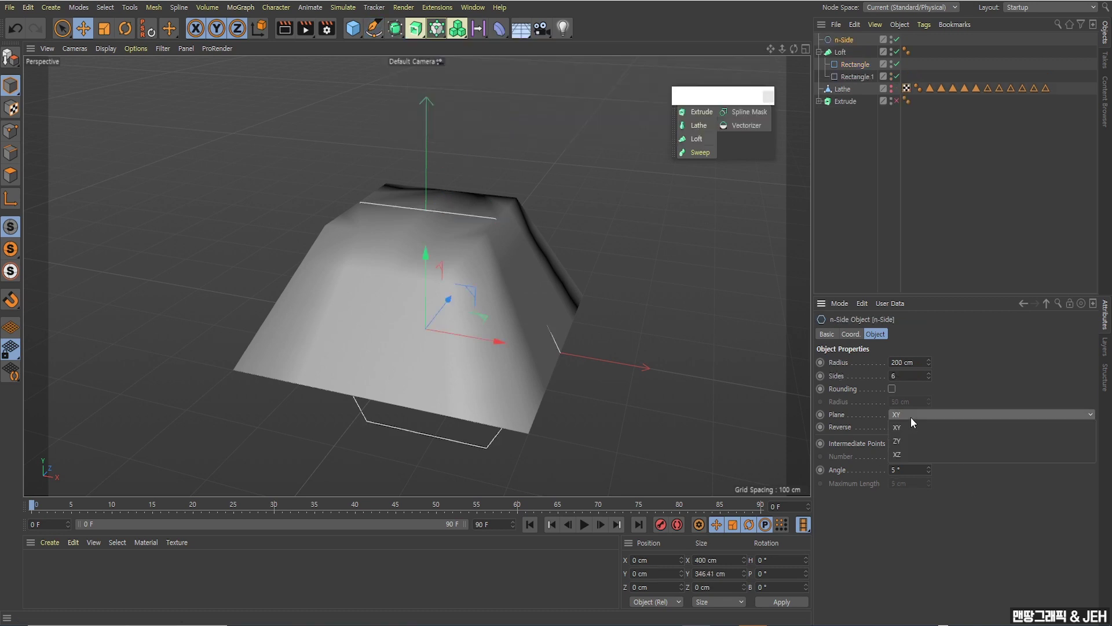
pyautogui.click(902, 452)
pyautogui.moveTo(425, 263); pyautogui.dragTo(451, 67)
pyautogui.keyDown('alt'); pyautogui.moveTo(451, 67); pyautogui.dragTo(454, 111, button='middle'); pyautogui.keyUp('alt')
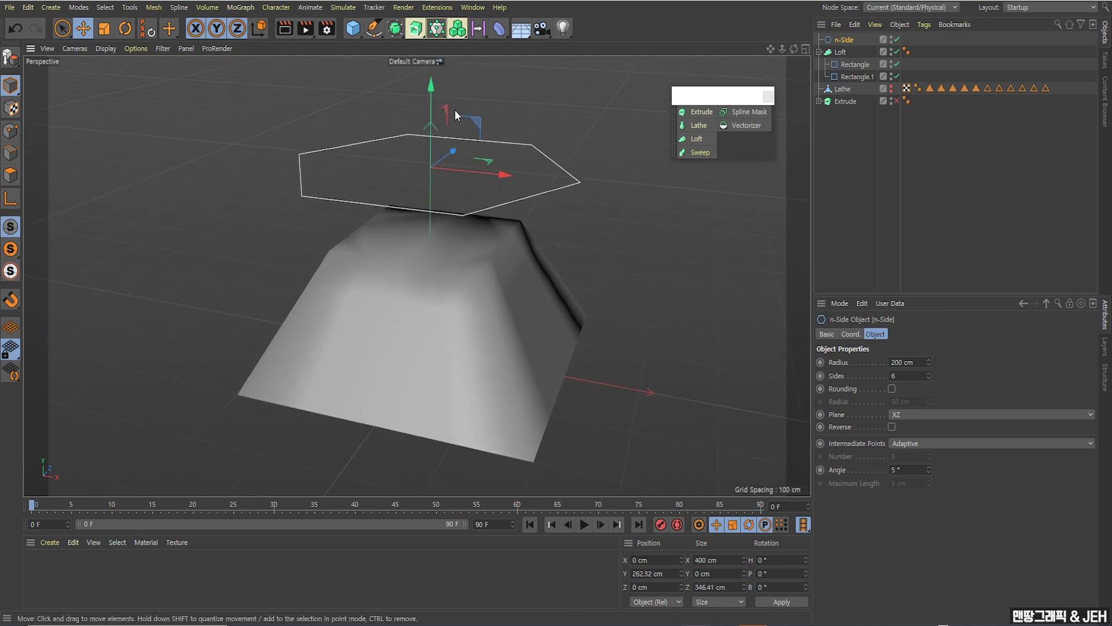
# Scale the n-Side spline to a radius of about 57 cm and place it last inside the Loft.
pyautogui.click(104, 28)
pyautogui.moveTo(447, 177); pyautogui.dragTo(97, 189)
pyautogui.click(84, 28)
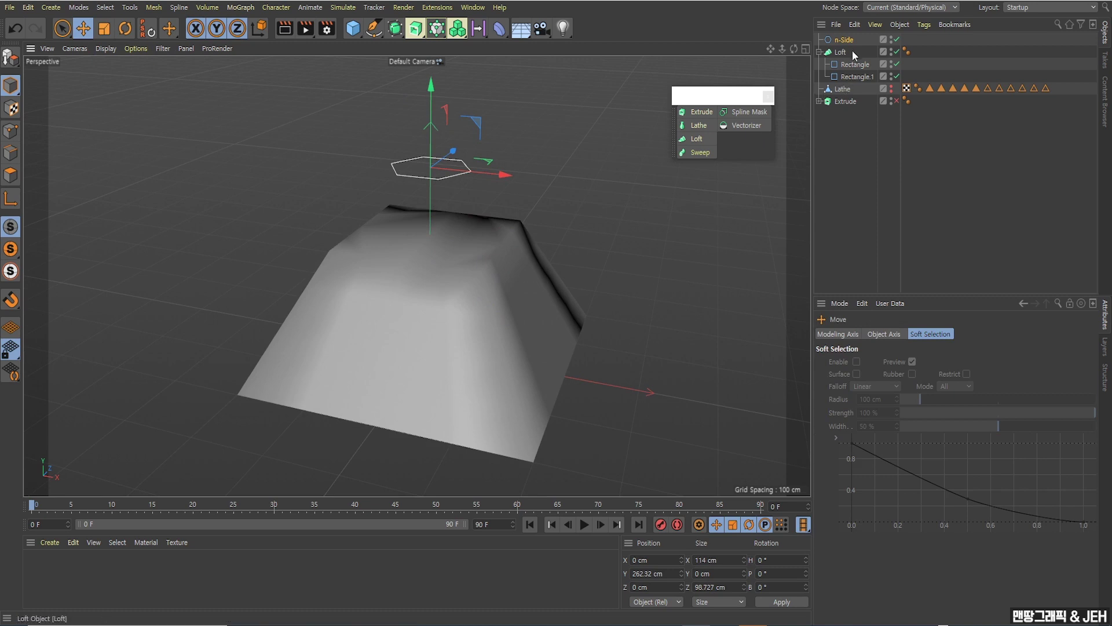
pyautogui.moveTo(846, 43); pyautogui.dragTo(844, 81)
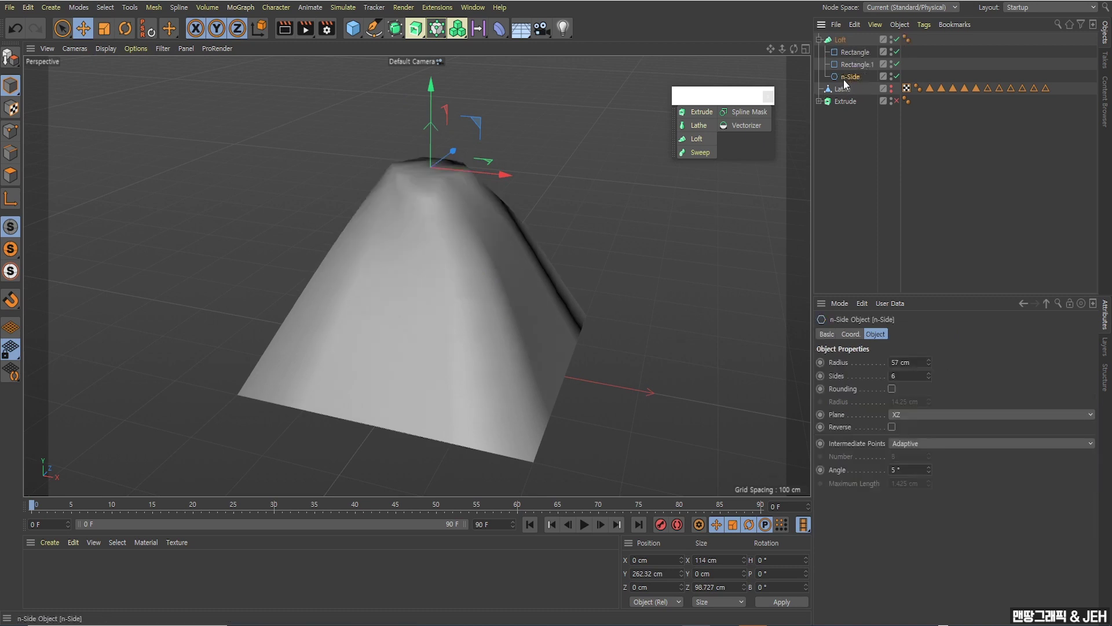
# Raise the n-Side spline to about 399 cm in Y and rotate its heading to about 149° to twist the loft.
pyautogui.keyDown('alt'); pyautogui.moveTo(389, 204); pyautogui.dragTo(388, 262, button='middle'); pyautogui.keyUp('alt')
pyautogui.moveTo(428, 154); pyautogui.dragTo(445, 99)
pyautogui.scroll(-2, 440, 250)
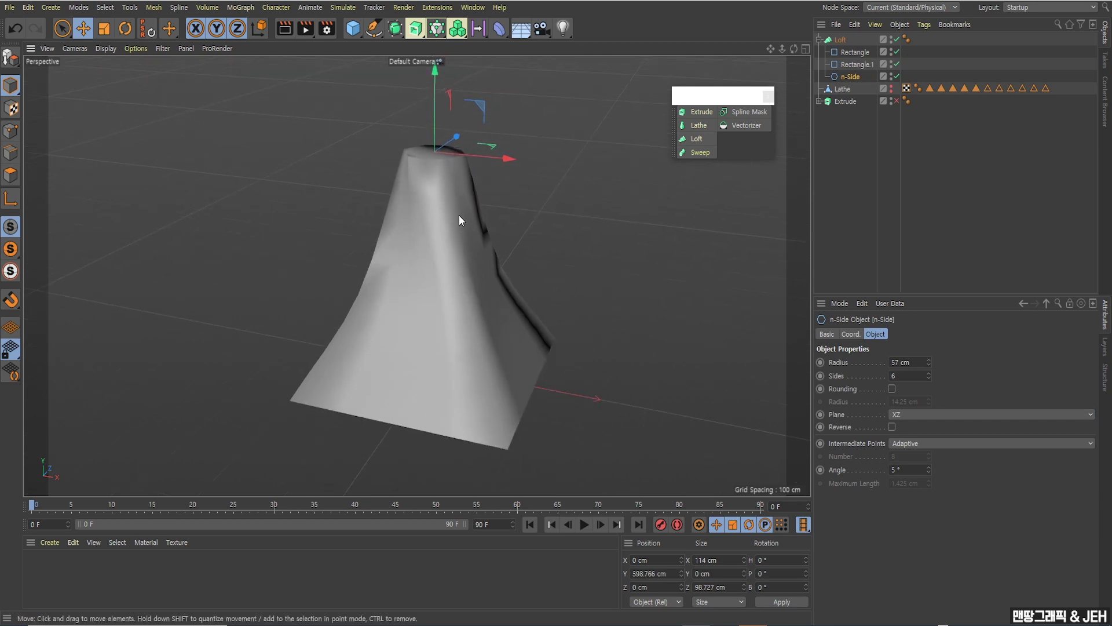
pyautogui.keyDown('alt'); pyautogui.moveTo(490, 188); pyautogui.dragTo(512, 178); pyautogui.keyUp('alt')
pyautogui.click(125, 28)
pyautogui.click(83, 28)
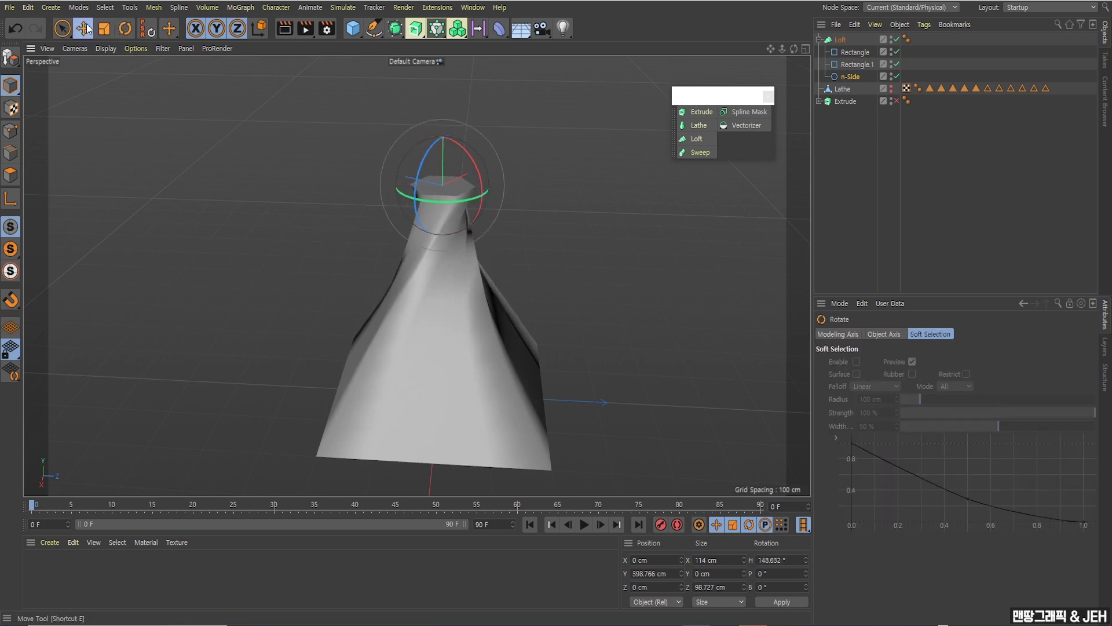
# Create an eight-point Star spline in the XZ plane and raise it above the loft to about 517 cm in Y.
pyautogui.click(374, 28)
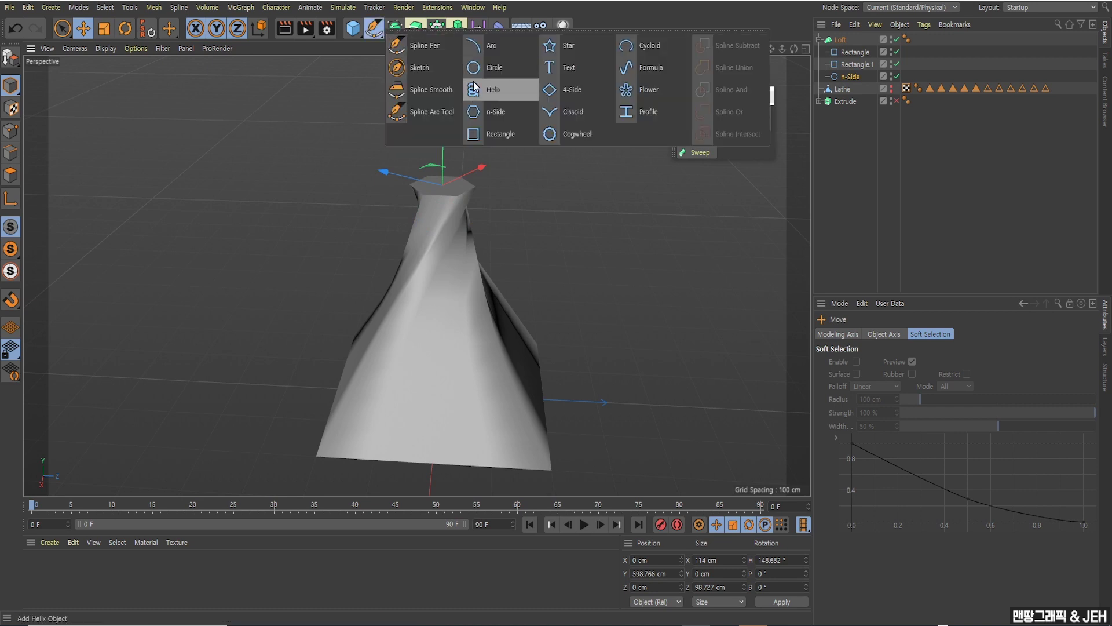
pyautogui.click(558, 47)
pyautogui.click(907, 417)
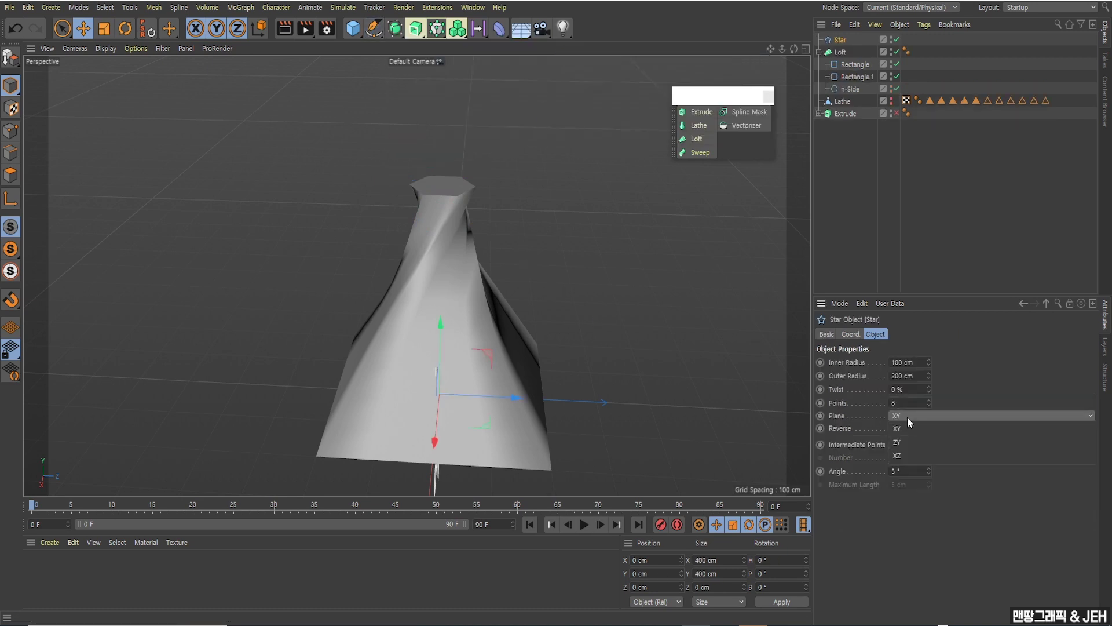
pyautogui.click(912, 457)
pyautogui.moveTo(443, 333); pyautogui.dragTo(449, 34)
pyautogui.keyDown('alt'); pyautogui.moveTo(441, 336); pyautogui.dragTo(496, 397, button='middle'); pyautogui.keyUp('alt')
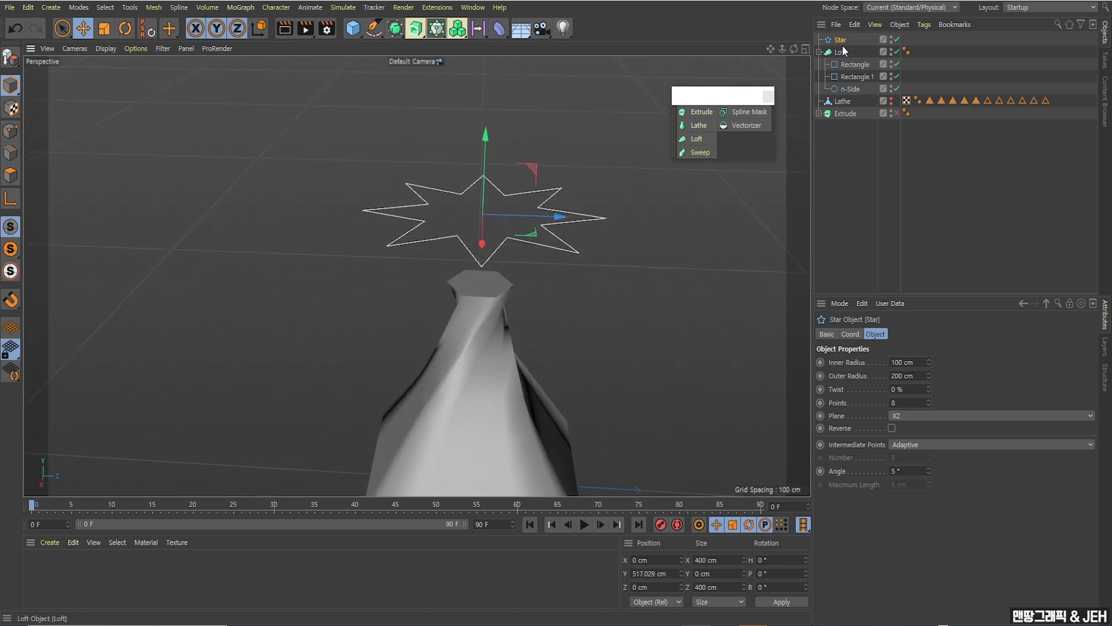
# Place the Star spline last inside the Loft, below the n-Side, and raise it to about 678 cm in Y.
pyautogui.moveTo(840, 40); pyautogui.dragTo(848, 46)
pyautogui.moveTo(849, 89); pyautogui.dragTo(846, 91)
pyautogui.scroll(-3, 544, 249)
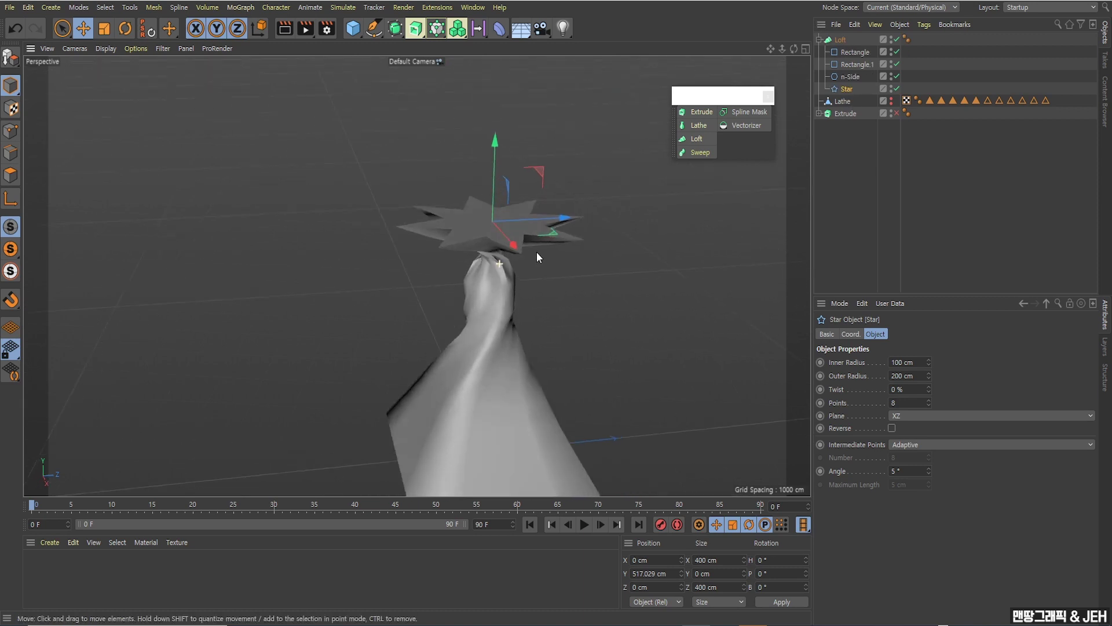
pyautogui.keyDown('alt'); pyautogui.moveTo(536, 253); pyautogui.dragTo(509, 94); pyautogui.keyUp('alt')
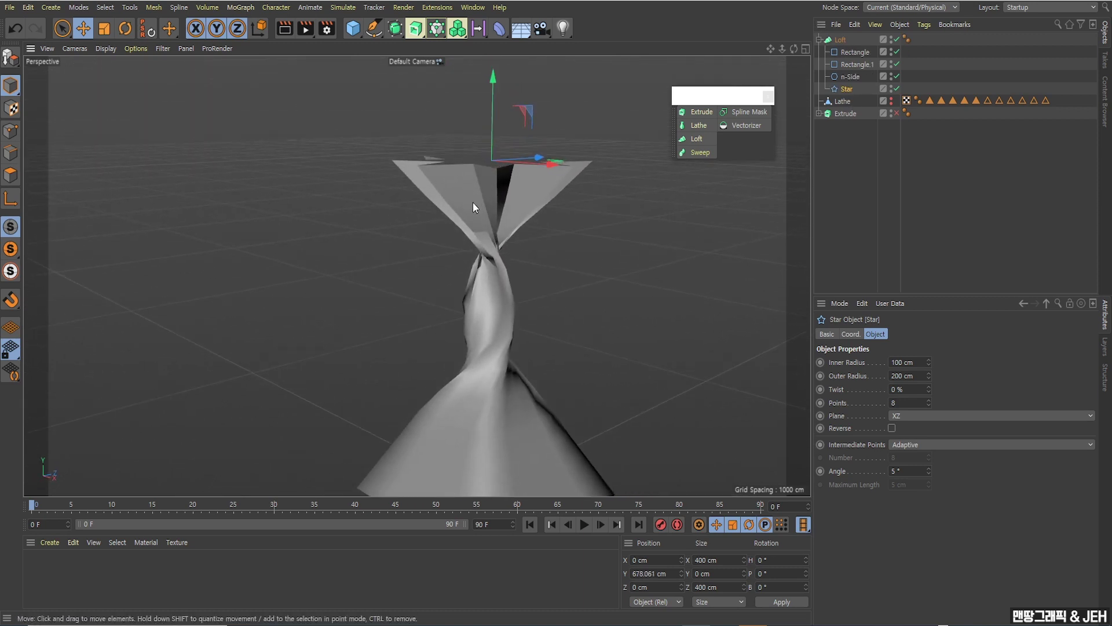
pyautogui.keyDown('alt'); pyautogui.moveTo(473, 203); pyautogui.dragTo(531, 272); pyautogui.keyUp('alt')
pyautogui.scroll(5, 495, 274)
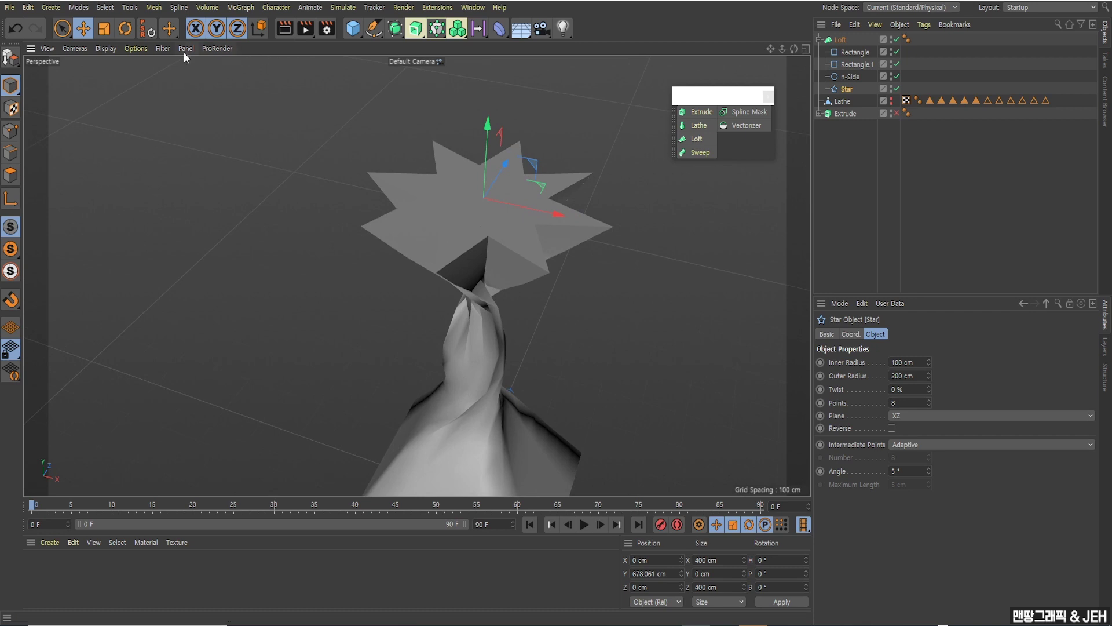
# Scale the Star spline to about 104 cm, rotate its heading to about 158°, and deselect everything.
pyautogui.click(103, 29)
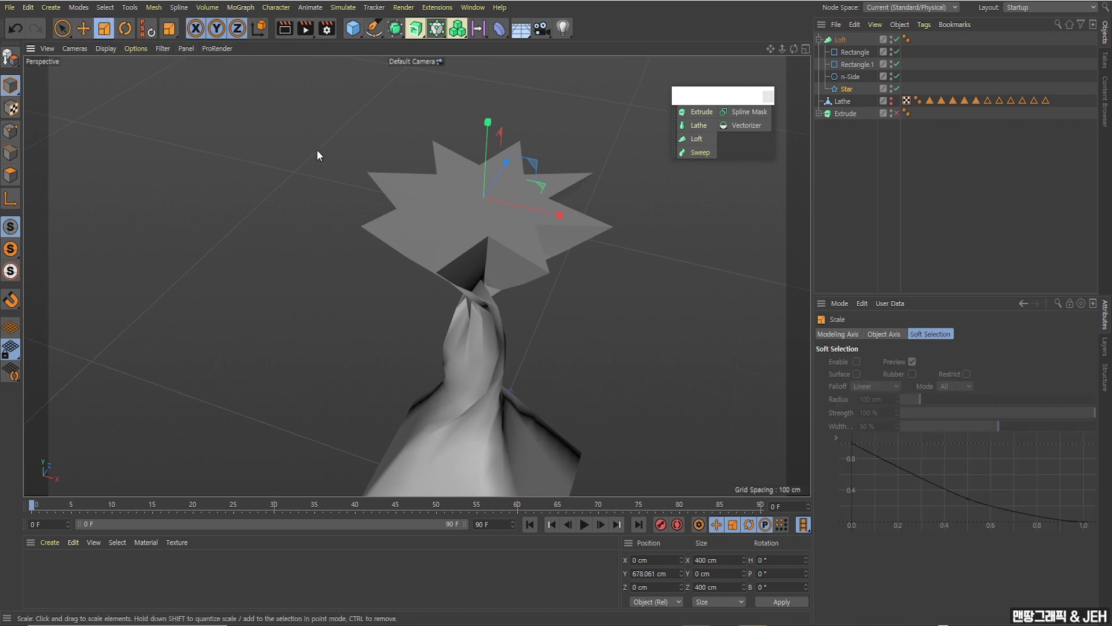
pyautogui.moveTo(370, 223); pyautogui.dragTo(130, 301)
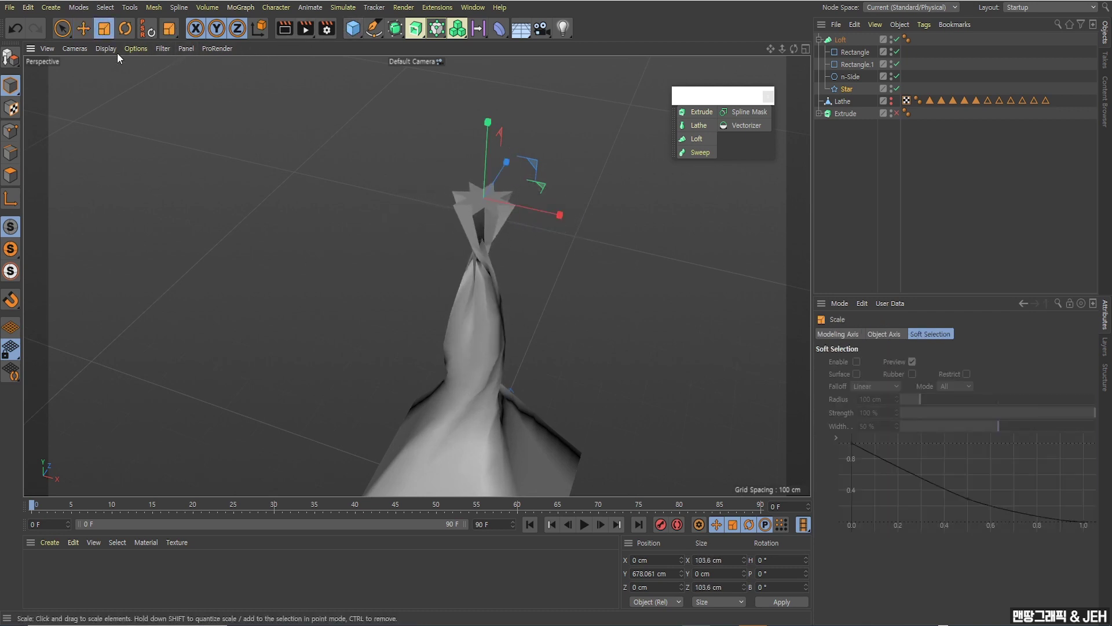
pyautogui.click(124, 28)
pyautogui.moveTo(451, 216); pyautogui.dragTo(520, 186)
pyautogui.click(83, 29)
pyautogui.keyDown('alt'); pyautogui.moveTo(365, 220); pyautogui.dragTo(541, 197); pyautogui.keyUp('alt')
pyautogui.scroll(5, 488, 240)
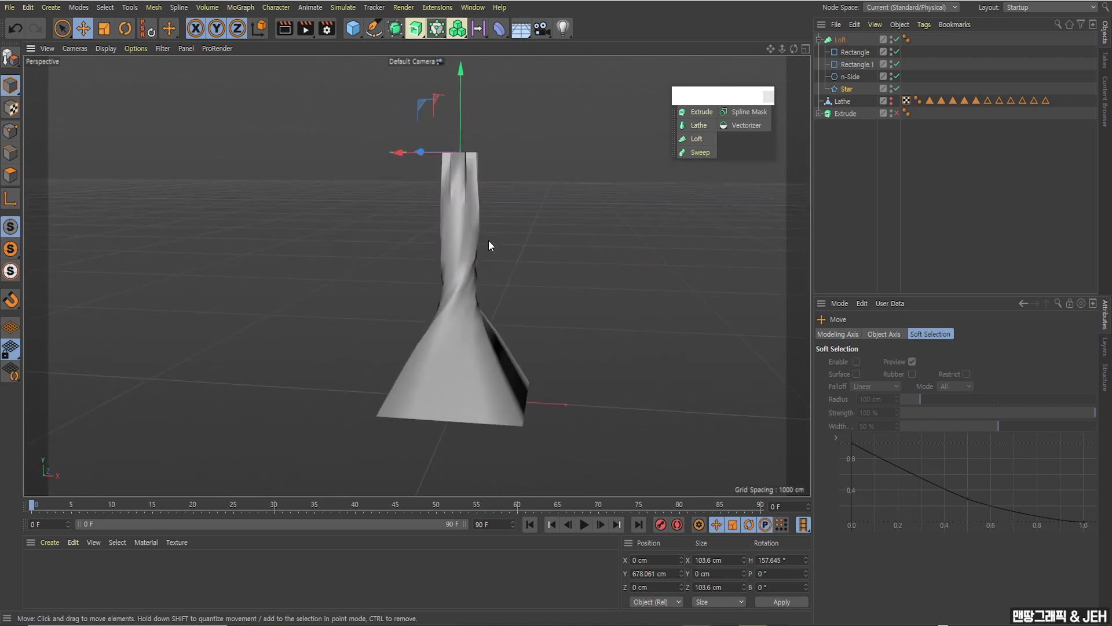
pyautogui.moveTo(489, 238)
pyautogui.keyDown('alt'); pyautogui.mouseDown()
pyautogui.moveTo(482, 220)
pyautogui.moveTo(473, 241)
pyautogui.mouseUp(); pyautogui.keyUp('alt')
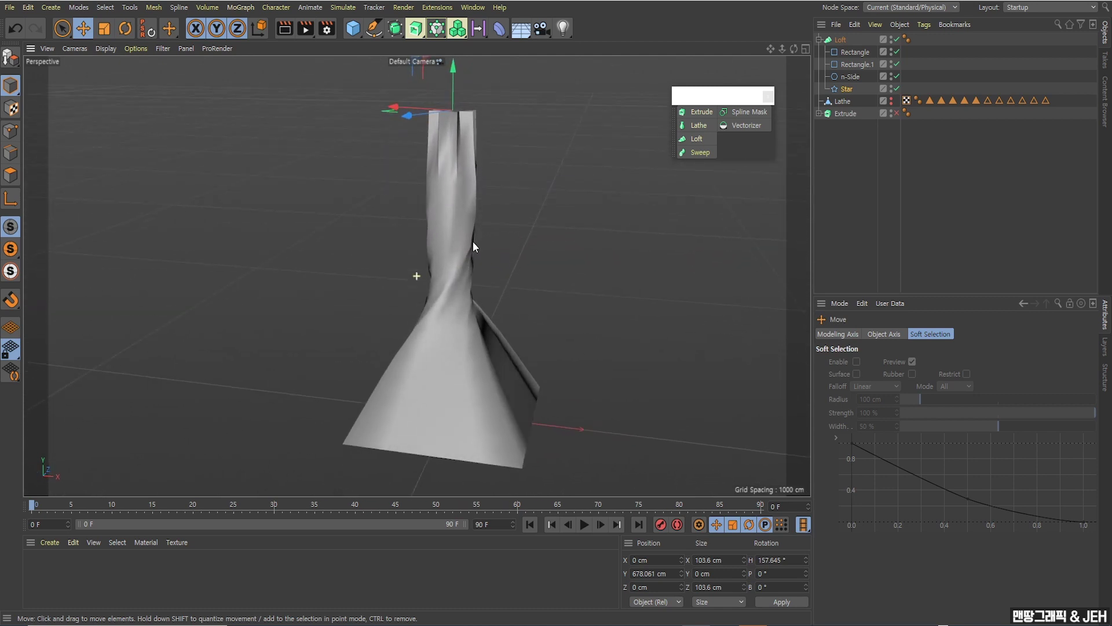
pyautogui.click(535, 241)
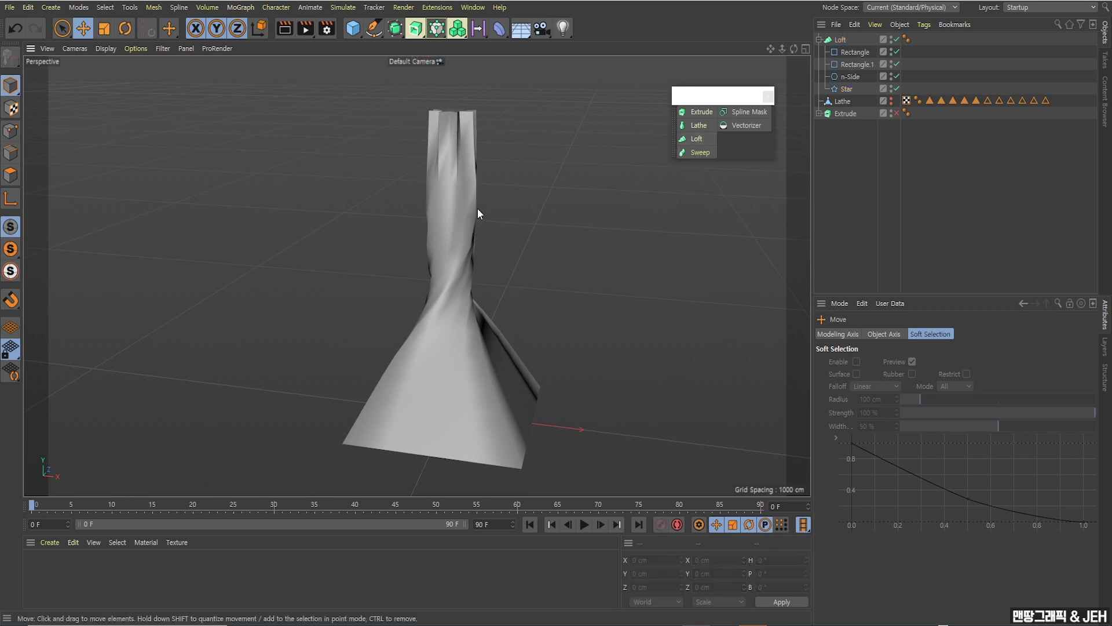
# Create a Rectangle spline in the XZ plane around the loft's base and scale it to about 854 cm.
pyautogui.moveTo(478, 207)
pyautogui.keyDown('alt'); pyautogui.mouseDown()
pyautogui.moveTo(485, 199)
pyautogui.moveTo(477, 209)
pyautogui.mouseUp(); pyautogui.keyUp('alt')
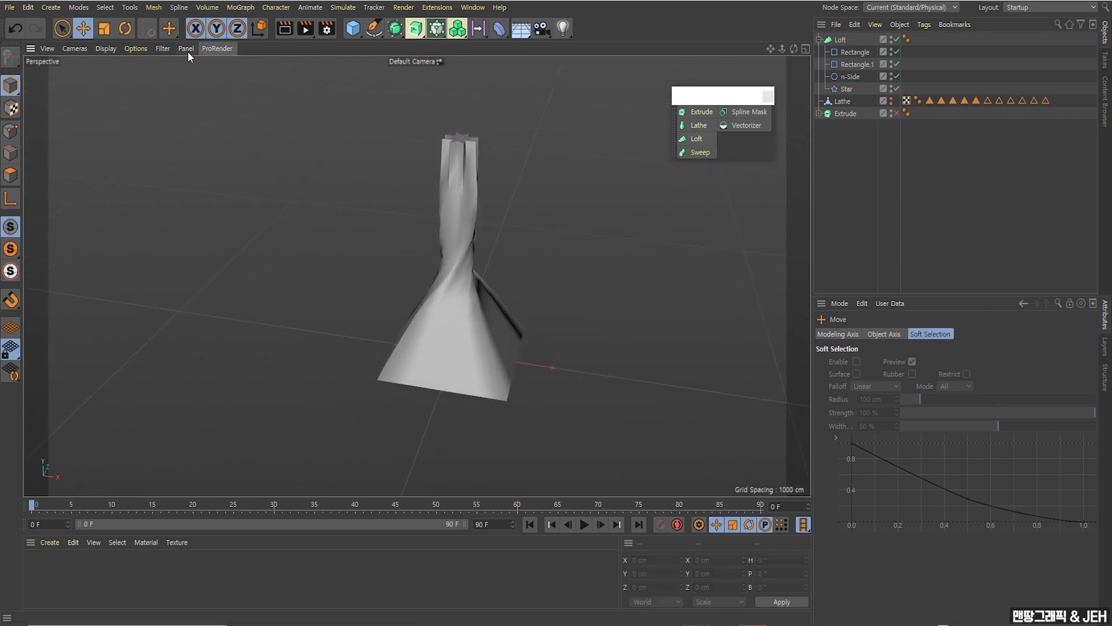
pyautogui.click(356, 29)
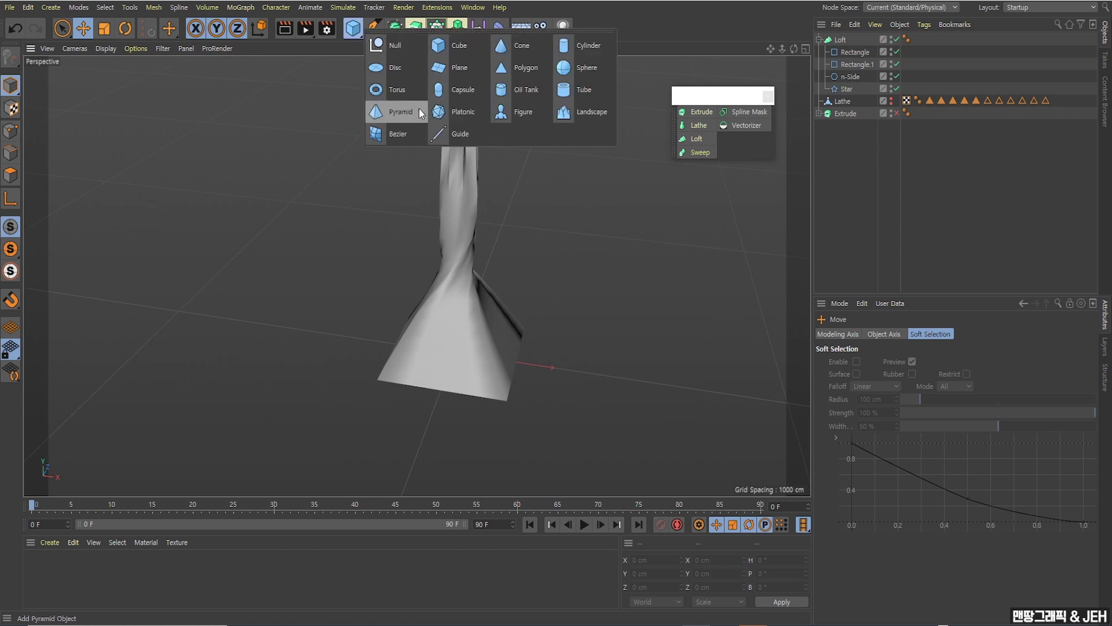
pyautogui.click(375, 32)
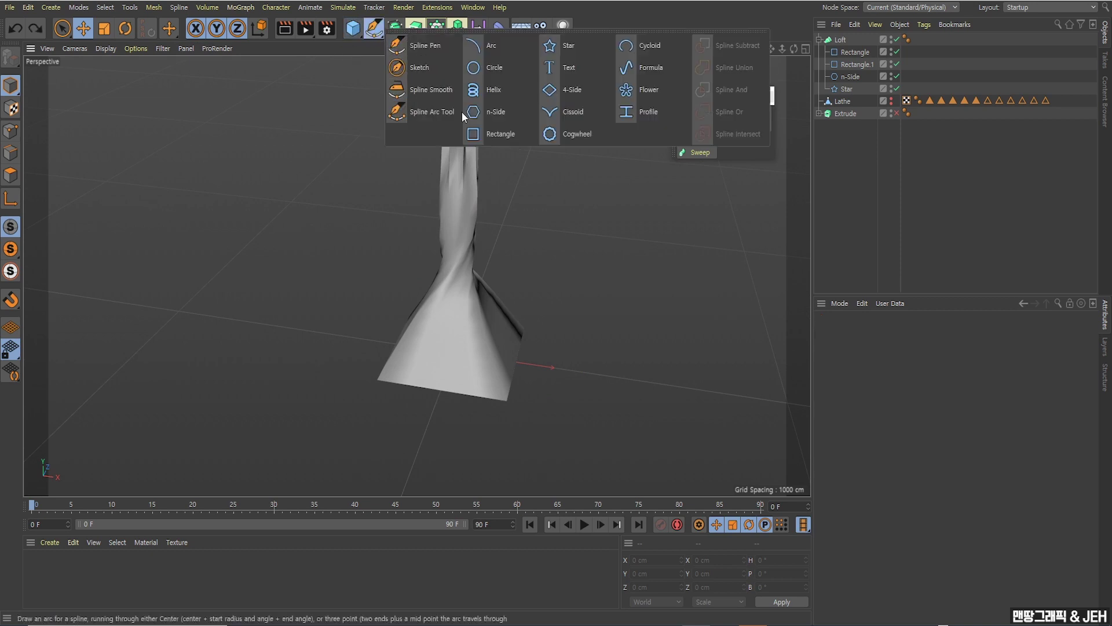
pyautogui.click(479, 137)
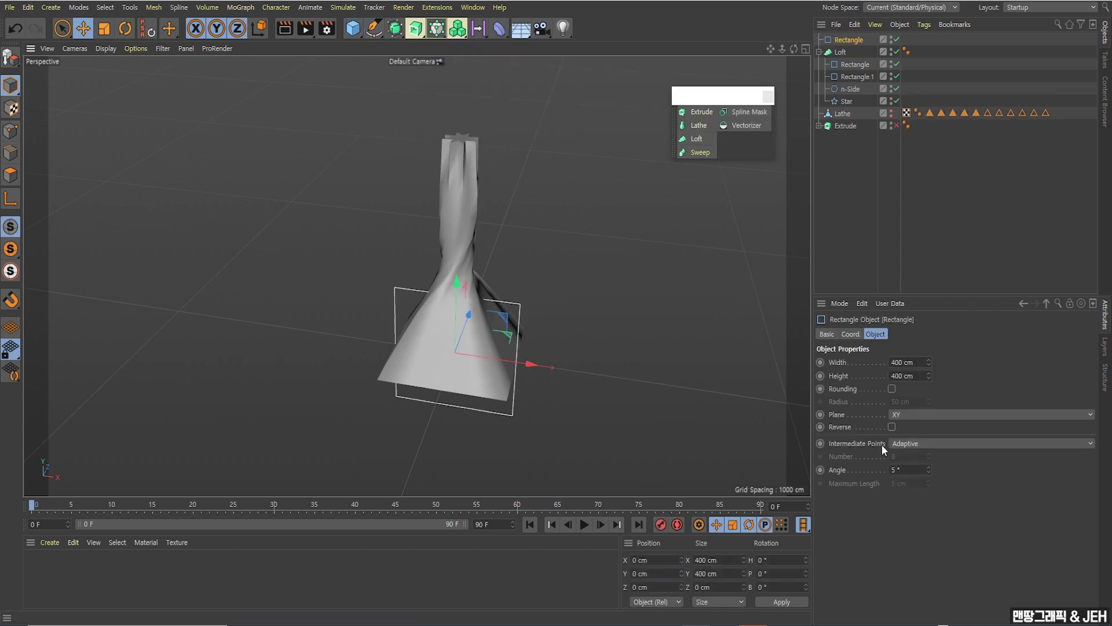
pyautogui.click(906, 413)
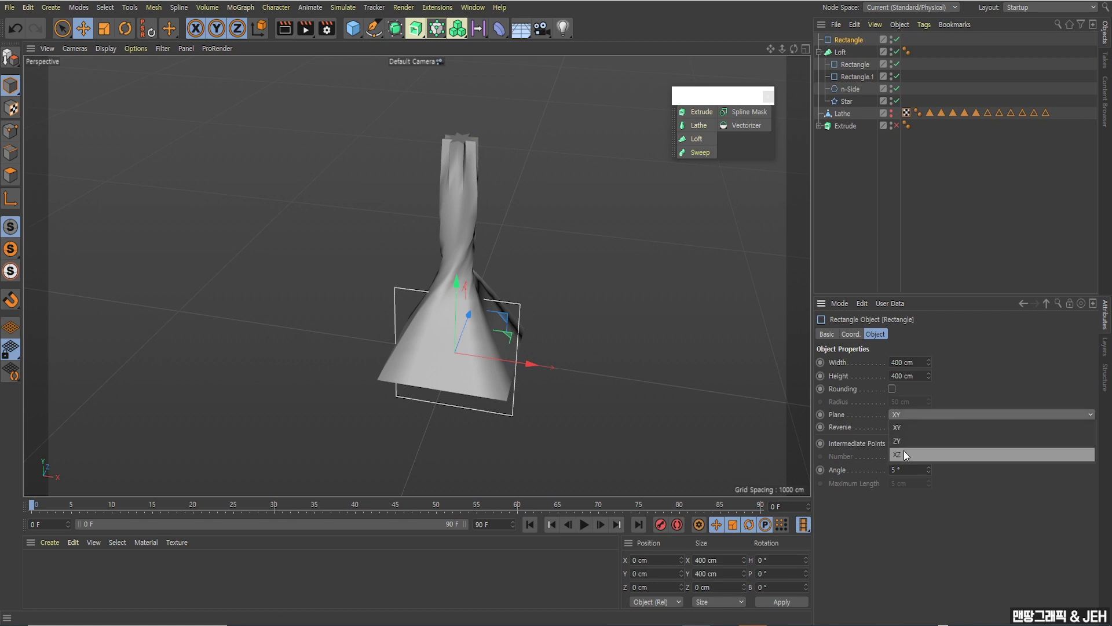
pyautogui.click(904, 451)
pyautogui.click(105, 27)
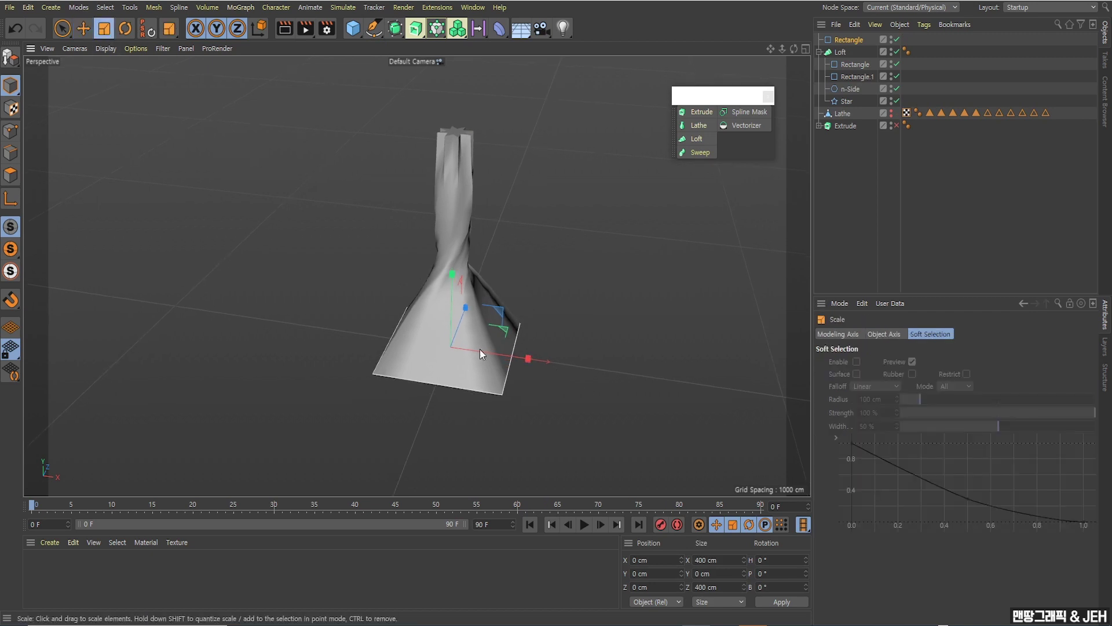
pyautogui.moveTo(442, 347); pyautogui.dragTo(420, 348)
pyautogui.scroll(3, 420, 261)
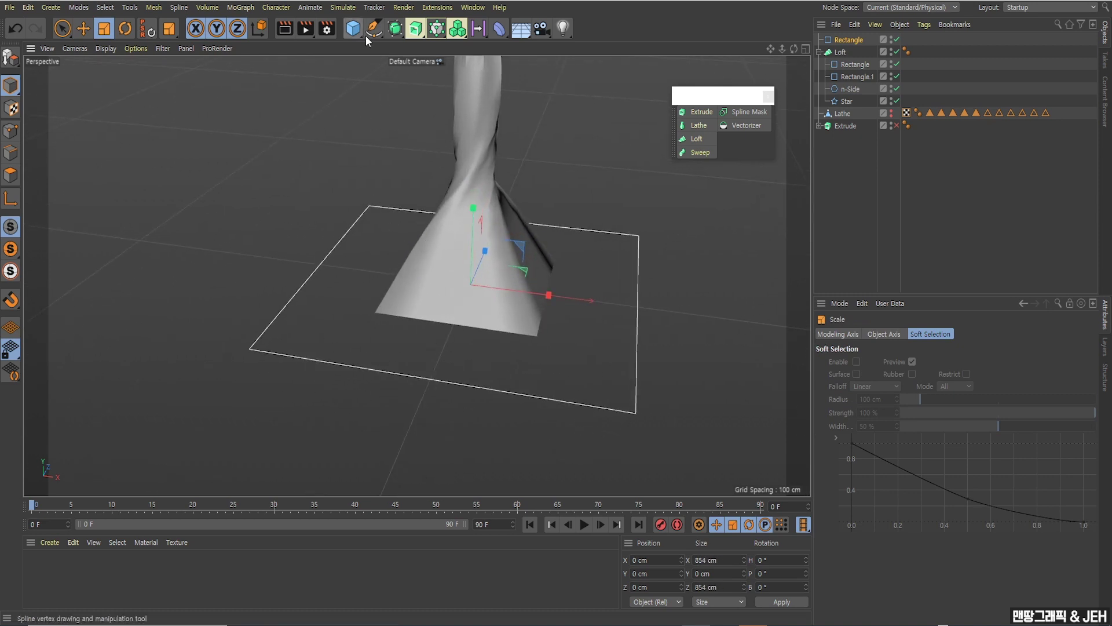
# Create a second Rectangle spline, move it to about 406 cm in X, and scale it down to about 51.6 cm.
pyautogui.click(381, 29)
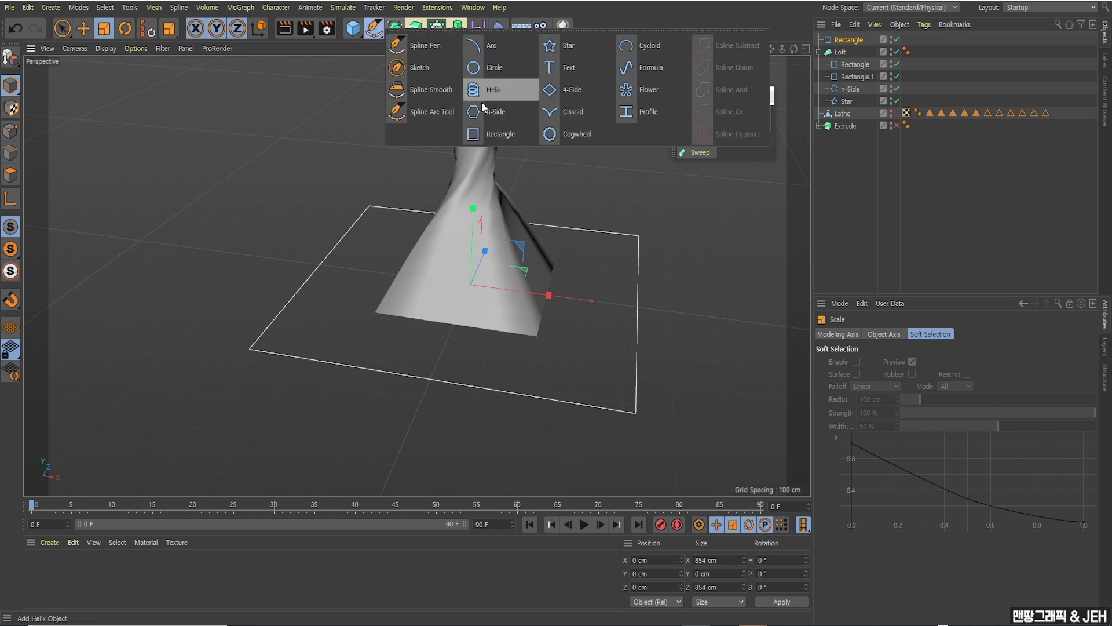
pyautogui.click(524, 135)
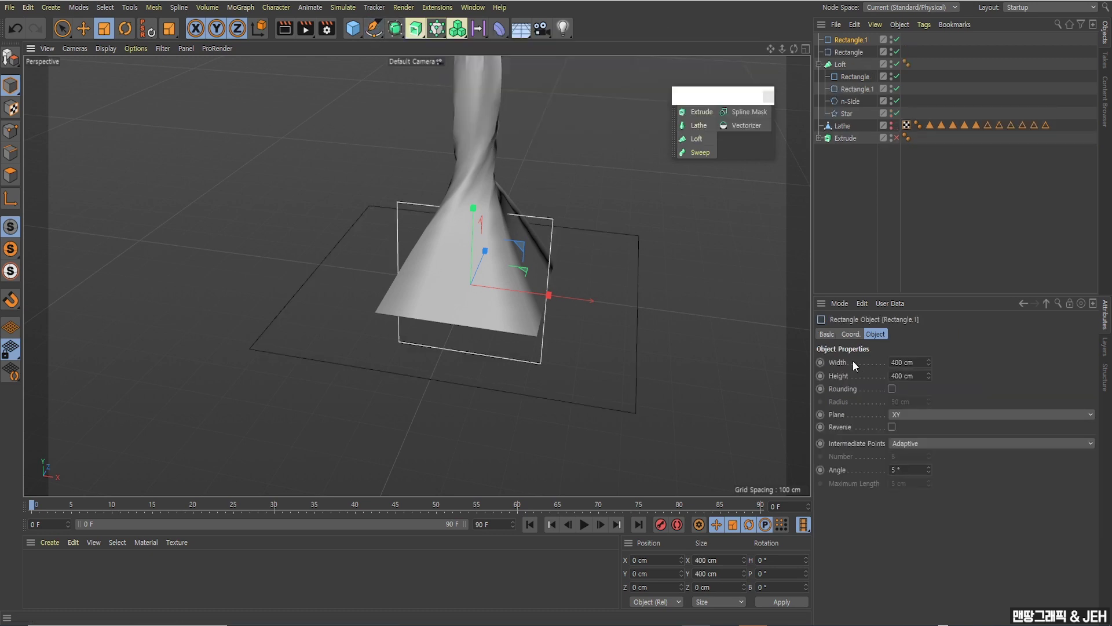
pyautogui.click(83, 28)
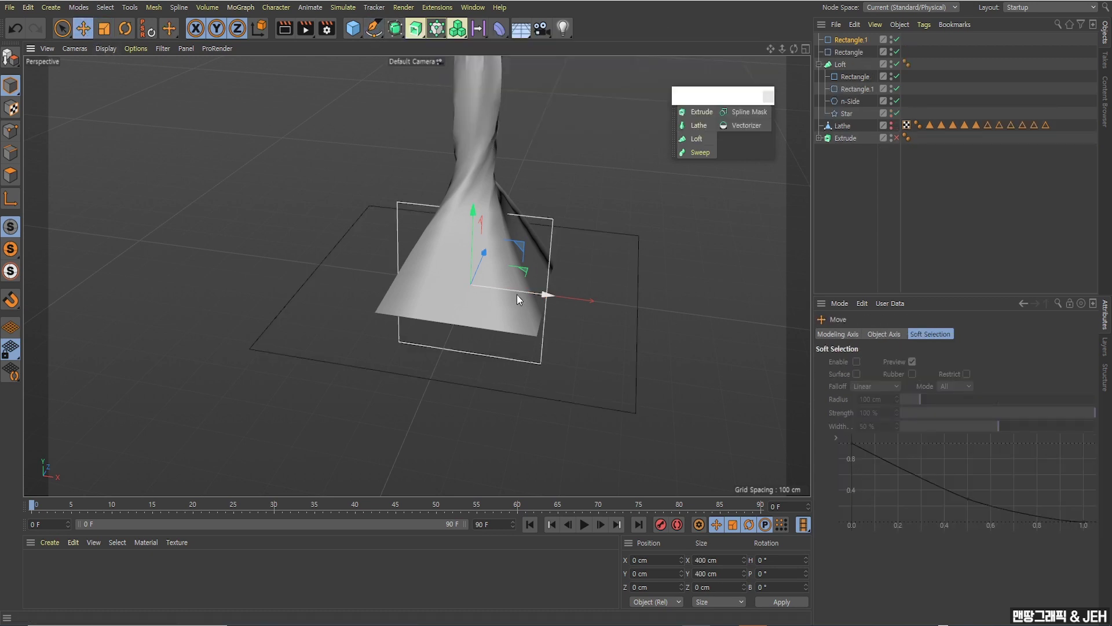
pyautogui.moveTo(518, 292); pyautogui.dragTo(698, 315)
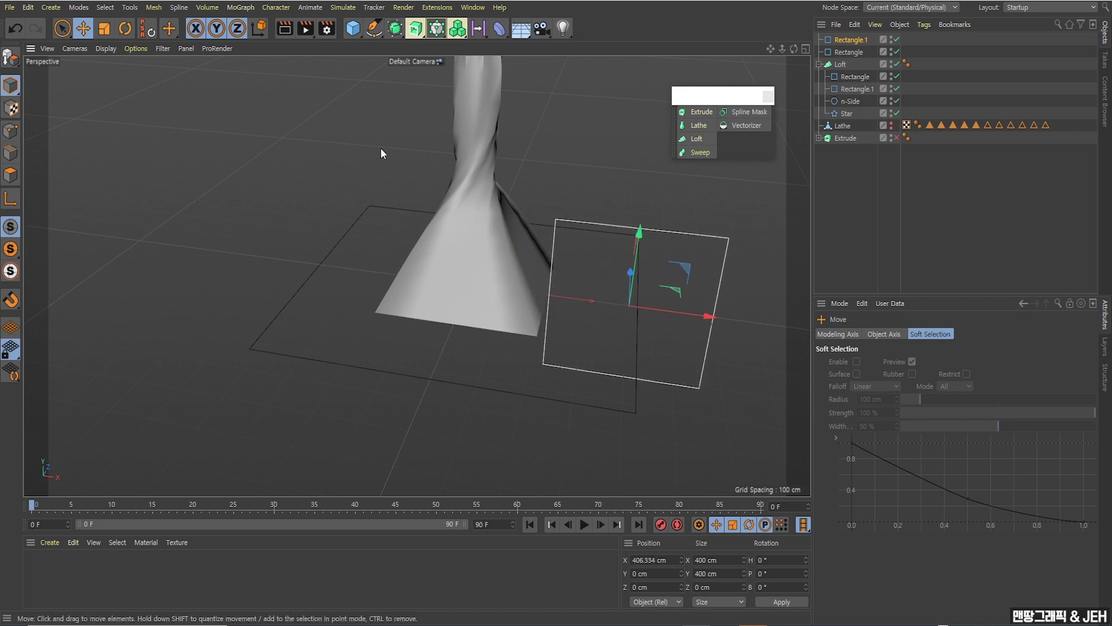
pyautogui.click(104, 28)
pyautogui.moveTo(683, 261); pyautogui.dragTo(338, 422)
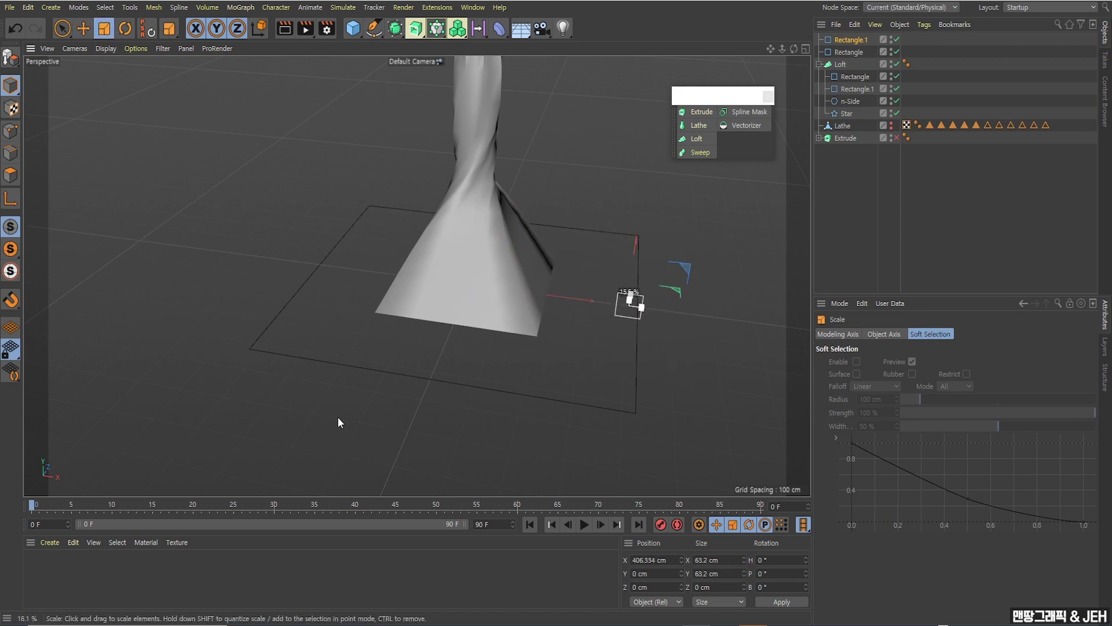
pyautogui.scroll(3, 582, 322)
# Reduce the small rectangle's width to 9.6 cm.
pyautogui.click(851, 39)
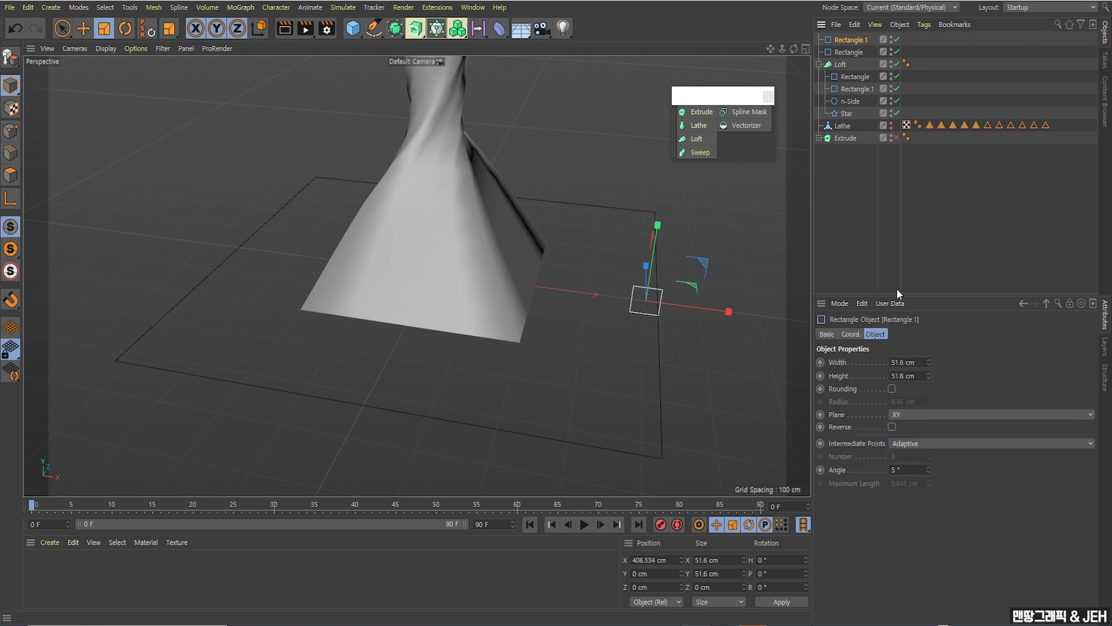
pyautogui.moveTo(930, 363)
pyautogui.mouseDown()
pyautogui.moveTo(898, 363)
pyautogui.moveTo(938, 363)
pyautogui.mouseUp()
pyautogui.keyDown('alt'); pyautogui.moveTo(783, 328); pyautogui.dragTo(636, 296); pyautogui.keyUp('alt')
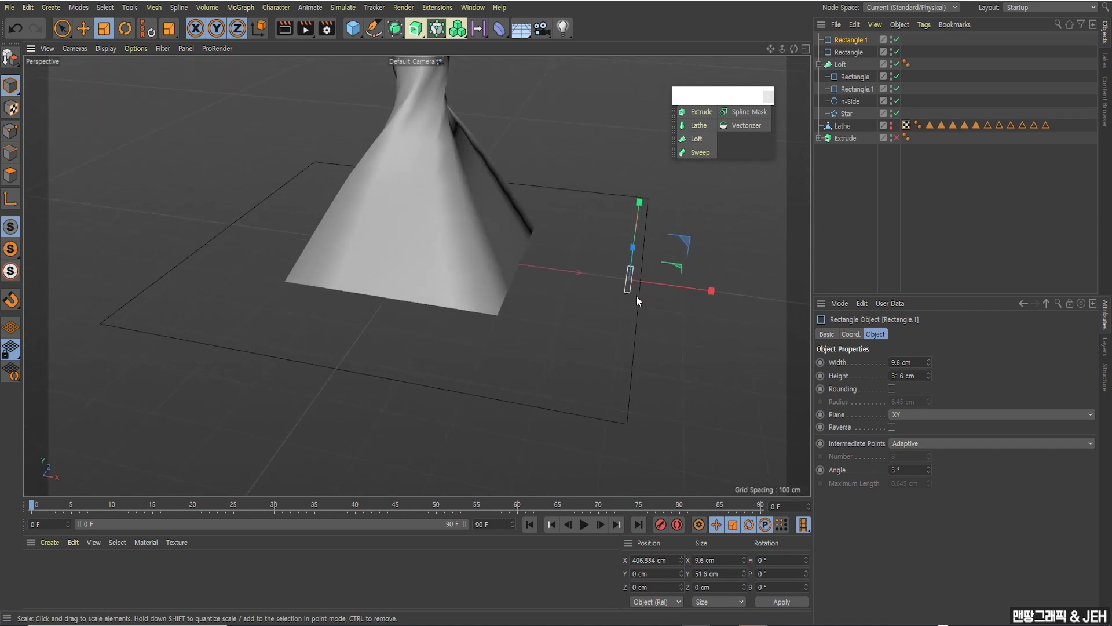
# Add a Sweep generator to the scene and deselect everything.
pyautogui.click(849, 52)
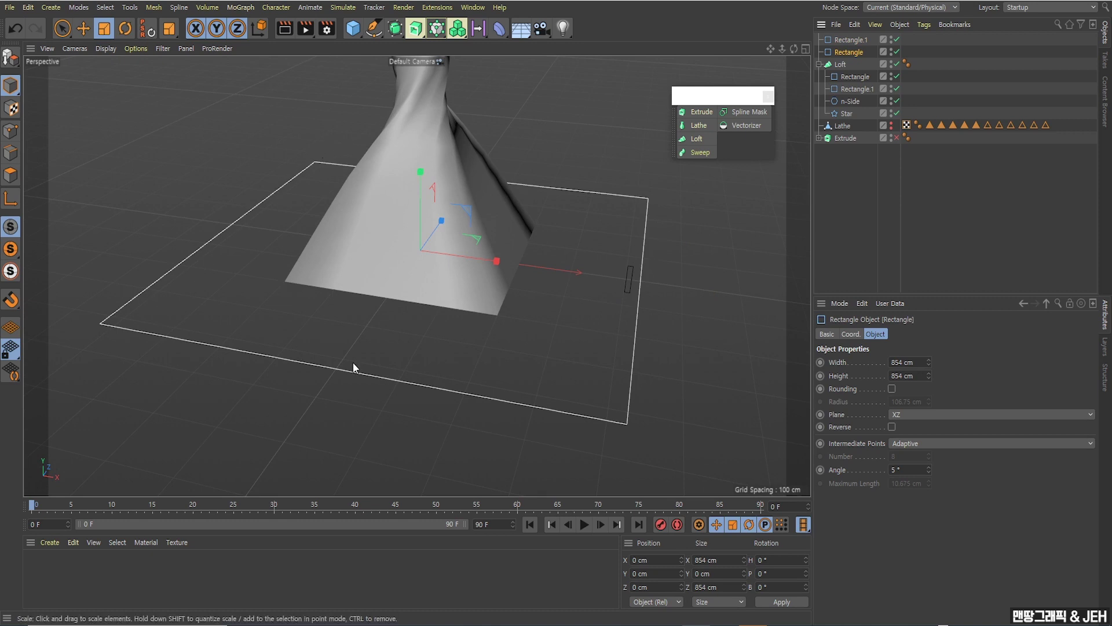
pyautogui.keyDown('alt'); pyautogui.moveTo(435, 260); pyautogui.dragTo(452, 244); pyautogui.keyUp('alt')
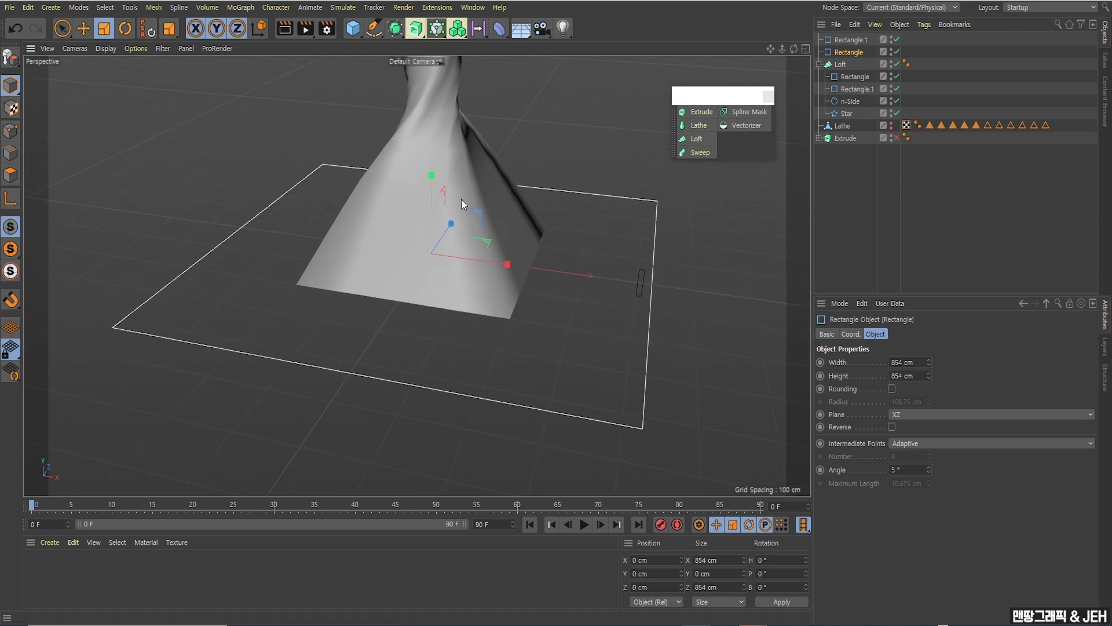
pyautogui.click(698, 152)
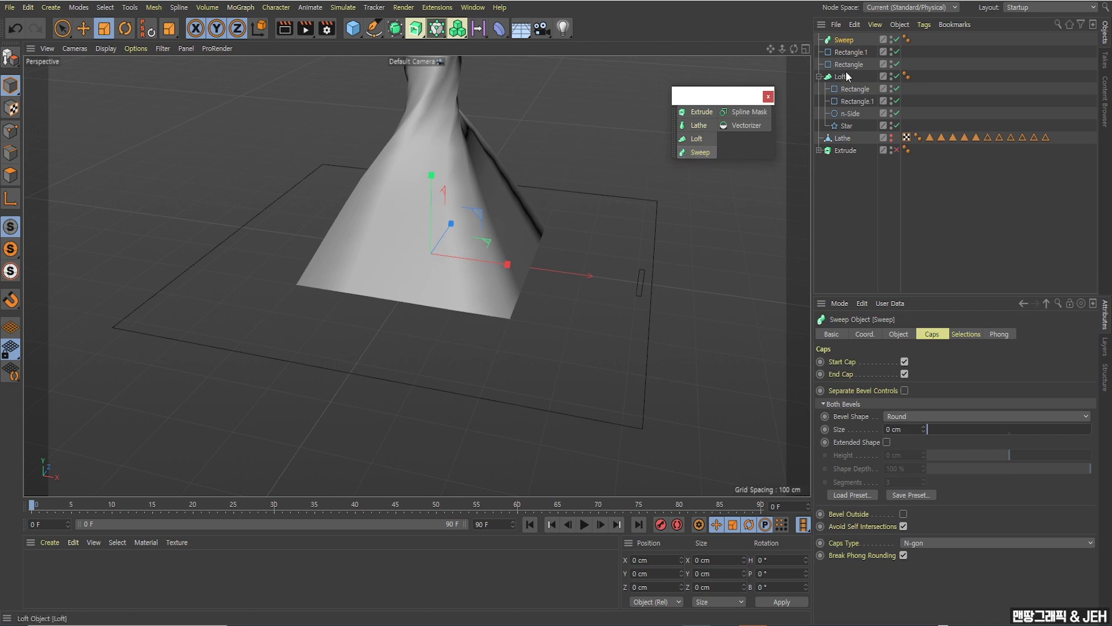
pyautogui.scroll(-3, 562, 178)
pyautogui.click(562, 179)
pyautogui.moveTo(565, 187)
pyautogui.keyDown('alt'); pyautogui.mouseDown()
pyautogui.moveTo(548, 207)
pyautogui.moveTo(571, 200)
pyautogui.mouseUp(); pyautogui.keyUp('alt')
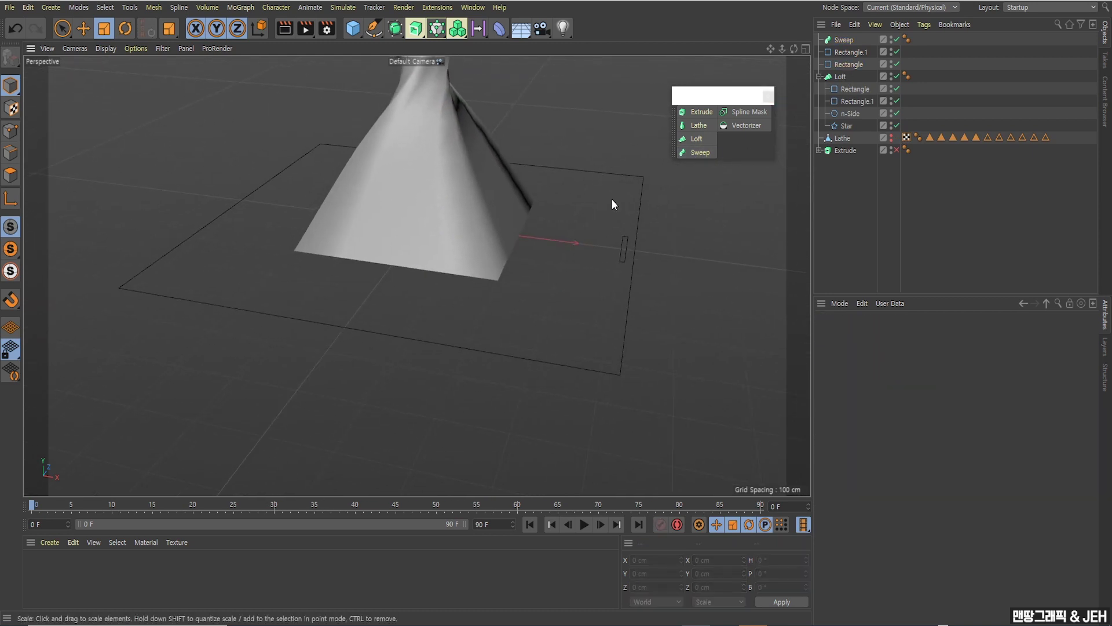
# Place the narrow rectangle inside the Sweep as profile, with the 854 cm rectangle below it as path.
pyautogui.click(627, 241)
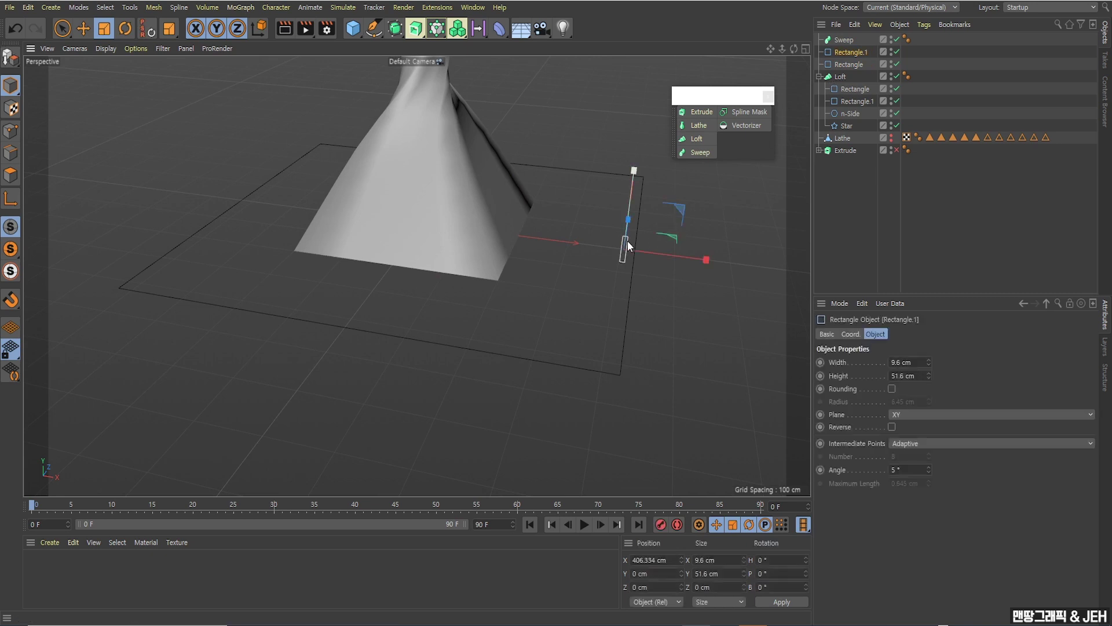
pyautogui.moveTo(847, 51); pyautogui.dragTo(849, 40)
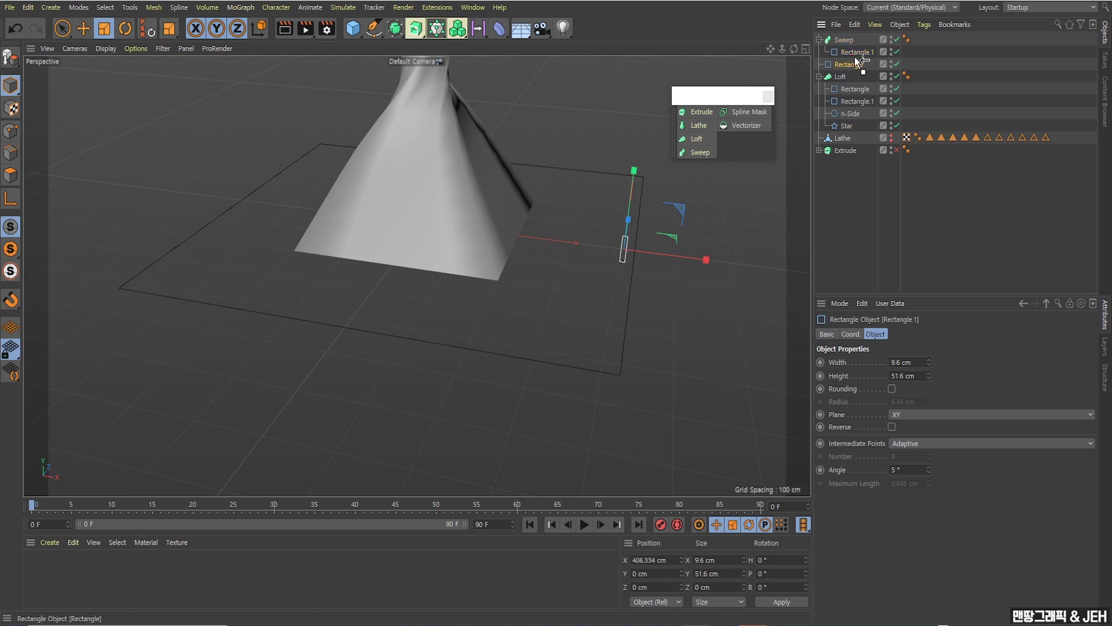
pyautogui.moveTo(854, 57); pyautogui.dragTo(854, 57)
pyautogui.keyDown('alt'); pyautogui.moveTo(395, 201); pyautogui.dragTo(687, 229); pyautogui.keyUp('alt')
pyautogui.keyDown('alt'); pyautogui.moveTo(82, 342); pyautogui.dragTo(456, 263); pyautogui.keyUp('alt')
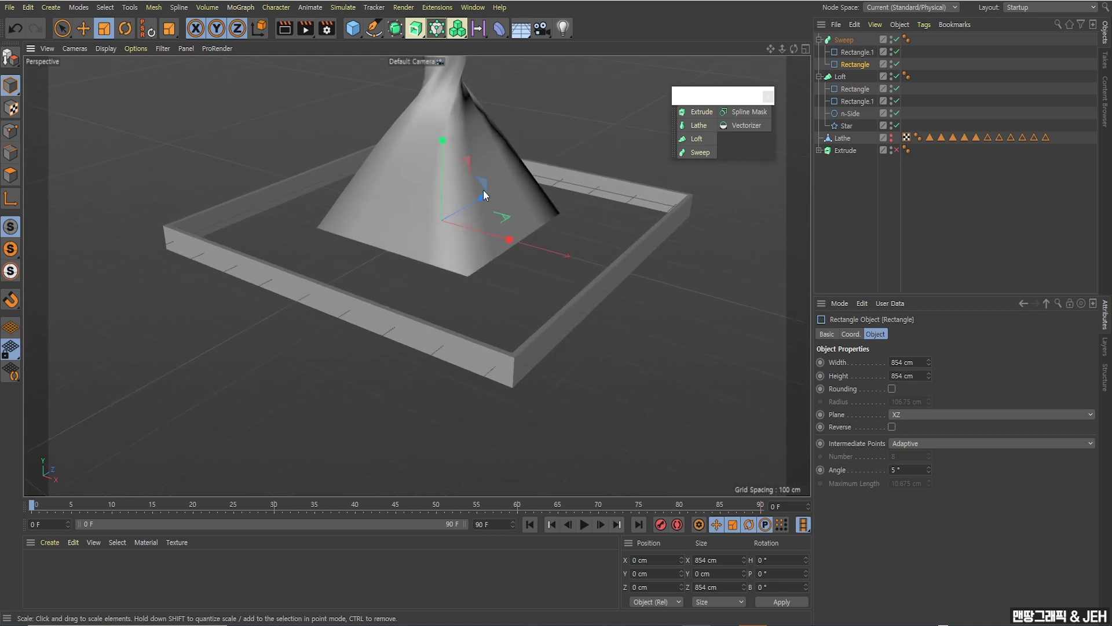
pyautogui.keyDown('alt'); pyautogui.moveTo(483, 191); pyautogui.dragTo(512, 242); pyautogui.keyUp('alt')
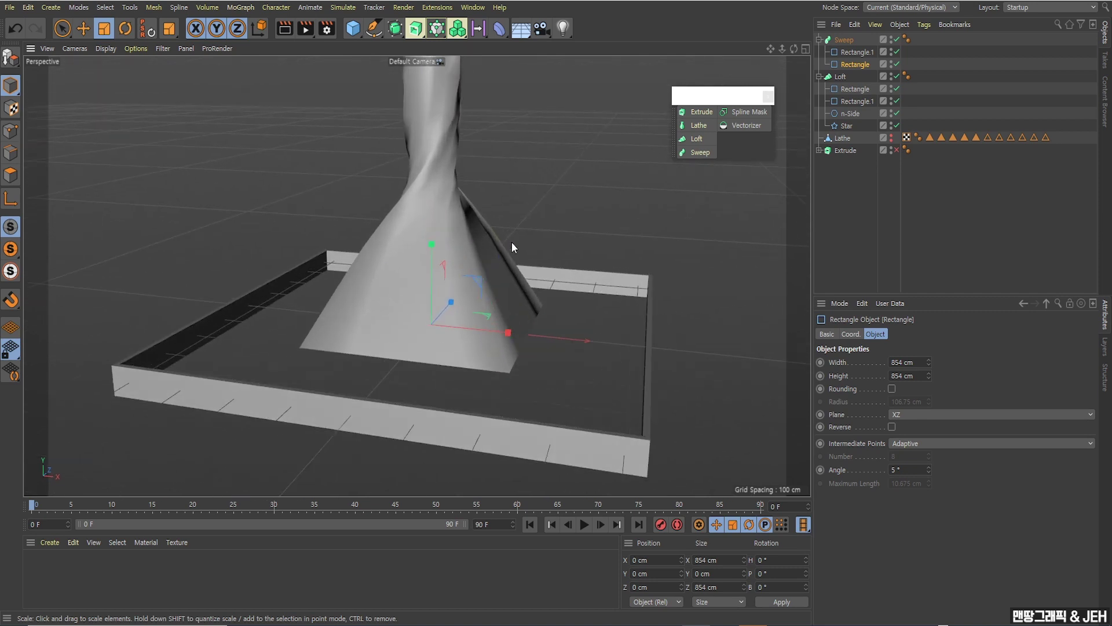
pyautogui.keyDown('alt'); pyautogui.moveTo(559, 206); pyautogui.dragTo(481, 234); pyautogui.keyUp('alt')
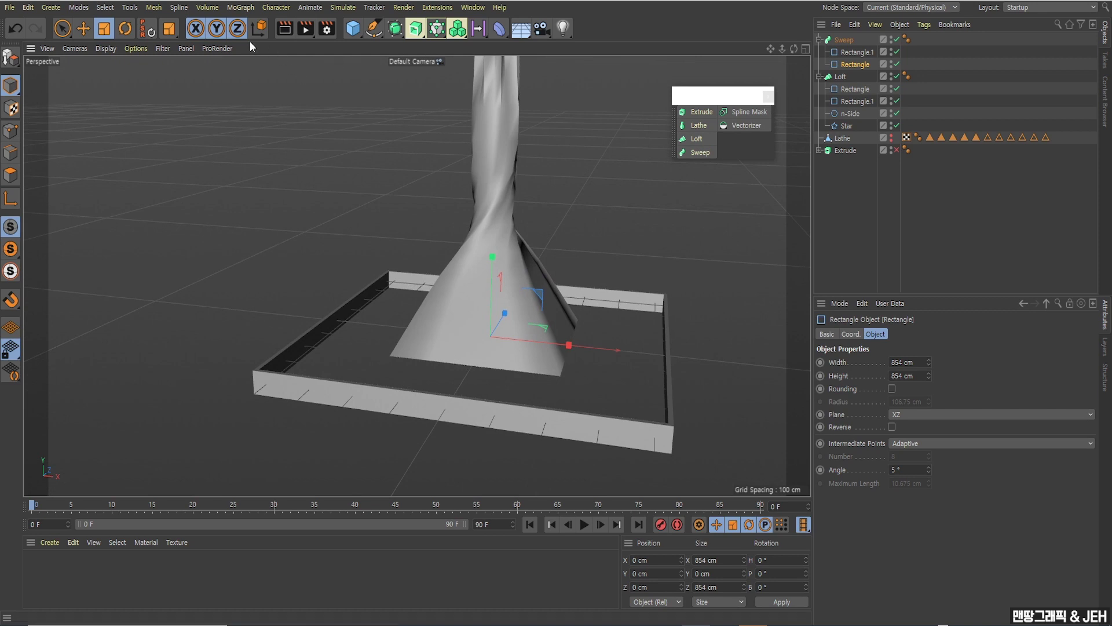
# Create a 400 cm Rectangle spline in the XY plane and move it to about -572 cm in X.
pyautogui.click(83, 28)
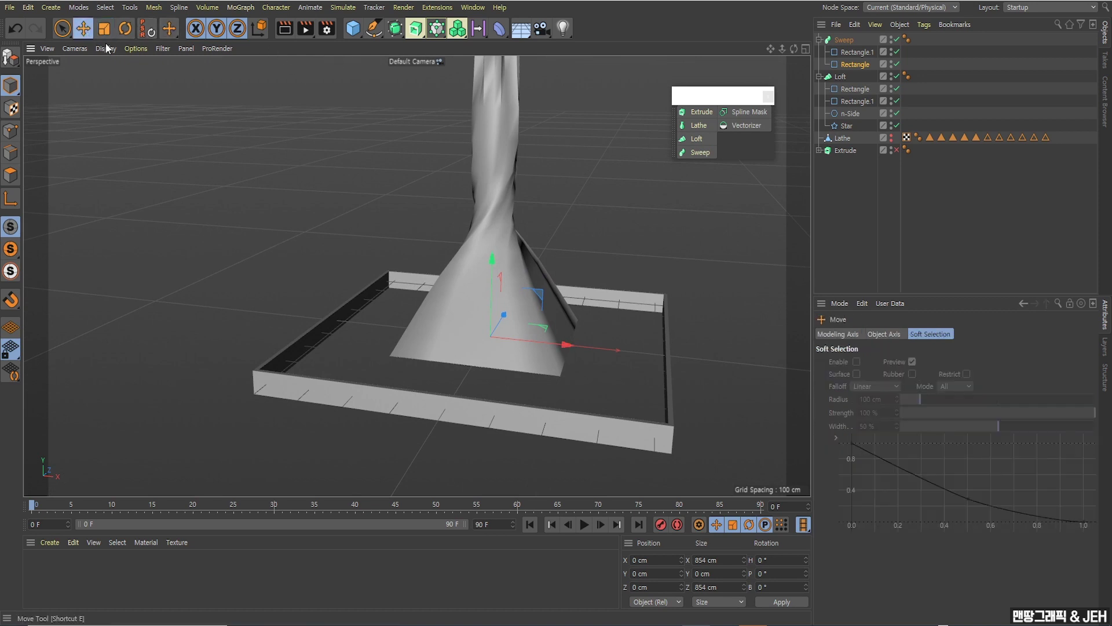
pyautogui.click(375, 28)
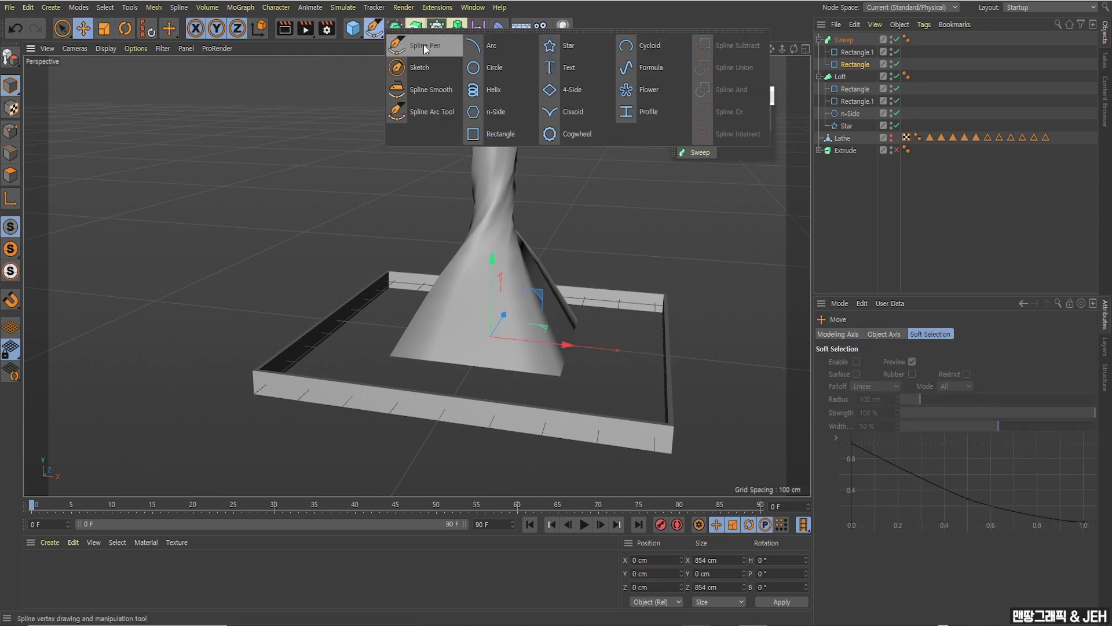
pyautogui.click(489, 130)
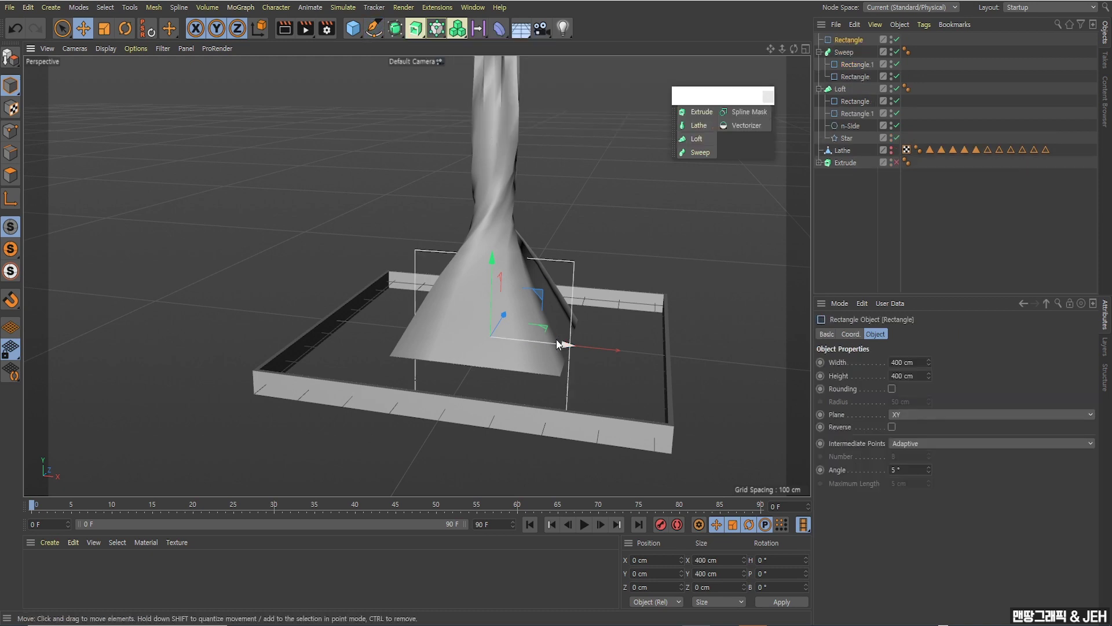
pyautogui.moveTo(508, 338); pyautogui.dragTo(322, 295)
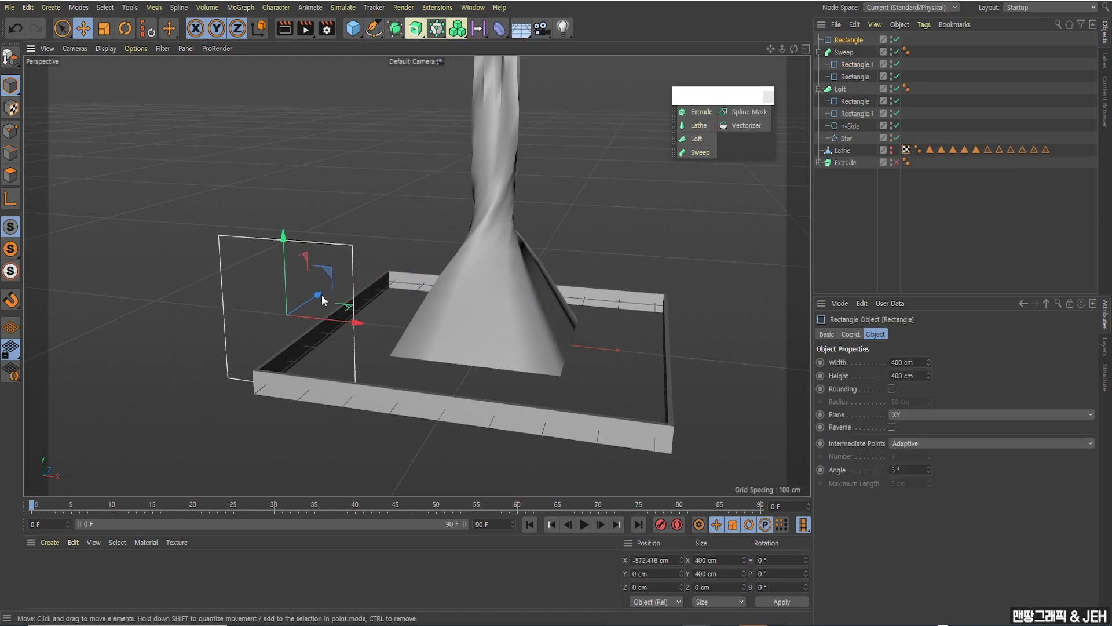
# Create a six-sided n-Side spline overlapping the new rectangle, at about -341 cm in X and 175 cm in Y.
pyautogui.click(374, 28)
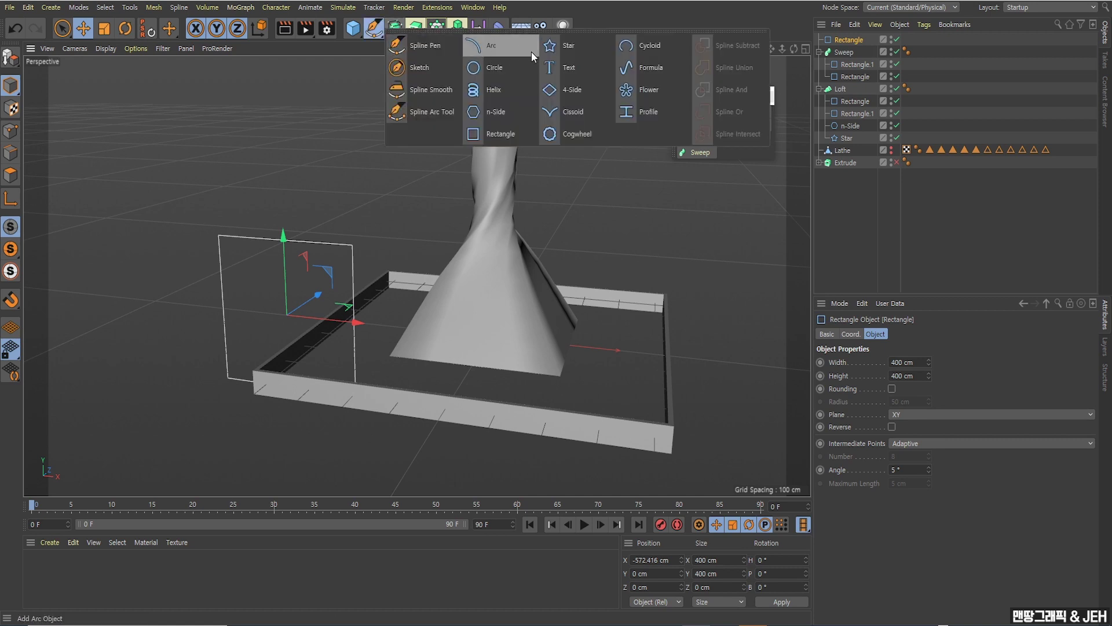
pyautogui.click(497, 111)
pyautogui.moveTo(518, 337); pyautogui.dragTo(391, 319)
pyautogui.moveTo(370, 279); pyautogui.dragTo(363, 194)
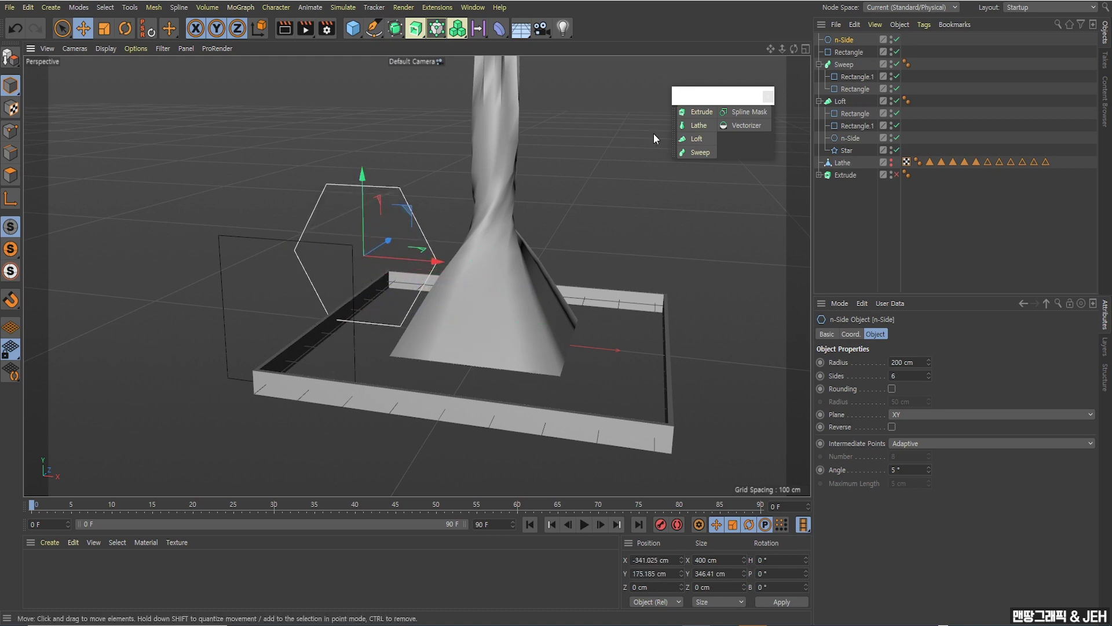
pyautogui.keyDown('alt'); pyautogui.moveTo(439, 220); pyautogui.dragTo(478, 215, button='middle'); pyautogui.keyUp('alt')
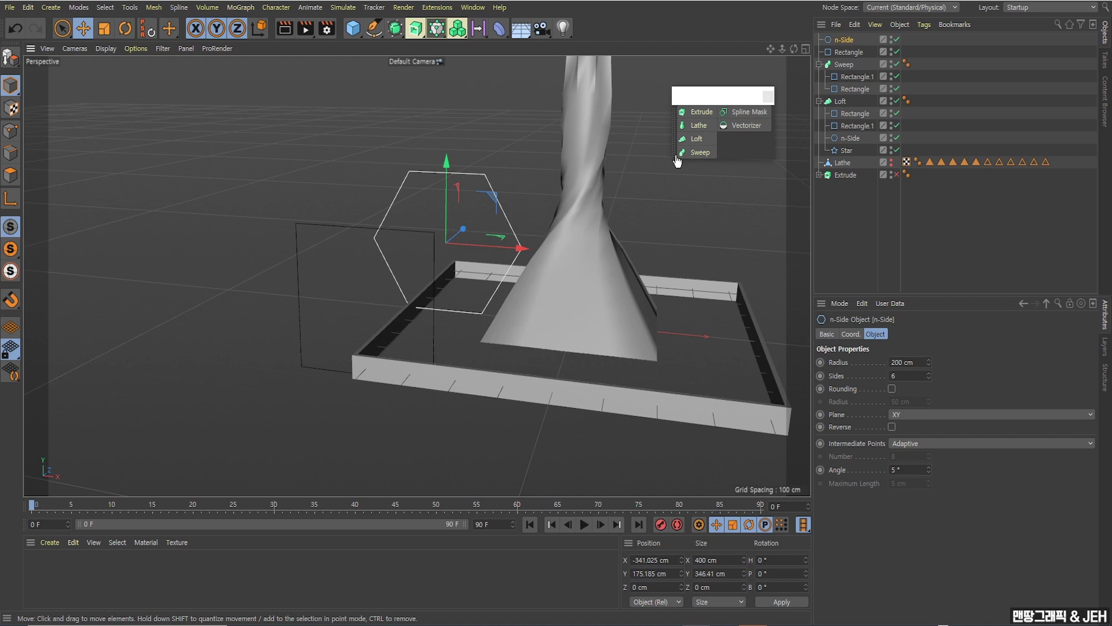
# Add a Spline Mask in Union mode and place the new n-Side and Rectangle splines inside it.
pyautogui.click(738, 113)
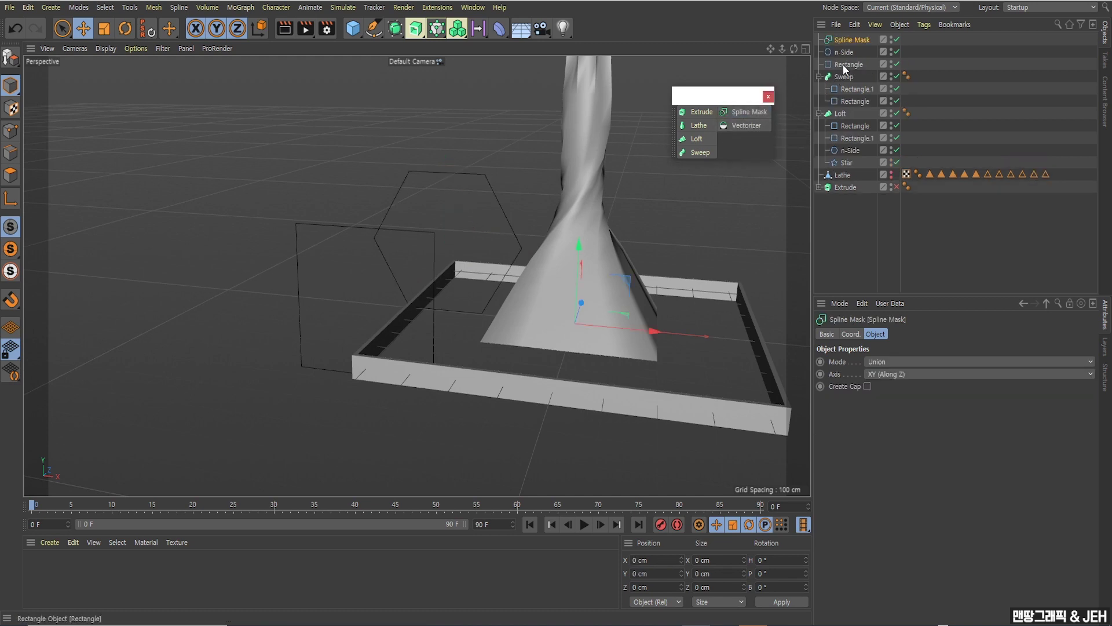
pyautogui.keyDown('ctrl'); pyautogui.click(847, 63); pyautogui.keyUp('ctrl')
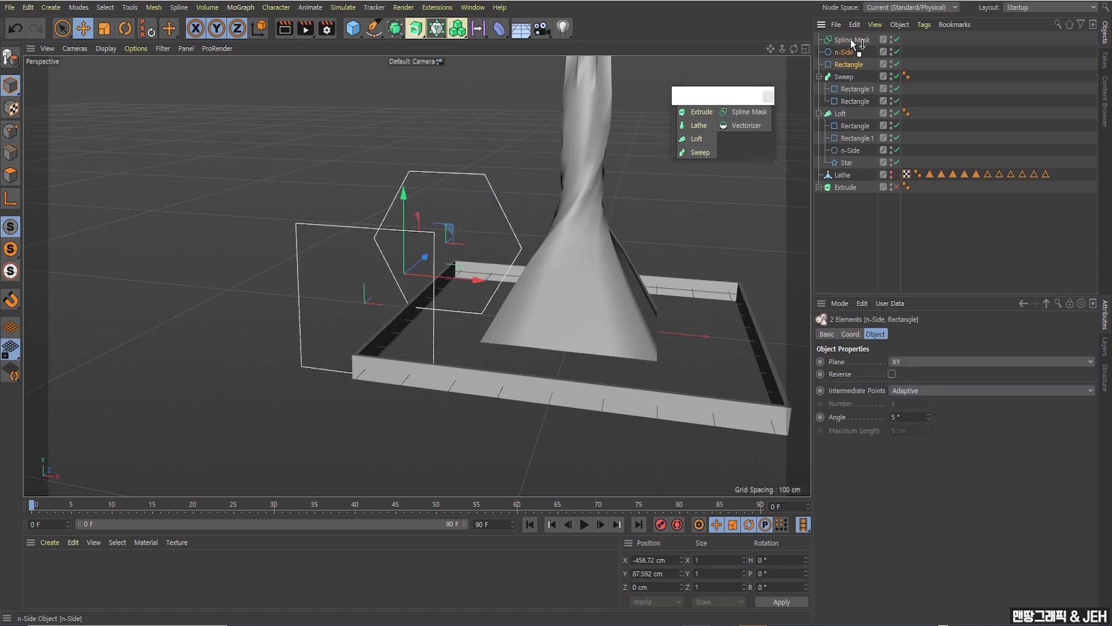
pyautogui.moveTo(850, 40); pyautogui.dragTo(852, 40)
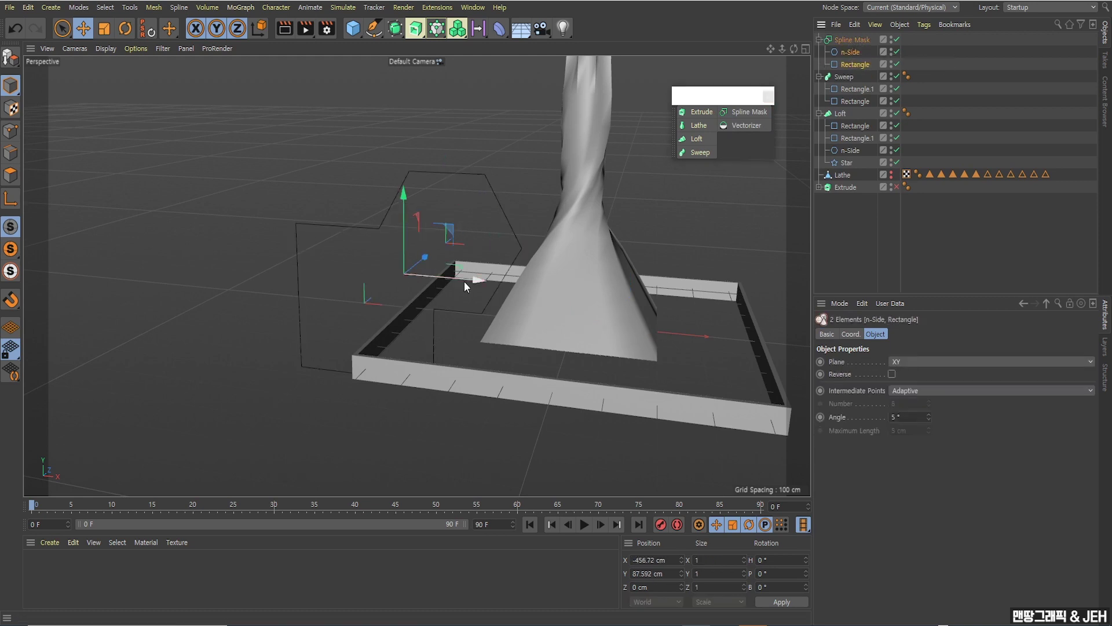
# Add an Extrude generator and place the Spline Mask inside it.
pyautogui.scroll(3, 458, 272)
pyautogui.scroll(2, 455, 263)
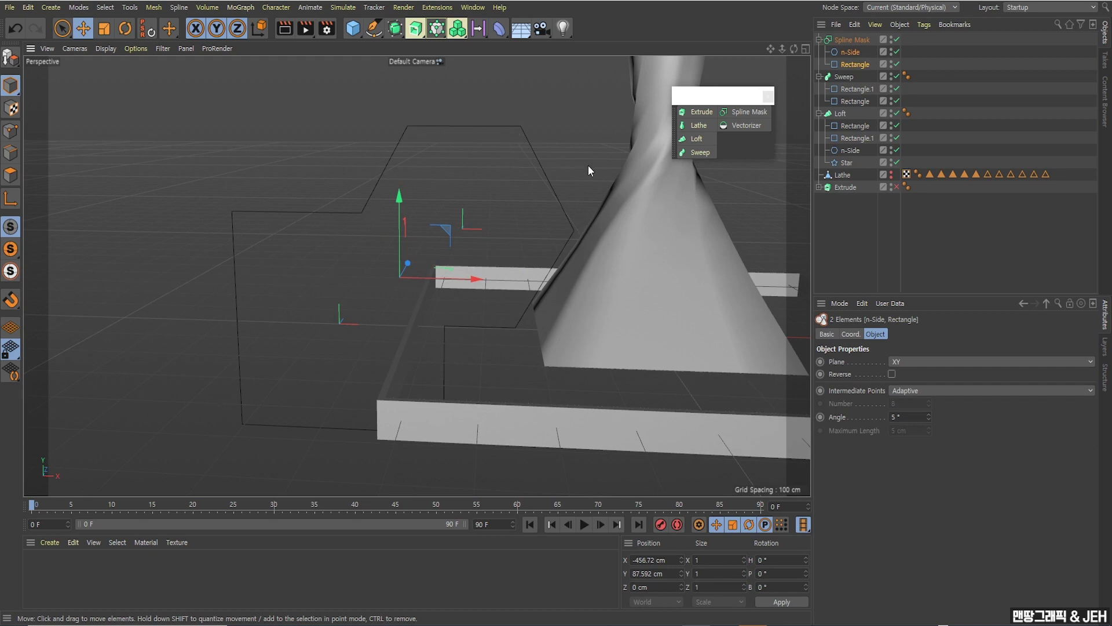
pyautogui.click(700, 111)
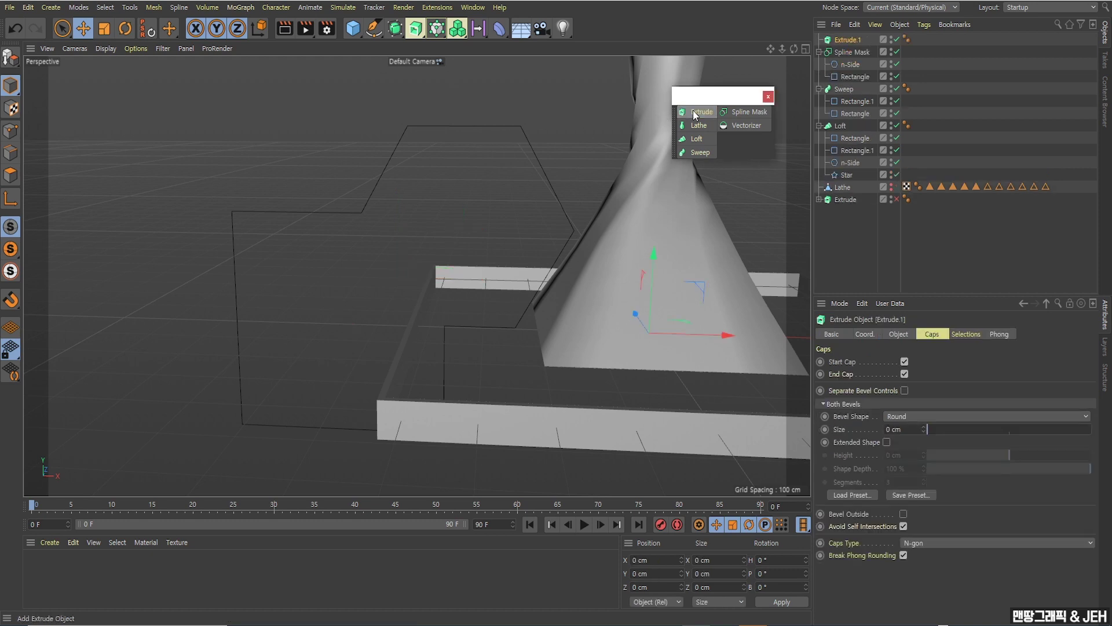
pyautogui.moveTo(843, 53); pyautogui.dragTo(847, 41)
pyautogui.keyDown('alt'); pyautogui.moveTo(437, 231); pyautogui.dragTo(592, 183); pyautogui.keyUp('alt')
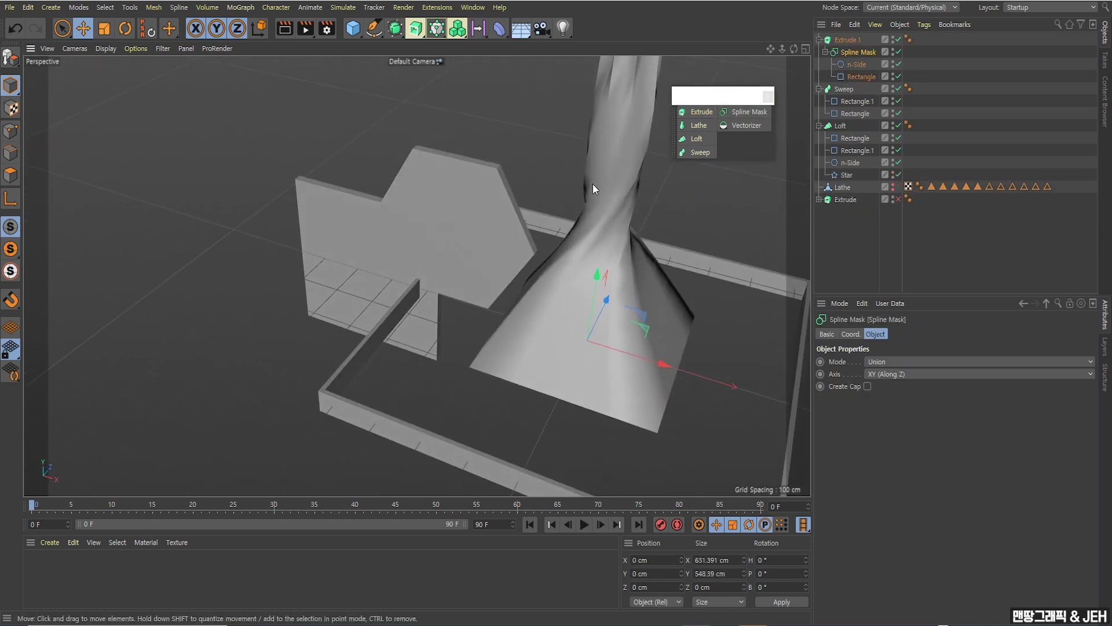
# Set the extrusion depth of the masked shape to 151 cm along Z.
pyautogui.click(844, 40)
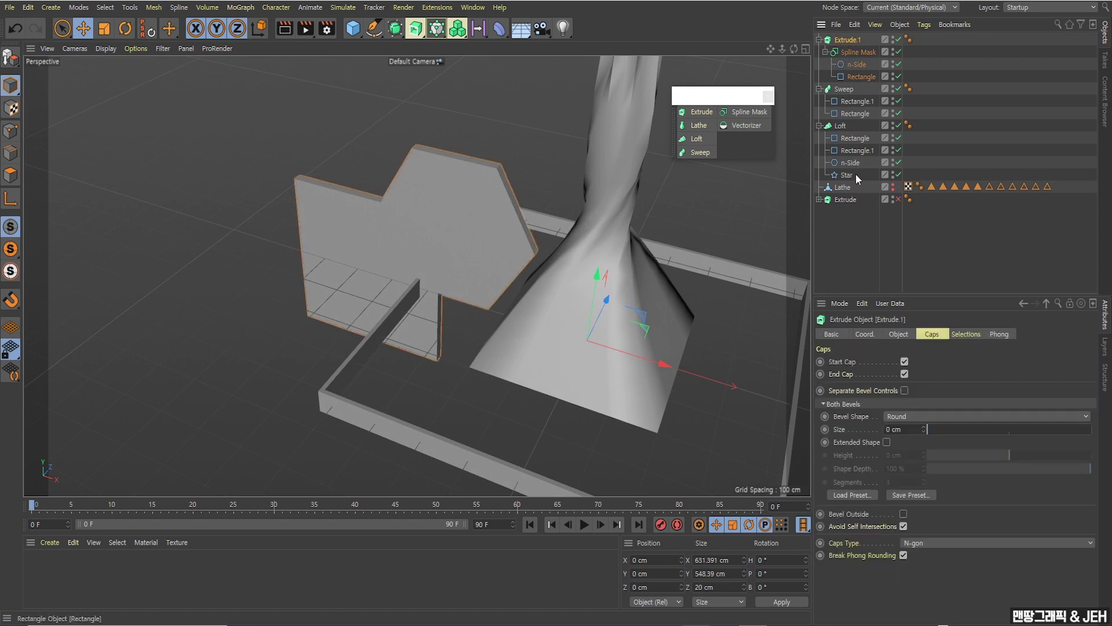
pyautogui.click(899, 334)
pyautogui.moveTo(1023, 363); pyautogui.dragTo(1084, 362)
pyautogui.keyDown('alt'); pyautogui.moveTo(556, 220); pyautogui.dragTo(473, 283); pyautogui.keyUp('alt')
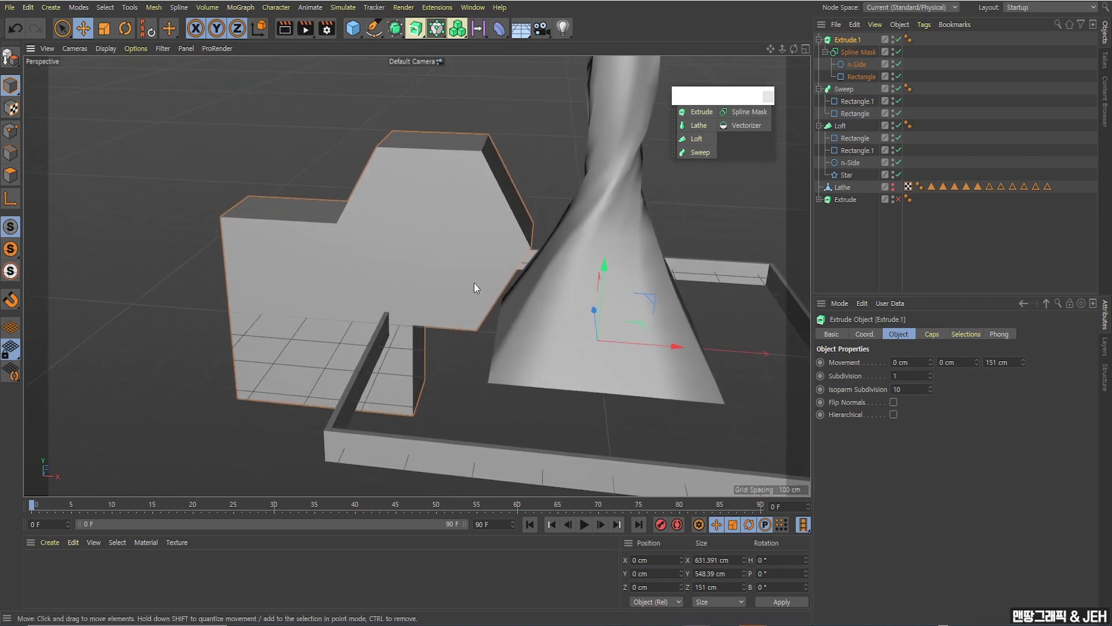
# Switch the Spline Mask mode to A subtract B for comparison, and set it to B subtract A.
pyautogui.click(852, 52)
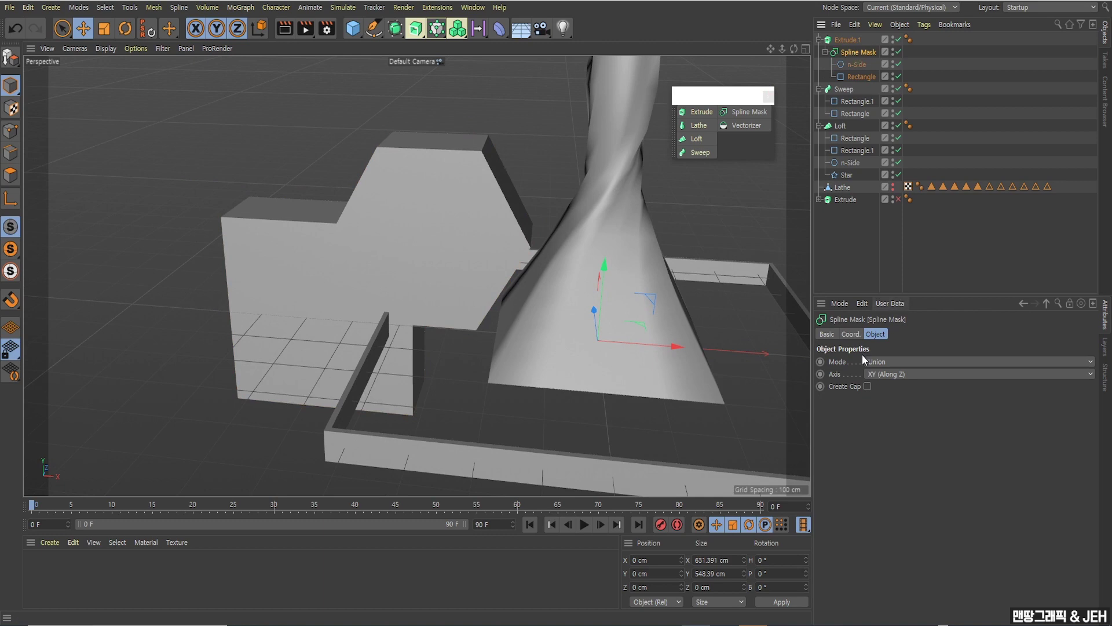
pyautogui.keyDown('alt'); pyautogui.moveTo(440, 316); pyautogui.dragTo(525, 291); pyautogui.keyUp('alt')
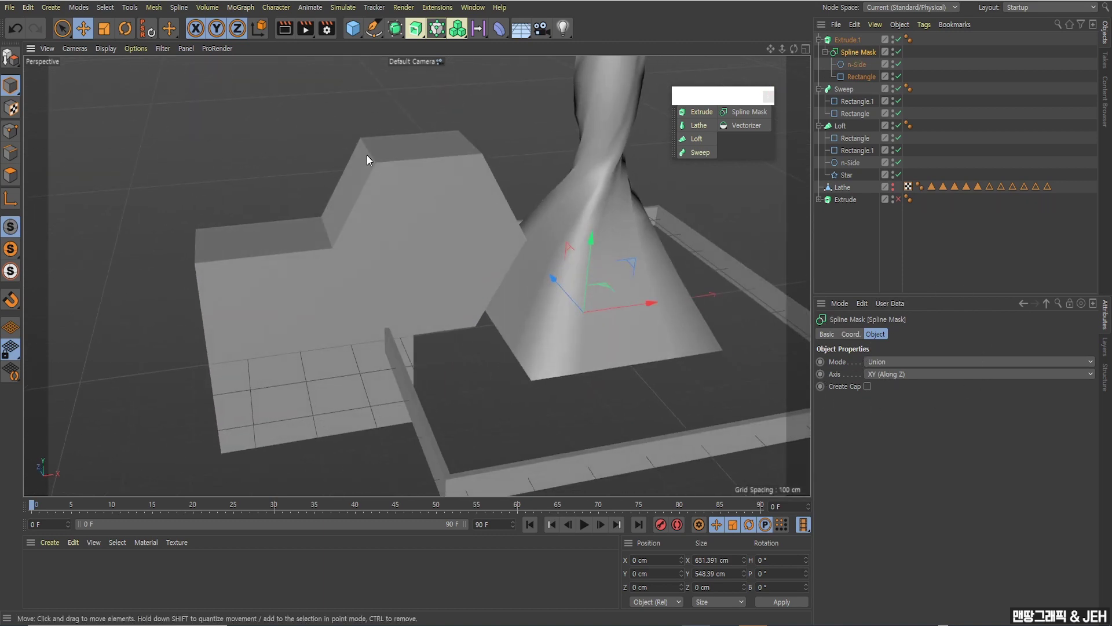
pyautogui.click(888, 363)
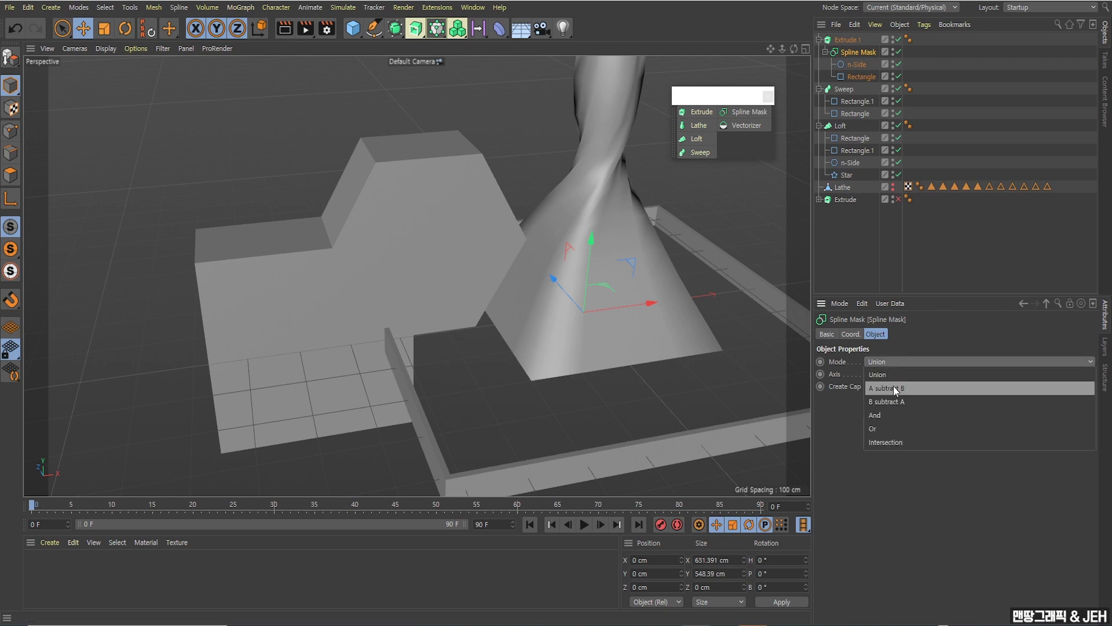
pyautogui.click(894, 388)
pyautogui.keyDown('alt'); pyautogui.moveTo(583, 354); pyautogui.dragTo(363, 308); pyautogui.keyUp('alt')
pyautogui.click(898, 361)
pyautogui.click(897, 402)
pyautogui.scroll(3, 362, 308)
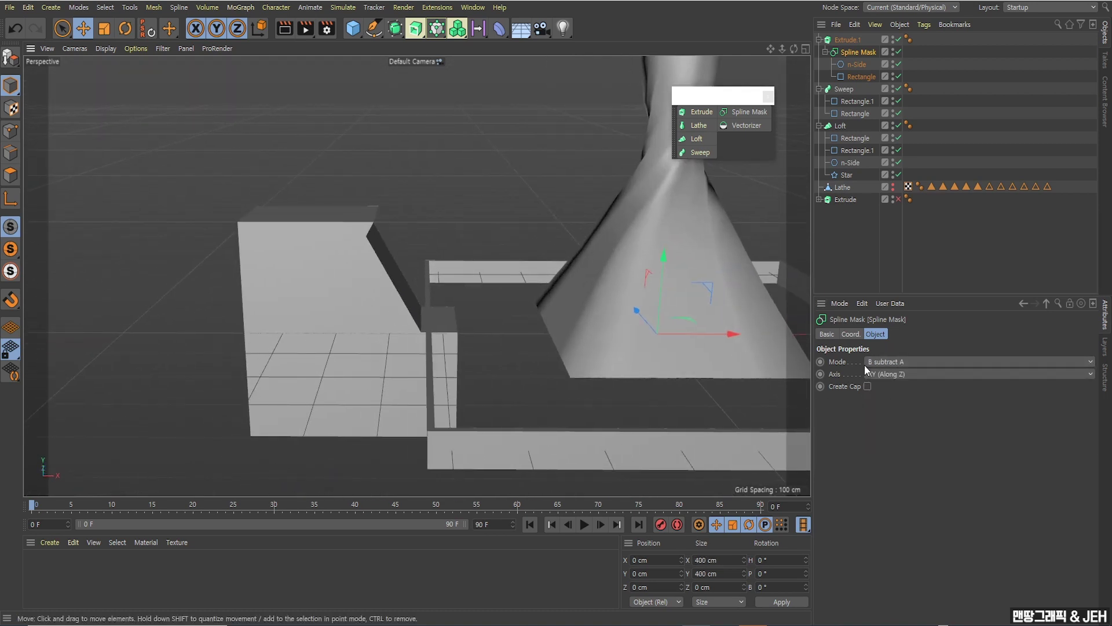
# Move the n-Side spline inside the Spline Mask to about -554 cm in X and rescale it.
pyautogui.click(856, 65)
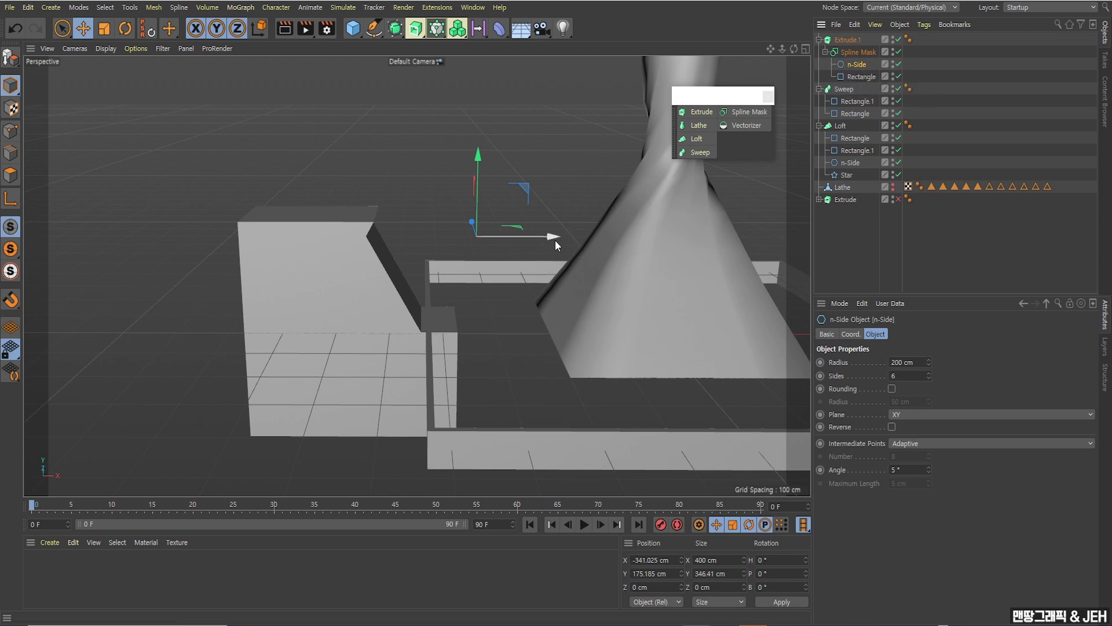
pyautogui.moveTo(555, 240); pyautogui.dragTo(673, 245)
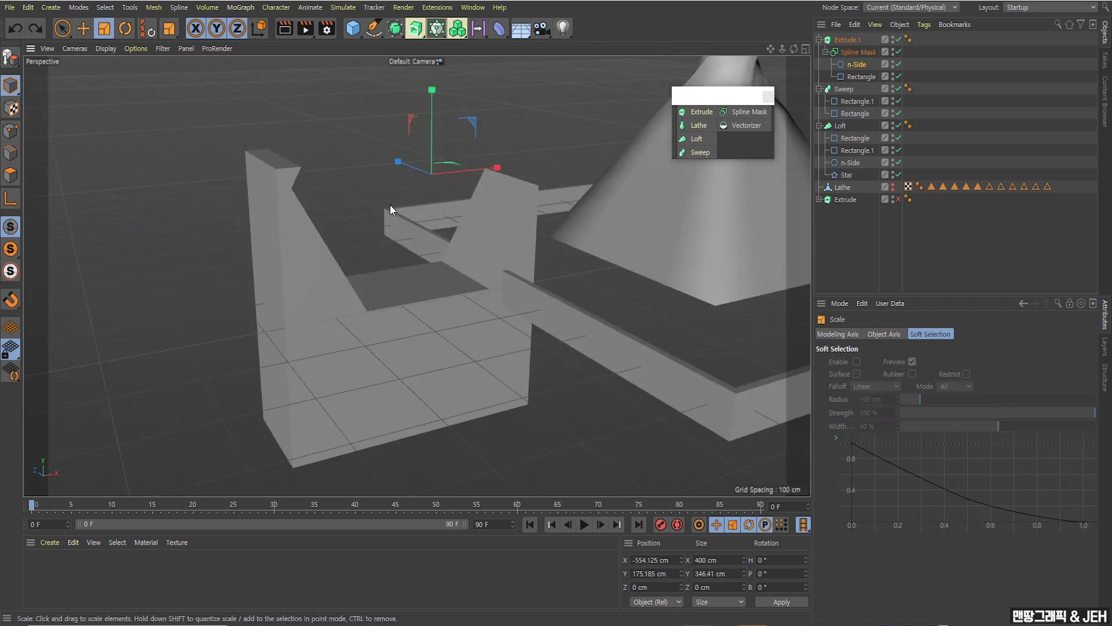
pyautogui.moveTo(391, 204); pyautogui.dragTo(565, 211)
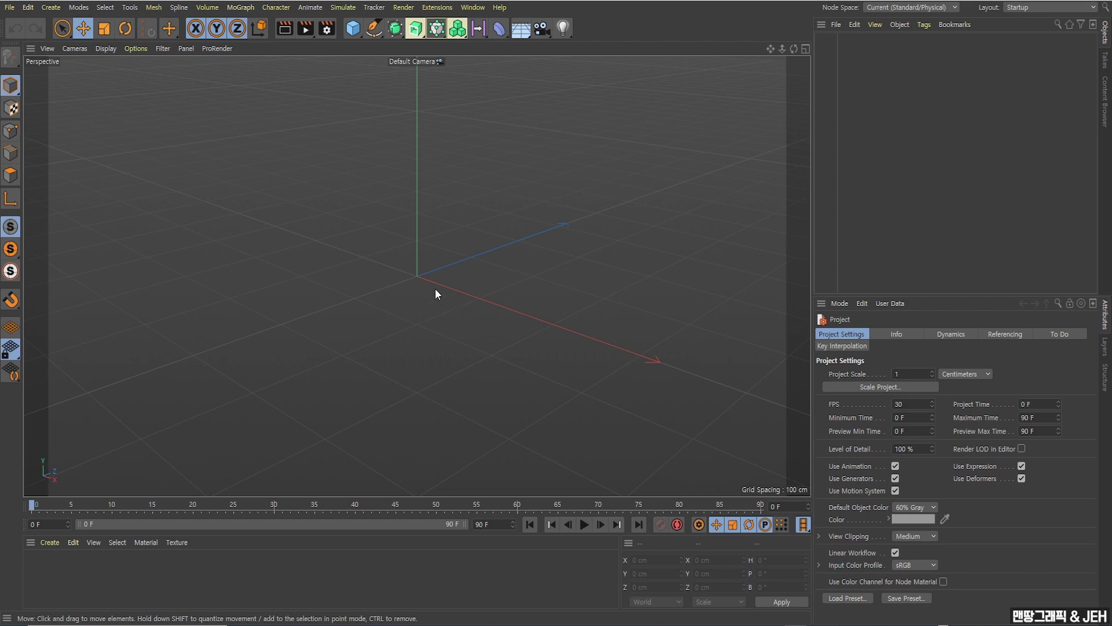
# Add a Cylinder primitive to the empty scene and open its height segments value for editing.
pyautogui.click(352, 28)
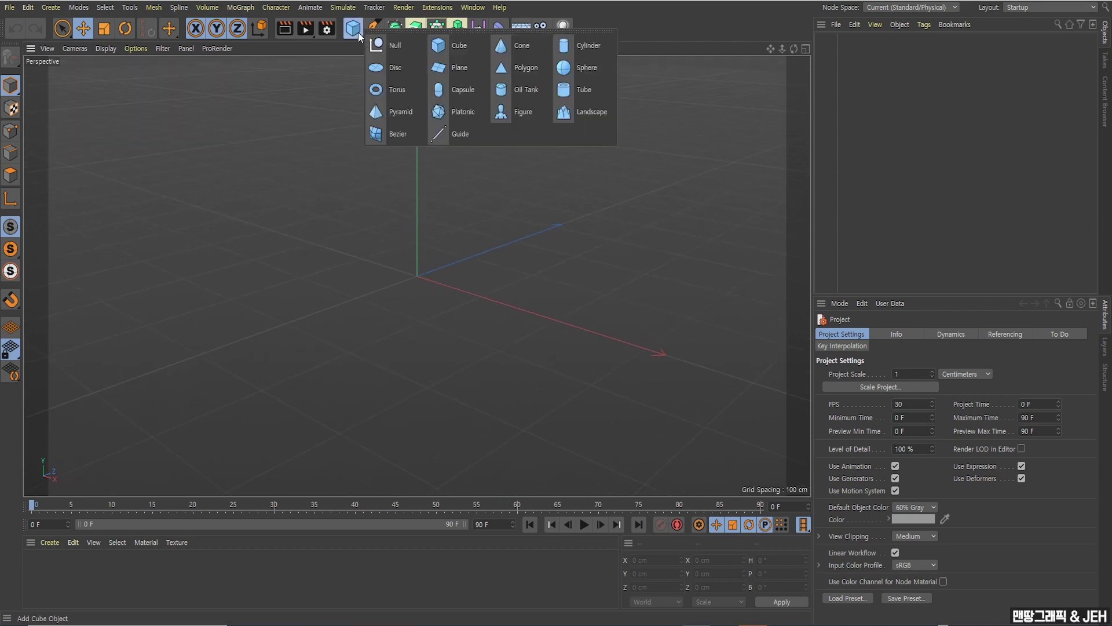
pyautogui.click(582, 49)
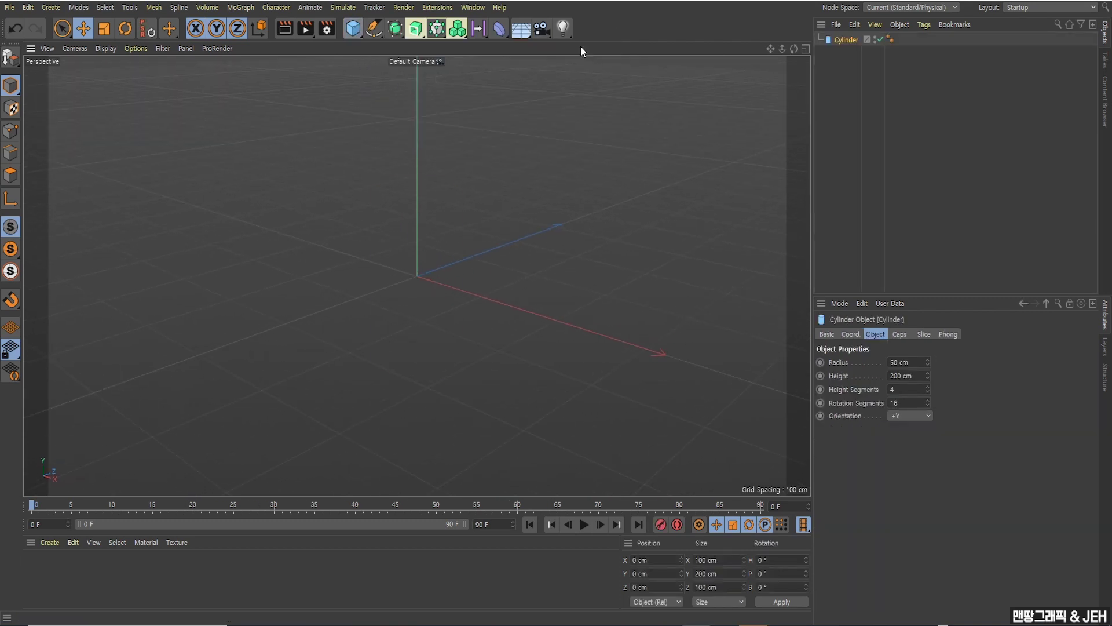
pyautogui.scroll(3, 465, 242)
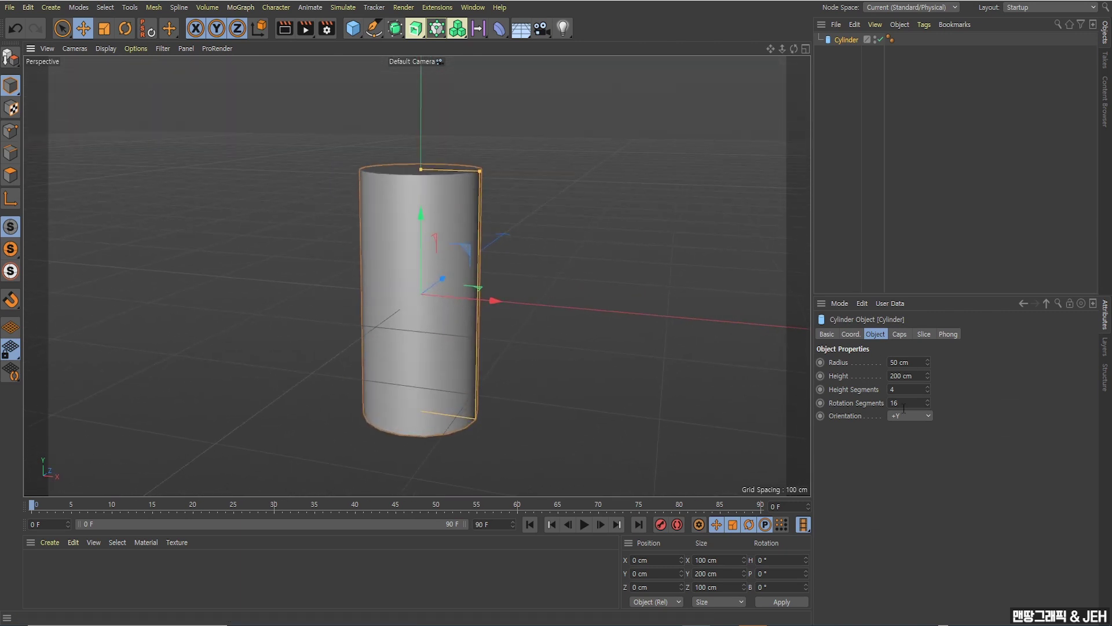
pyautogui.click(893, 389)
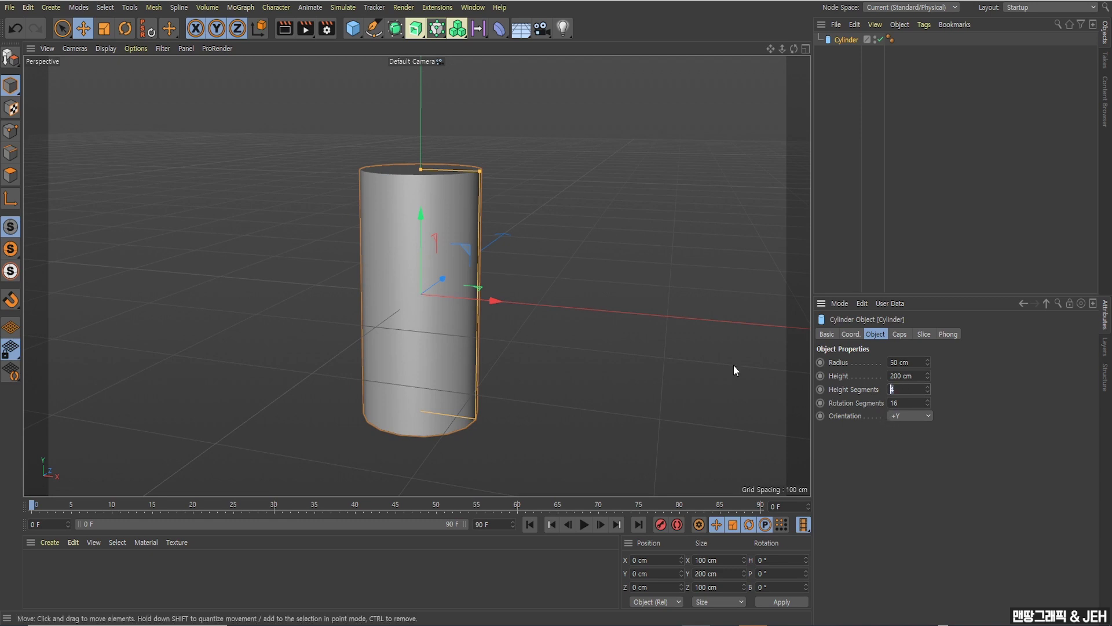
pyautogui.keyDown('alt'); pyautogui.moveTo(442, 219); pyautogui.dragTo(443, 240); pyautogui.keyUp('alt')
# Switch the viewport display to Gouraud Shading (Lines) to show the cylinder's segments.
pyautogui.click(97, 49)
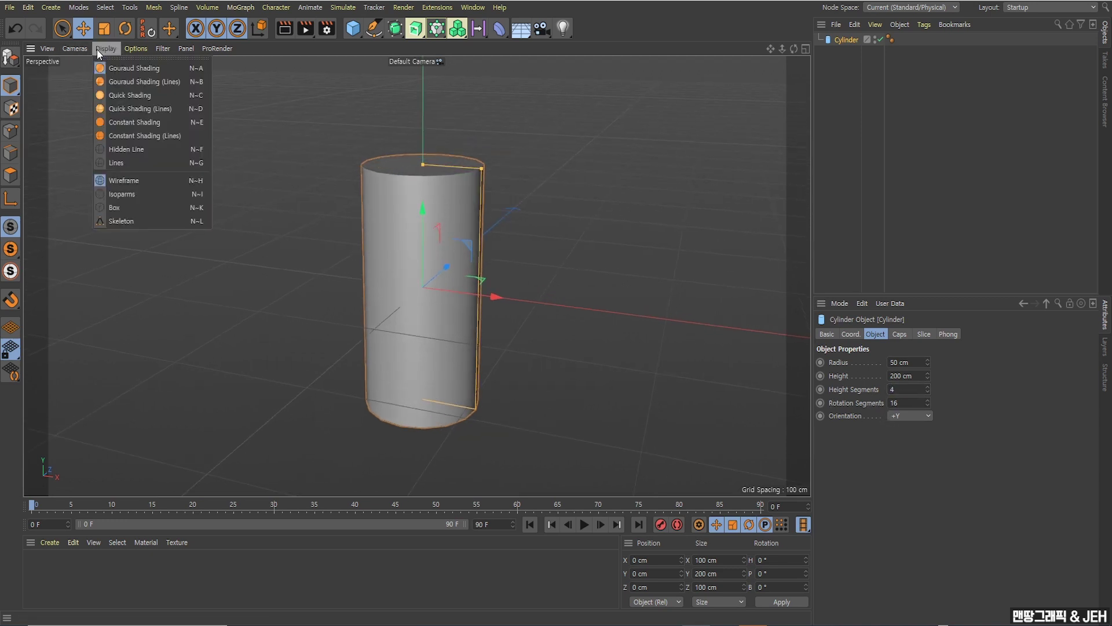
pyautogui.click(121, 79)
pyautogui.scroll(4, 457, 269)
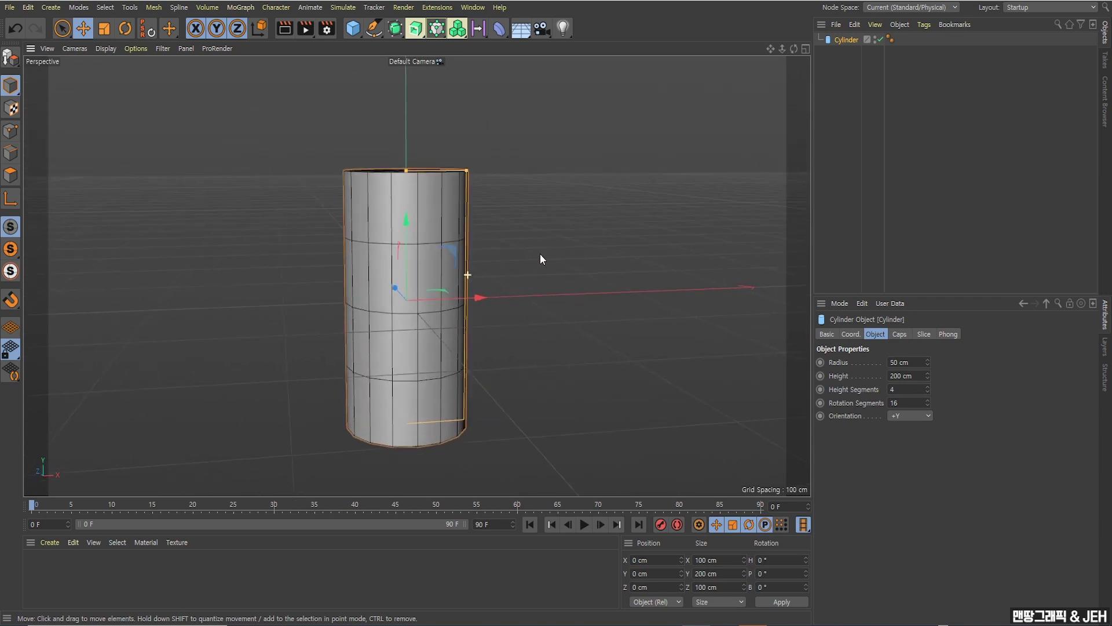
pyautogui.keyDown('alt'); pyautogui.moveTo(449, 270); pyautogui.dragTo(468, 249); pyautogui.keyUp('alt')
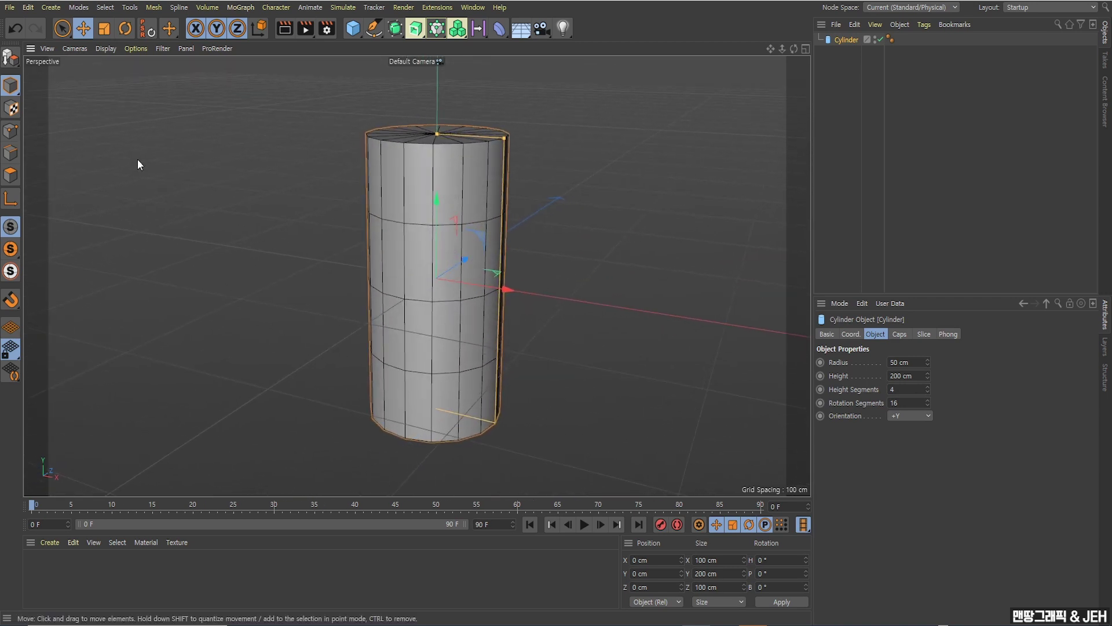
# Convert the cylinder into an editable polygon object and switch to point mode.
pyautogui.click(10, 57)
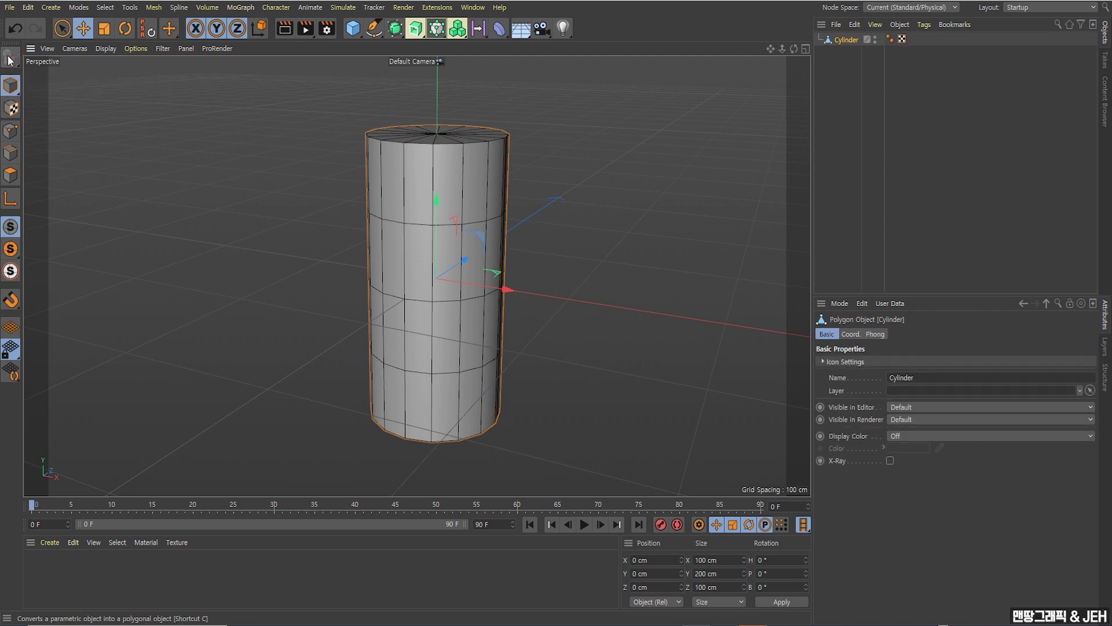
pyautogui.keyDown('alt'); pyautogui.moveTo(384, 270); pyautogui.dragTo(429, 249); pyautogui.keyUp('alt')
pyautogui.click(10, 131)
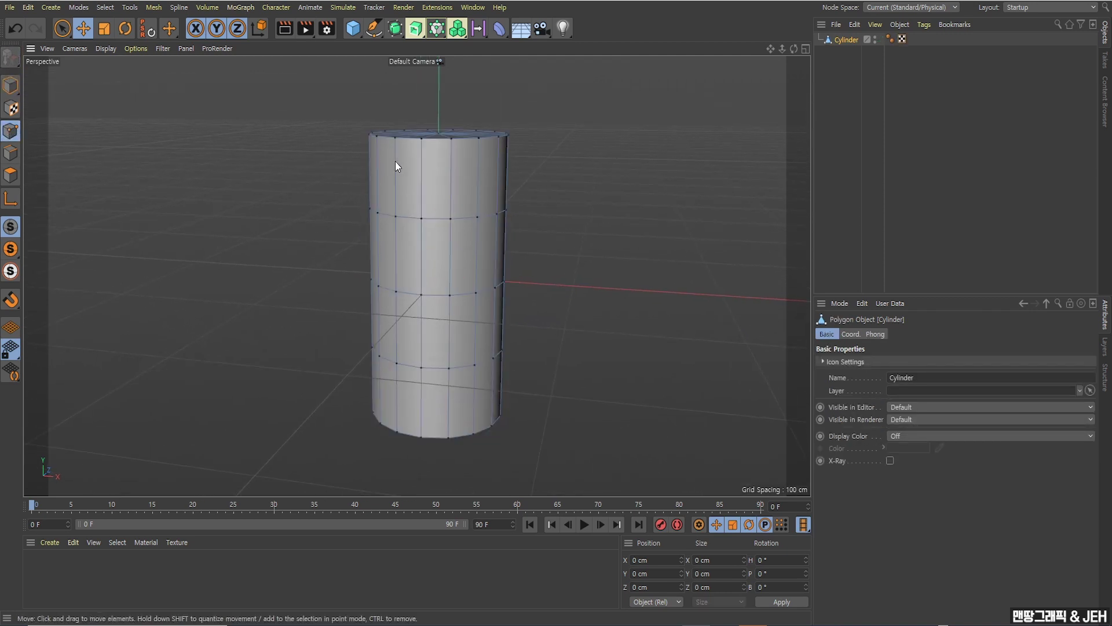
# Select the cylinder's top cap points with Rectangle Selection and lower them to about 75 cm in Y.
pyautogui.press('9')
pyautogui.moveTo(66, 23); pyautogui.dragTo(112, 65)
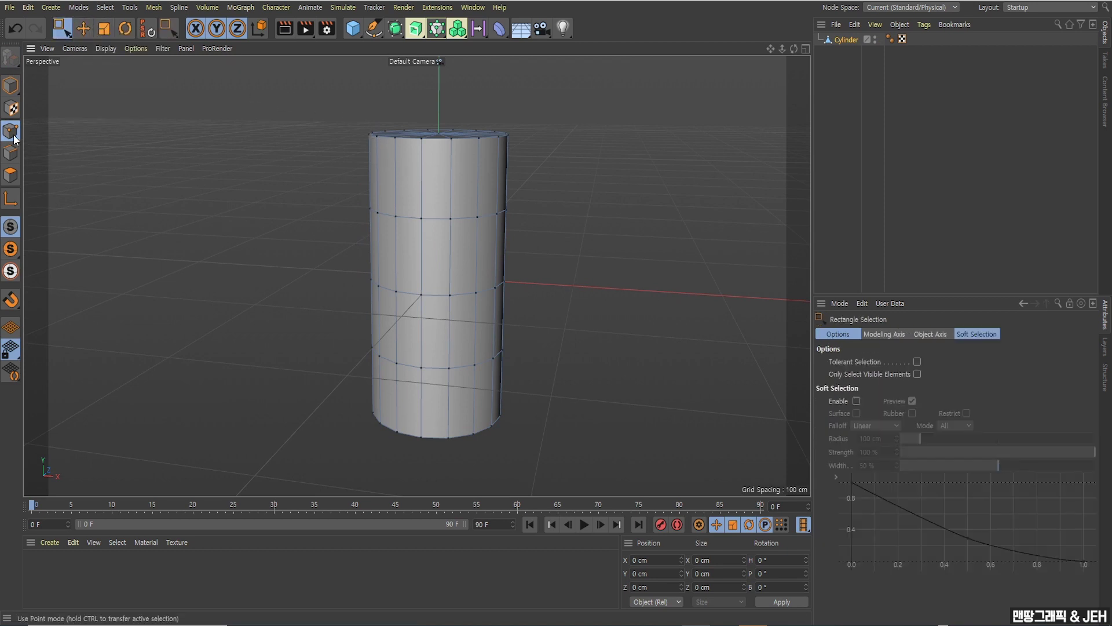
pyautogui.moveTo(351, 95); pyautogui.dragTo(544, 235)
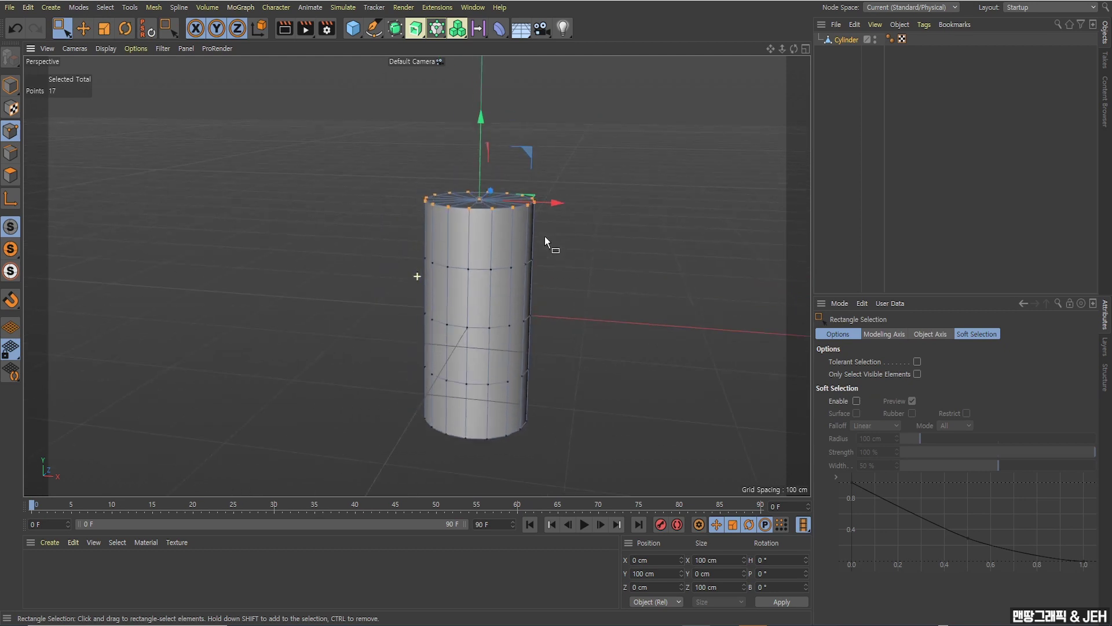
pyautogui.moveTo(475, 127); pyautogui.dragTo(485, 151)
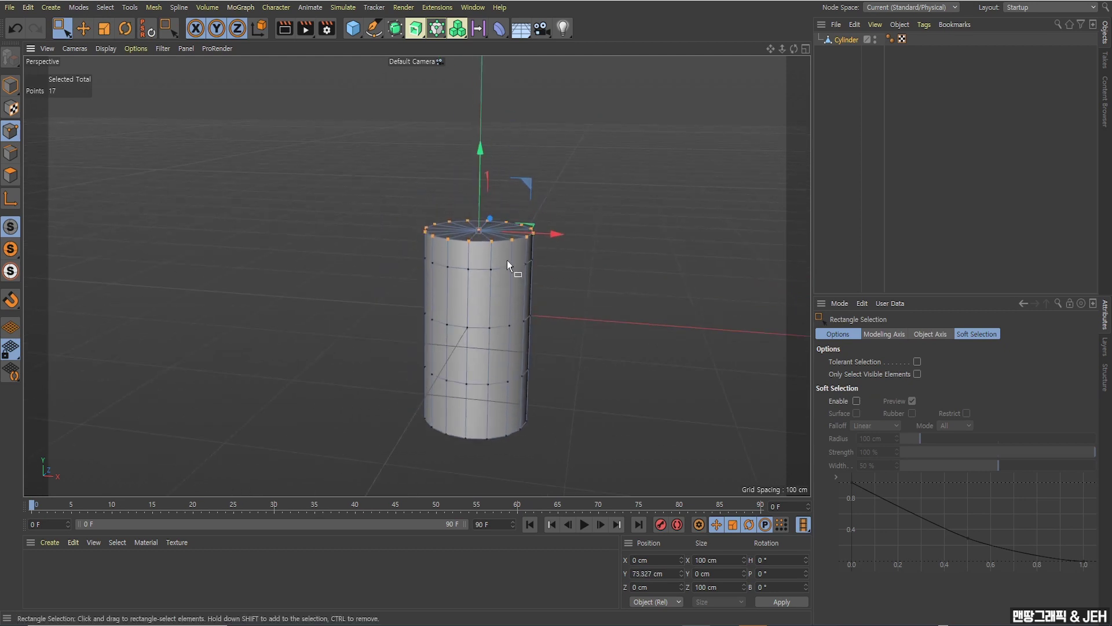
pyautogui.keyDown('alt'); pyautogui.moveTo(506, 259); pyautogui.dragTo(503, 181); pyautogui.keyUp('alt')
# Select the points of the cylinder's top cap and the ring below it, and raise them to about 103 cm in Y.
pyautogui.moveTo(369, 132); pyautogui.dragTo(523, 218)
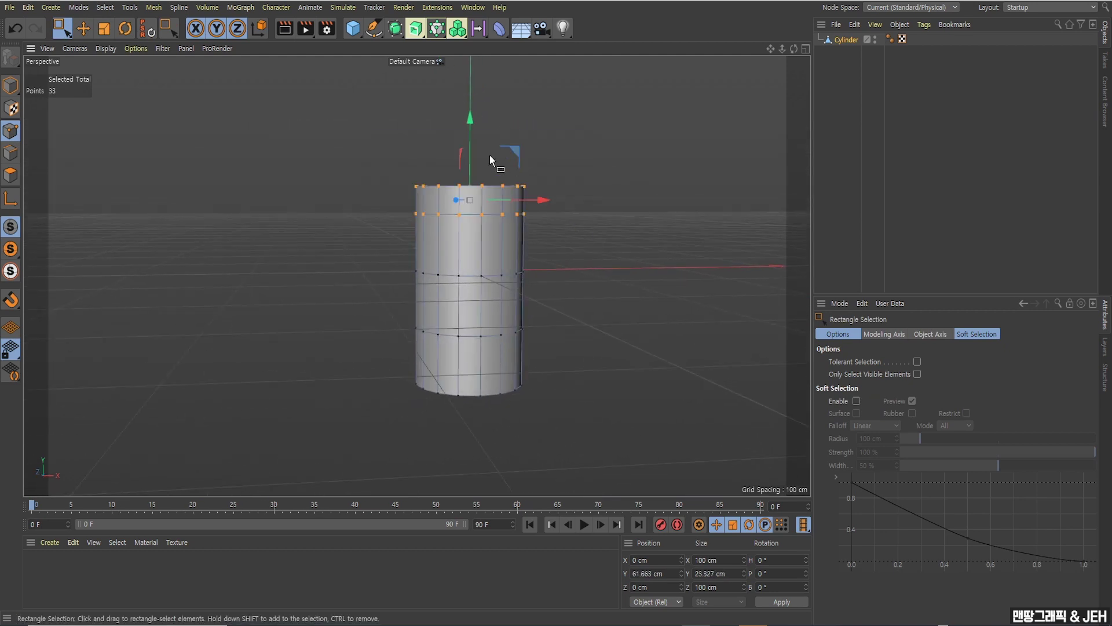
pyautogui.moveTo(471, 142); pyautogui.dragTo(483, 93)
pyautogui.keyDown('alt'); pyautogui.moveTo(506, 225); pyautogui.dragTo(522, 222); pyautogui.keyUp('alt')
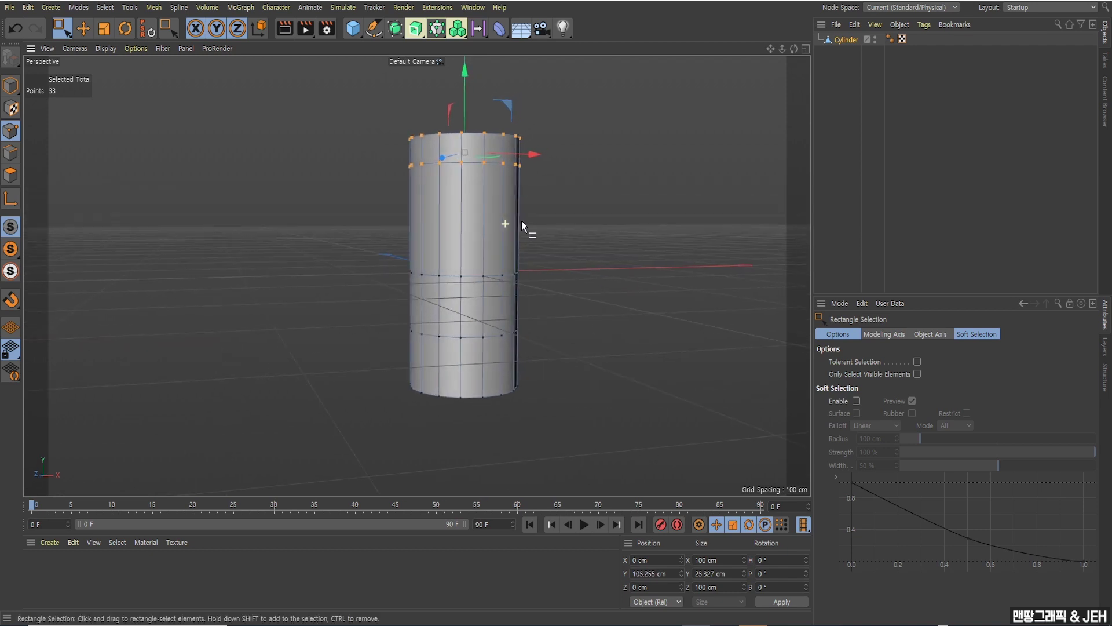
pyautogui.moveTo(436, 214)
pyautogui.keyDown('alt'); pyautogui.mouseDown()
pyautogui.moveTo(453, 222)
pyautogui.moveTo(485, 206)
pyautogui.moveTo(454, 238)
pyautogui.moveTo(442, 224)
pyautogui.mouseUp(); pyautogui.keyUp('alt')
pyautogui.scroll(2, 442, 225)
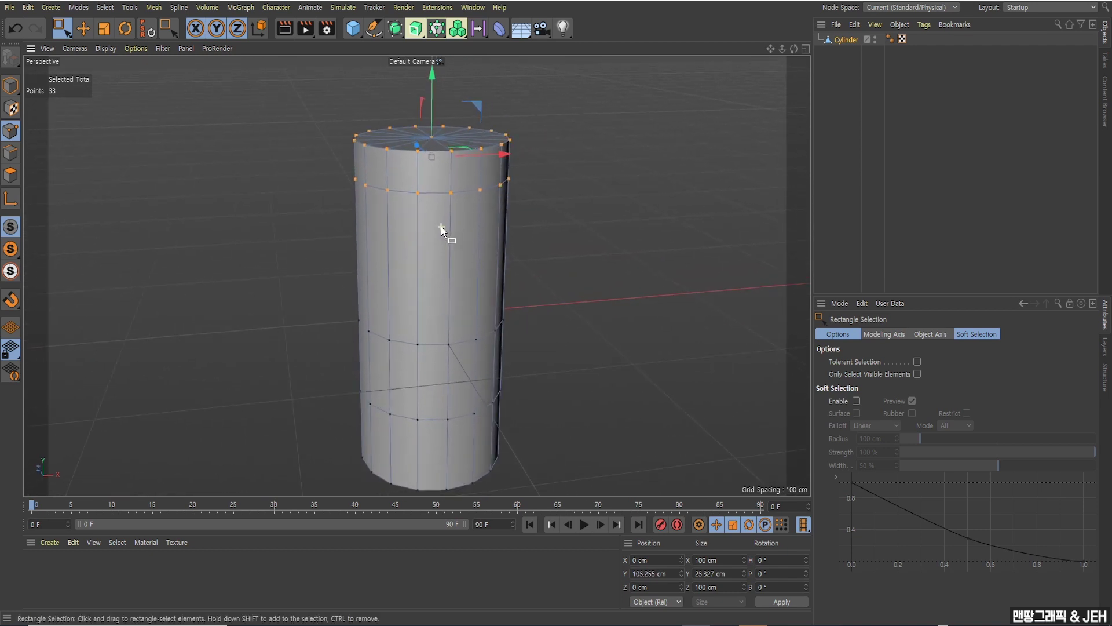
# Add two loop cuts around the cylinder's side below the selected upper ring, at offsets of about 30% and 49%.
pyautogui.rightClick(457, 199)
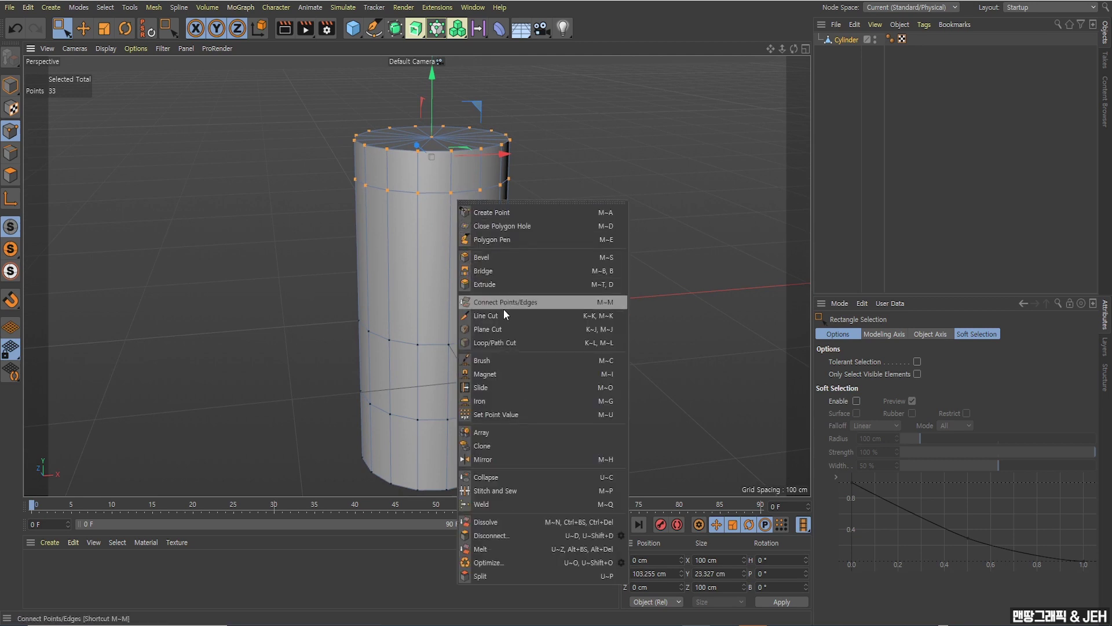
pyautogui.click(494, 343)
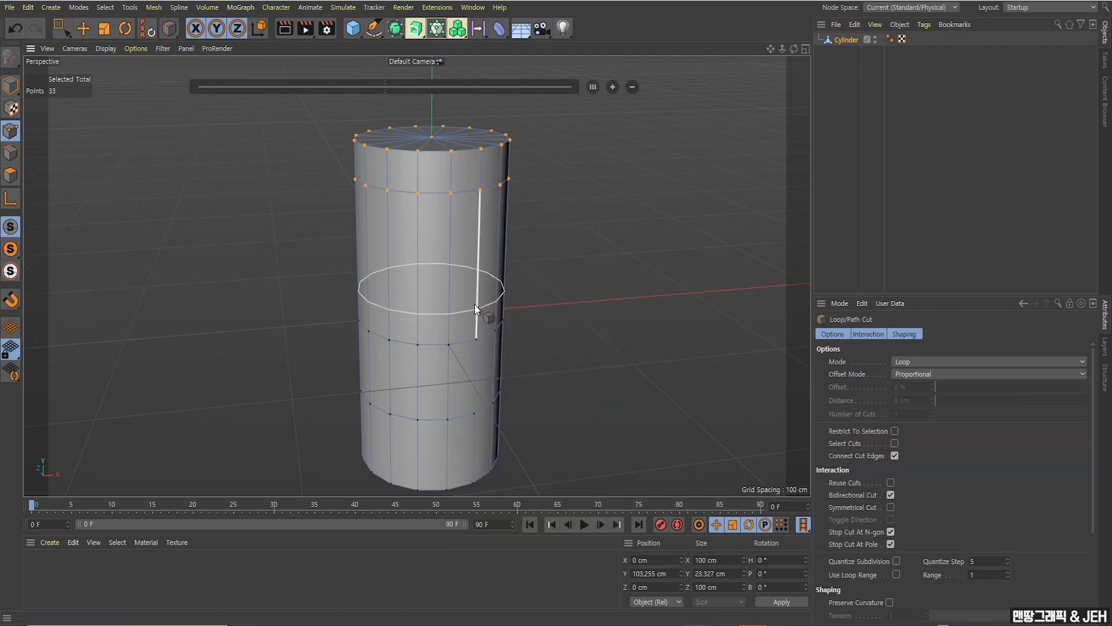
pyautogui.scroll(5, 450, 262)
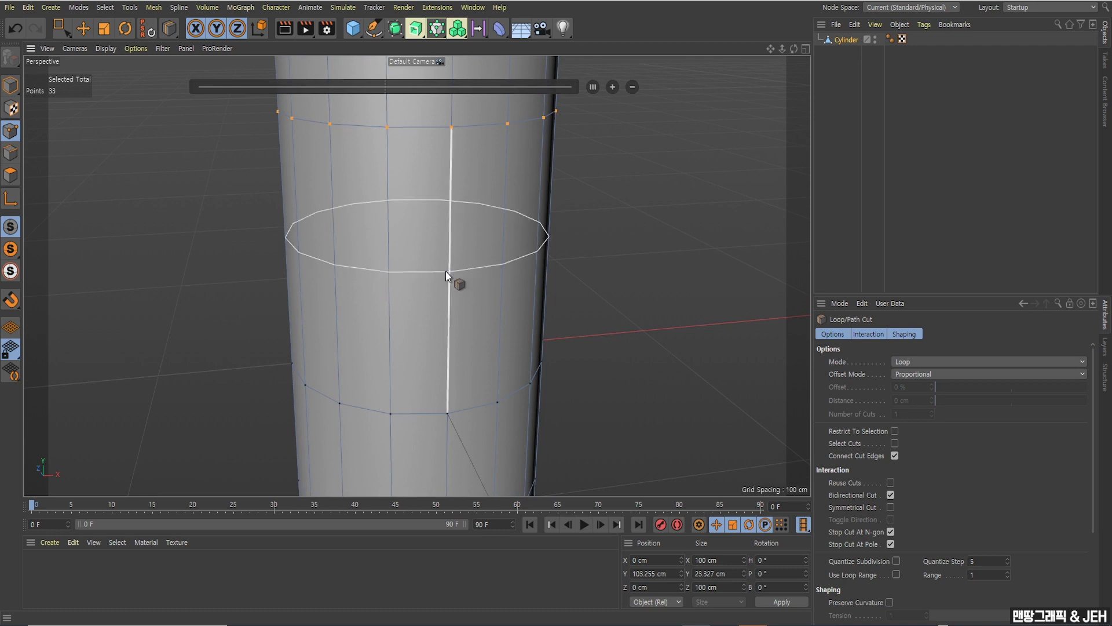
pyautogui.scroll(-2, 449, 270)
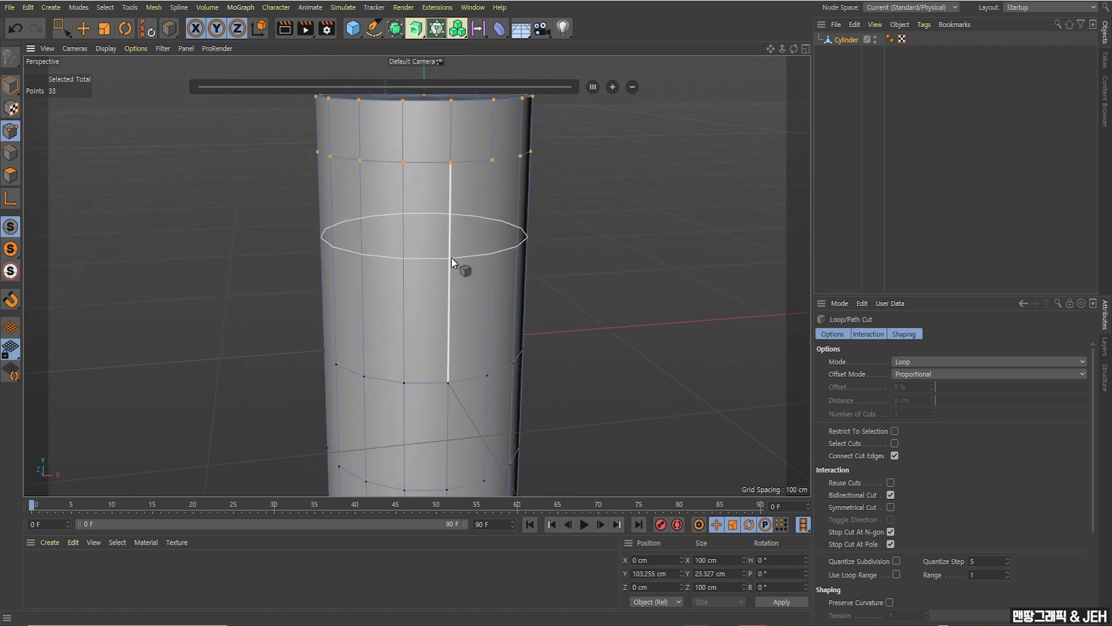
pyautogui.click(449, 233)
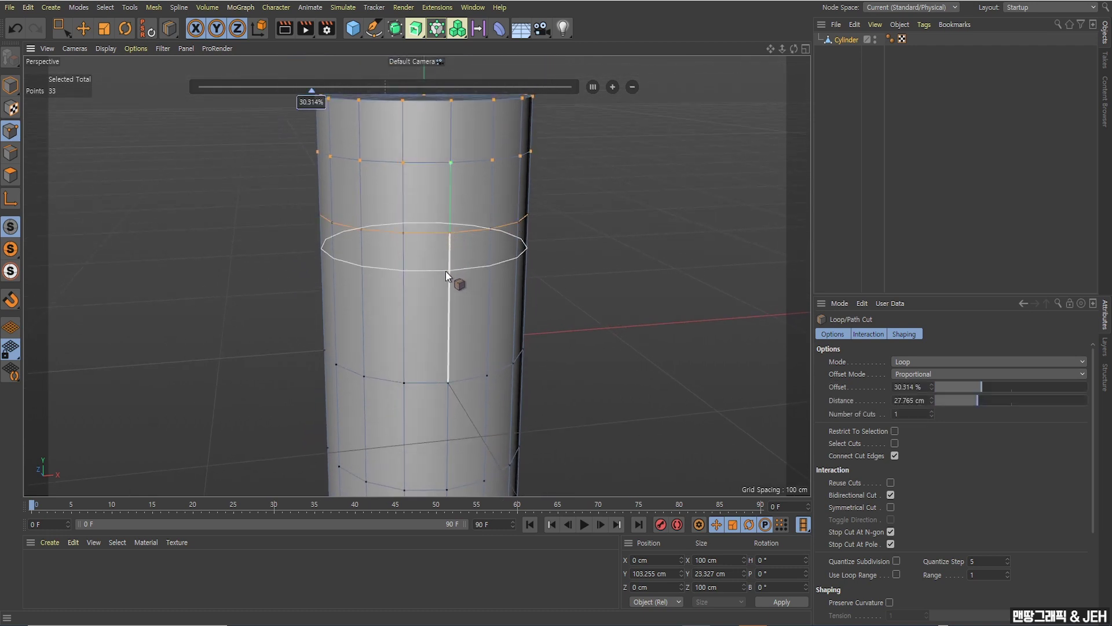
pyautogui.scroll(-2, 448, 318)
pyautogui.scroll(4, 446, 315)
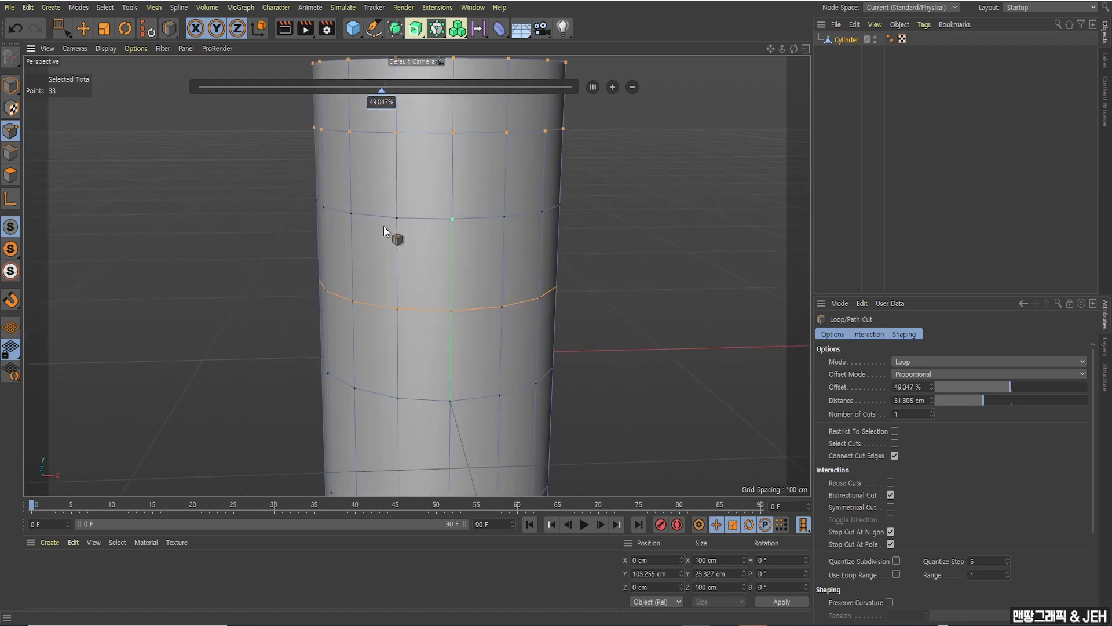
pyautogui.keyDown('alt'); pyautogui.moveTo(489, 320); pyautogui.dragTo(483, 276); pyautogui.keyUp('alt')
# Make a Line Cut across only the visible side of the cylinder, just below the selected ring, and check the back.
pyautogui.rightClick(520, 178)
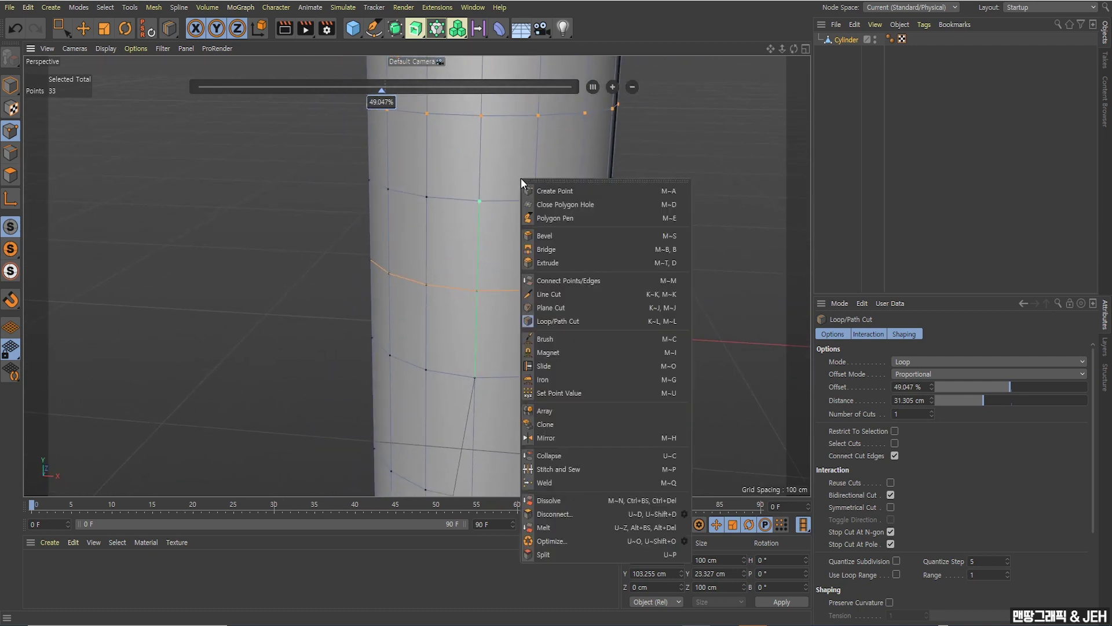
pyautogui.click(547, 295)
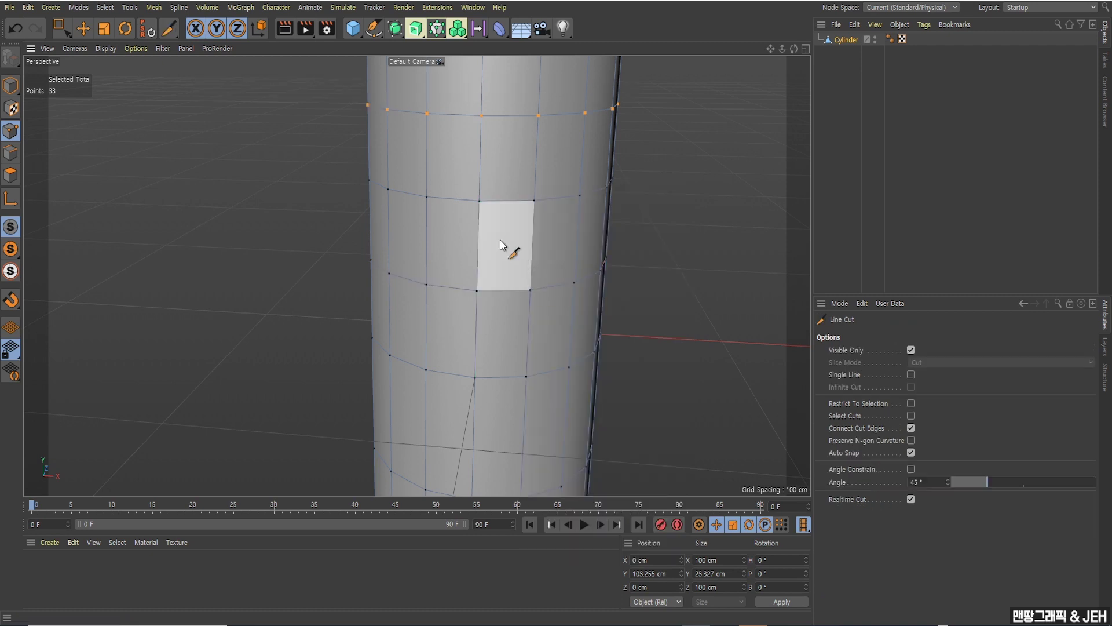
pyautogui.moveTo(499, 240)
pyautogui.keyDown('alt'); pyautogui.mouseDown()
pyautogui.moveTo(481, 288)
pyautogui.moveTo(501, 255)
pyautogui.moveTo(495, 263)
pyautogui.moveTo(489, 233)
pyautogui.mouseUp(); pyautogui.keyUp('alt')
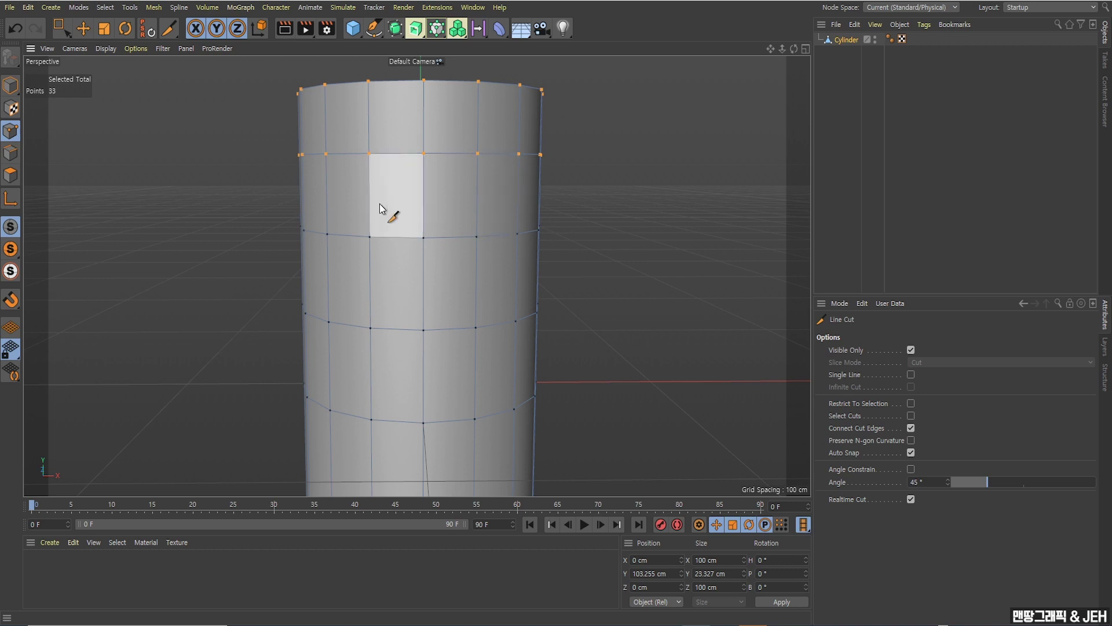
pyautogui.click(199, 188)
pyautogui.click(718, 174)
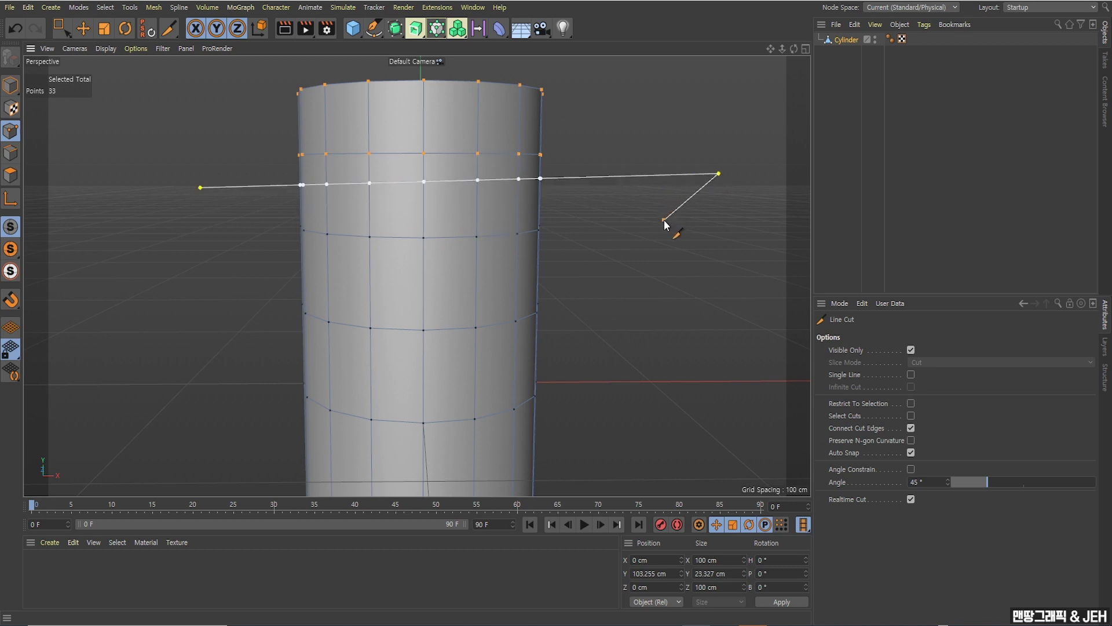
pyautogui.press('Escape')
pyautogui.keyDown('alt'); pyautogui.moveTo(307, 207); pyautogui.dragTo(447, 218); pyautogui.keyUp('alt')
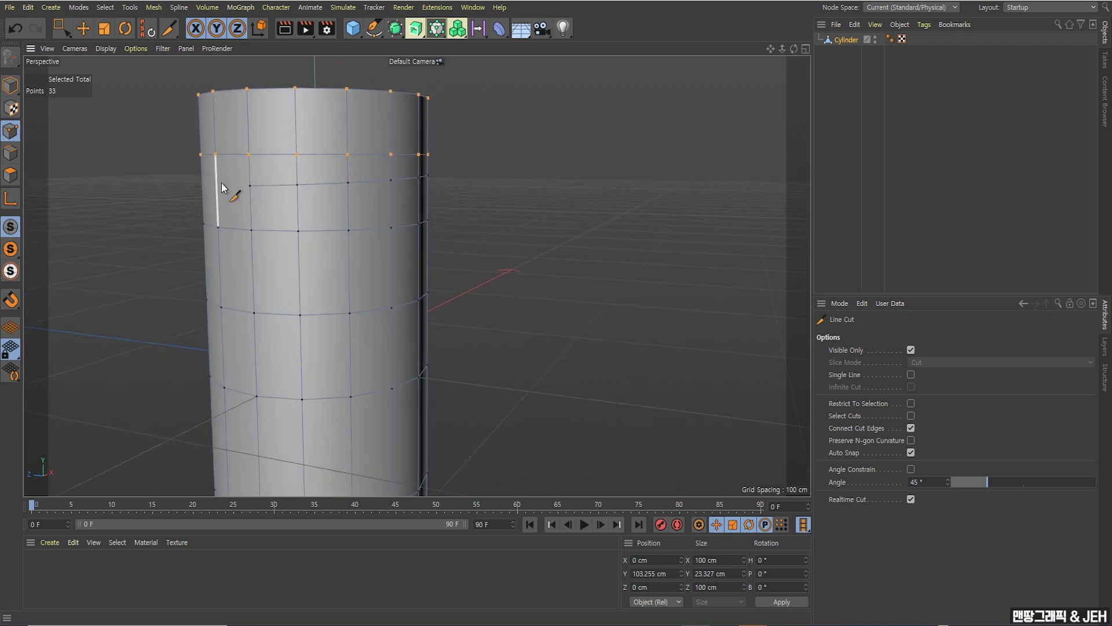
pyautogui.keyDown('alt'); pyautogui.moveTo(221, 183); pyautogui.dragTo(472, 231); pyautogui.keyUp('alt')
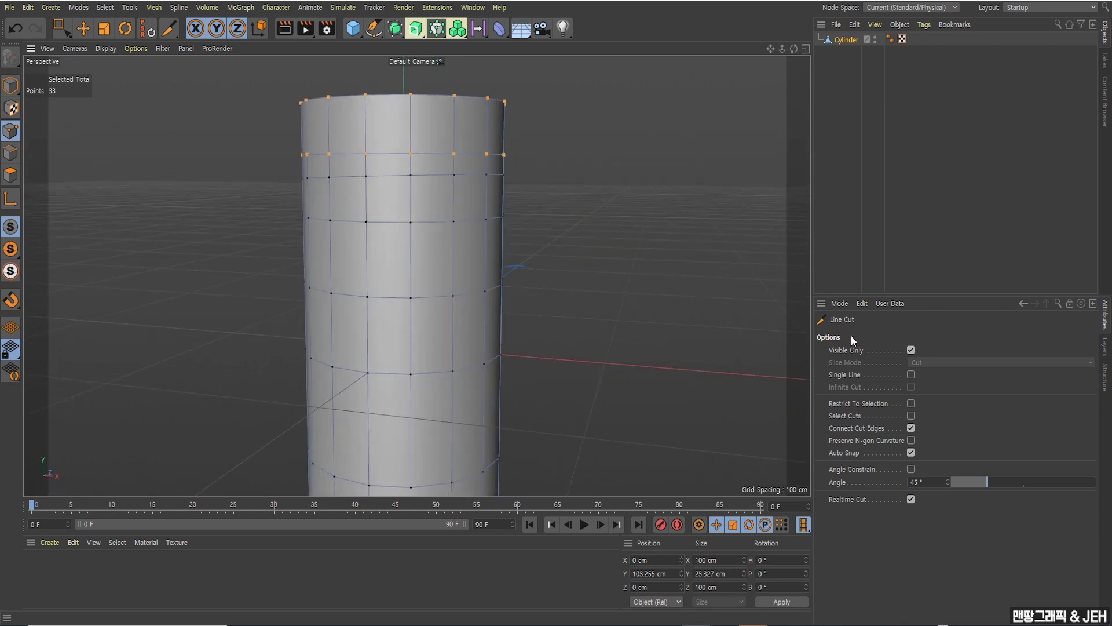
# Turn off Visible Only for Line Cut and cut a slightly slanted line through the whole cylinder, front and back.
pyautogui.click(911, 350)
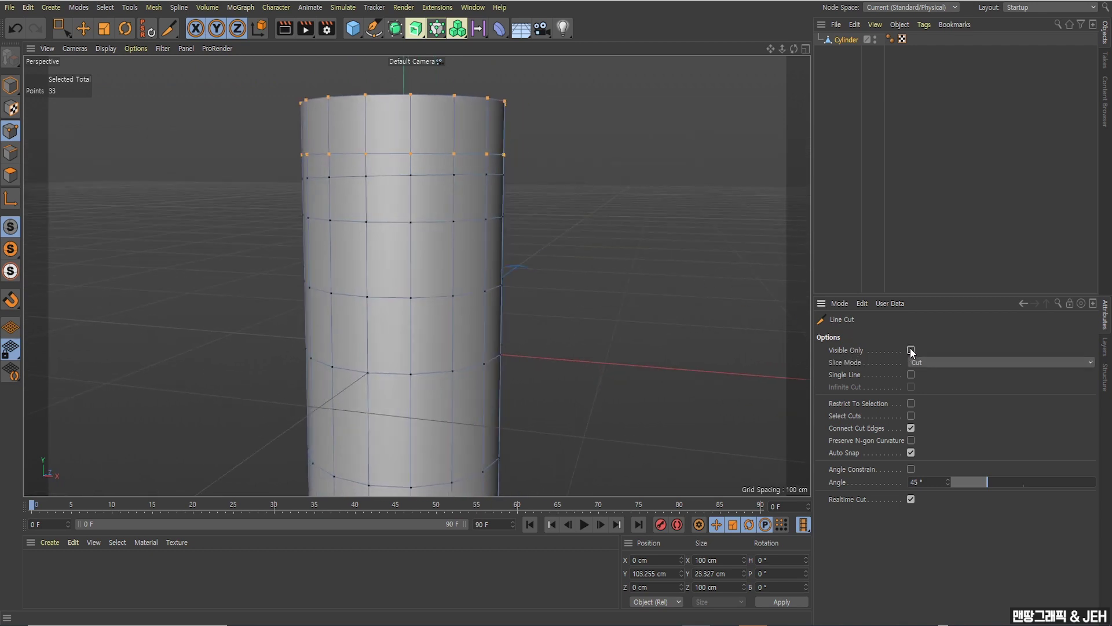
pyautogui.click(207, 238)
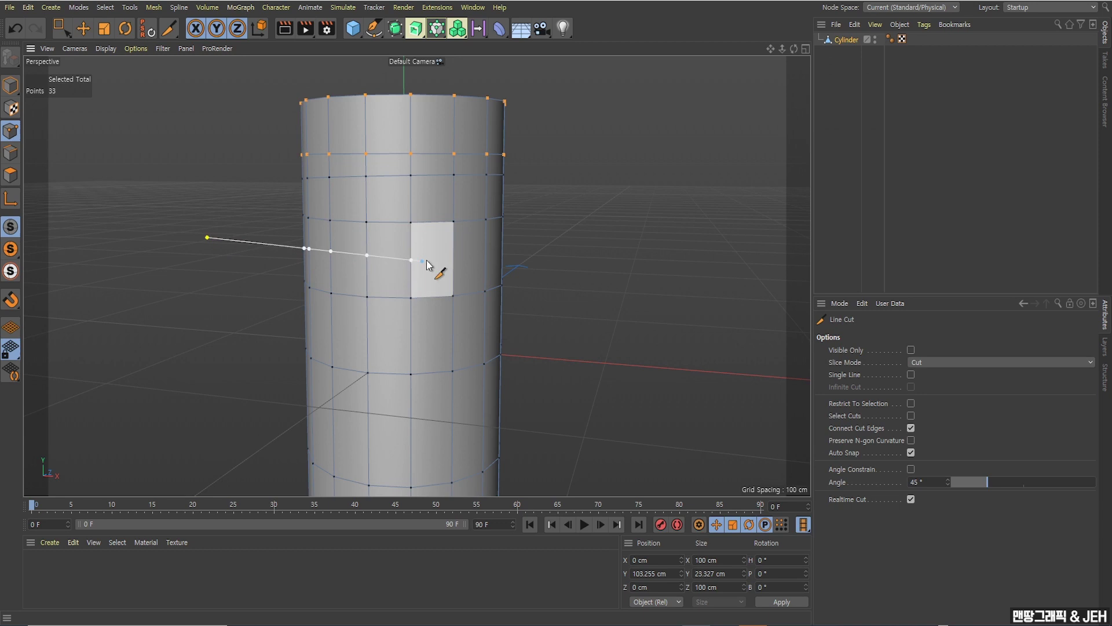
pyautogui.click(626, 240)
pyautogui.press('Escape')
pyautogui.keyDown('alt'); pyautogui.moveTo(631, 246); pyautogui.dragTo(690, 241); pyautogui.keyUp('alt')
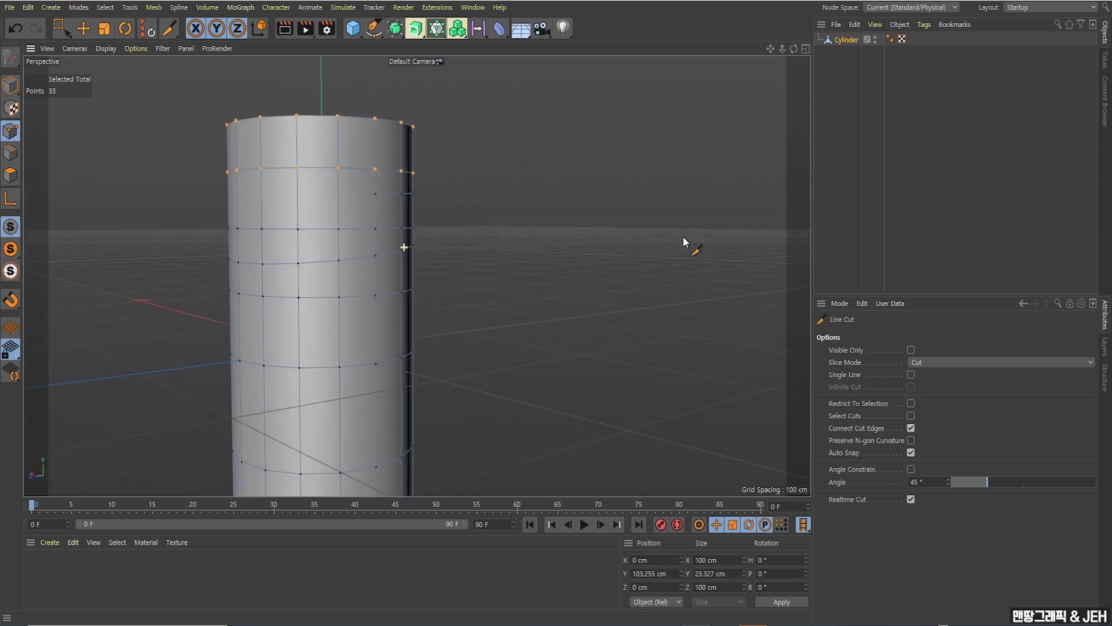
pyautogui.keyDown('alt'); pyautogui.moveTo(238, 269); pyautogui.dragTo(485, 313); pyautogui.keyUp('alt')
# In the front view, lasso-select all points above the slanted through-cut and delete them.
pyautogui.click(83, 28)
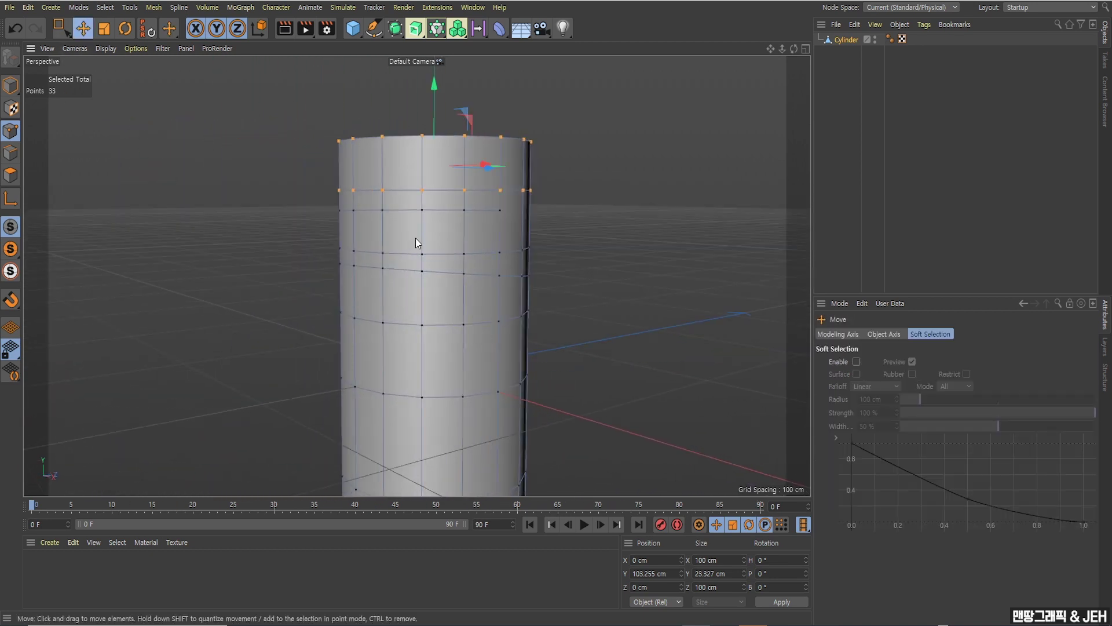
pyautogui.scroll(2, 384, 229)
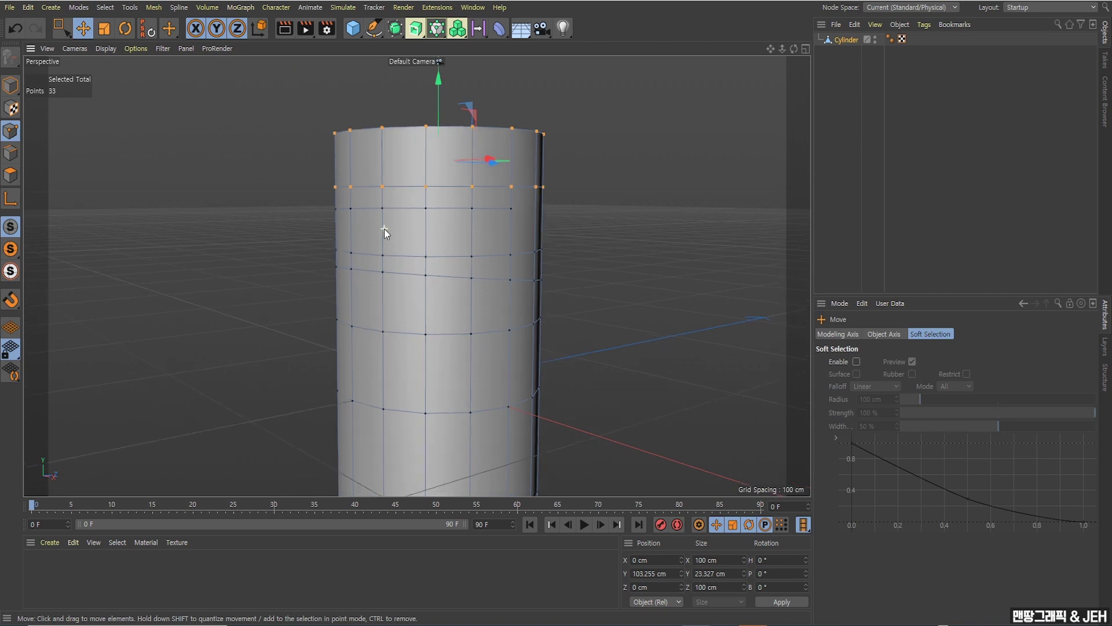
pyautogui.middleClick(437, 231)
pyautogui.middleClick(571, 312)
pyautogui.scroll(5, 406, 246)
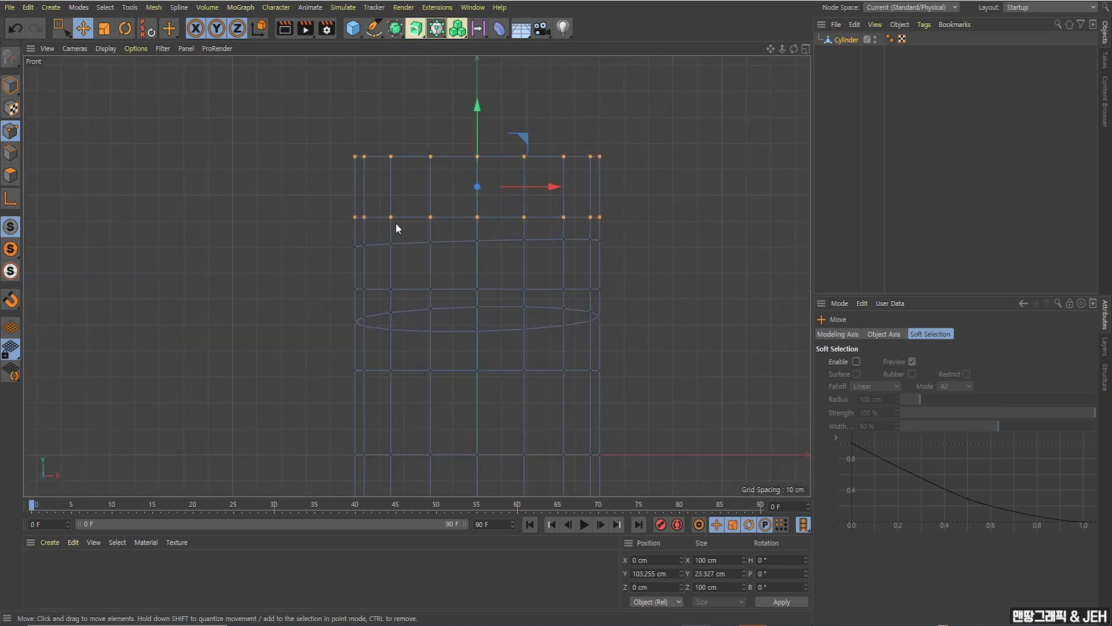
pyautogui.click(61, 26)
pyautogui.click(96, 89)
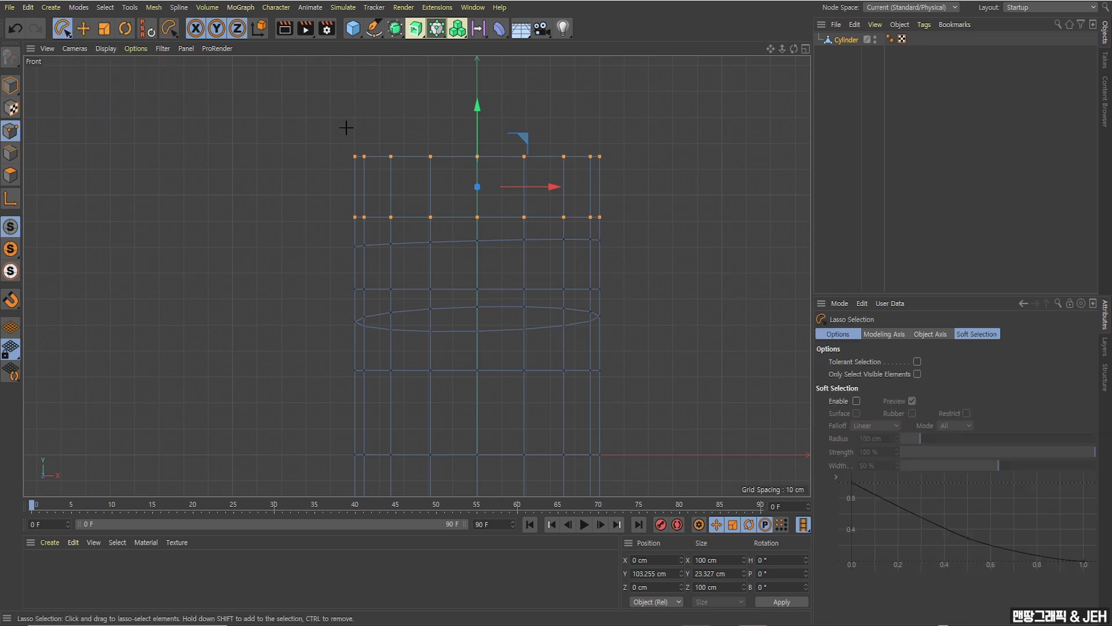
pyautogui.moveTo(346, 127)
pyautogui.mouseDown()
pyautogui.moveTo(278, 256)
pyautogui.moveTo(322, 295)
pyautogui.moveTo(398, 315)
pyautogui.moveTo(442, 299)
pyautogui.mouseUp()
pyautogui.moveTo(343, 139)
pyautogui.mouseDown()
pyautogui.moveTo(327, 312)
pyautogui.moveTo(563, 293)
pyautogui.moveTo(604, 303)
pyautogui.moveTo(645, 157)
pyautogui.moveTo(355, 142)
pyautogui.moveTo(311, 163)
pyautogui.mouseUp()
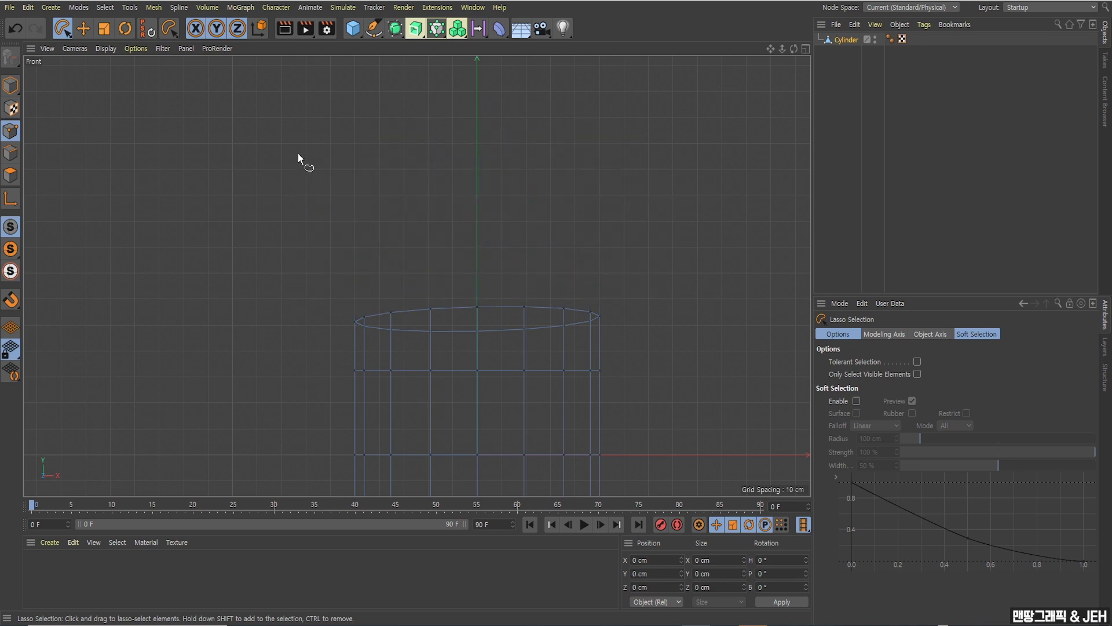
# In the perspective view, cap the cylinder's open slanted end with Close Polygon Hole.
pyautogui.middleClick(298, 153)
pyautogui.middleClick(218, 168)
pyautogui.keyDown('alt'); pyautogui.moveTo(516, 241); pyautogui.dragTo(364, 214); pyautogui.keyUp('alt')
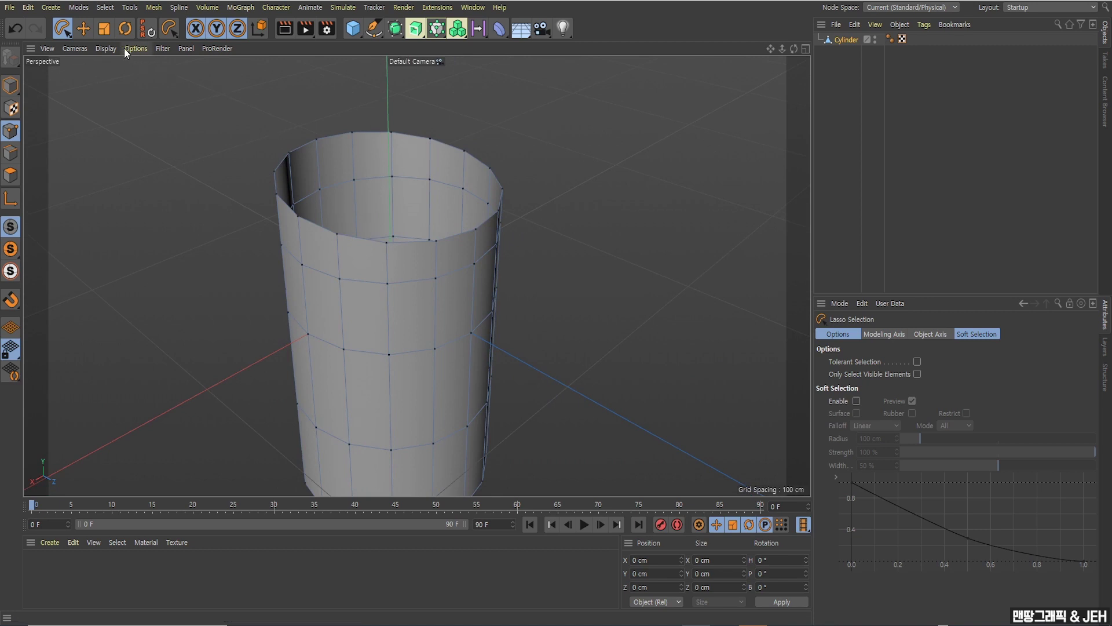
pyautogui.click(83, 28)
pyautogui.scroll(5, 350, 228)
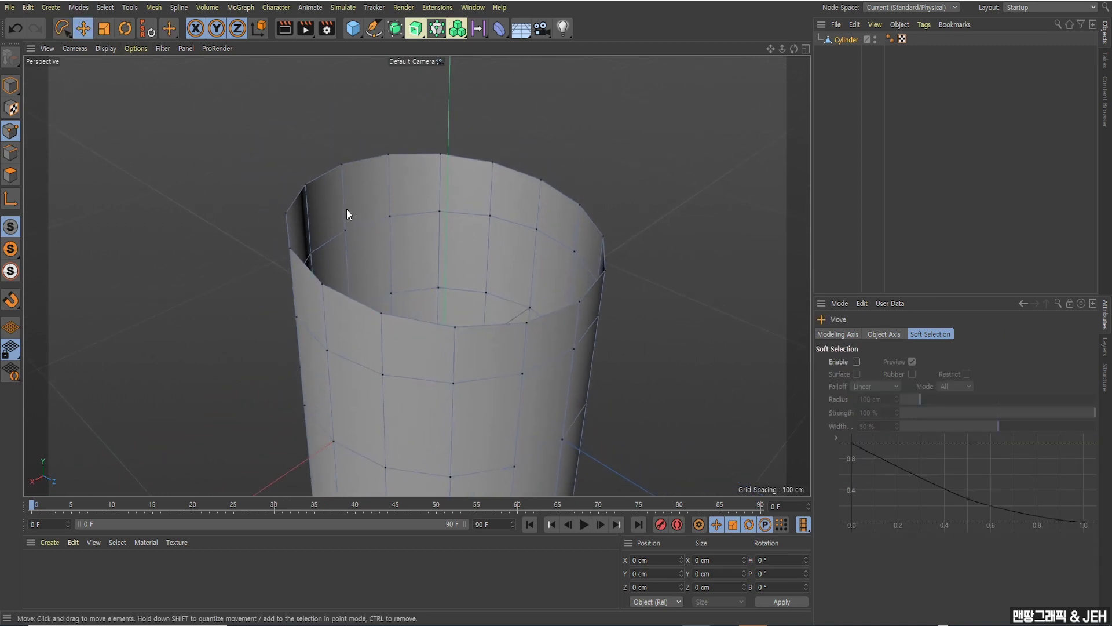
pyautogui.rightClick(540, 187)
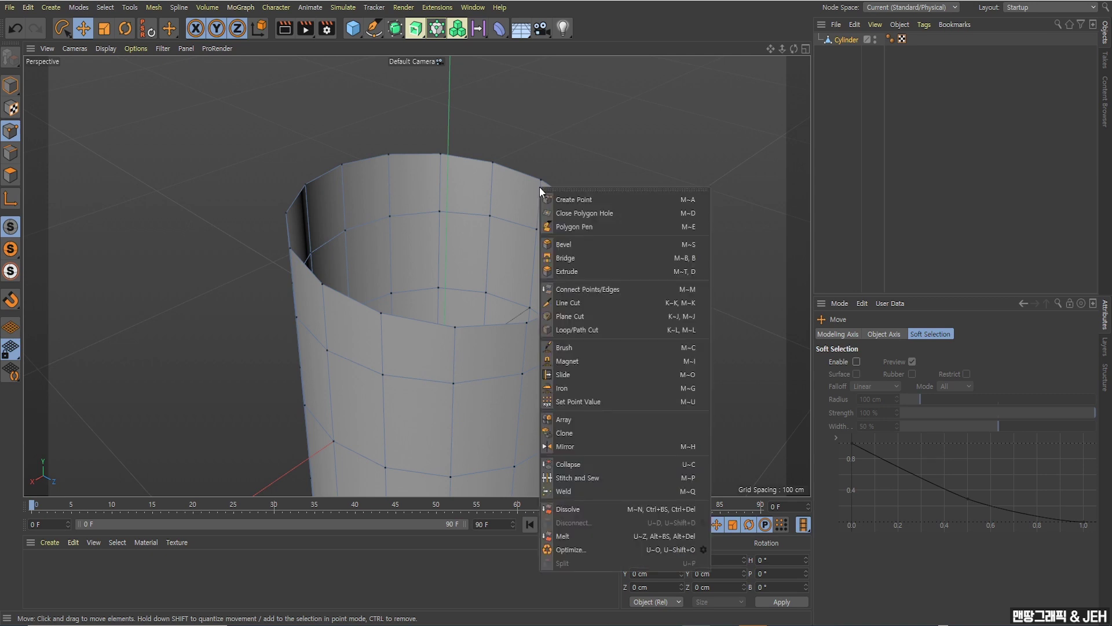
pyautogui.click(575, 213)
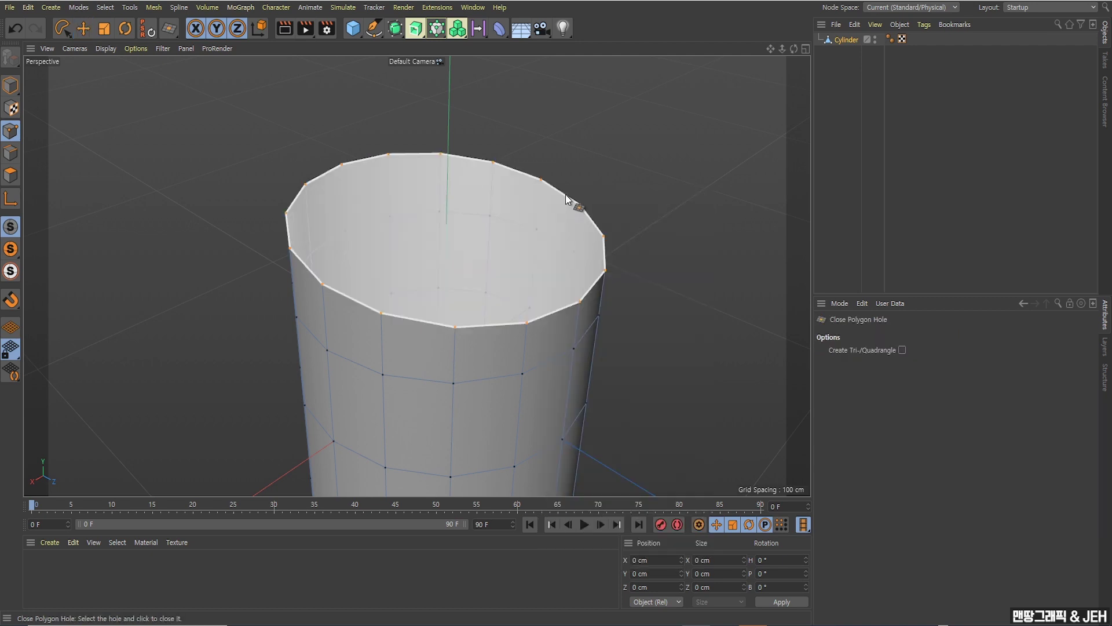
pyautogui.click(566, 193)
pyautogui.scroll(-3, 566, 197)
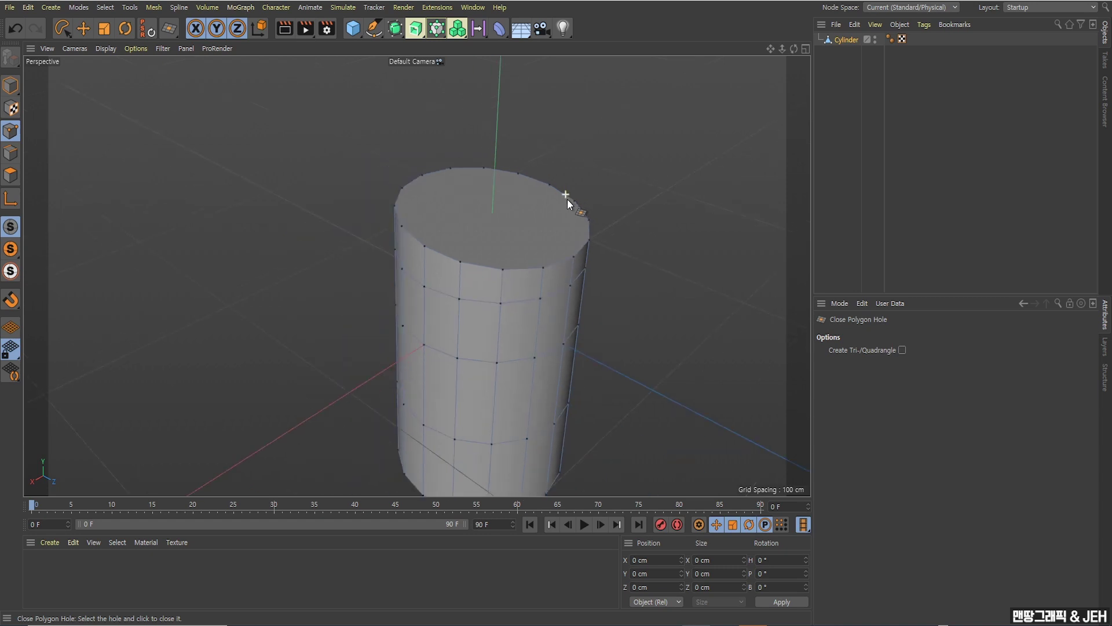
pyautogui.keyDown('alt'); pyautogui.moveTo(565, 197); pyautogui.dragTo(478, 233); pyautogui.keyUp('alt')
pyautogui.scroll(2, 531, 203)
pyautogui.scroll(1, 479, 233)
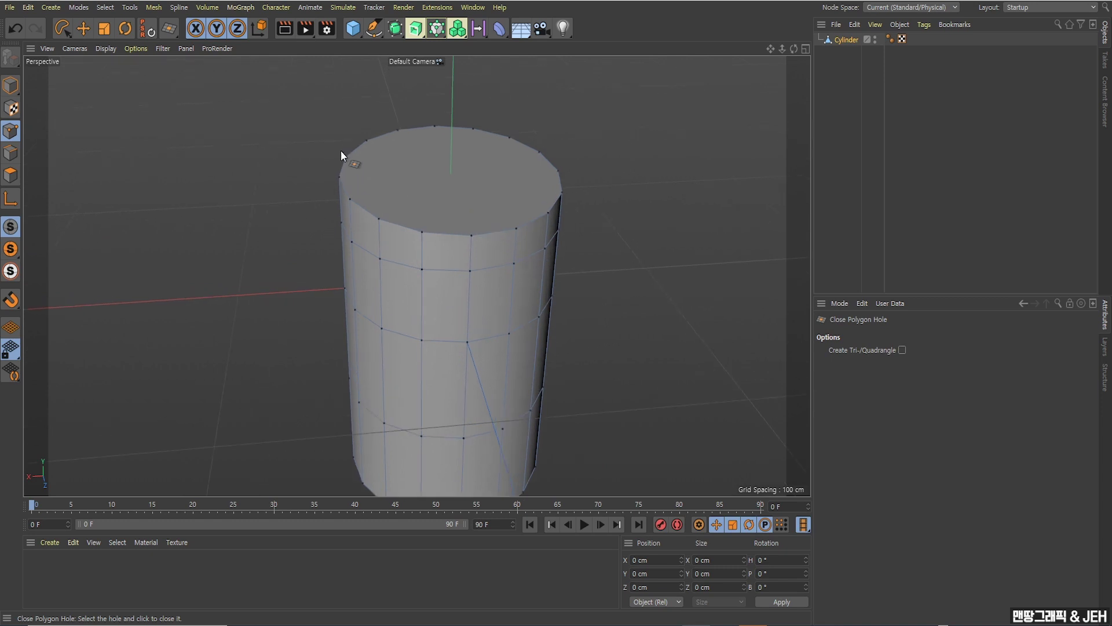
# Select the new cap polygon in polygon mode and inset it with Extrude Inner by about 19.9 cm.
pyautogui.click(81, 26)
pyautogui.click(10, 174)
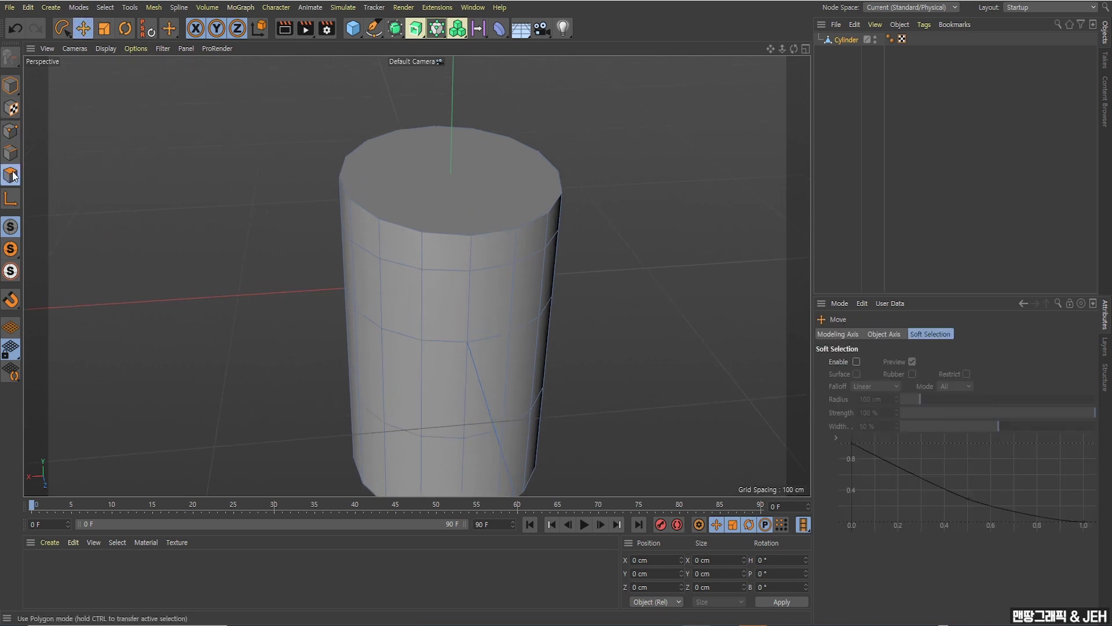
pyautogui.click(408, 206)
pyautogui.click(433, 184)
pyautogui.scroll(2, 430, 190)
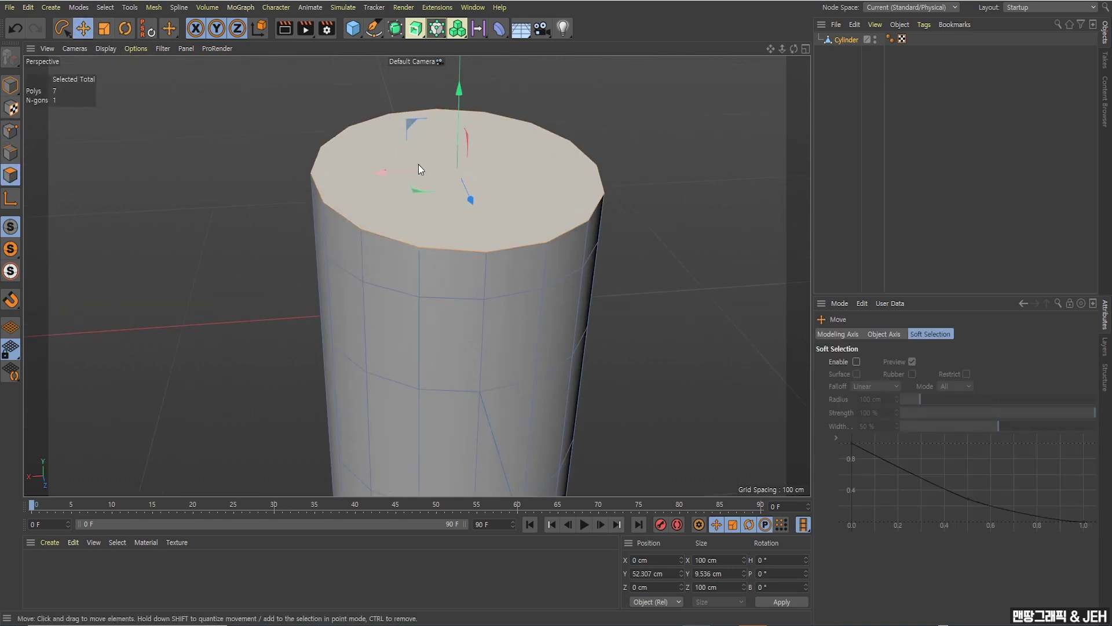
pyautogui.rightClick(389, 187)
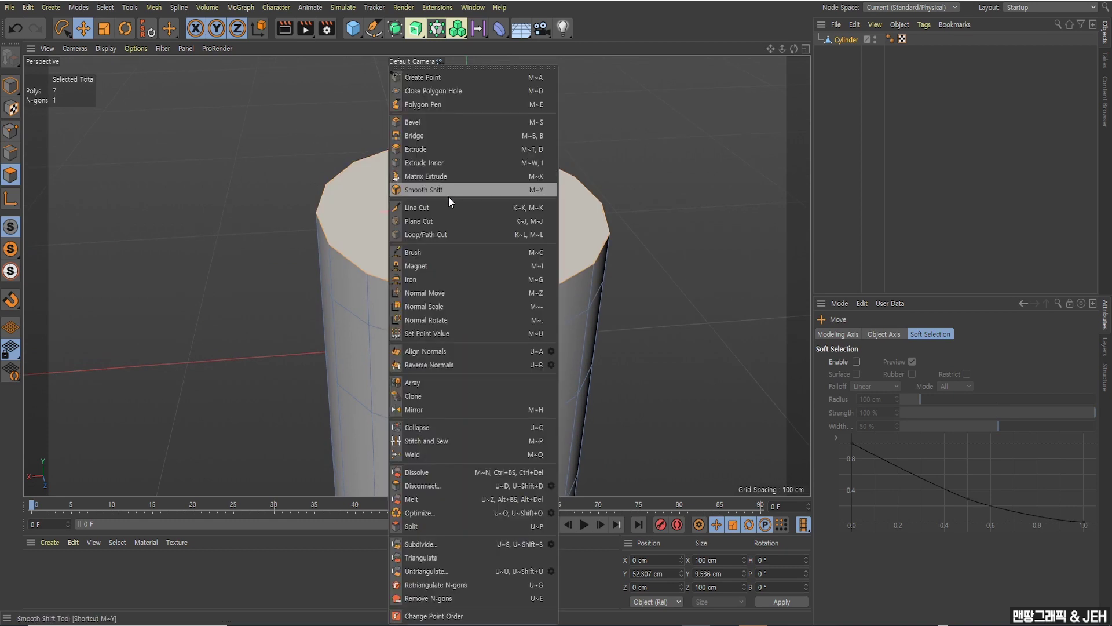
pyautogui.click(409, 164)
pyautogui.moveTo(531, 194); pyautogui.dragTo(612, 198)
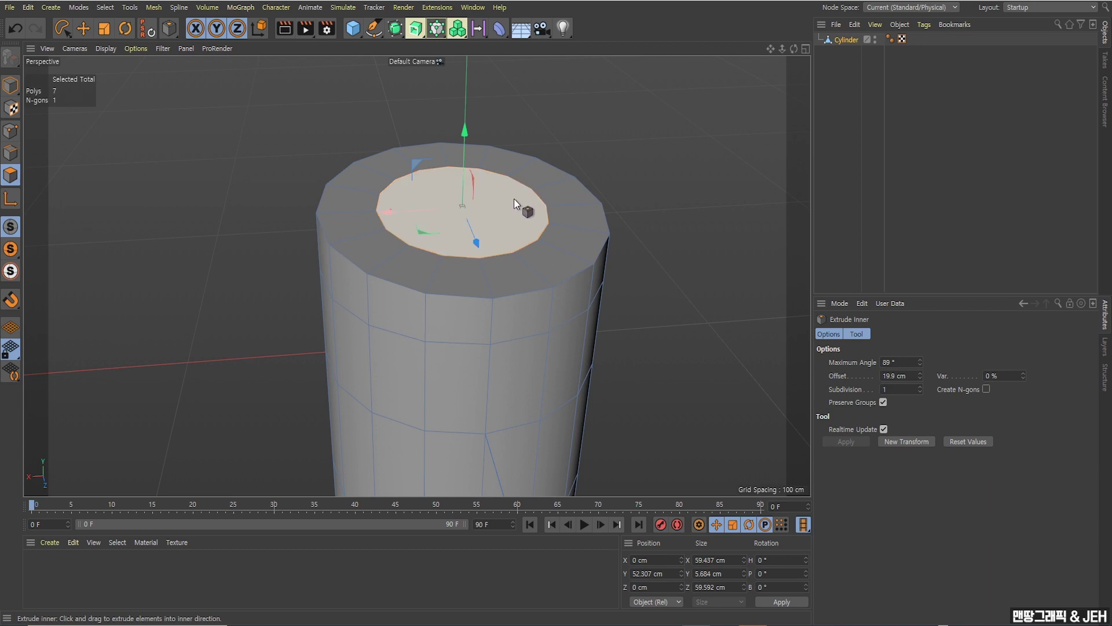
# Extrude the inset cap face outward by about 72.6 cm to form a narrower neck.
pyautogui.rightClick(513, 199)
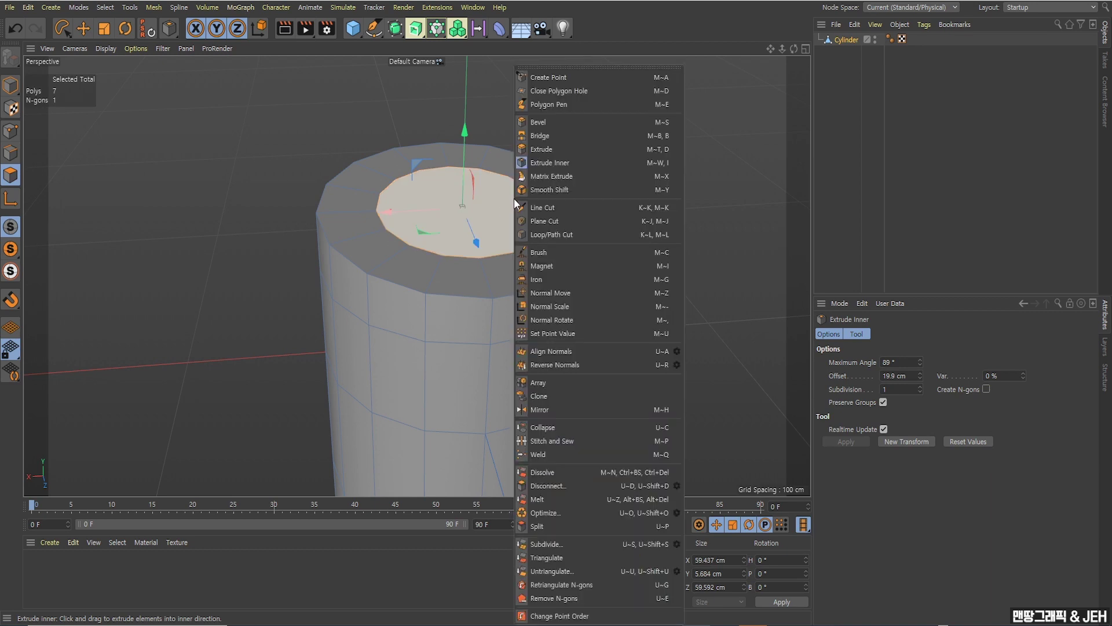
pyautogui.click(539, 150)
pyautogui.moveTo(520, 202); pyautogui.dragTo(829, 202)
pyautogui.scroll(-2, 452, 242)
pyautogui.scroll(-3, 455, 243)
pyautogui.moveTo(458, 244)
pyautogui.keyDown('alt'); pyautogui.mouseDown()
pyautogui.moveTo(537, 205)
pyautogui.moveTo(464, 232)
pyautogui.mouseUp(); pyautogui.keyUp('alt')
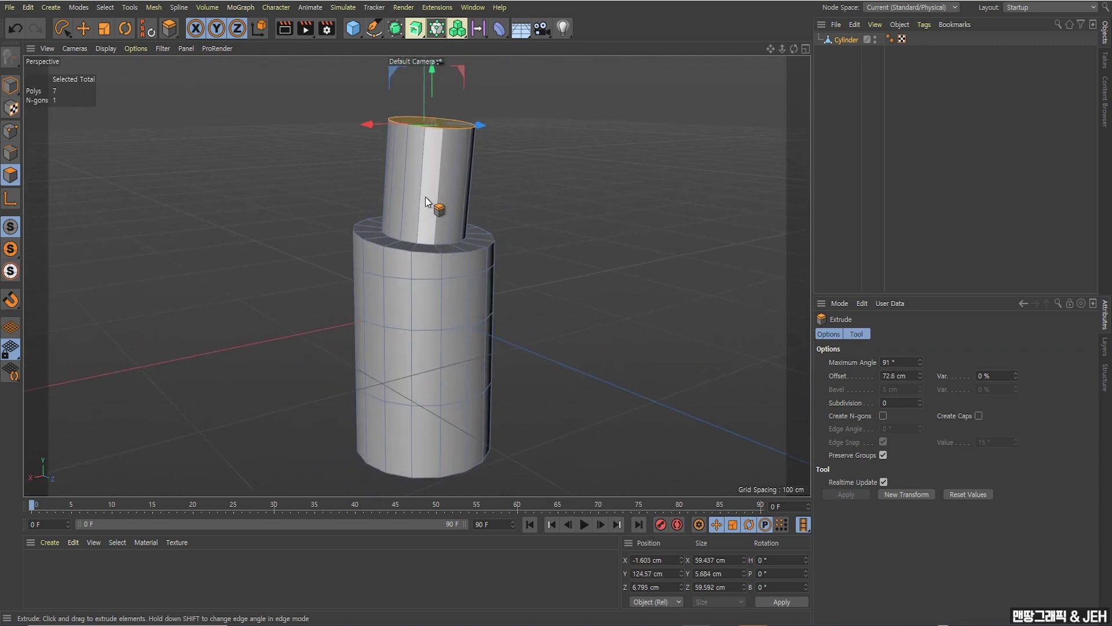
# Add three loop cuts around the neck: just below its top rim, at about 28.6% offset, and lower down toward its base.
pyautogui.keyDown('alt'); pyautogui.moveTo(426, 196); pyautogui.dragTo(420, 252, button='middle'); pyautogui.keyUp('alt')
pyautogui.scroll(4, 414, 215)
pyautogui.keyDown('alt'); pyautogui.moveTo(430, 175); pyautogui.dragTo(450, 239); pyautogui.keyUp('alt')
pyautogui.scroll(3, 419, 225)
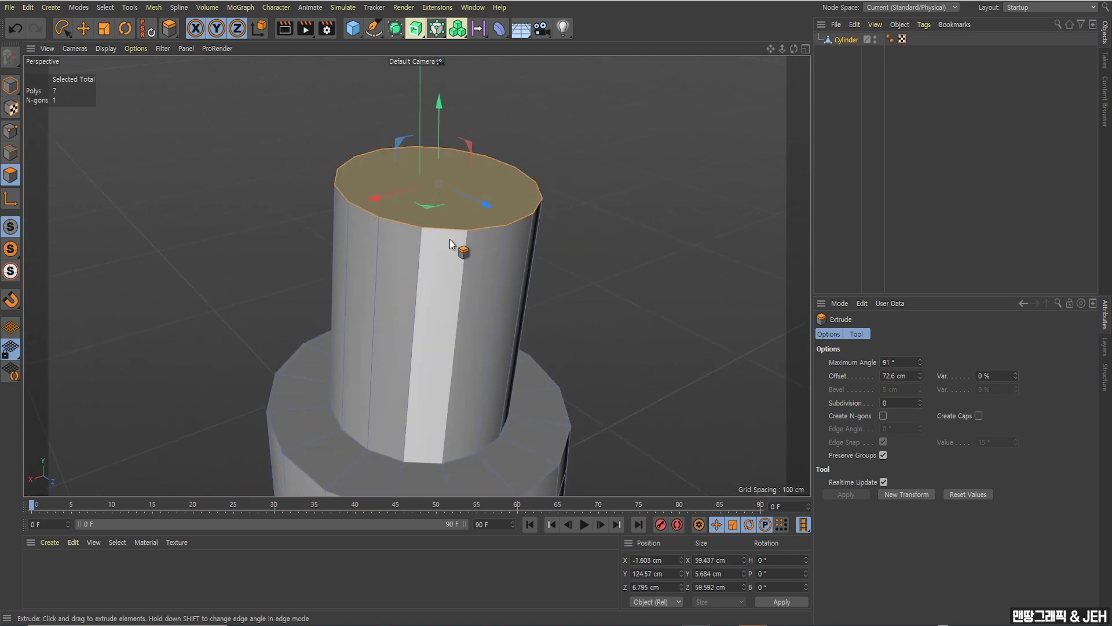
pyautogui.rightClick(385, 171)
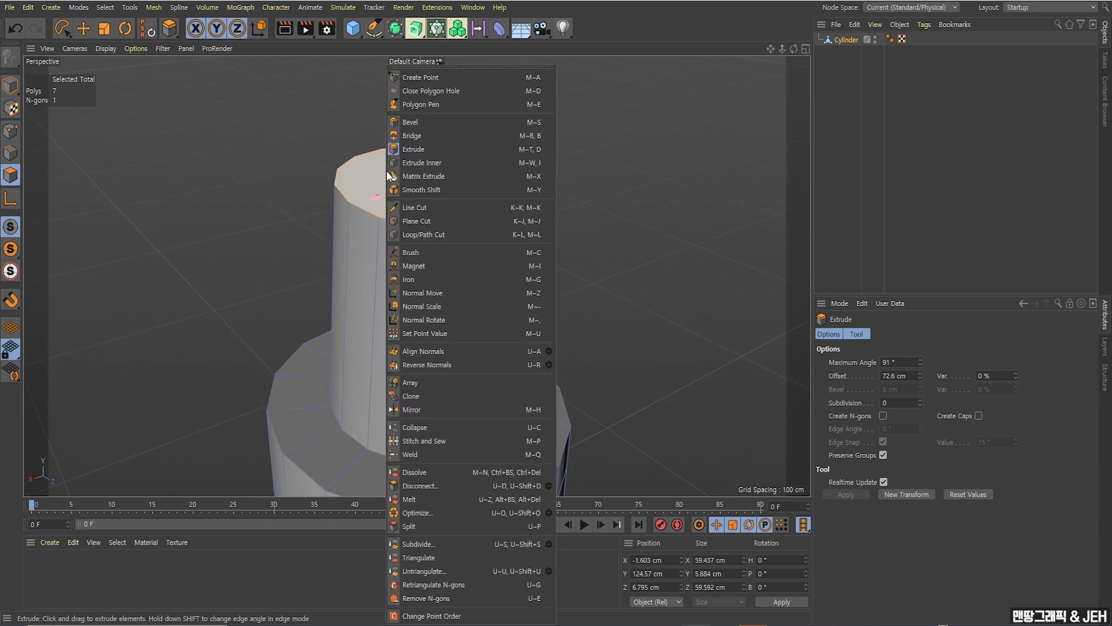
pyautogui.click(402, 234)
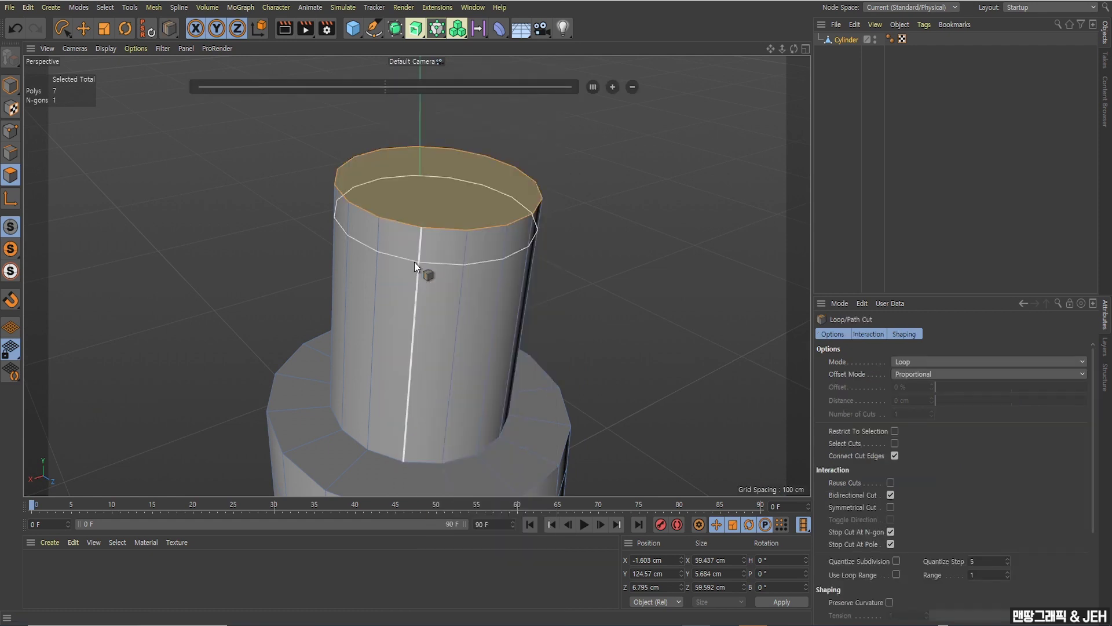
pyautogui.keyDown('alt'); pyautogui.moveTo(415, 262); pyautogui.dragTo(426, 221); pyautogui.keyUp('alt')
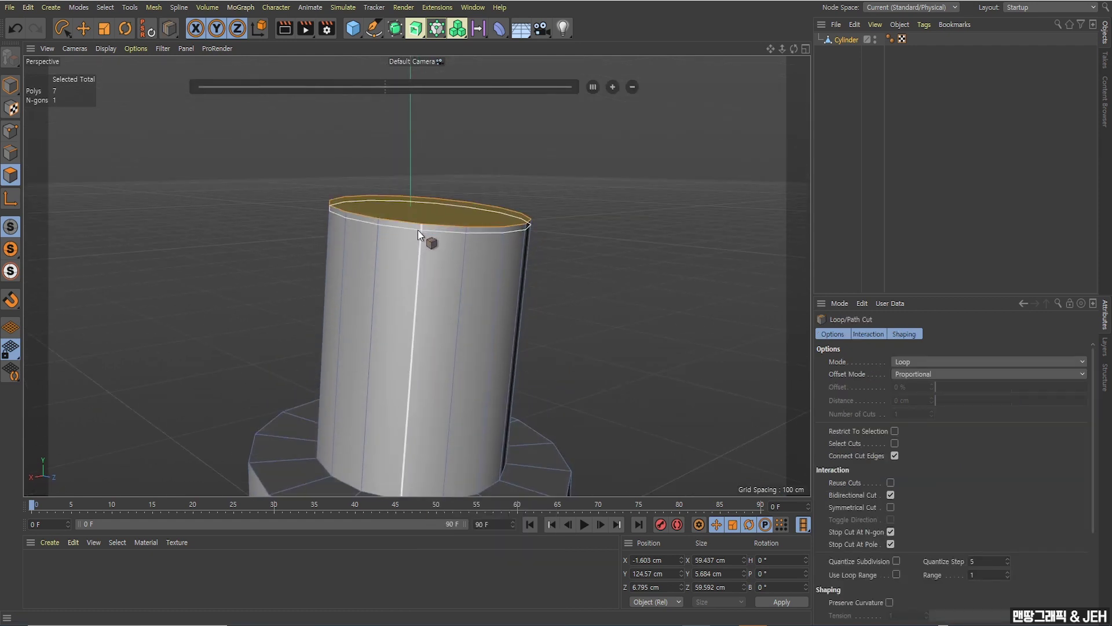
pyautogui.click(418, 231)
pyautogui.click(414, 312)
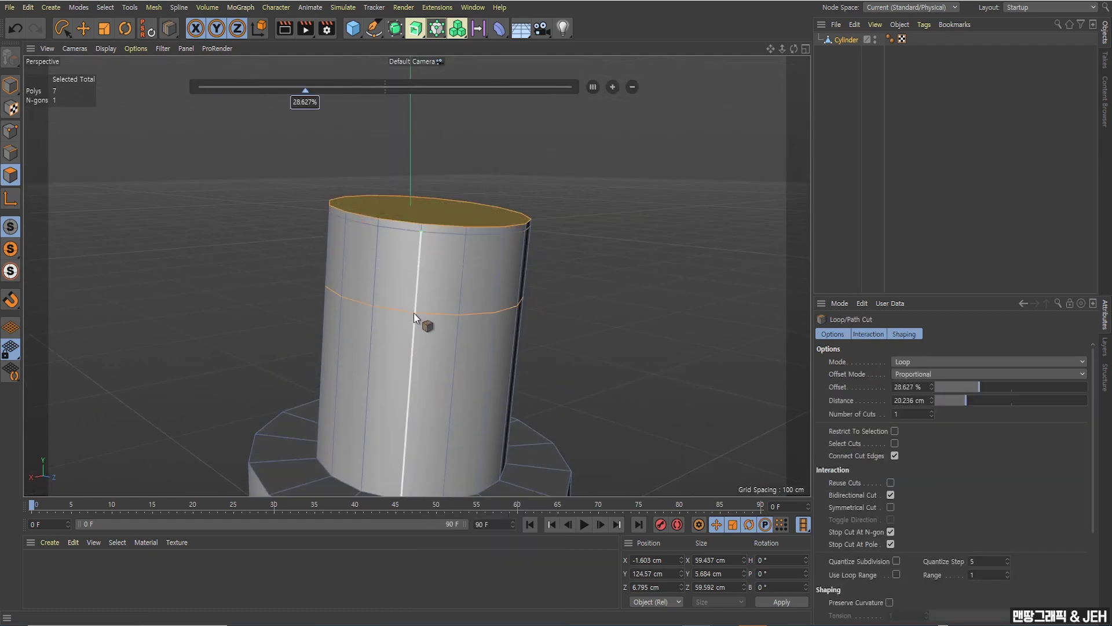
pyautogui.click(404, 412)
pyautogui.keyDown('alt'); pyautogui.moveTo(405, 414); pyautogui.dragTo(371, 71); pyautogui.keyUp('alt')
pyautogui.press('e')
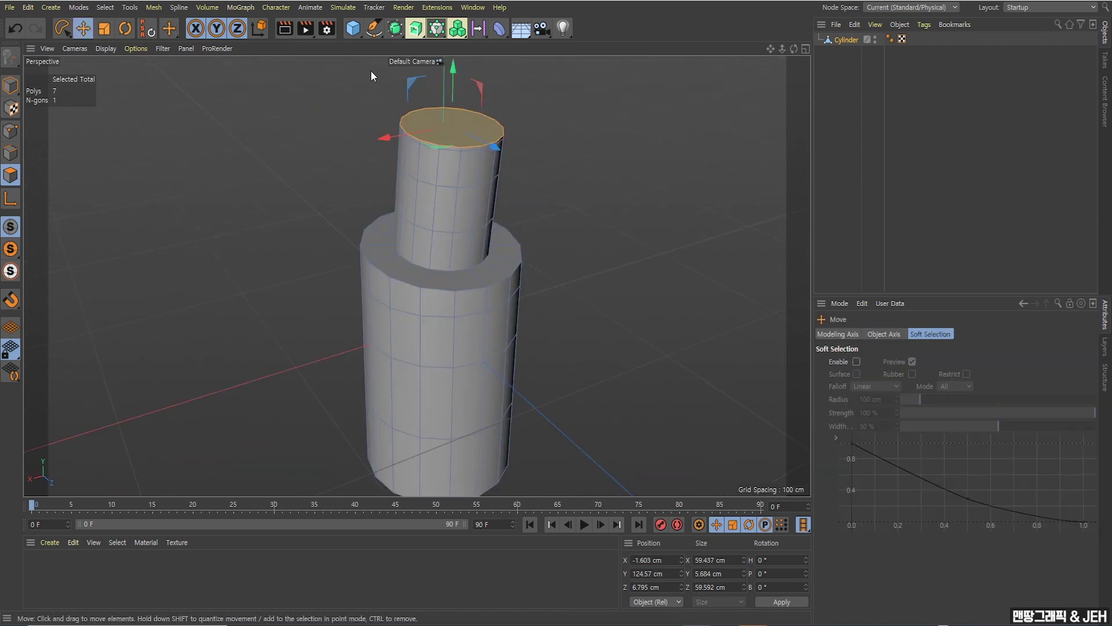
# Add a Subdivision Surface with the Cylinder as its child and inspect the smoothed bottle shape in model mode with nothing selected.
pyautogui.click(405, 29)
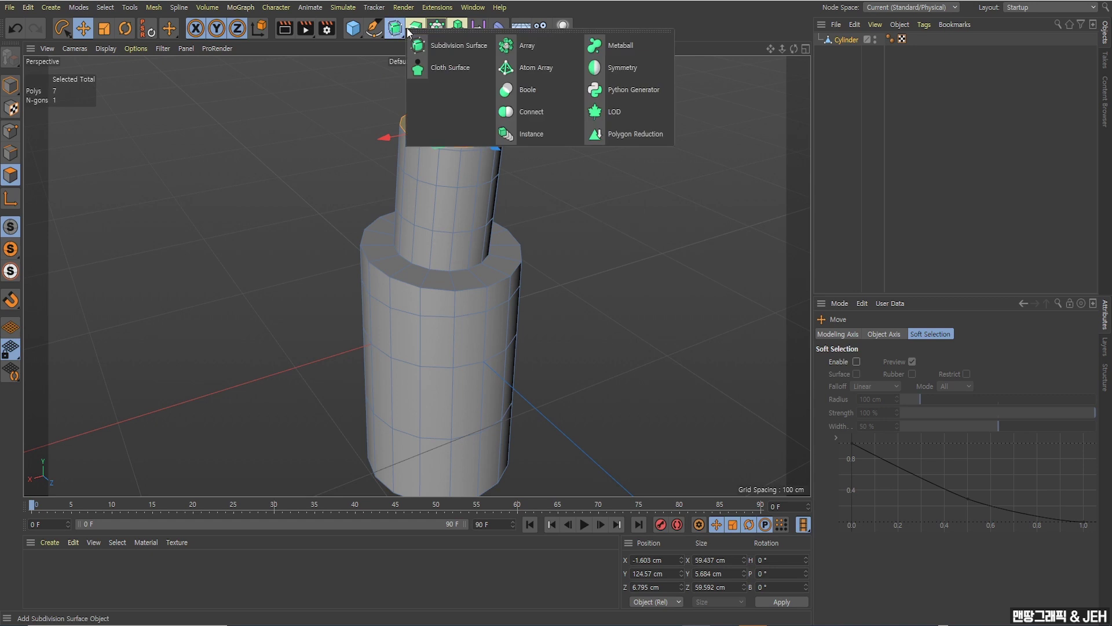
pyautogui.keyDown('alt'); pyautogui.click(440, 46); pyautogui.keyUp('alt')
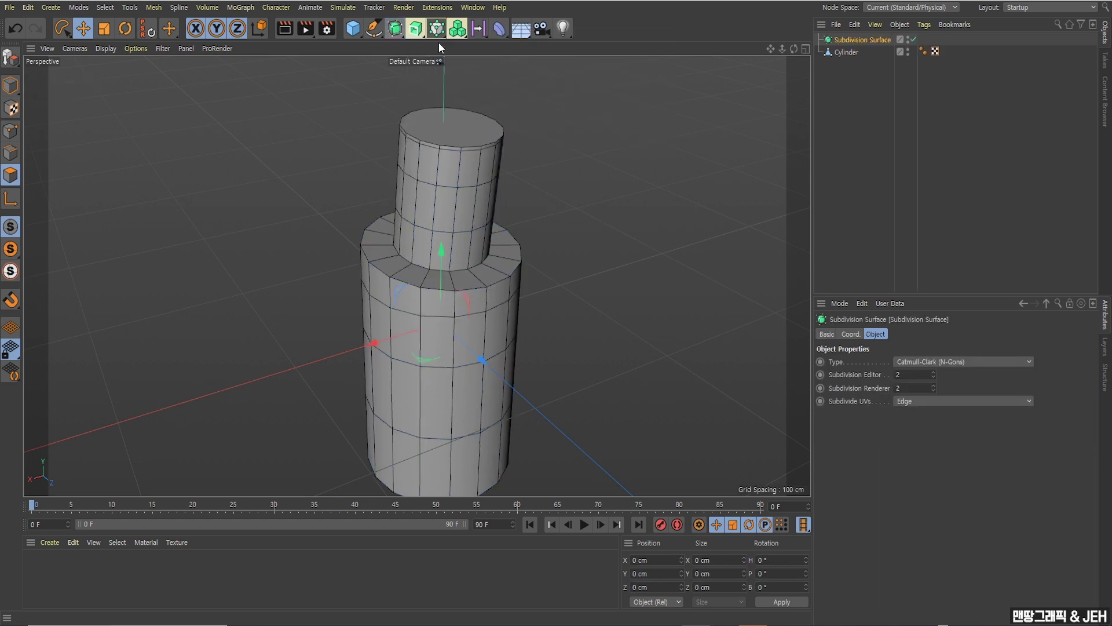
pyautogui.click(857, 86)
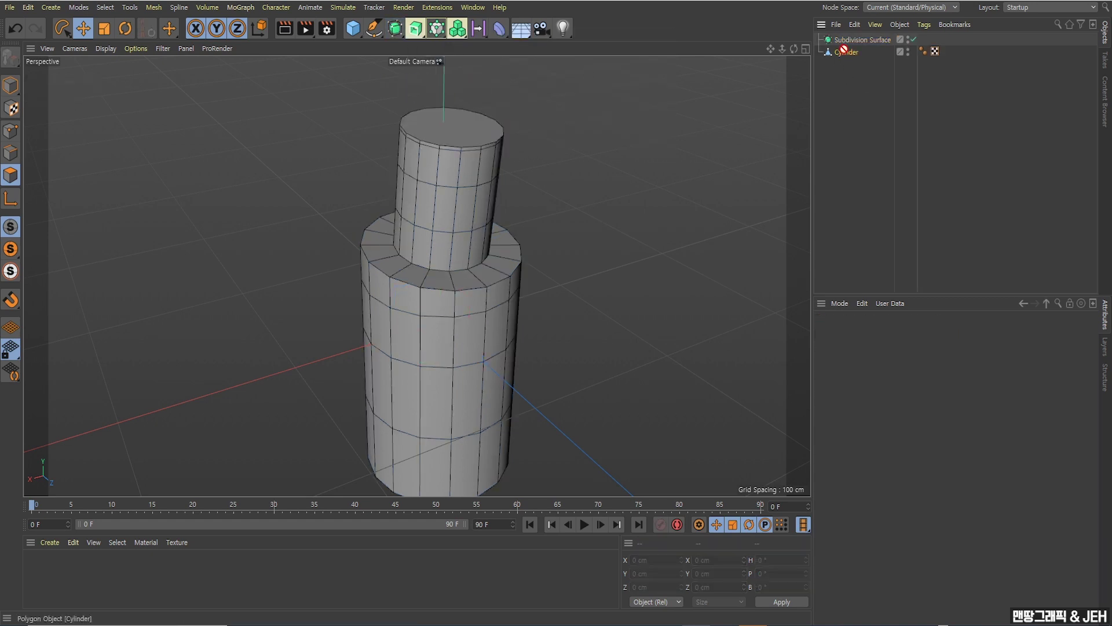
pyautogui.moveTo(849, 45); pyautogui.dragTo(846, 40)
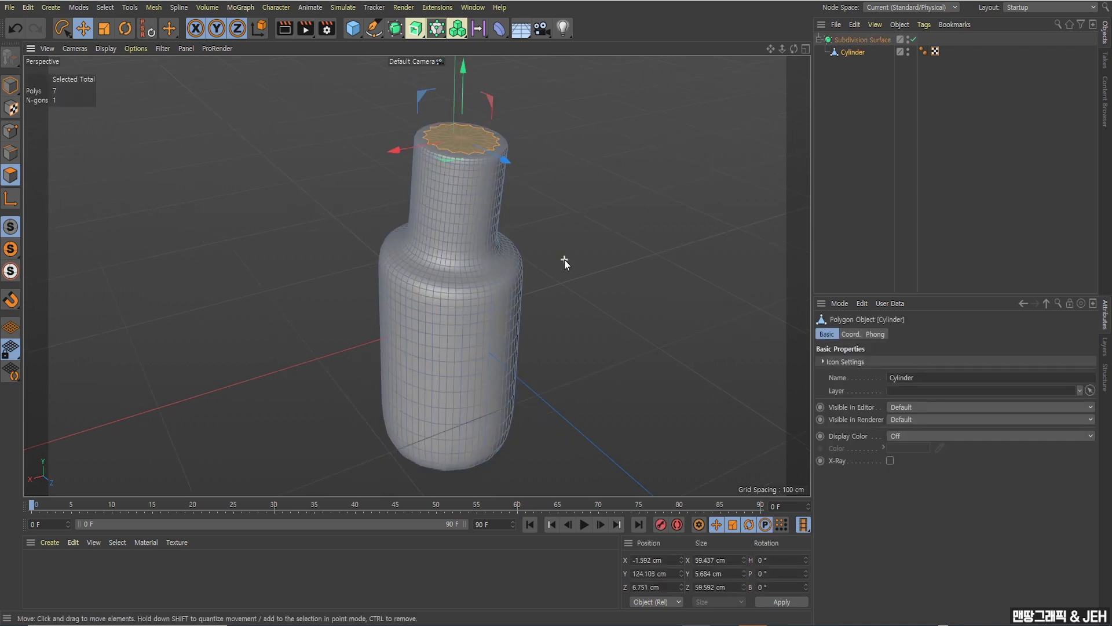
pyautogui.click(10, 85)
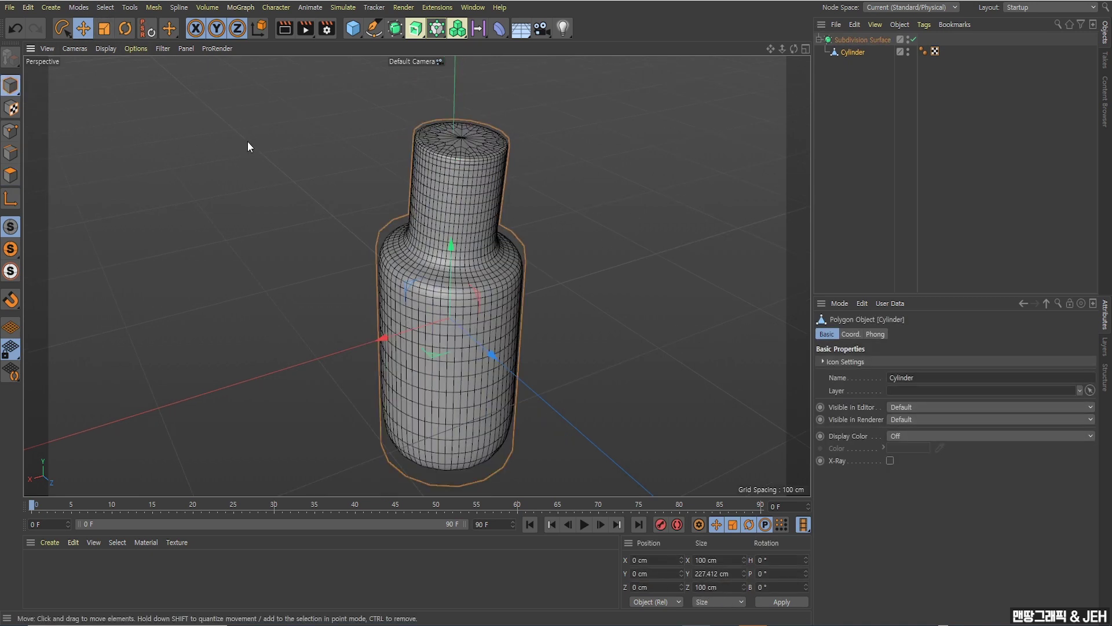
pyautogui.click(248, 142)
pyautogui.keyDown('alt'); pyautogui.moveTo(447, 304); pyautogui.dragTo(445, 227); pyautogui.keyUp('alt')
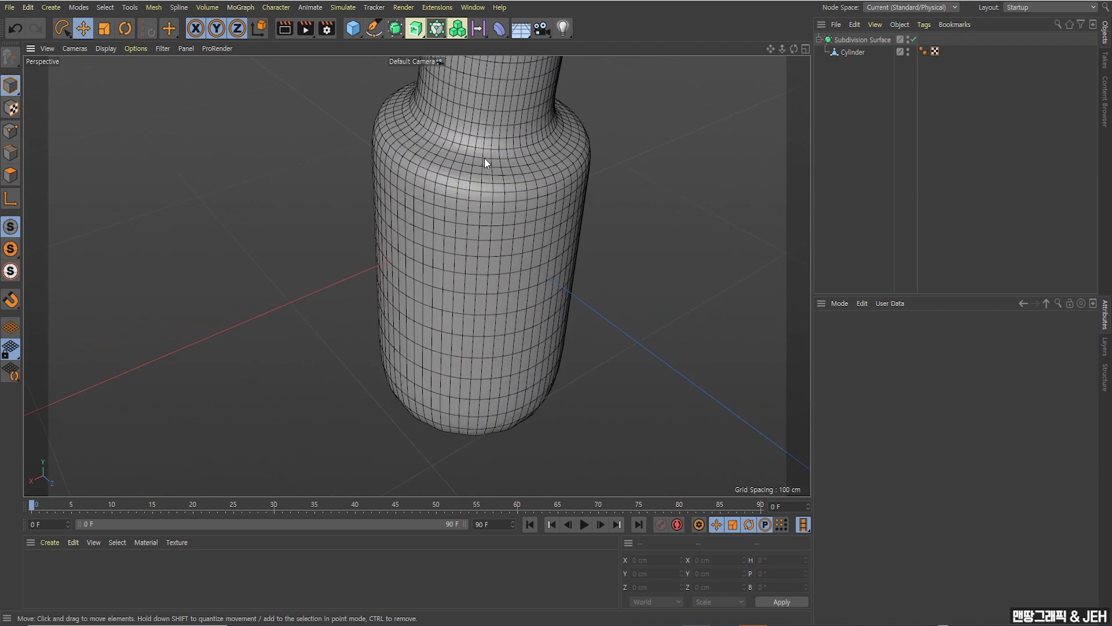
pyautogui.keyDown('alt'); pyautogui.moveTo(485, 159); pyautogui.dragTo(518, 190); pyautogui.keyUp('alt')
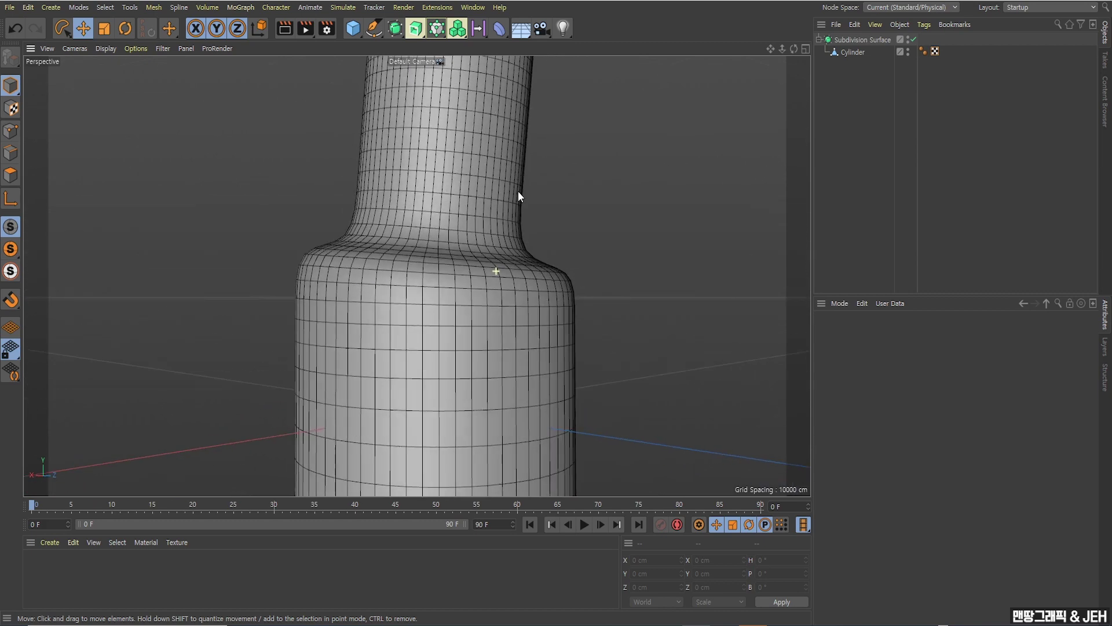
# Disable the Subdivision Surface and activate Loop/Path Cut on the Cylinder in point mode.
pyautogui.click(912, 40)
pyautogui.click(848, 52)
pyautogui.keyDown('alt'); pyautogui.moveTo(420, 265); pyautogui.dragTo(343, 253); pyautogui.keyUp('alt')
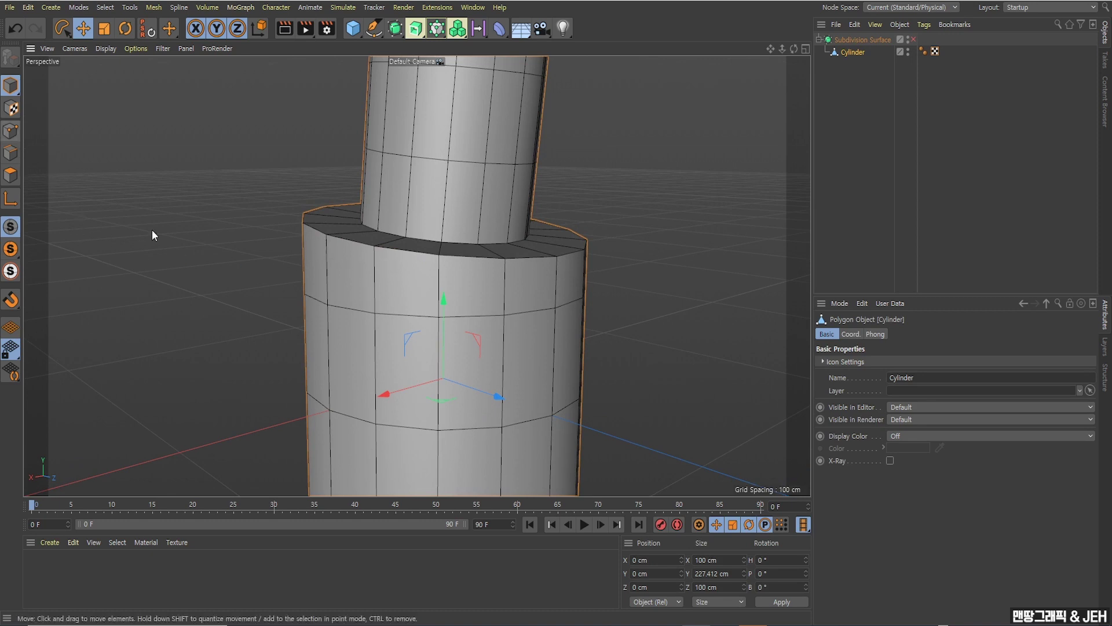
pyautogui.keyDown('alt'); pyautogui.moveTo(152, 230); pyautogui.dragTo(405, 278); pyautogui.keyUp('alt')
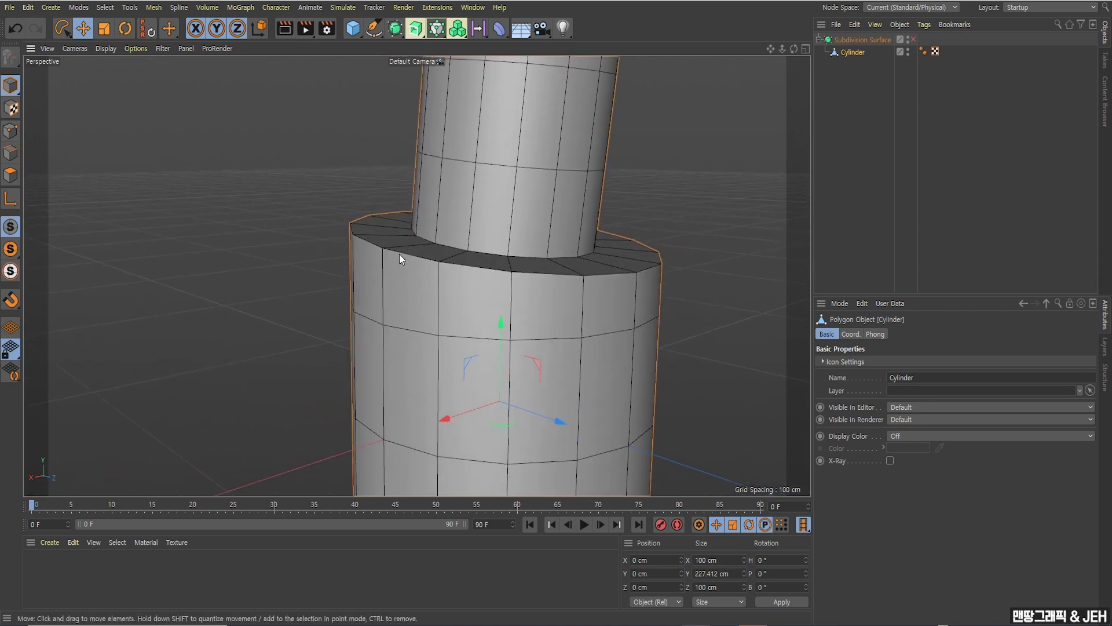
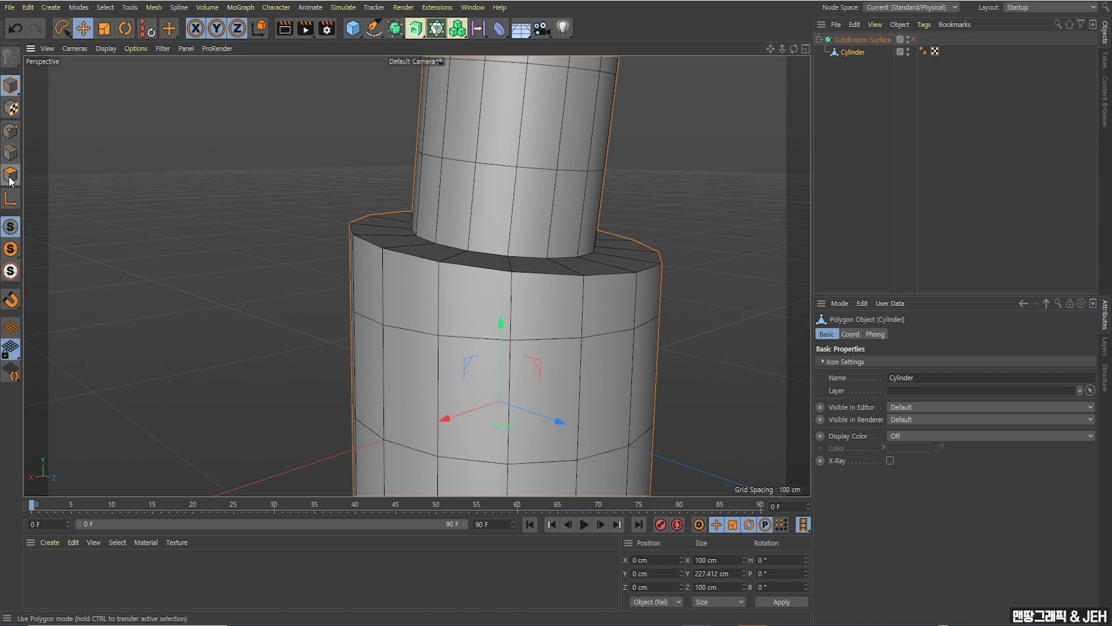
pyautogui.click(11, 130)
pyautogui.scroll(4, 349, 267)
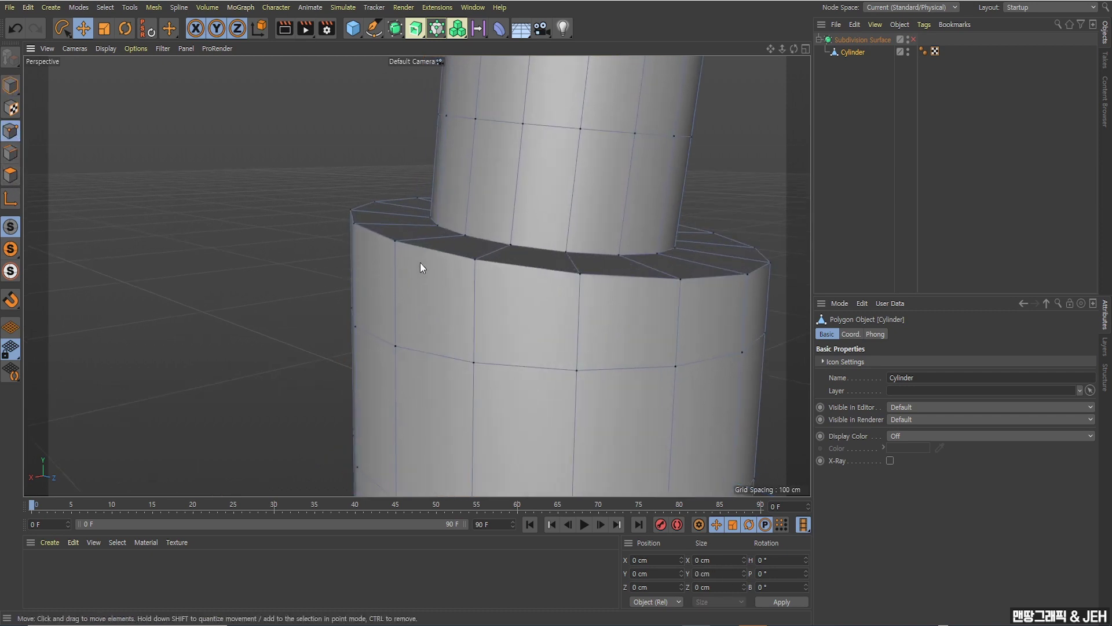
pyautogui.press('m')
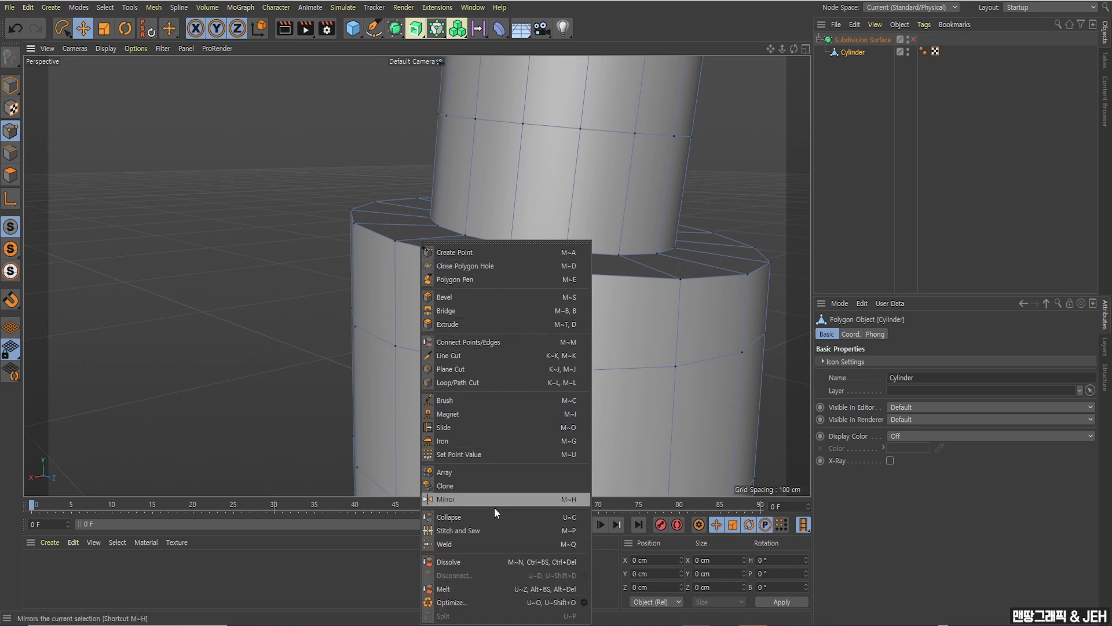
pyautogui.click(467, 382)
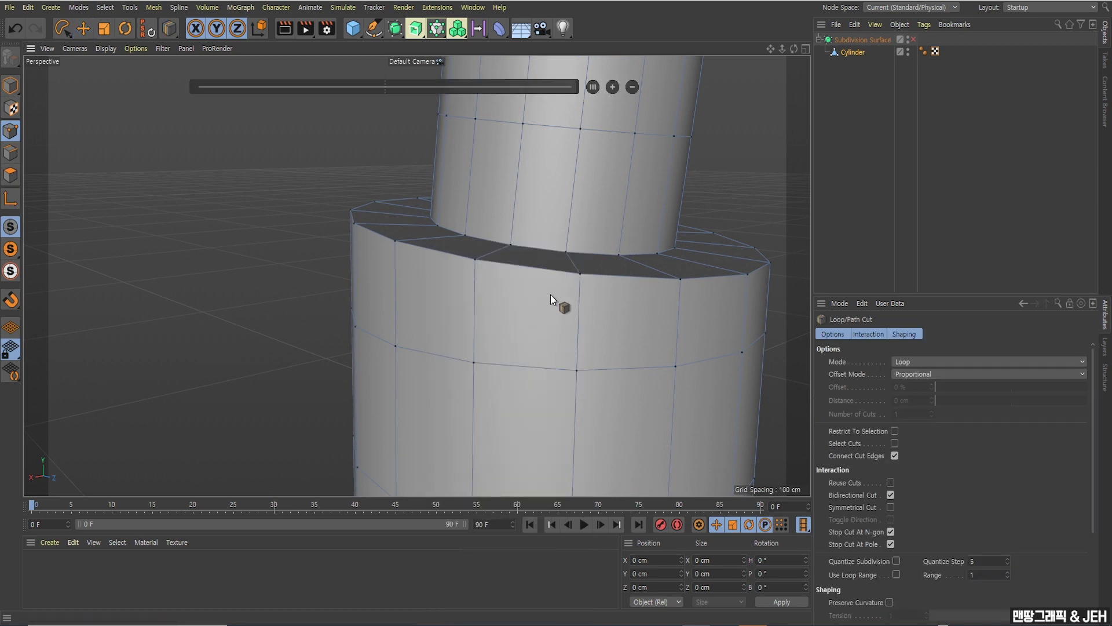
# Try a loop cut about 2.2 cm below the body's shoulder edge with the Subdivision Surface enabled.
pyautogui.click(578, 283)
pyautogui.keyDown('alt'); pyautogui.moveTo(566, 366); pyautogui.dragTo(587, 313); pyautogui.keyUp('alt')
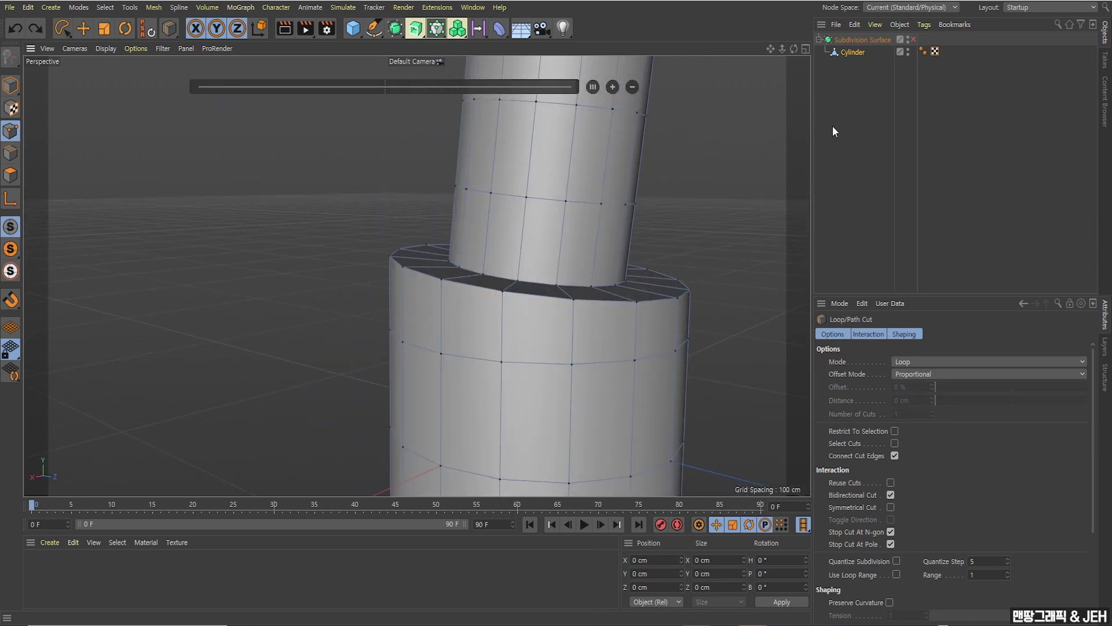
pyautogui.click(914, 39)
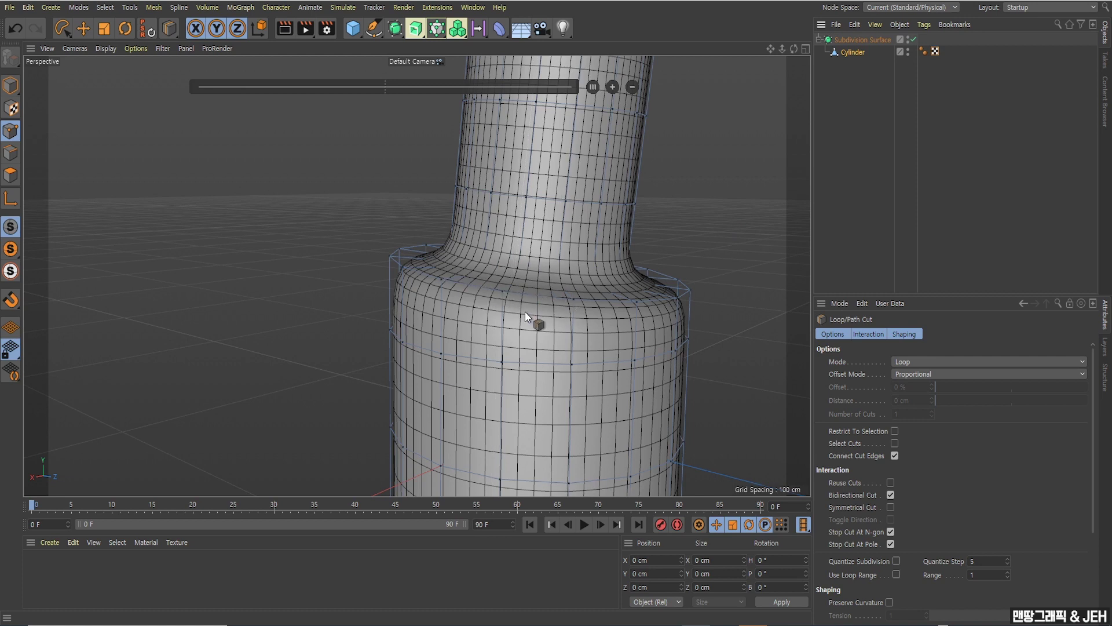
pyautogui.click(569, 308)
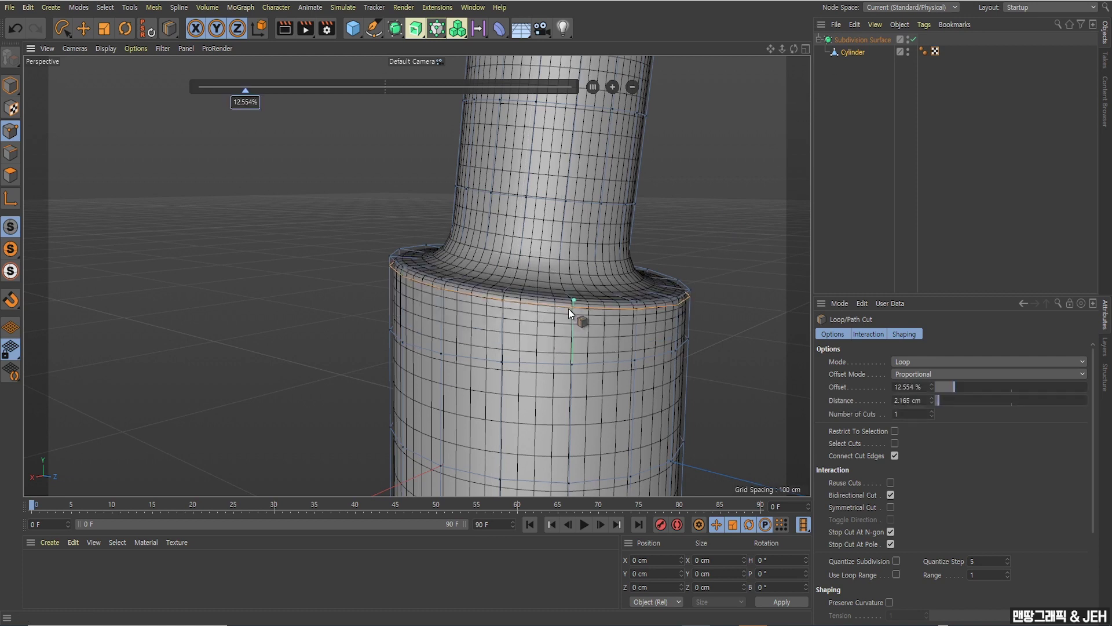
pyautogui.click(914, 39)
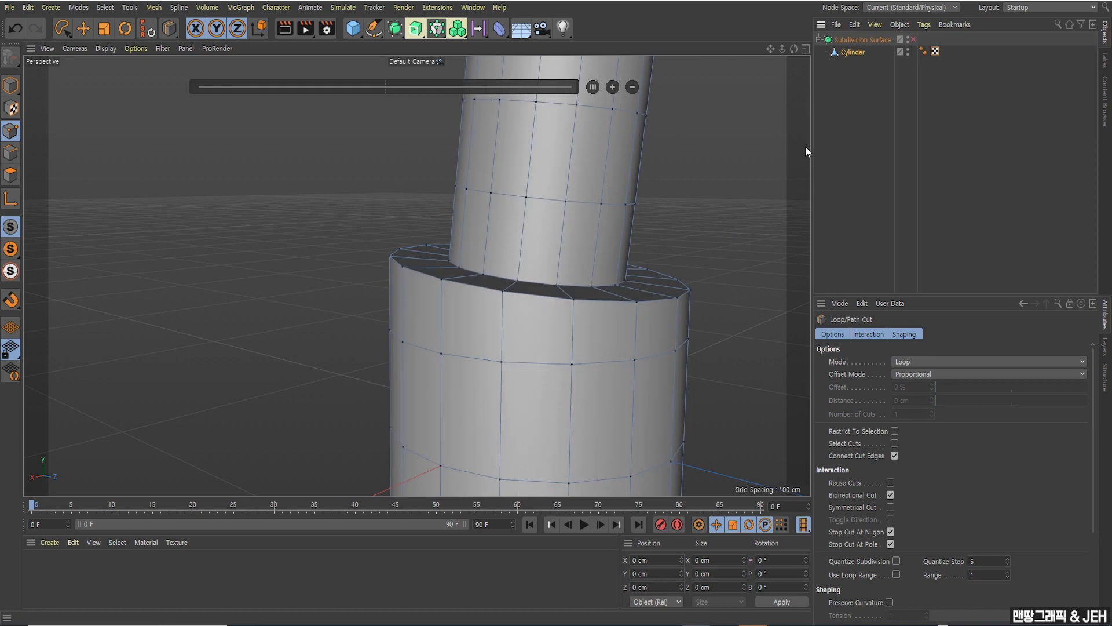
# Cut a loop about 1.8 cm below the body's shoulder edge and enable the Subdivision Surface to inspect the sharper edge.
pyautogui.click(572, 308)
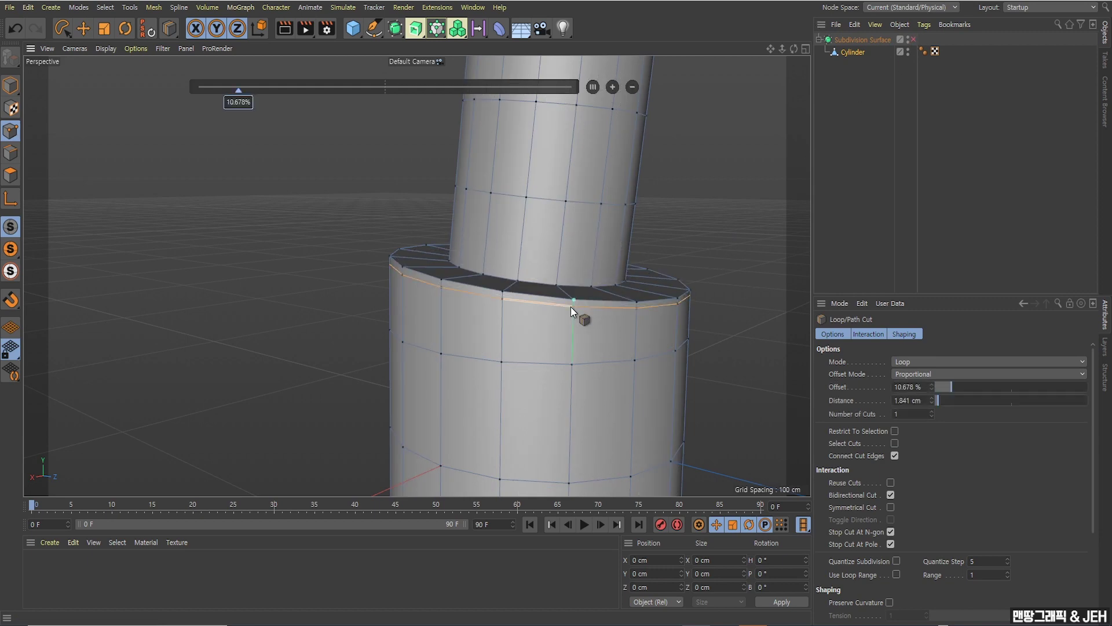
pyautogui.click(914, 40)
pyautogui.scroll(-3, 513, 388)
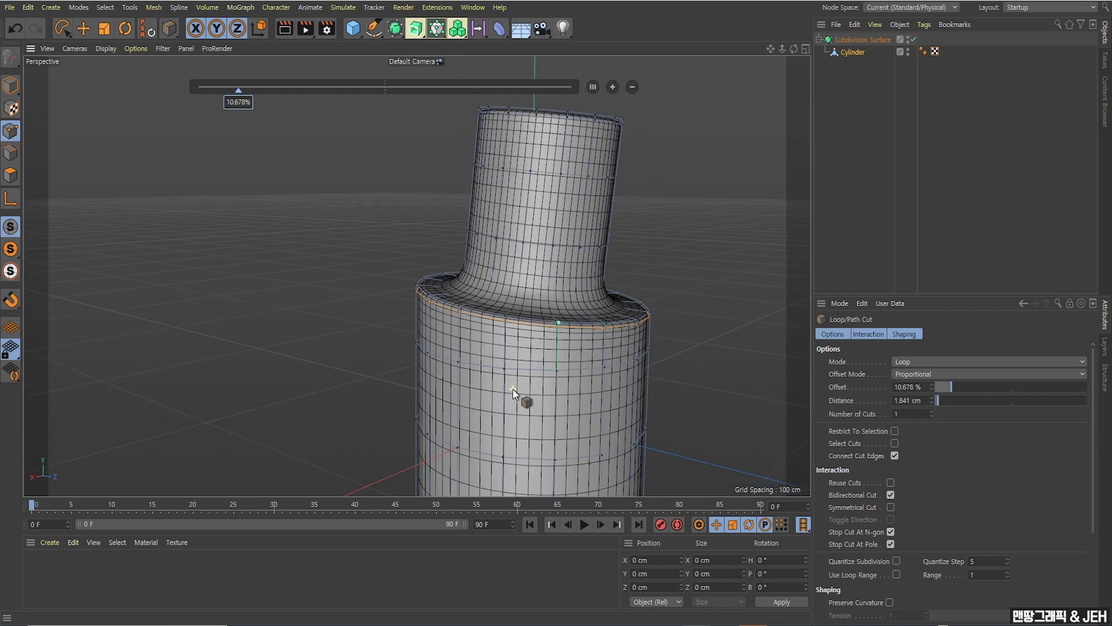
pyautogui.keyDown('alt'); pyautogui.moveTo(513, 389); pyautogui.dragTo(518, 343); pyautogui.keyUp('alt')
pyautogui.scroll(3, 448, 252)
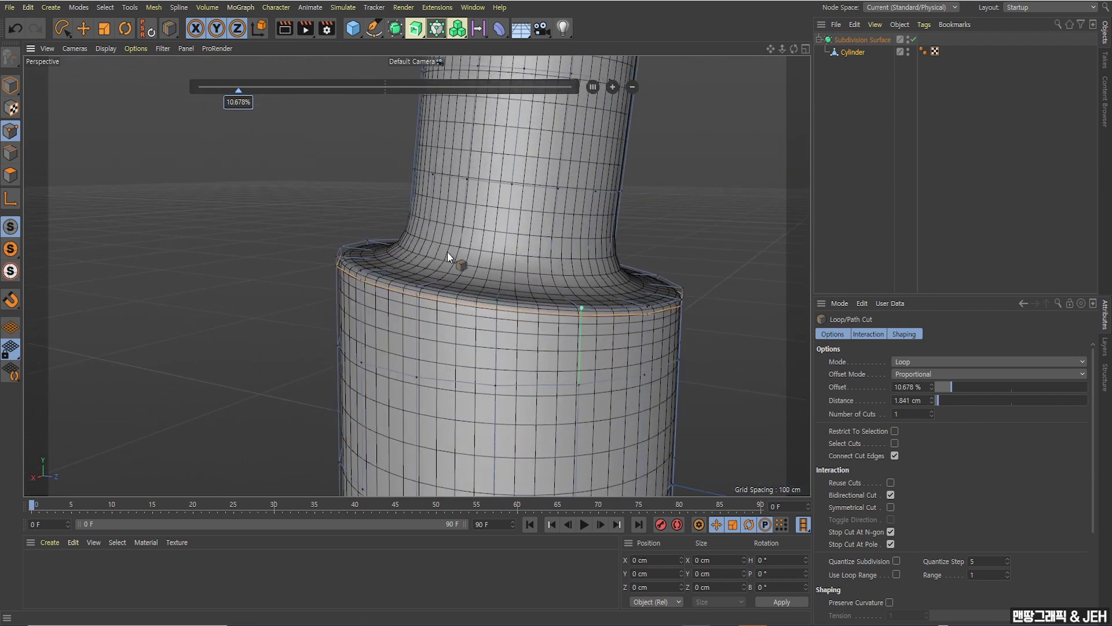
pyautogui.keyDown('alt'); pyautogui.moveTo(592, 242); pyautogui.dragTo(502, 285); pyautogui.keyUp('alt')
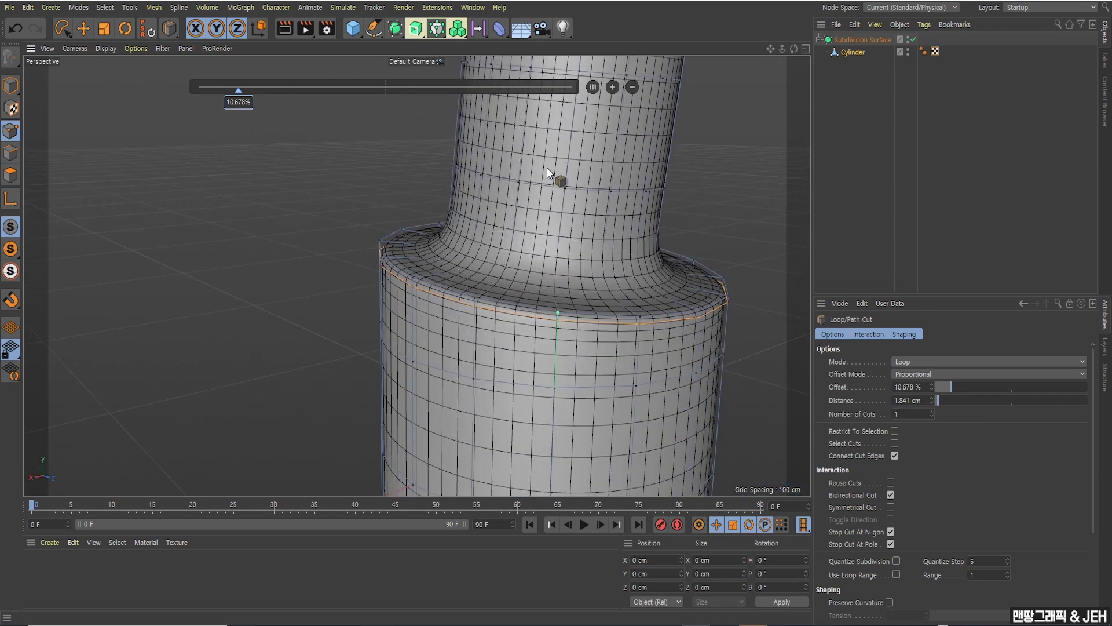
pyautogui.scroll(2, 548, 173)
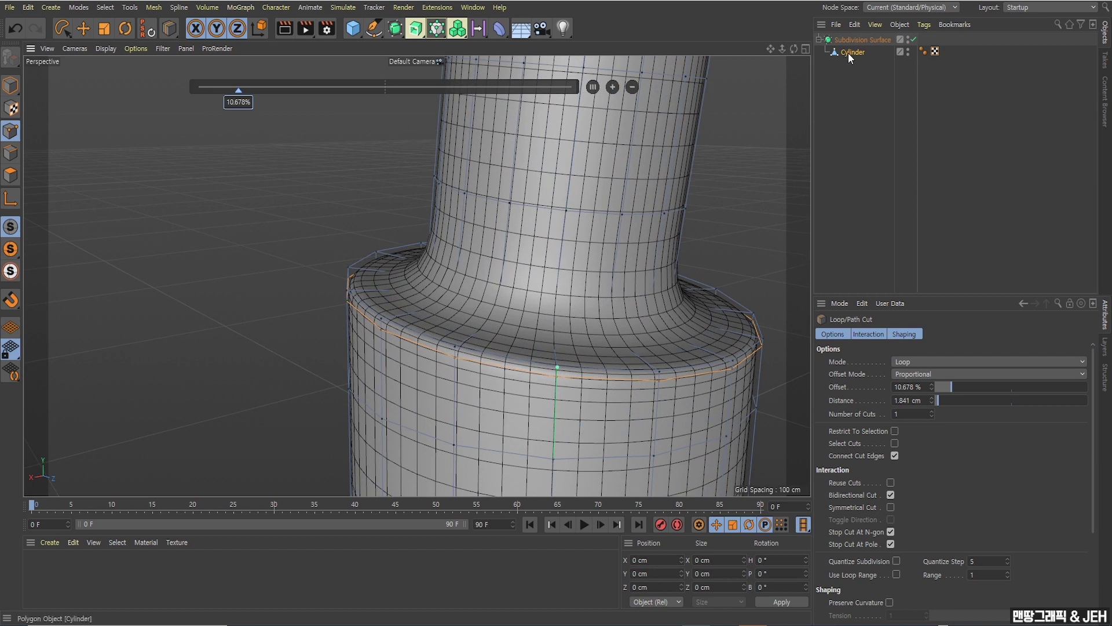
# With subdivision off, cut a loop around the neck about 0.8 cm above its base, and re-enable the Subdivision Surface to check it.
pyautogui.click(914, 39)
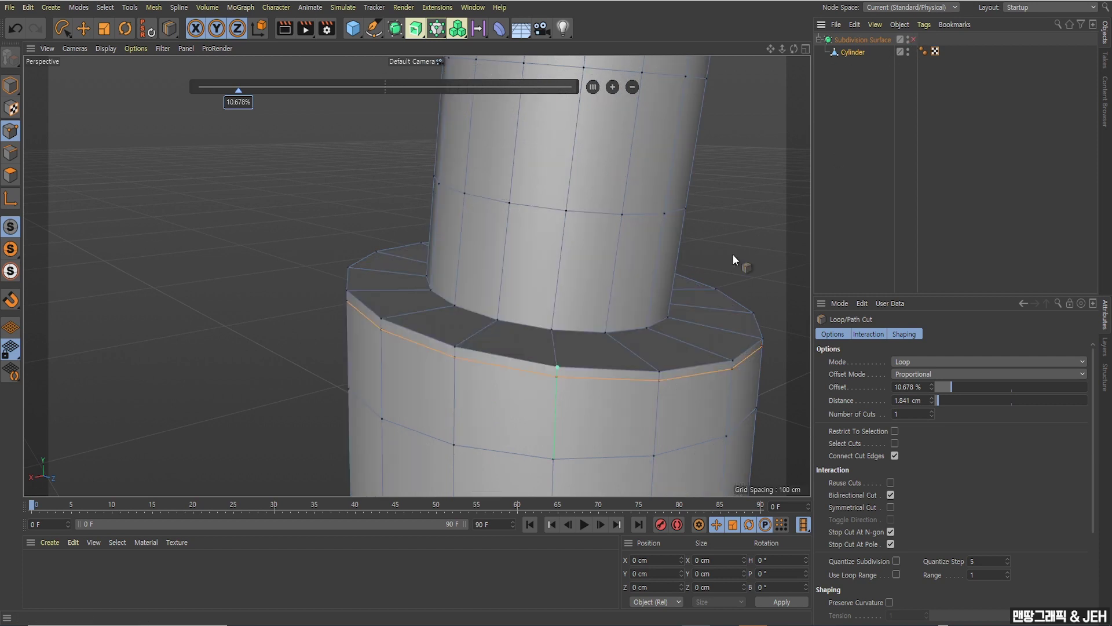
pyautogui.click(554, 325)
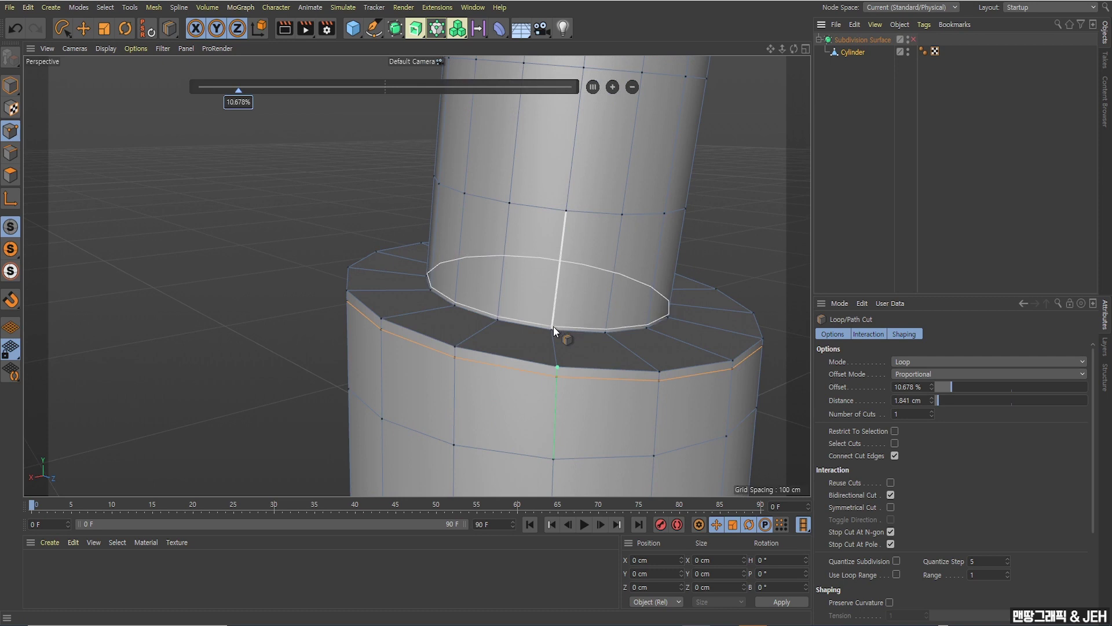
pyautogui.click(913, 40)
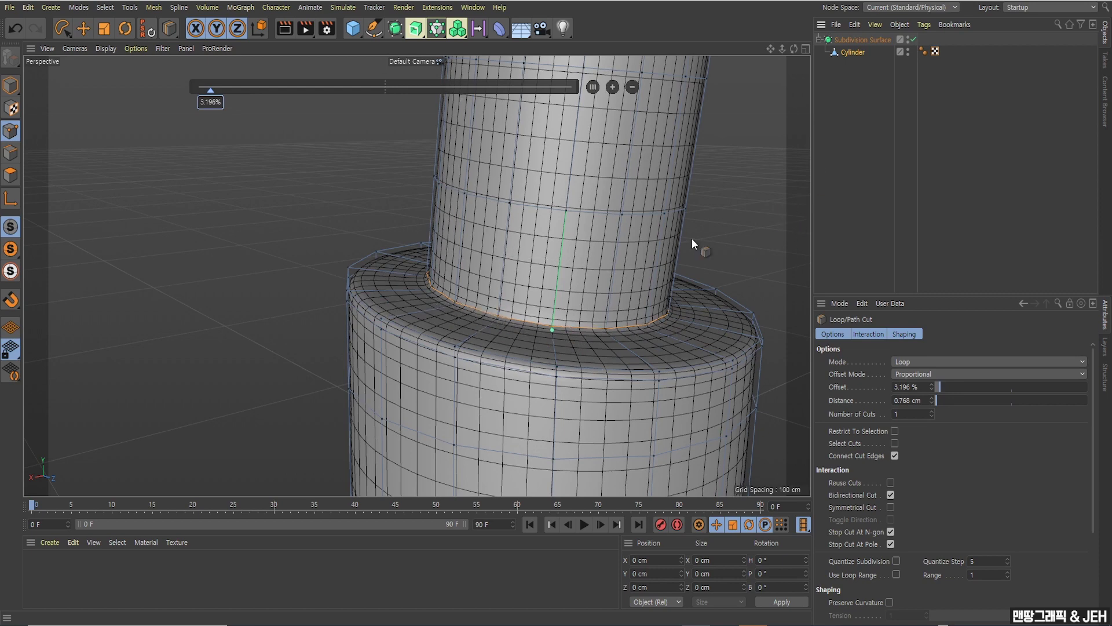
pyautogui.scroll(8, 556, 333)
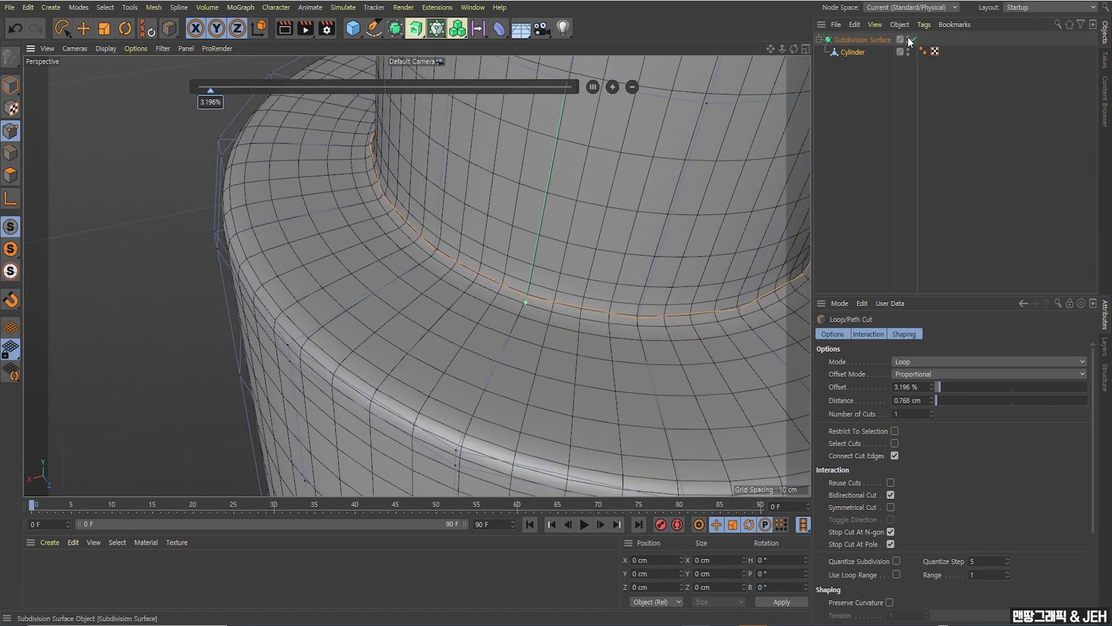
# With subdivision off, cut a loop on the shoulder ring about 1.3 cm outside the neck's base, and turn the Subdivision Surface back on.
pyautogui.click(911, 39)
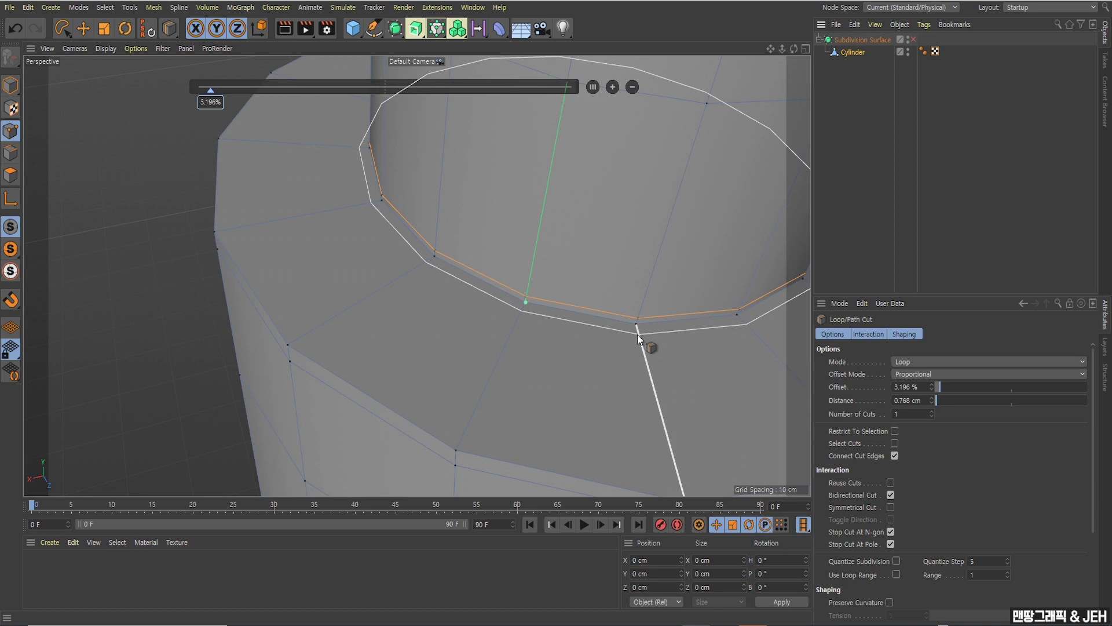
pyautogui.click(637, 334)
pyautogui.scroll(-6, 632, 354)
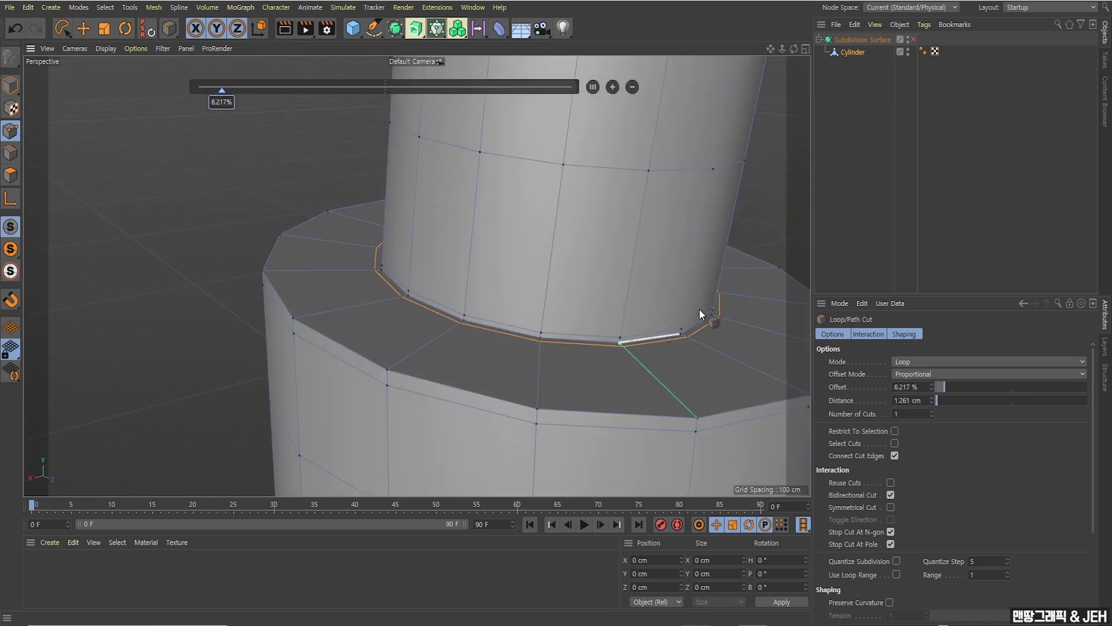
pyautogui.click(887, 70)
pyautogui.click(914, 39)
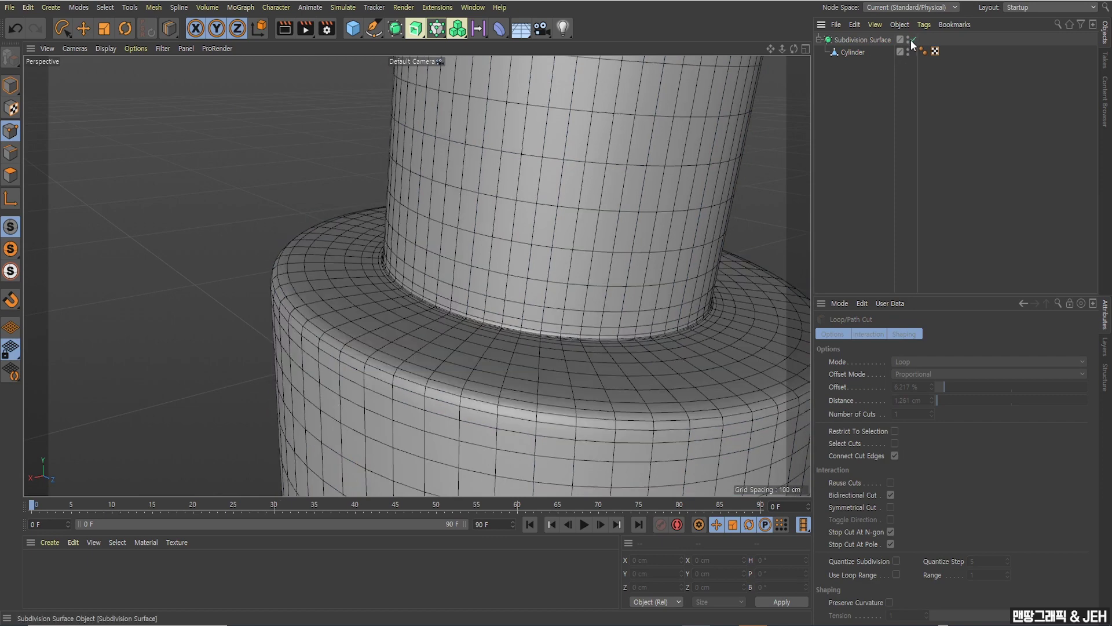
# With subdivision off, cut a loop at about 97% near the body's bottom edge, and re-enable the Subdivision Surface.
pyautogui.scroll(-3, 657, 318)
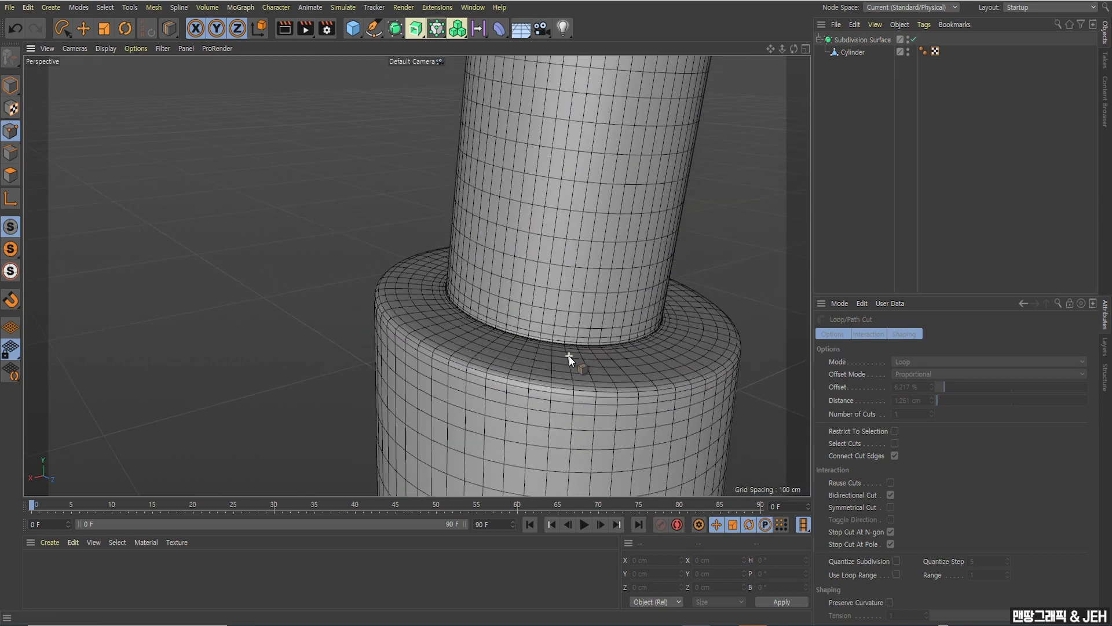
pyautogui.keyDown('alt'); pyautogui.moveTo(572, 361); pyautogui.dragTo(515, 392); pyautogui.keyUp('alt')
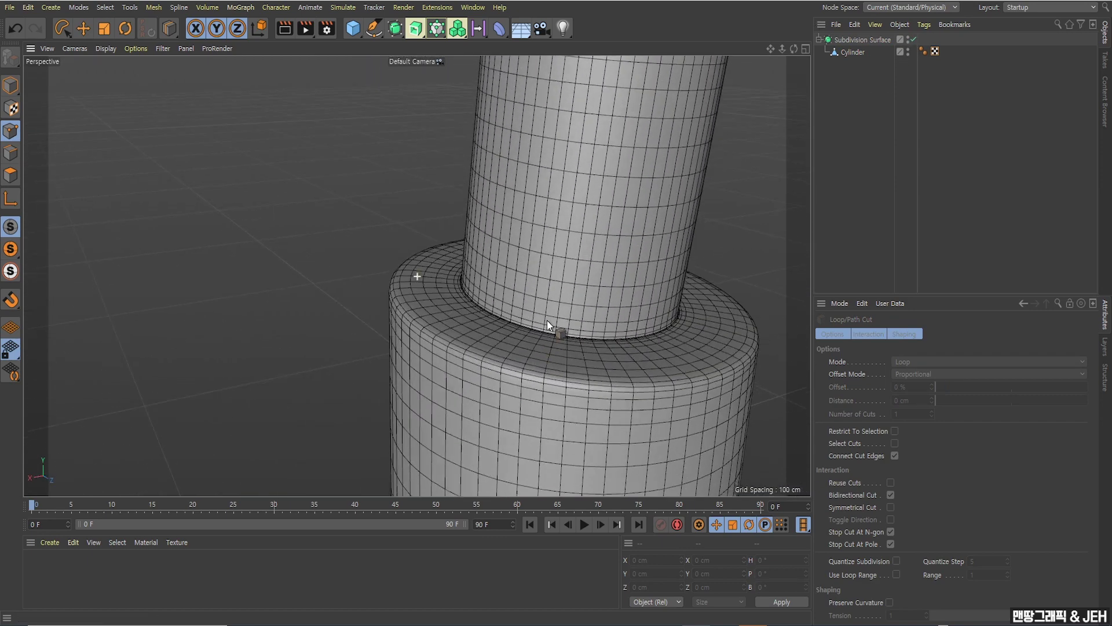
pyautogui.scroll(-3, 547, 320)
pyautogui.scroll(3, 536, 329)
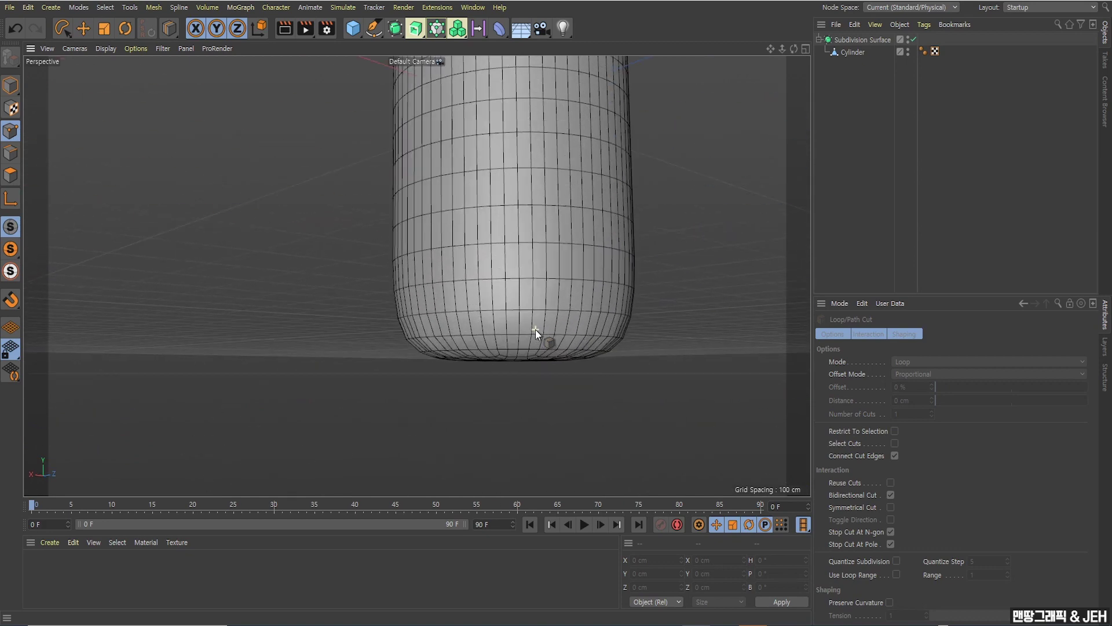
pyautogui.click(913, 39)
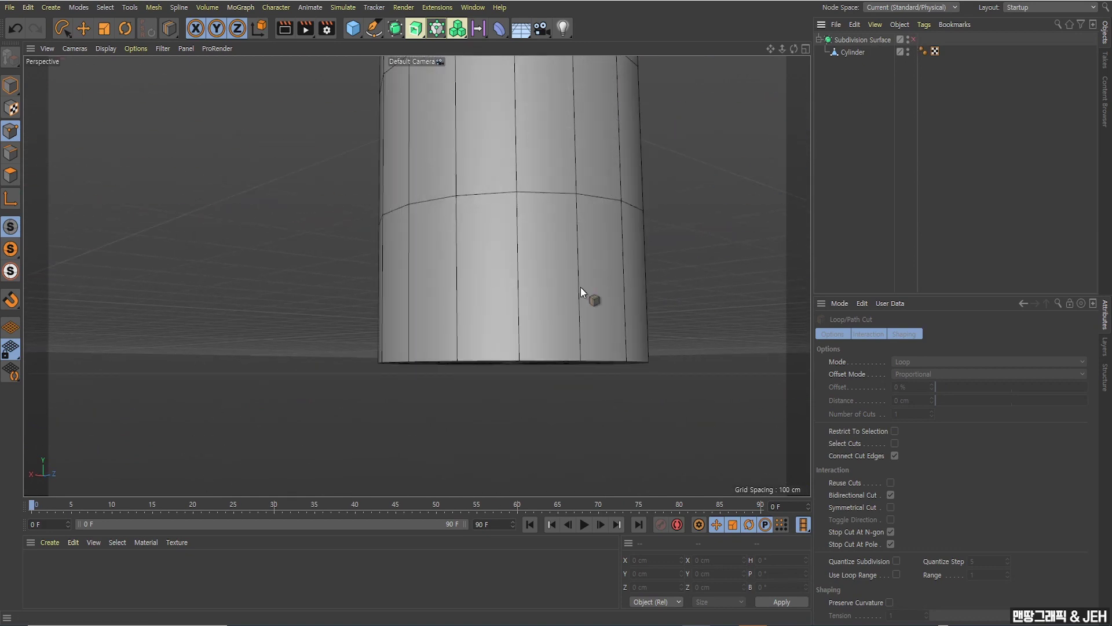
pyautogui.scroll(3, 582, 293)
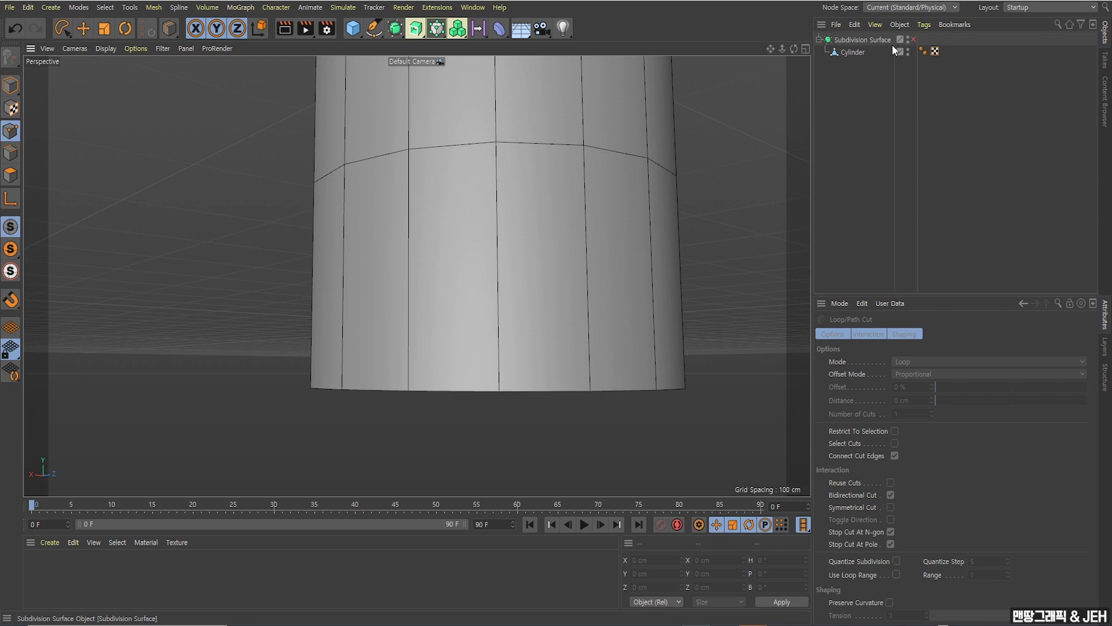
pyautogui.click(856, 53)
pyautogui.keyDown('alt'); pyautogui.moveTo(642, 323); pyautogui.dragTo(592, 316); pyautogui.keyUp('alt')
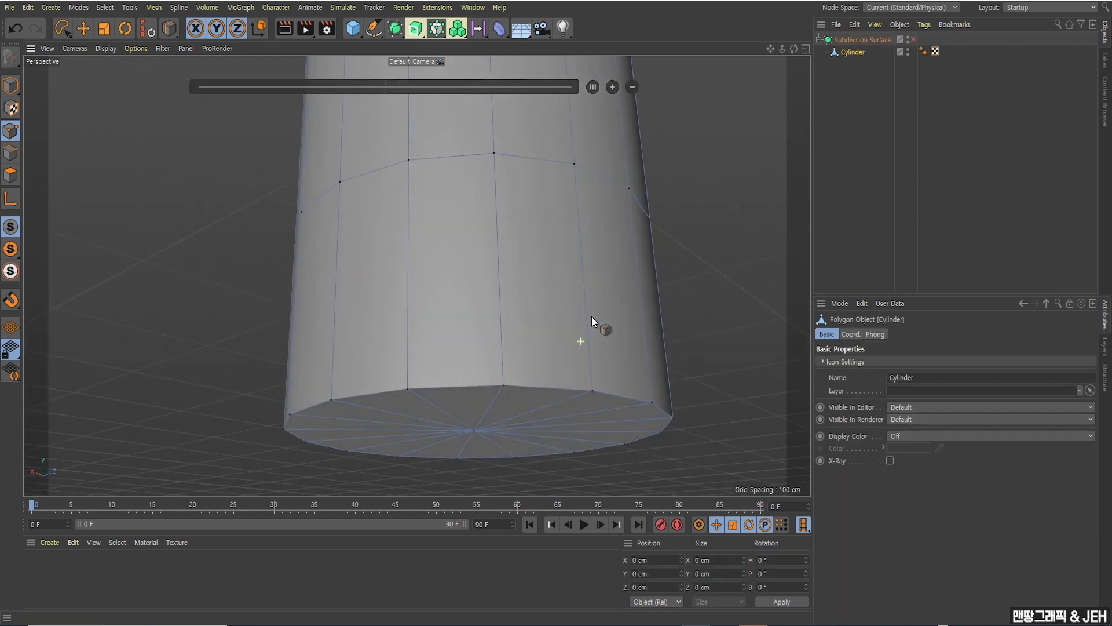
pyautogui.click(503, 379)
pyautogui.keyDown('alt'); pyautogui.moveTo(502, 380); pyautogui.dragTo(529, 329); pyautogui.keyUp('alt')
pyautogui.click(914, 39)
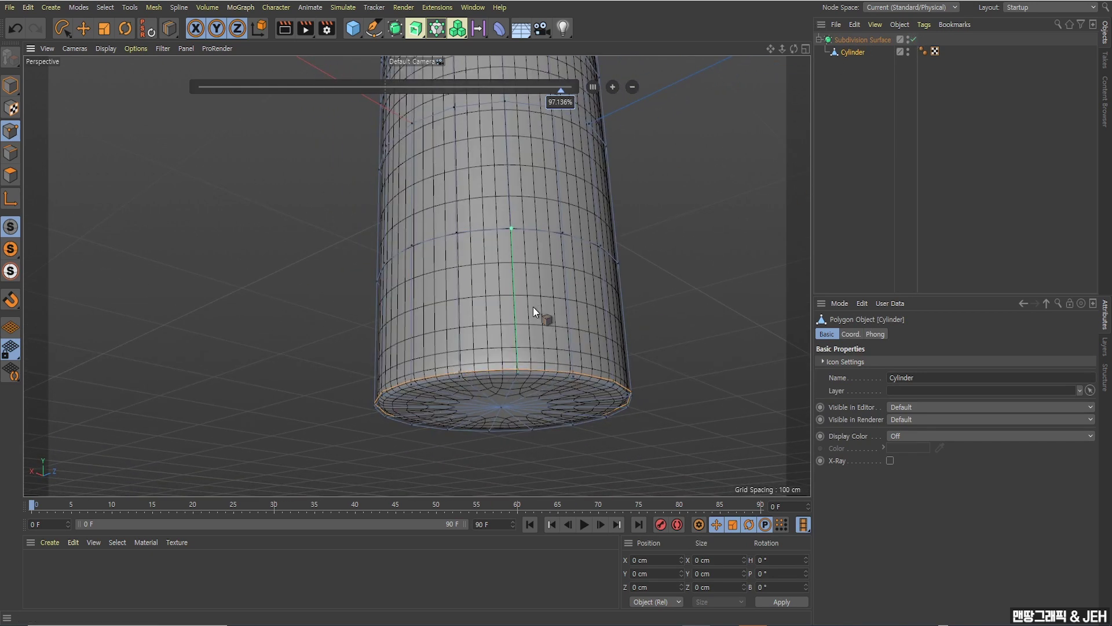
# Leave the loop cut and examine the smoothed model's bottom, shoulder and neck edges from several angles.
pyautogui.keyDown('alt'); pyautogui.moveTo(534, 311); pyautogui.dragTo(510, 368); pyautogui.keyUp('alt')
pyautogui.scroll(-5, 511, 367)
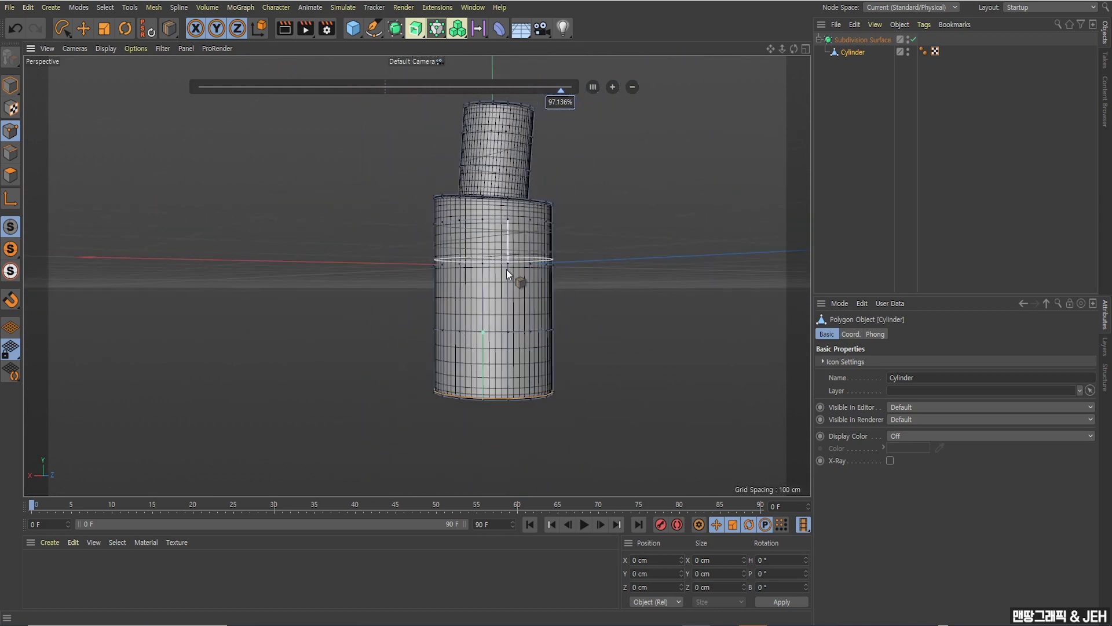
pyautogui.keyDown('alt'); pyautogui.moveTo(506, 269); pyautogui.dragTo(485, 318); pyautogui.keyUp('alt')
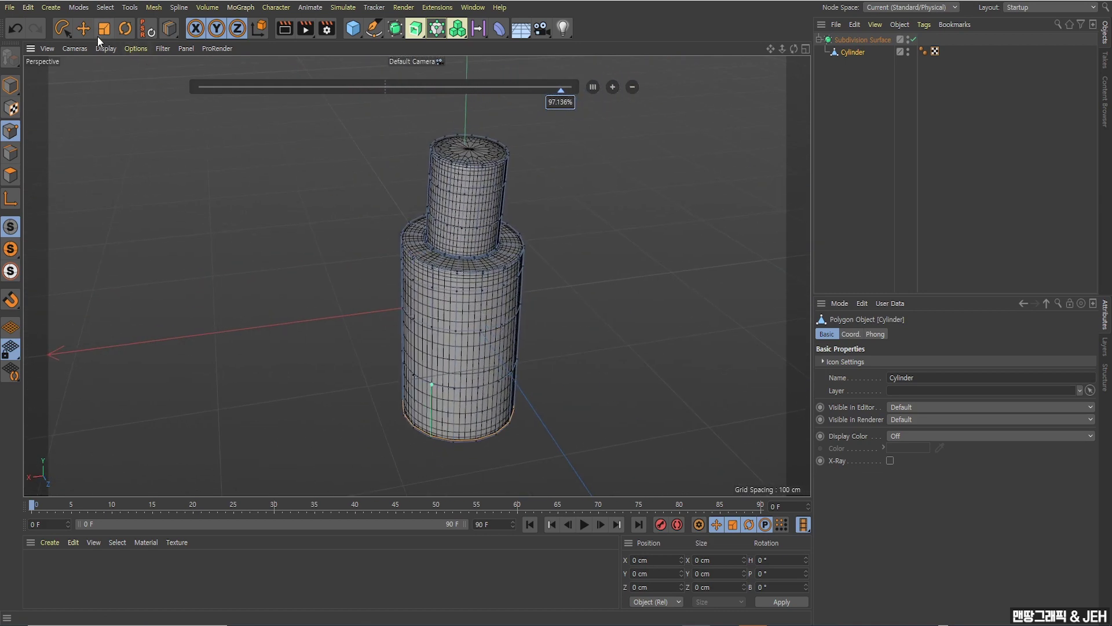
pyautogui.click(83, 28)
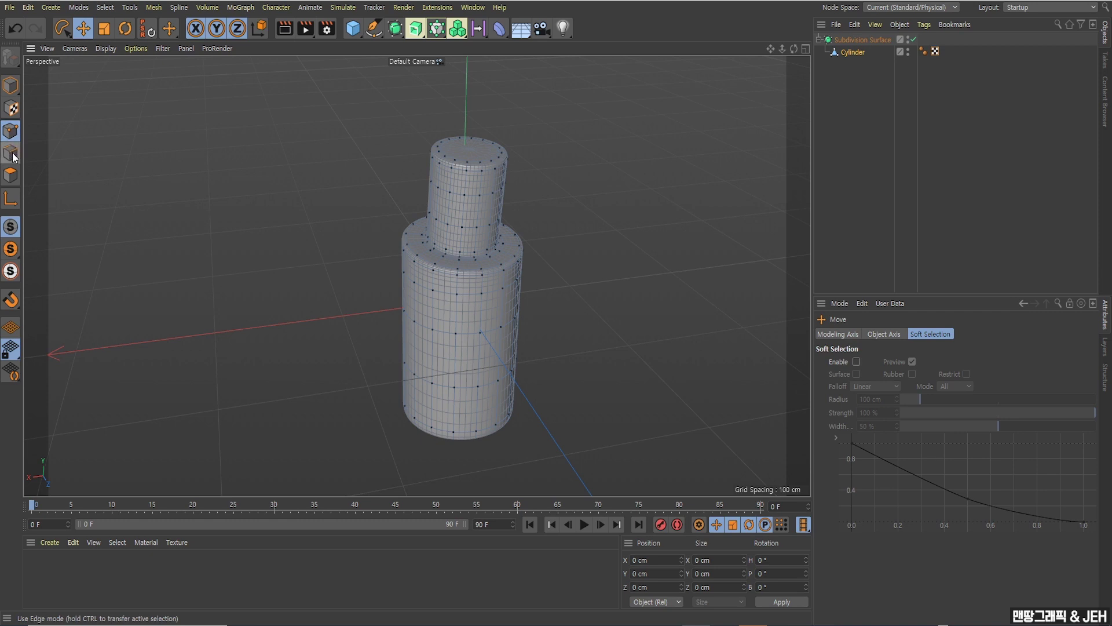
pyautogui.scroll(3, 470, 279)
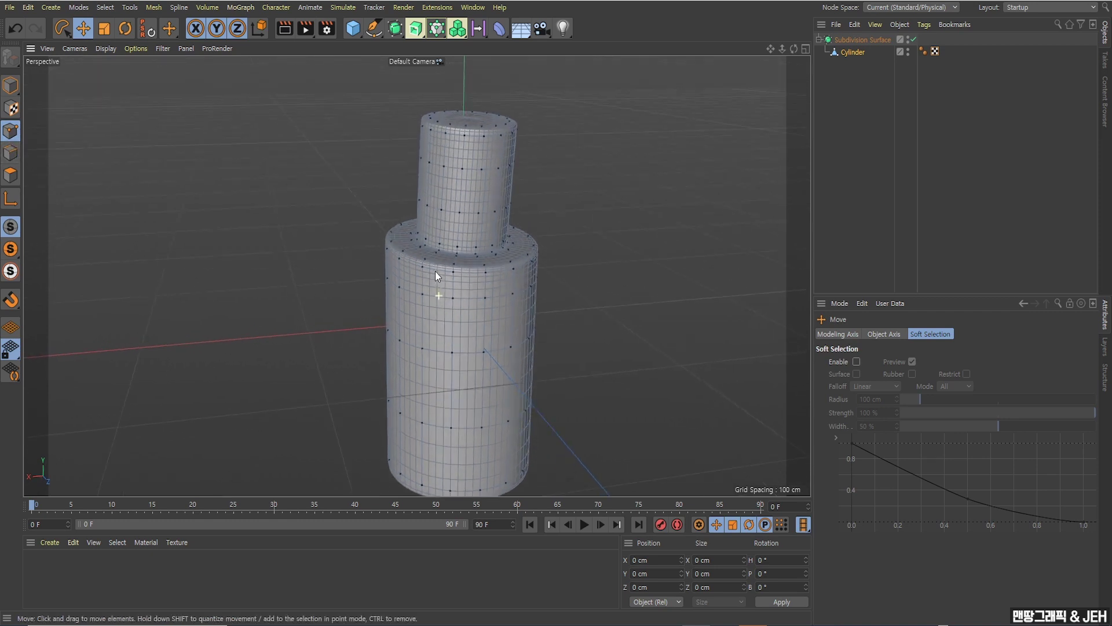
pyautogui.keyDown('alt'); pyautogui.moveTo(436, 272); pyautogui.dragTo(452, 184); pyautogui.keyUp('alt')
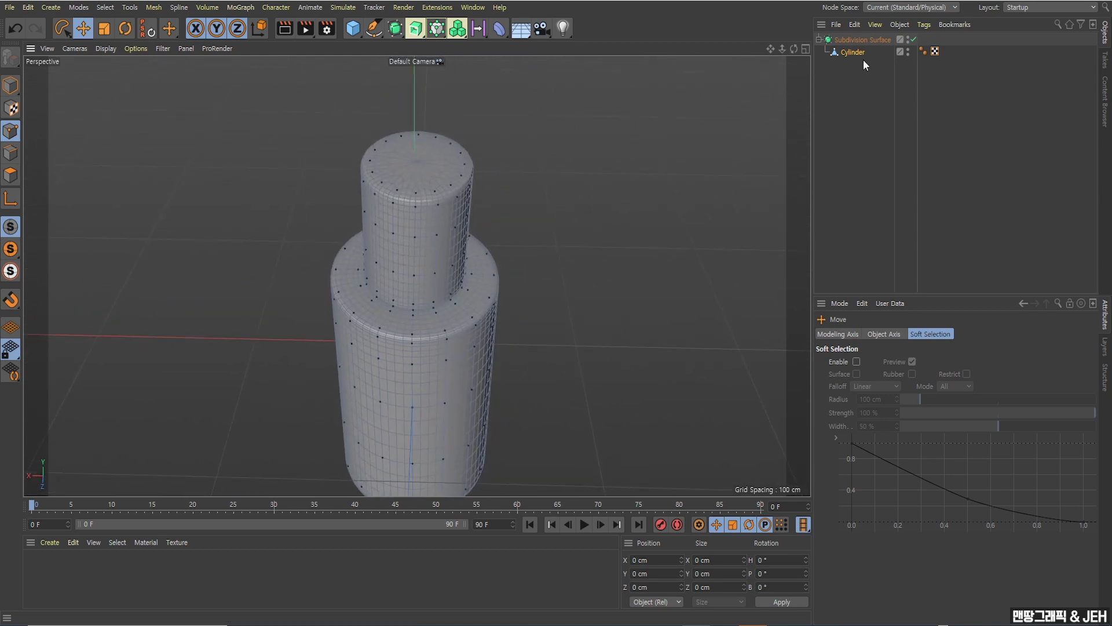
# With subdivision off, delete two vertically adjacent polygons from the lower part of the neck wall.
pyautogui.click(913, 39)
pyautogui.press('m')
pyautogui.click(581, 143)
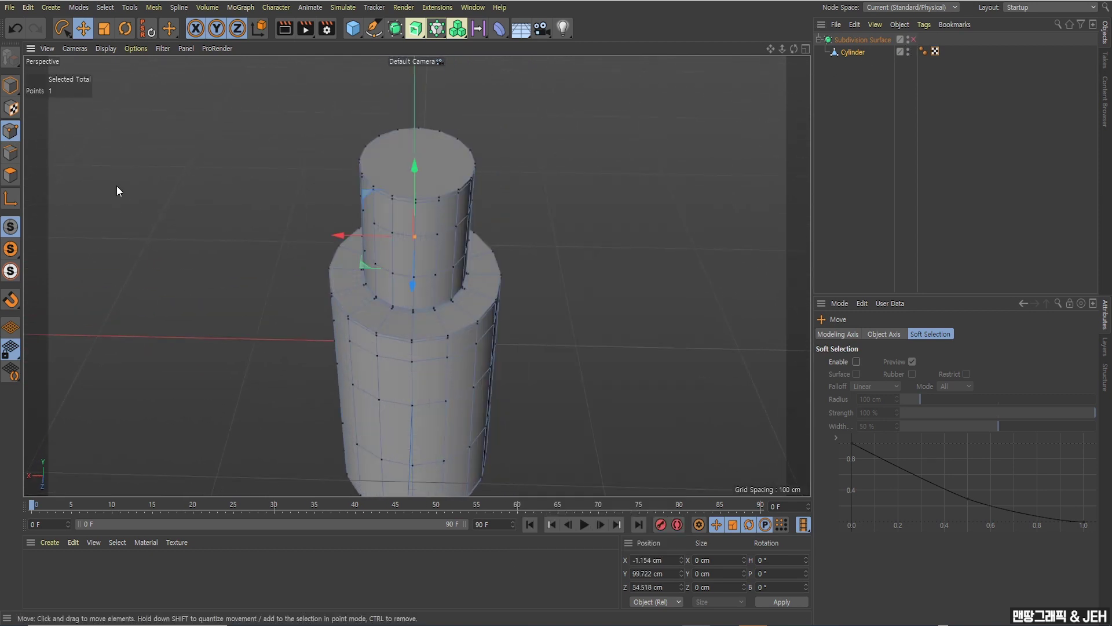
pyautogui.click(13, 176)
pyautogui.scroll(6, 415, 335)
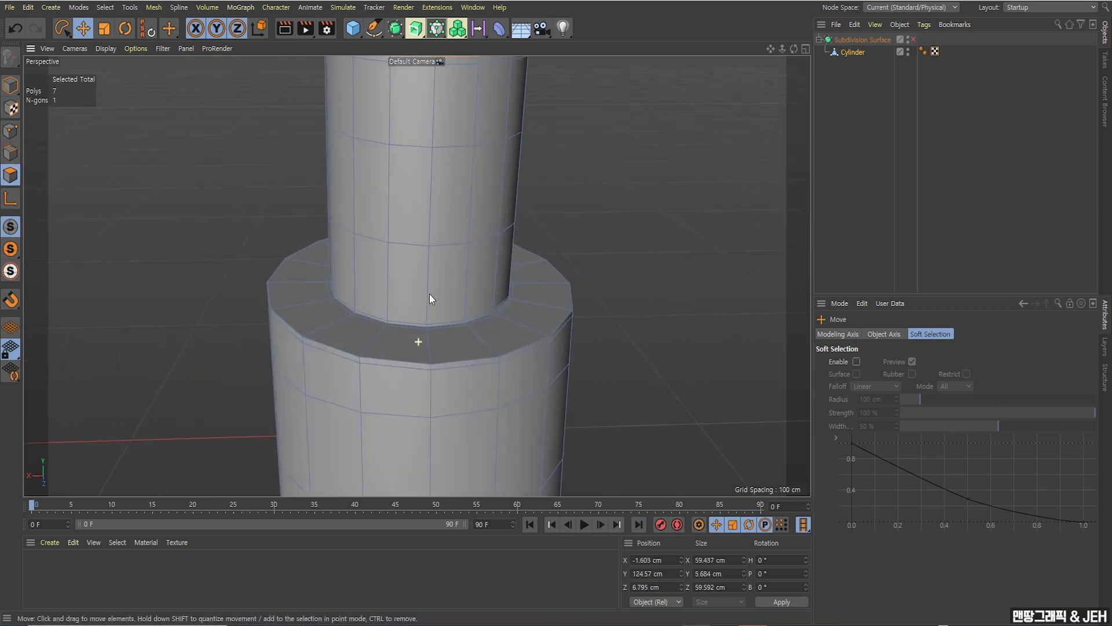
pyautogui.keyDown('alt'); pyautogui.moveTo(429, 294); pyautogui.dragTo(464, 253); pyautogui.keyUp('alt')
pyautogui.click(438, 245)
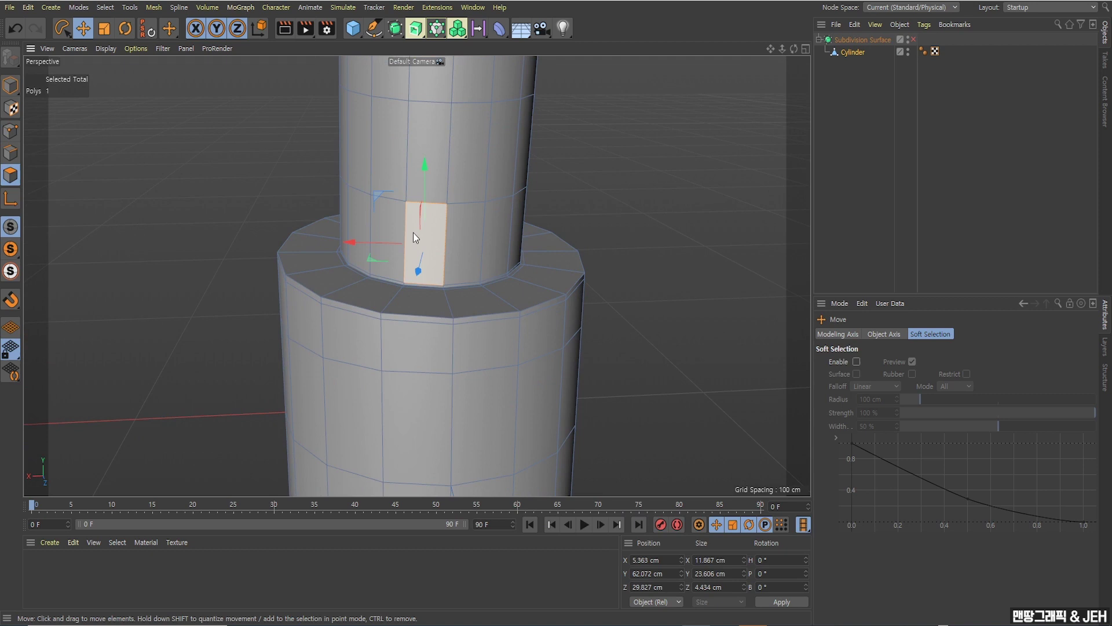
pyautogui.keyDown('shift'); pyautogui.click(435, 129); pyautogui.keyUp('shift')
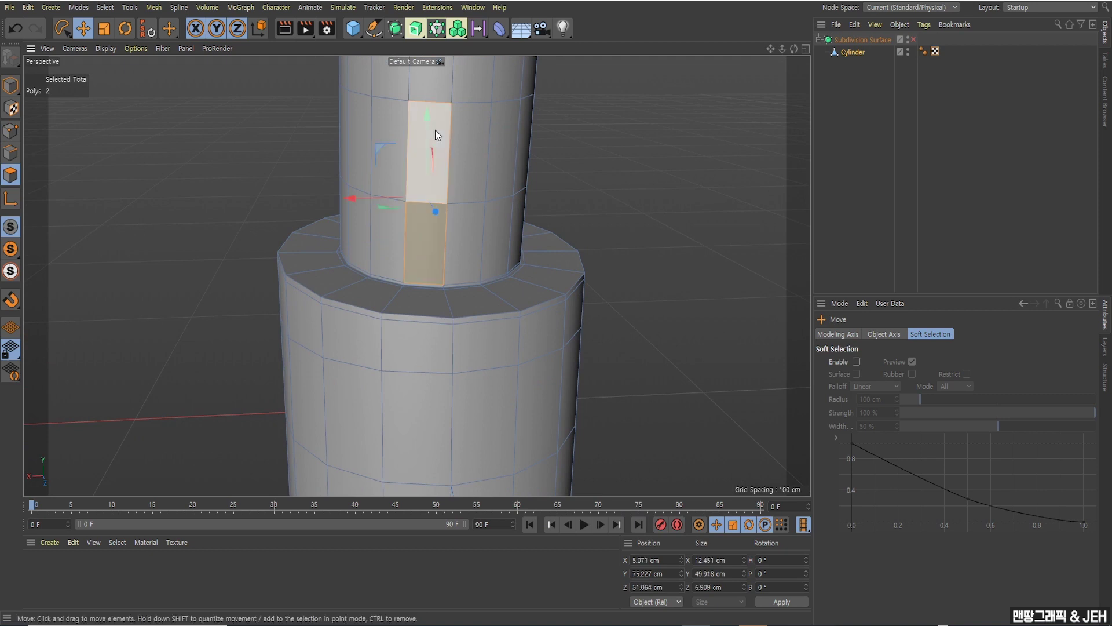
pyautogui.press('Delete')
# Bridge the two vertical edges of the upper opening in the neck wall with a new polygon.
pyautogui.keyDown('alt'); pyautogui.moveTo(494, 66); pyautogui.dragTo(526, 180); pyautogui.keyUp('alt')
pyautogui.click(471, 131)
pyautogui.keyDown('alt'); pyautogui.moveTo(463, 201); pyautogui.dragTo(509, 178); pyautogui.keyUp('alt')
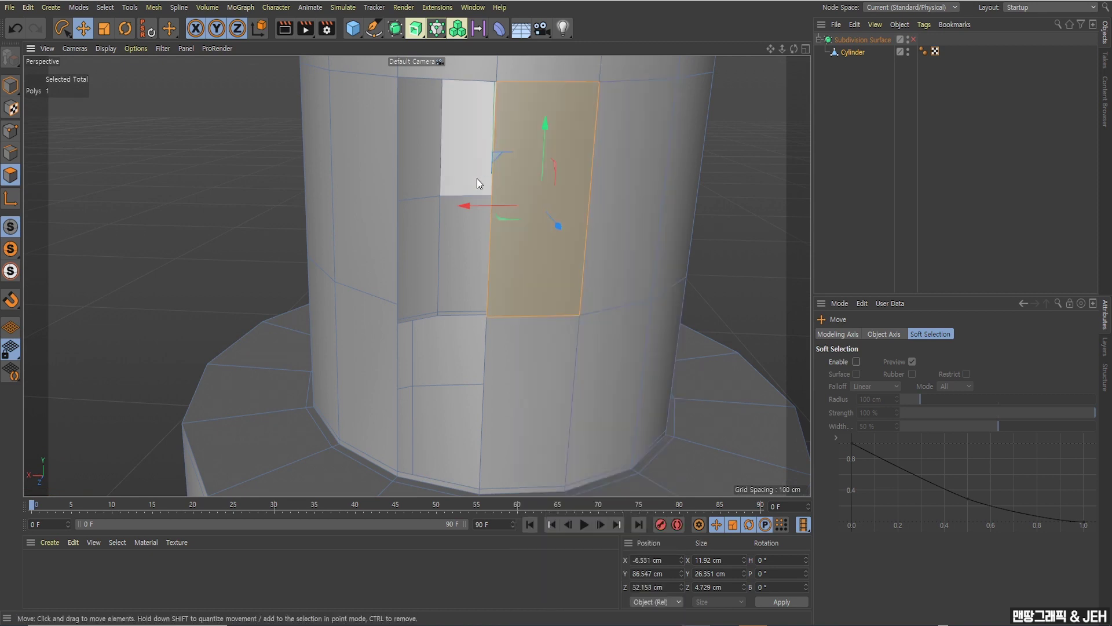
pyautogui.keyDown('alt'); pyautogui.moveTo(477, 179); pyautogui.dragTo(431, 189); pyautogui.keyUp('alt')
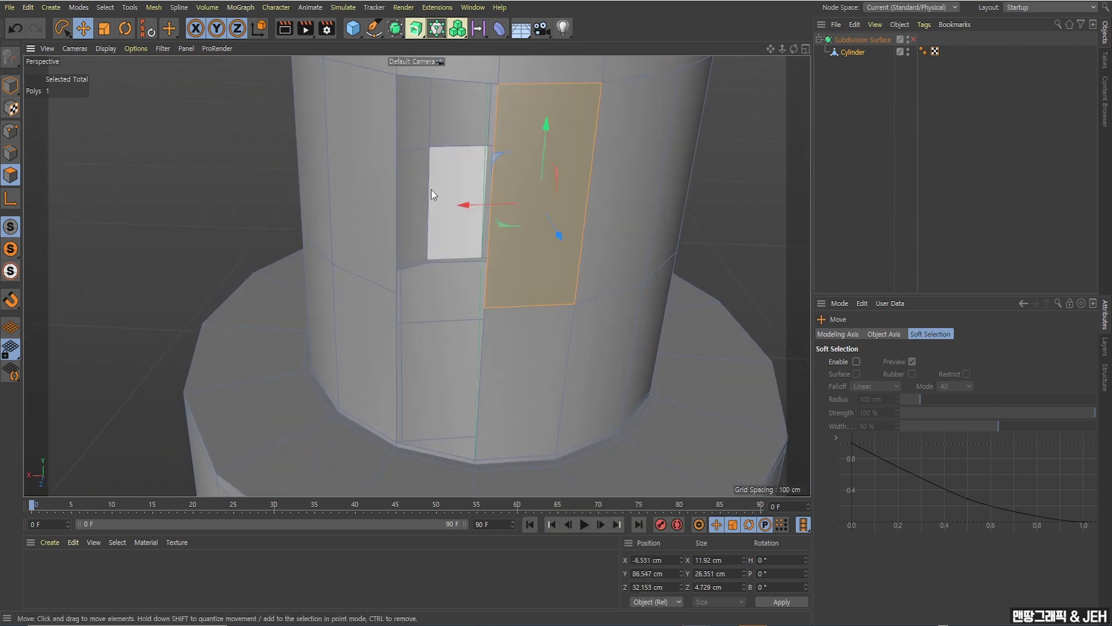
pyautogui.click(11, 153)
pyautogui.rightClick(513, 141)
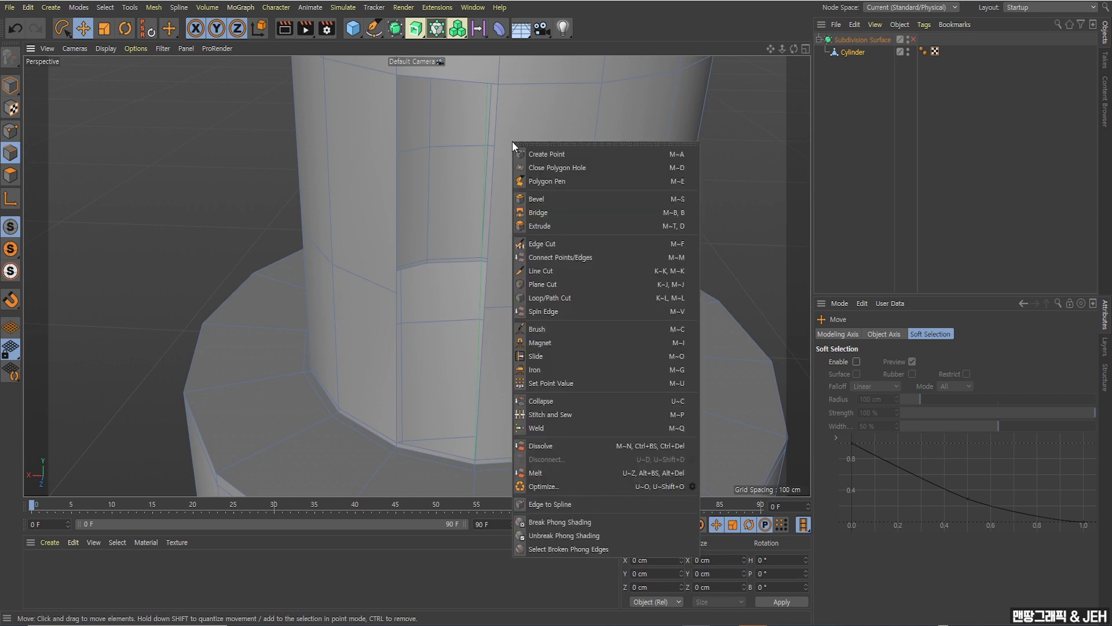
pyautogui.click(534, 213)
pyautogui.keyDown('alt'); pyautogui.moveTo(535, 212); pyautogui.dragTo(557, 208); pyautogui.keyUp('alt')
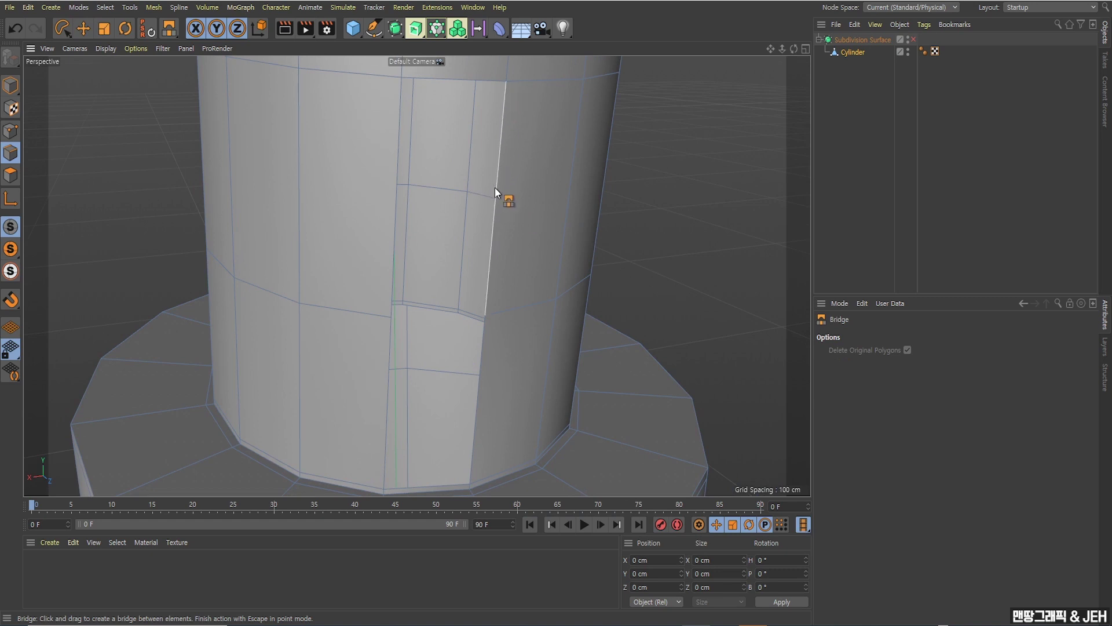
pyautogui.moveTo(492, 190); pyautogui.dragTo(391, 206)
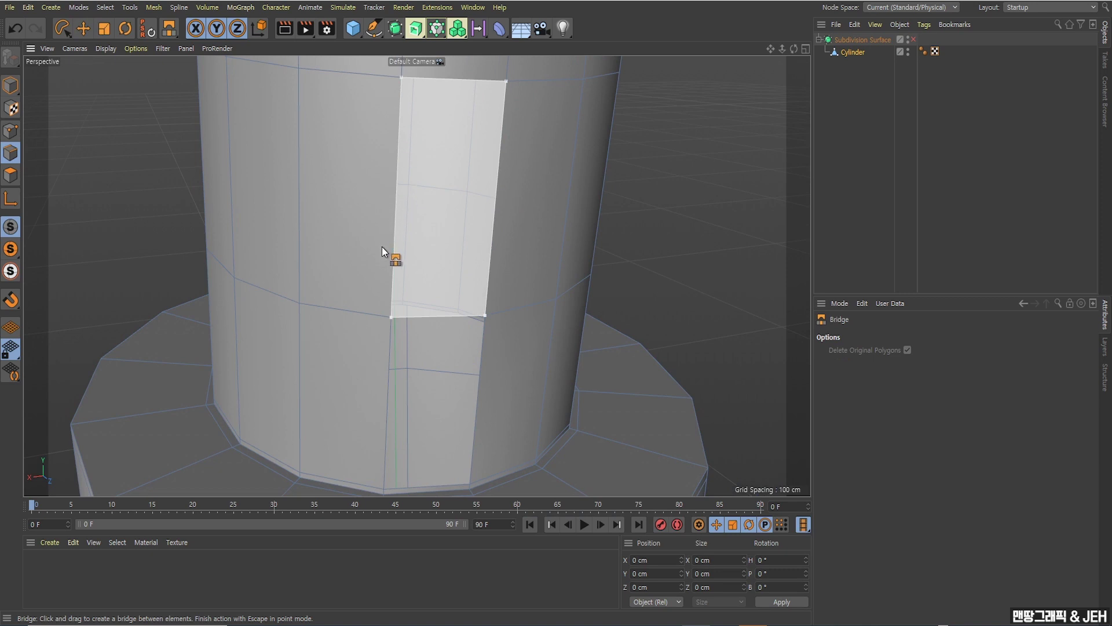
# Bridge the vertical edges of the remaining lower opening to close the neck wall at its base.
pyautogui.keyDown('alt'); pyautogui.moveTo(415, 251); pyautogui.dragTo(441, 94); pyautogui.keyUp('alt')
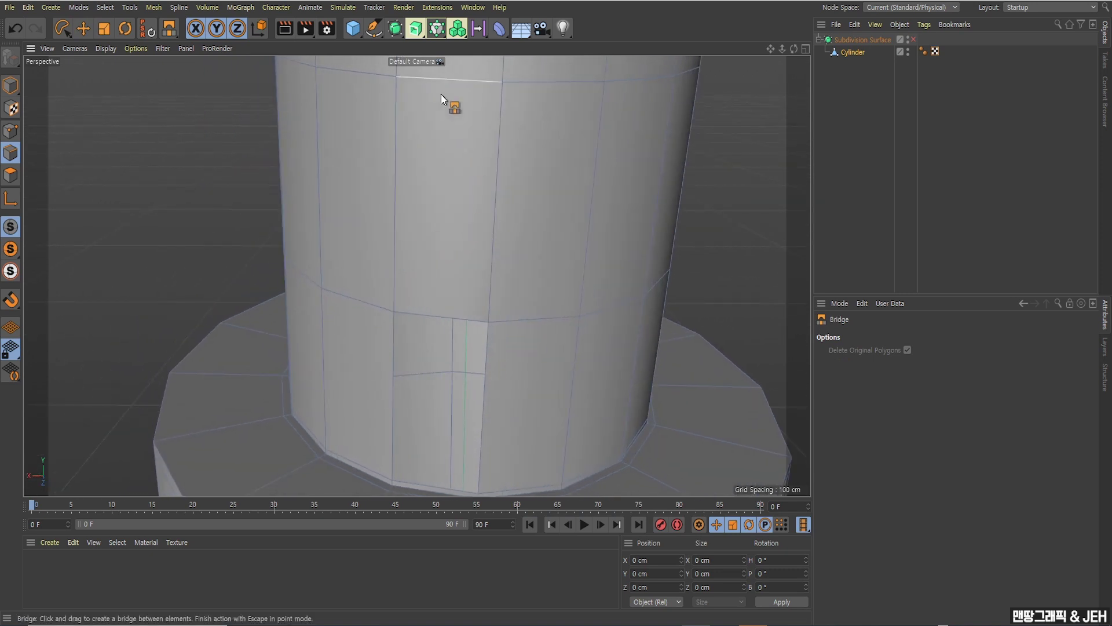
pyautogui.keyDown('alt'); pyautogui.moveTo(452, 251); pyautogui.dragTo(489, 142); pyautogui.keyUp('alt')
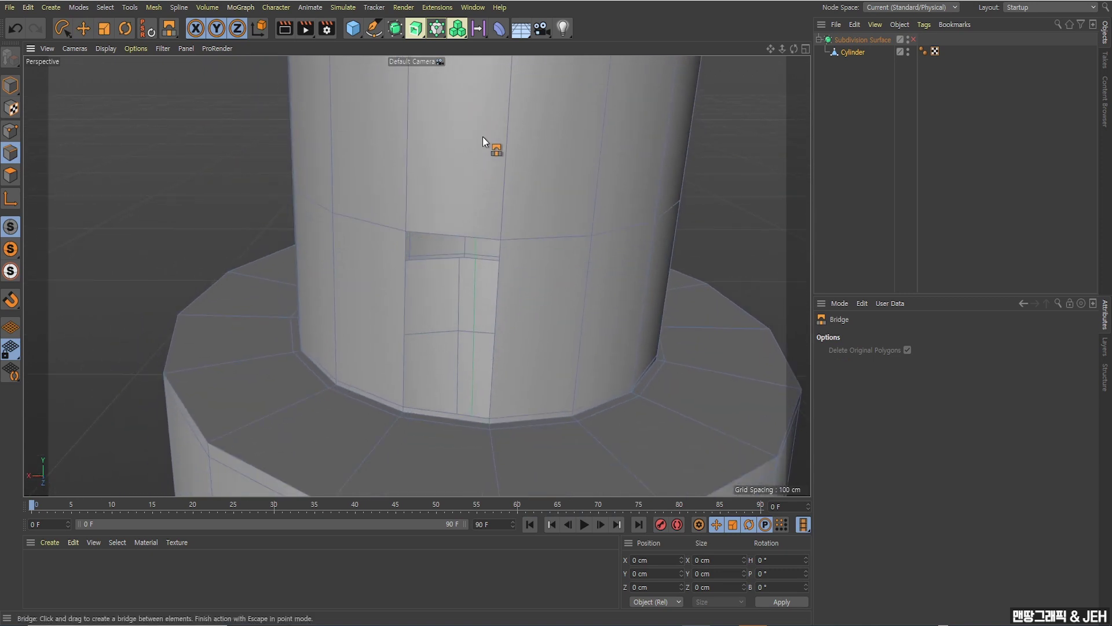
pyautogui.moveTo(500, 283); pyautogui.dragTo(470, 251)
pyautogui.scroll(-3, 415, 283)
pyautogui.scroll(8, 470, 252)
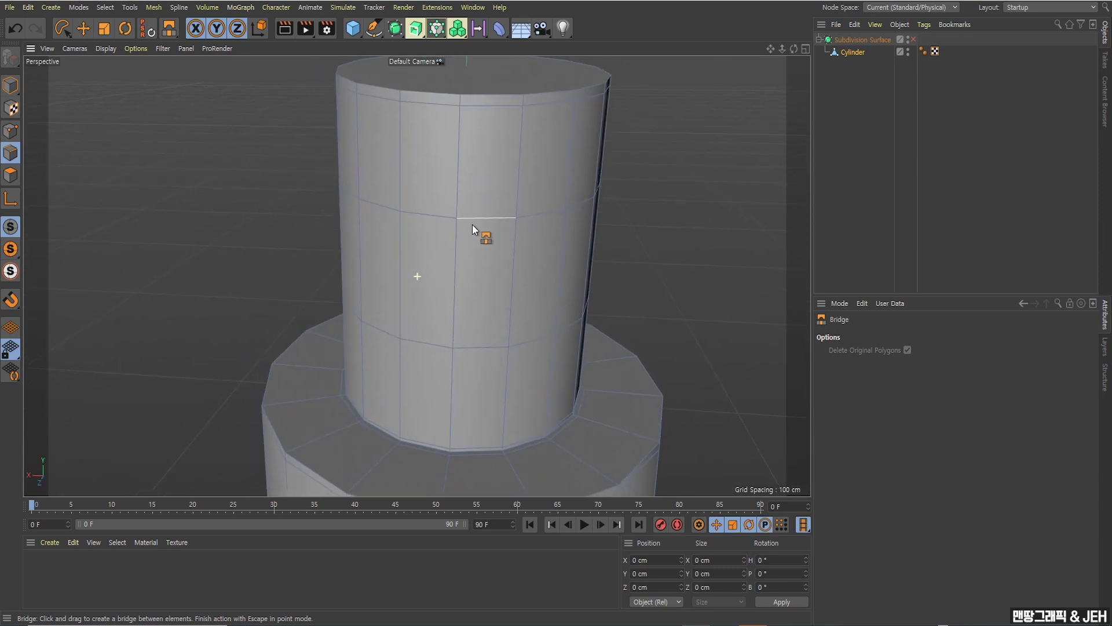
# Line-cut a closed diamond inside one neck polygon, connecting its four edge midpoints, with Visible Only enabled.
pyautogui.rightClick(503, 181)
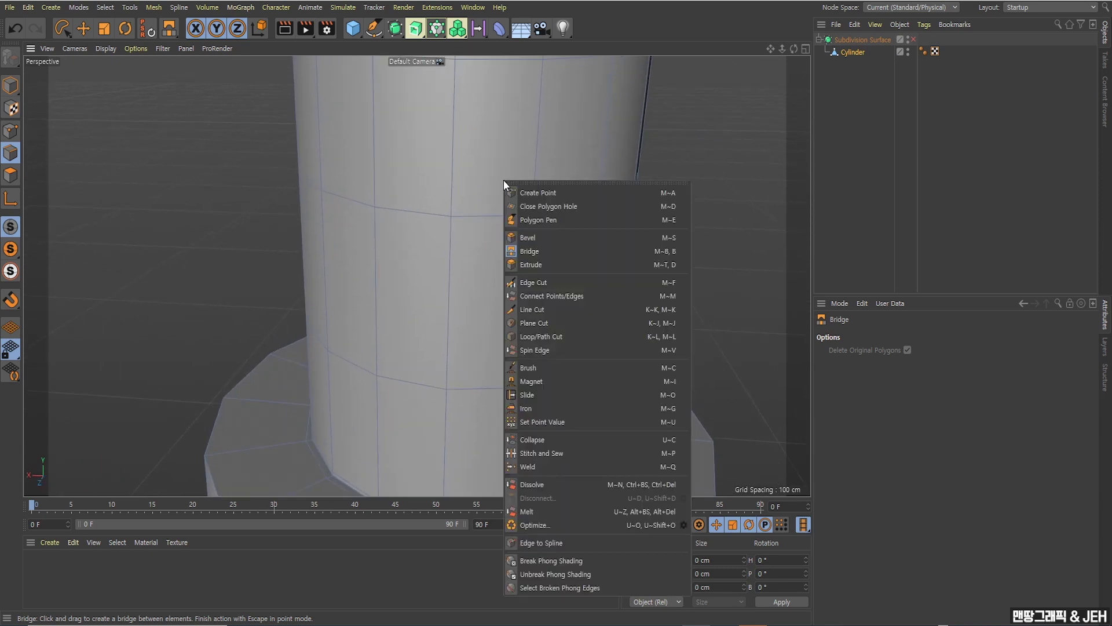
pyautogui.click(546, 312)
pyautogui.click(911, 351)
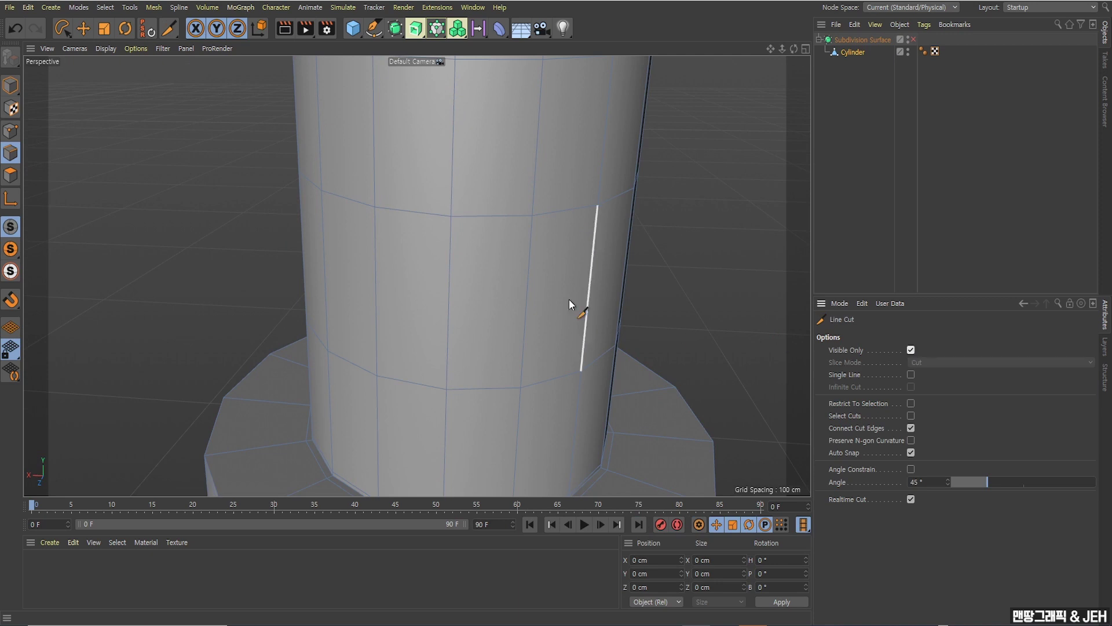
pyautogui.keyDown('alt'); pyautogui.moveTo(572, 305); pyautogui.dragTo(512, 244); pyautogui.keyUp('alt')
pyautogui.click(492, 215)
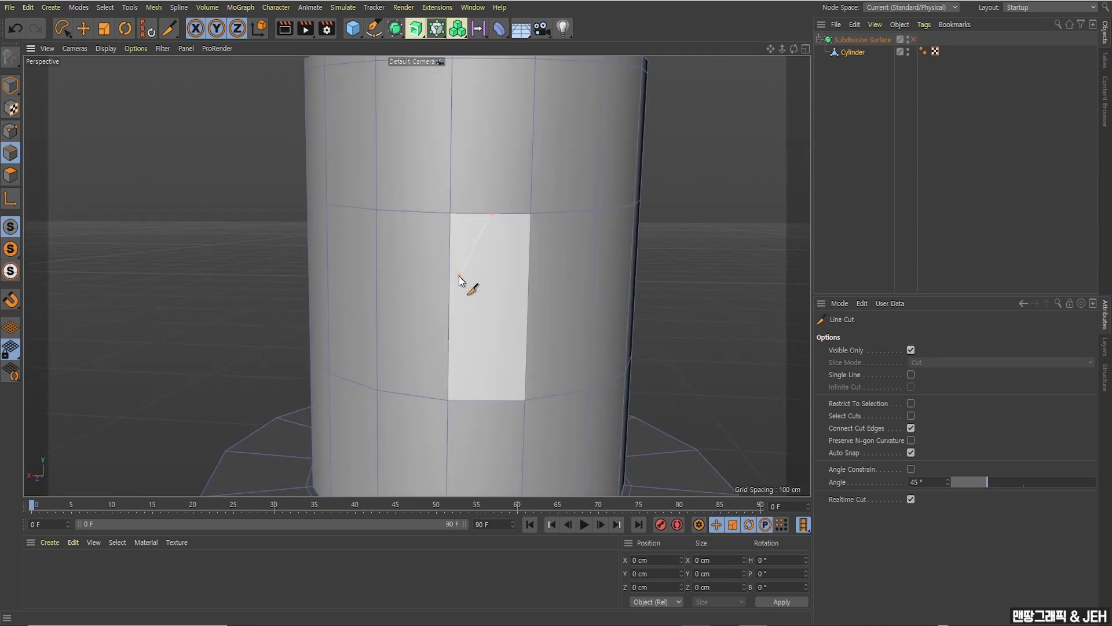
pyautogui.click(449, 303)
pyautogui.click(483, 400)
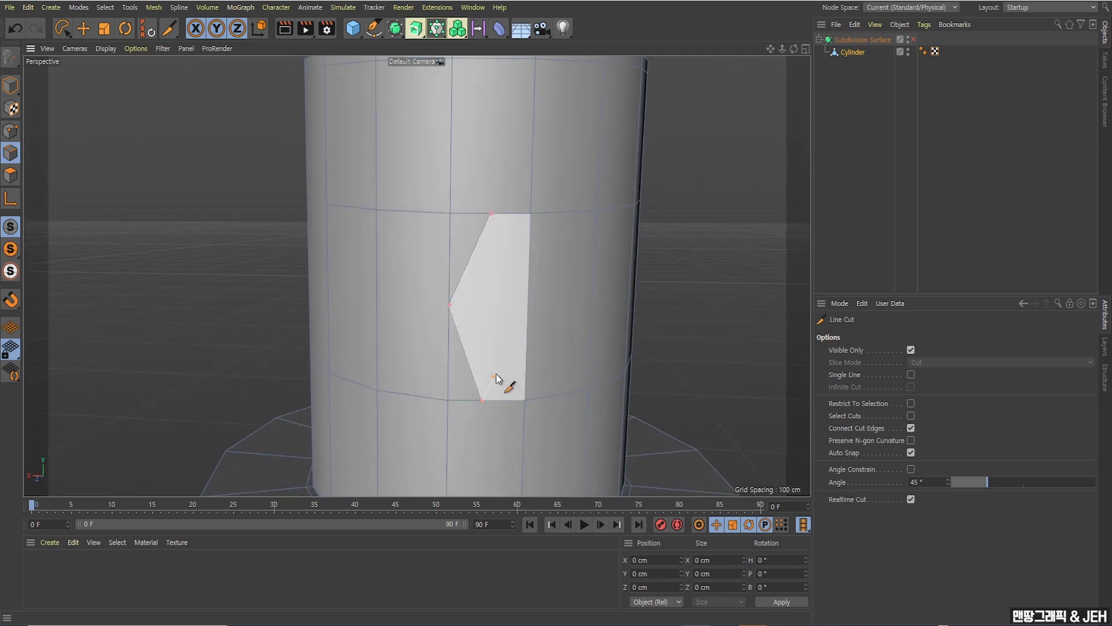
pyautogui.click(527, 303)
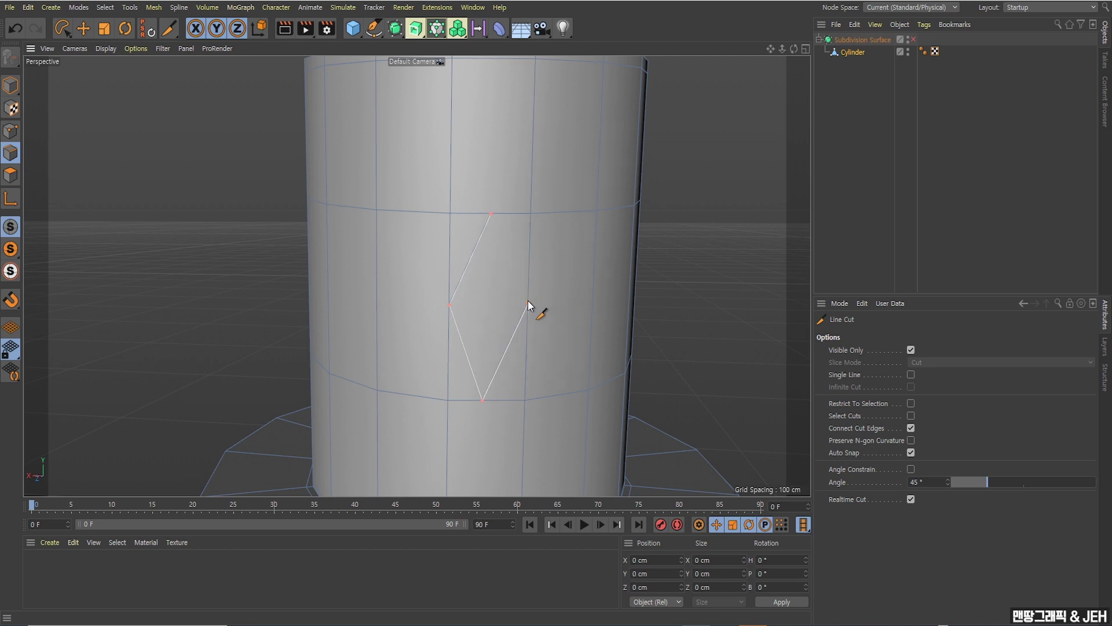
pyautogui.click(491, 210)
pyautogui.scroll(-3, 498, 226)
pyautogui.keyDown('alt'); pyautogui.moveTo(512, 244); pyautogui.dragTo(490, 263); pyautogui.keyUp('alt')
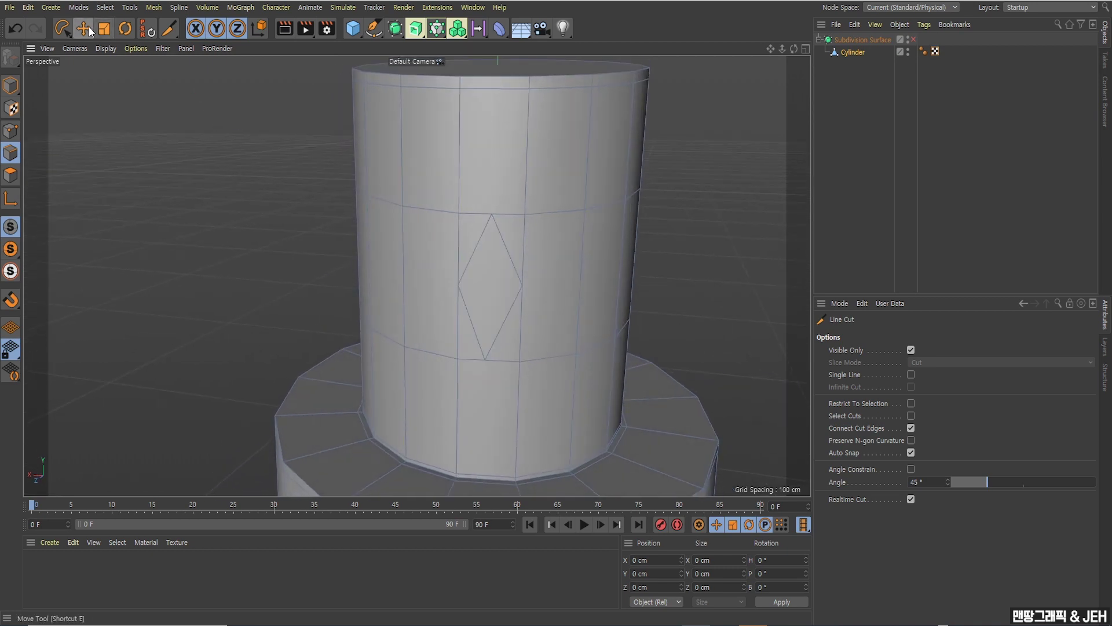
# Extrude the diamond polygon on the neck outward by about 8.84 cm and deselect the object.
pyautogui.click(83, 28)
pyautogui.click(11, 175)
pyautogui.click(491, 268)
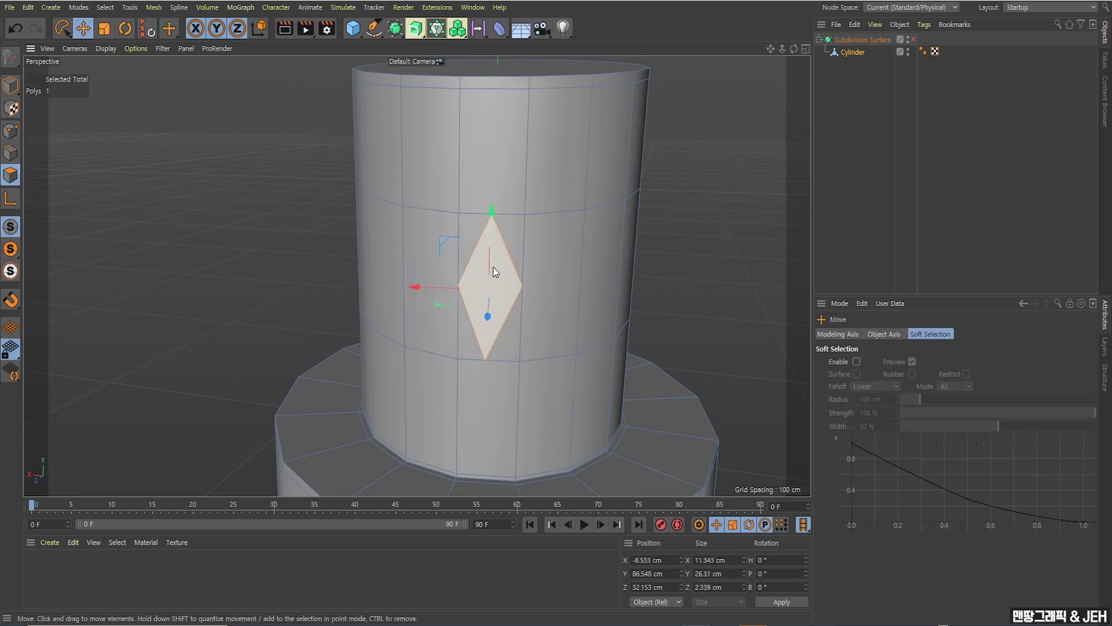
pyautogui.scroll(2, 494, 267)
pyautogui.rightClick(509, 260)
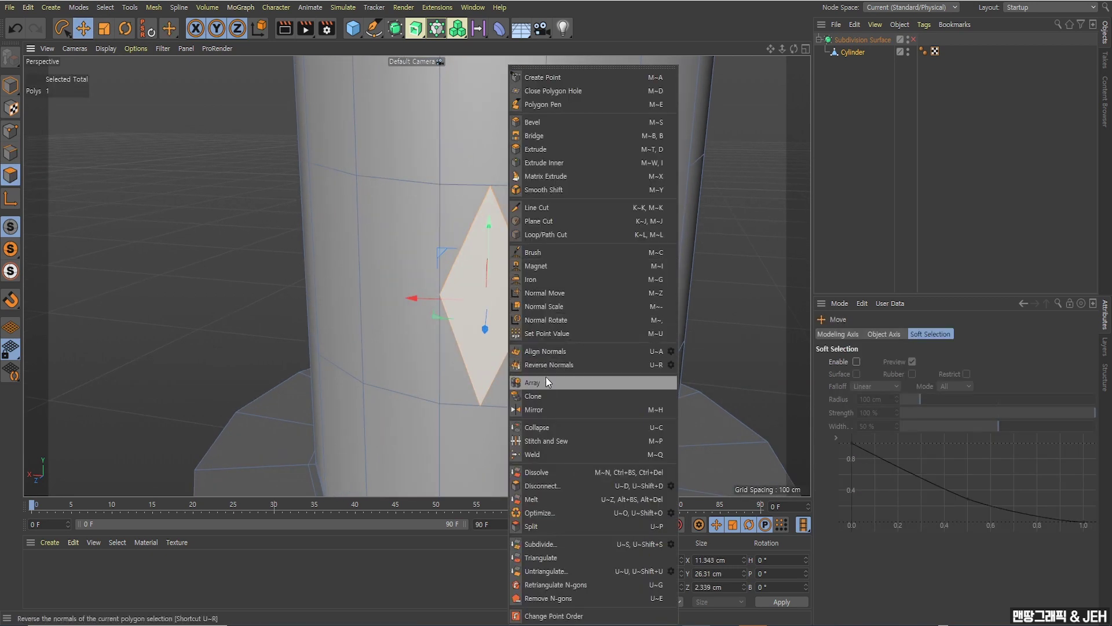
pyautogui.click(536, 150)
pyautogui.moveTo(537, 265); pyautogui.dragTo(609, 268)
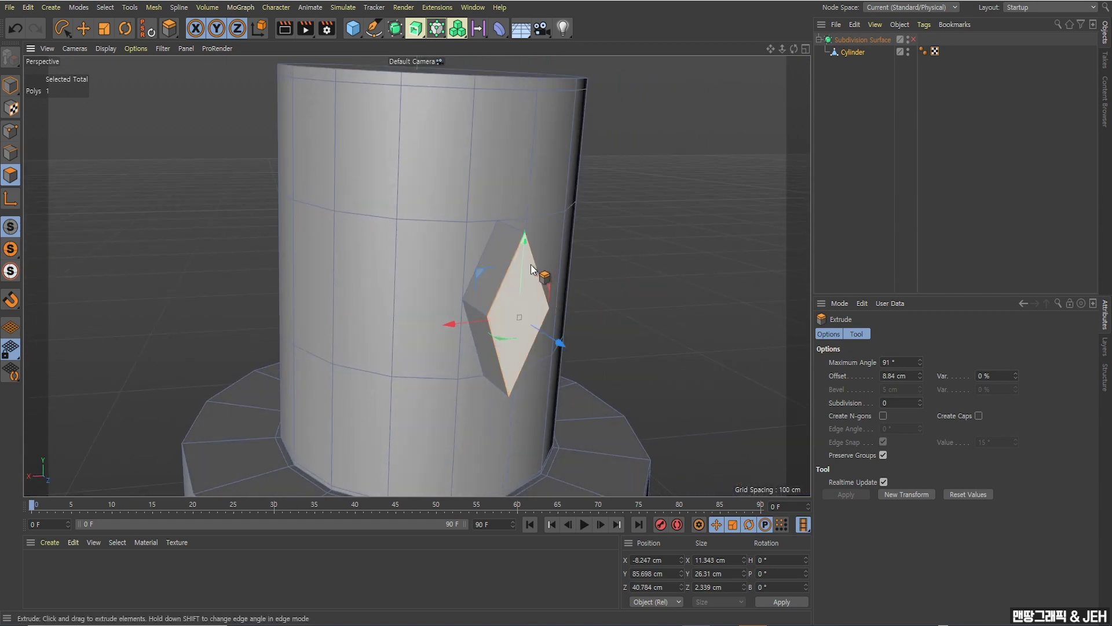
pyautogui.keyDown('alt'); pyautogui.moveTo(553, 325); pyautogui.dragTo(577, 305); pyautogui.keyUp('alt')
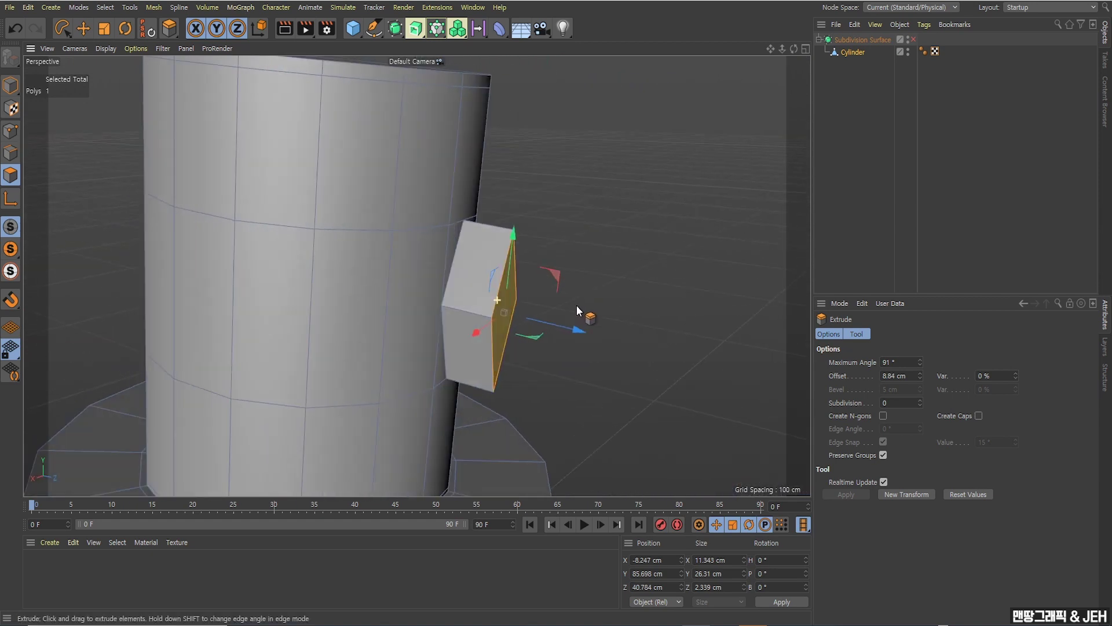
pyautogui.click(856, 86)
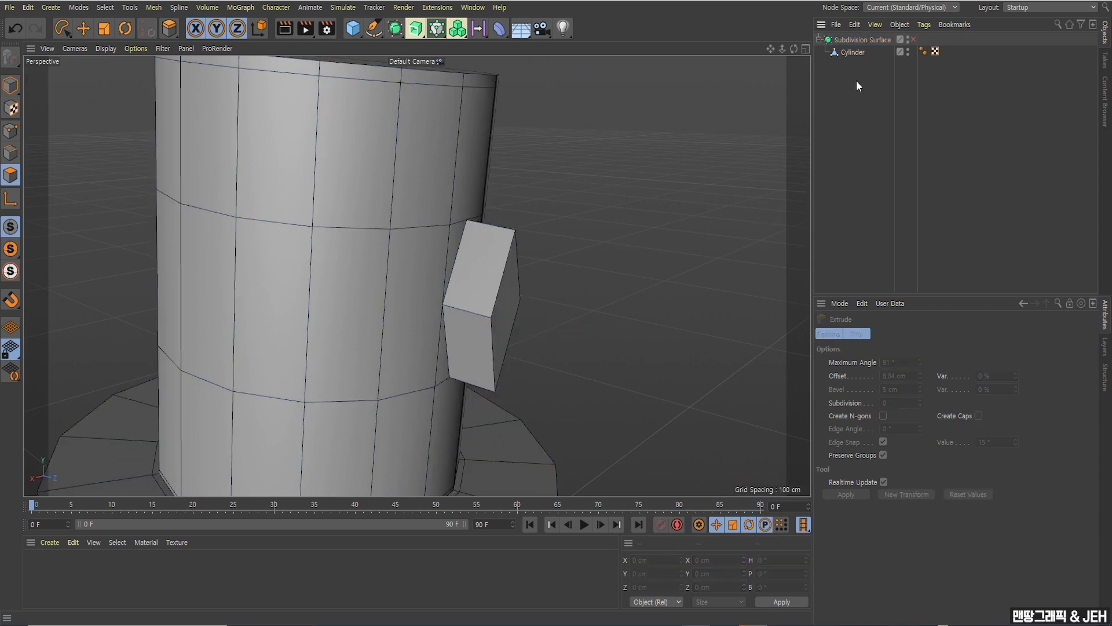
# Preview the extruded diamond on the neck with the Subdivision Surface enabled, and disable the smoothing again.
pyautogui.click(914, 39)
pyautogui.keyDown('alt'); pyautogui.moveTo(567, 255); pyautogui.dragTo(456, 267); pyautogui.keyUp('alt')
pyautogui.click(914, 39)
pyautogui.scroll(5, 407, 266)
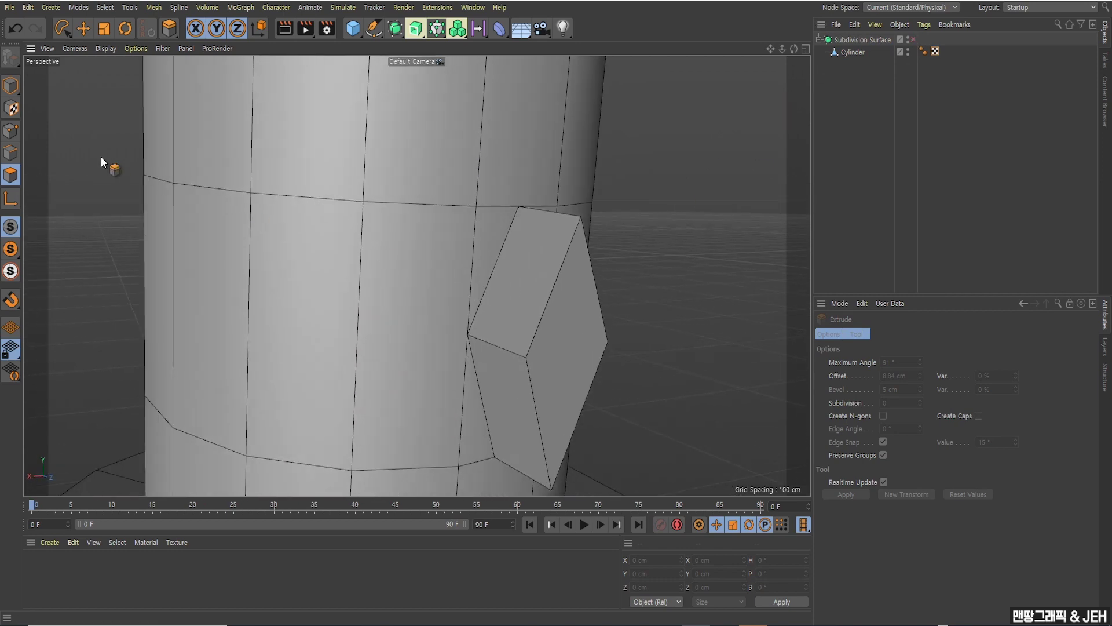
# Add a loop cut around the diamond extrusion close to its base, at about 3.2 % offset.
pyautogui.click(11, 132)
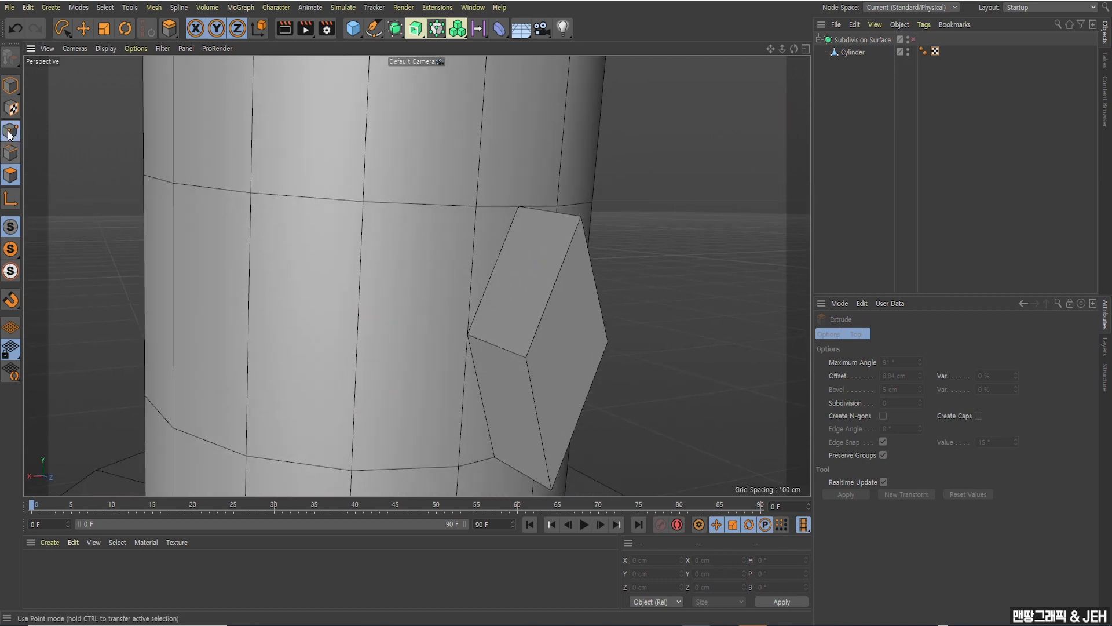
pyautogui.click(851, 52)
pyautogui.rightClick(539, 227)
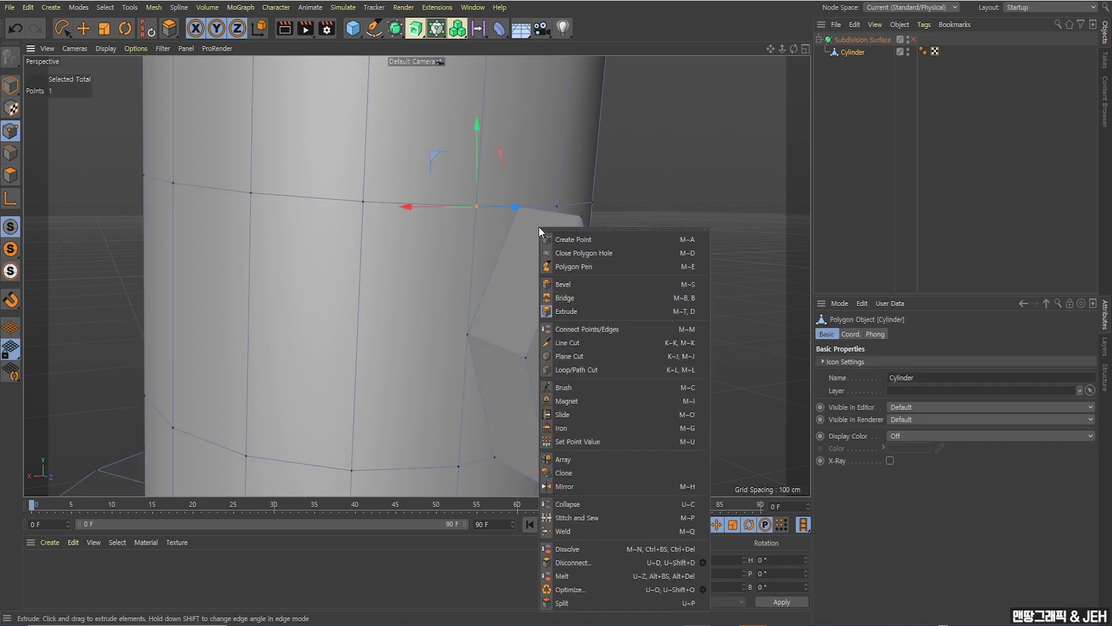
pyautogui.click(576, 370)
pyautogui.scroll(4, 524, 220)
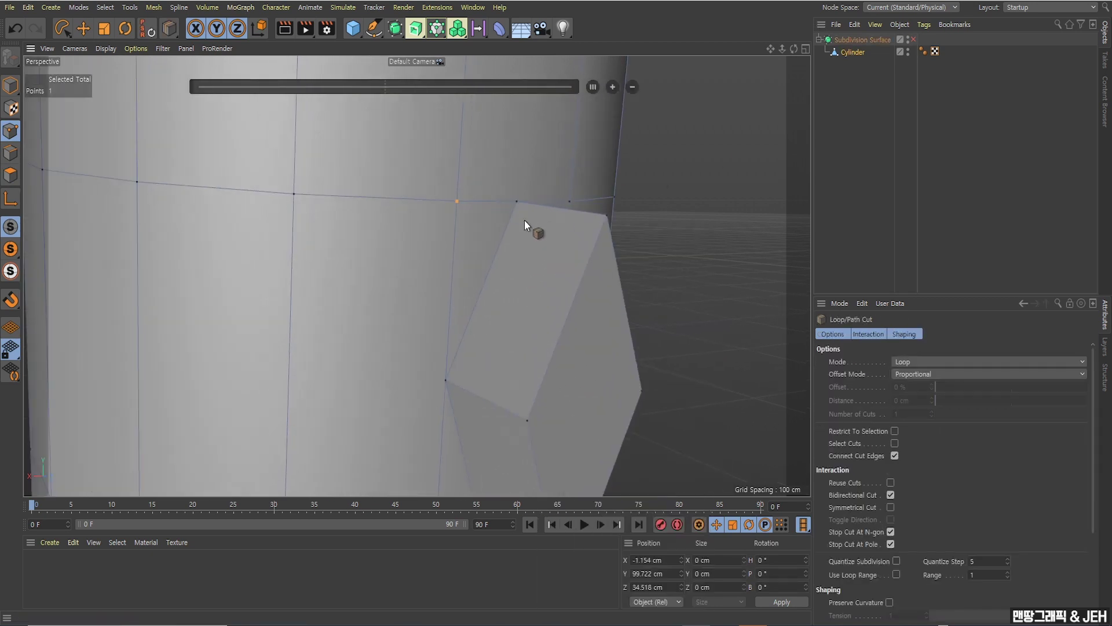
pyautogui.scroll(3, 544, 253)
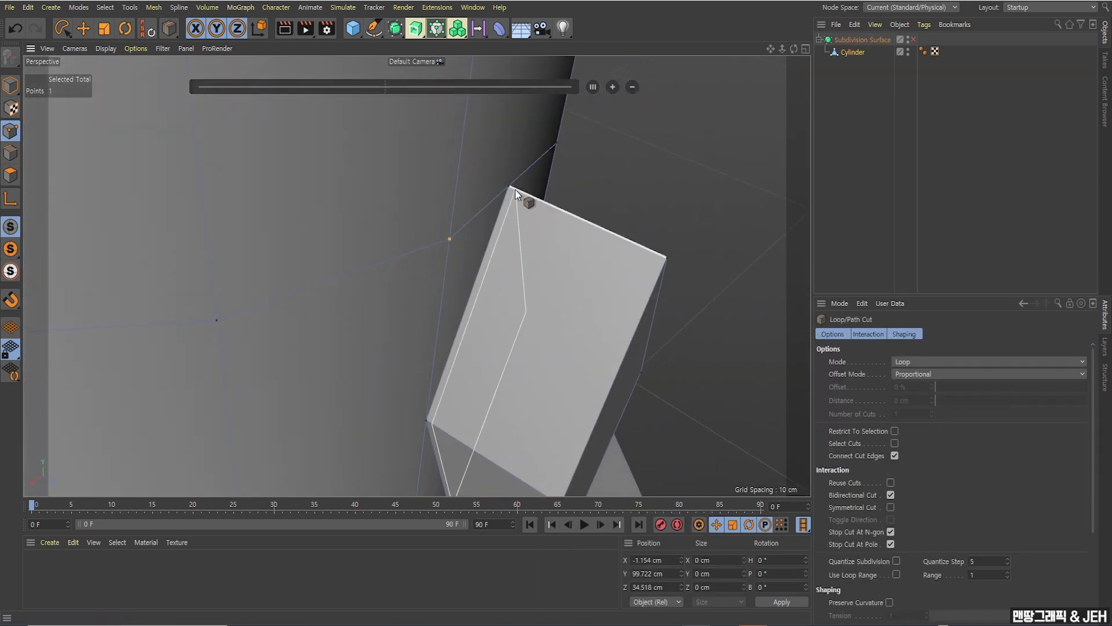
pyautogui.click(514, 189)
pyautogui.scroll(-4, 510, 202)
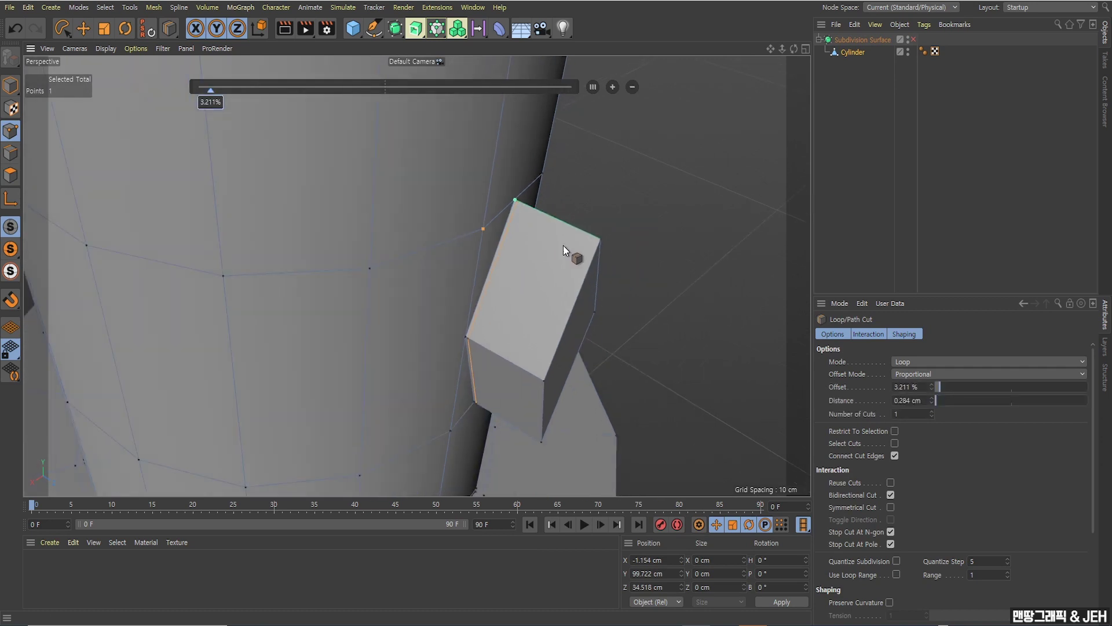
# Add a second loop cut around the diamond extrusion close to its front face.
pyautogui.keyDown('alt'); pyautogui.moveTo(501, 218); pyautogui.dragTo(597, 232); pyautogui.keyUp('alt')
pyautogui.click(604, 225)
pyautogui.click(563, 203)
pyautogui.scroll(-3, 564, 236)
# Preview the diamond under the Subdivision Surface, disable the smoothing and examine the diamond's side walls and upper corner.
pyautogui.click(913, 39)
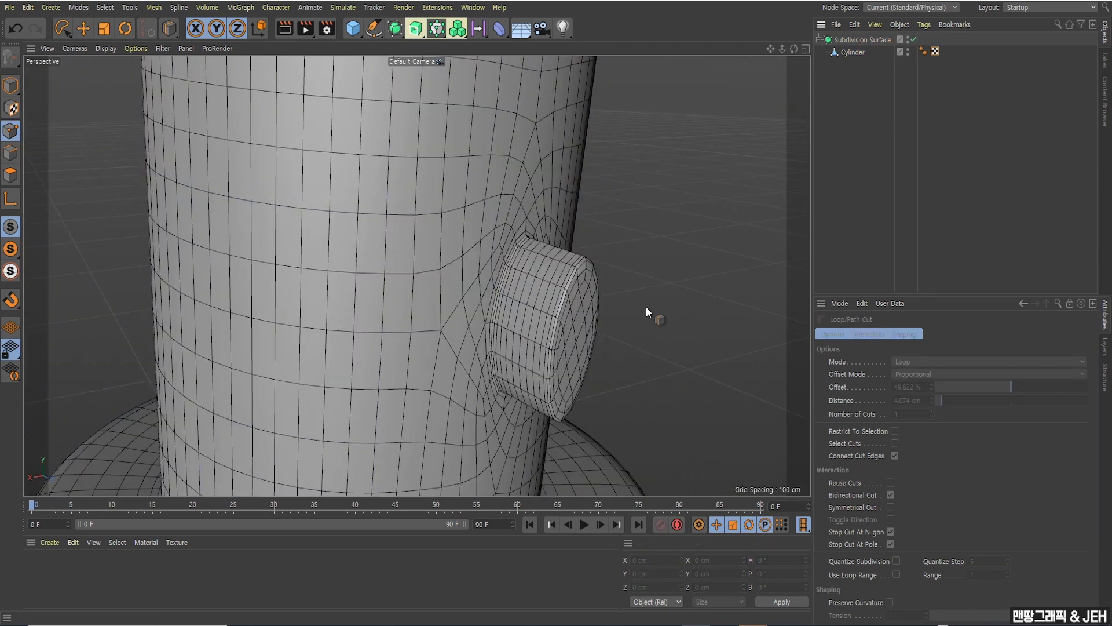
pyautogui.keyDown('alt'); pyautogui.moveTo(646, 307); pyautogui.dragTo(524, 295); pyautogui.keyUp('alt')
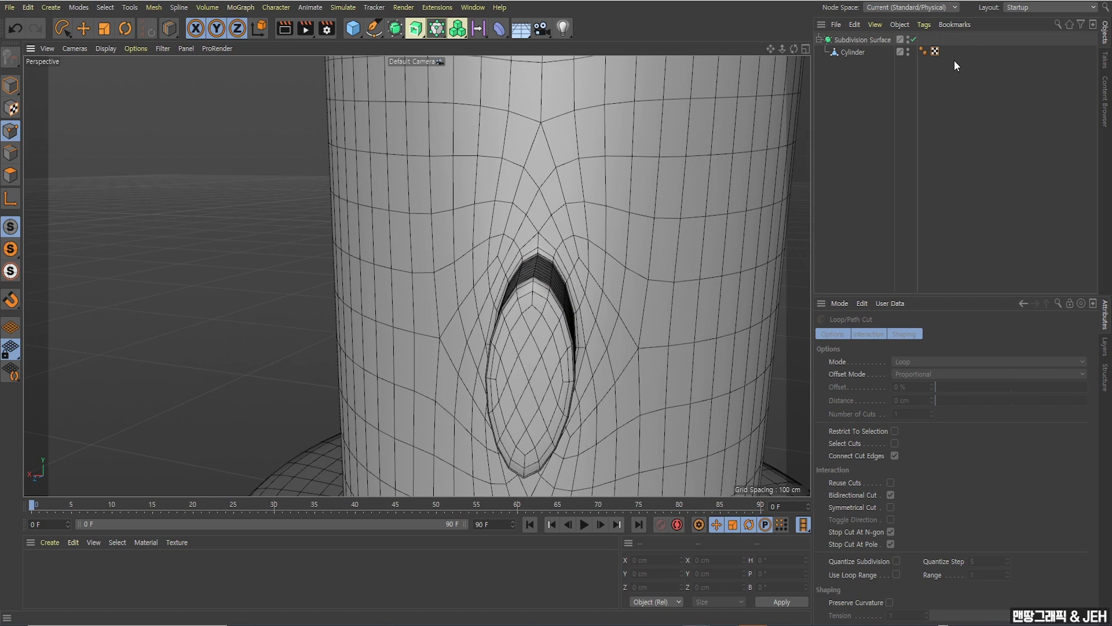
pyautogui.click(914, 40)
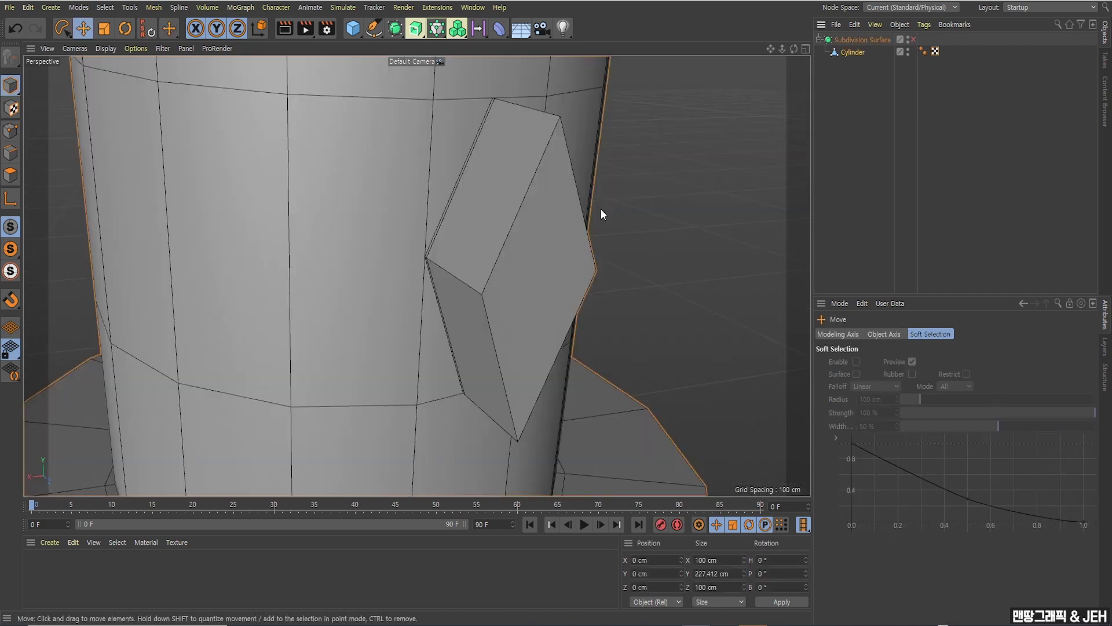
pyautogui.scroll(3, 526, 148)
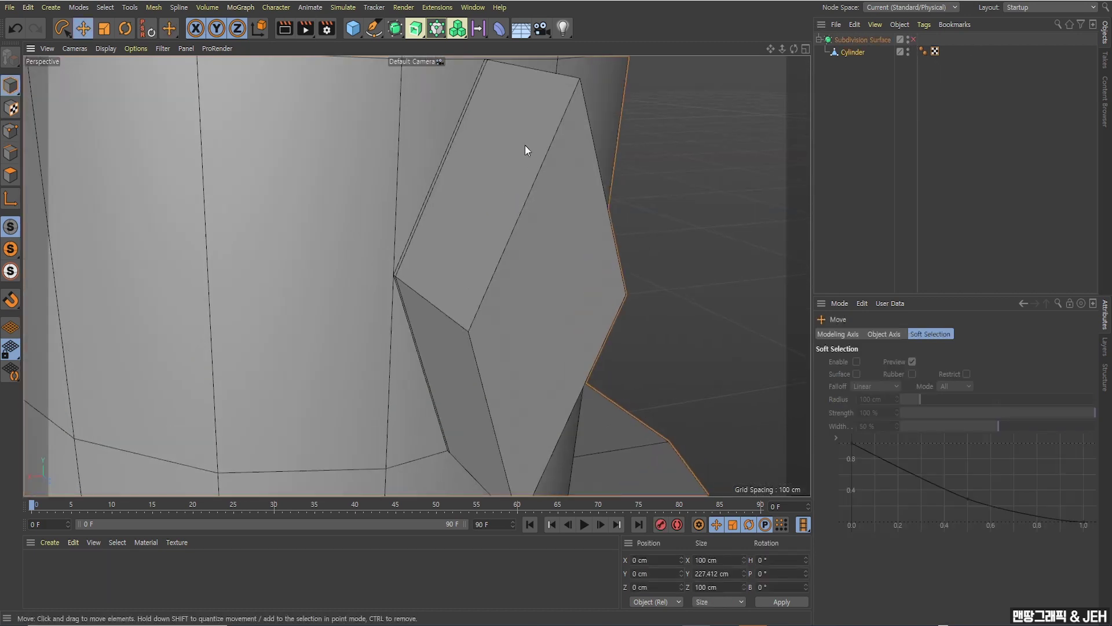
pyautogui.scroll(-3, 526, 146)
pyautogui.keyDown('alt'); pyautogui.moveTo(603, 142); pyautogui.dragTo(505, 82); pyautogui.keyUp('alt')
pyautogui.scroll(5, 526, 220)
pyautogui.keyDown('alt'); pyautogui.moveTo(553, 197); pyautogui.dragTo(558, 193); pyautogui.keyUp('alt')
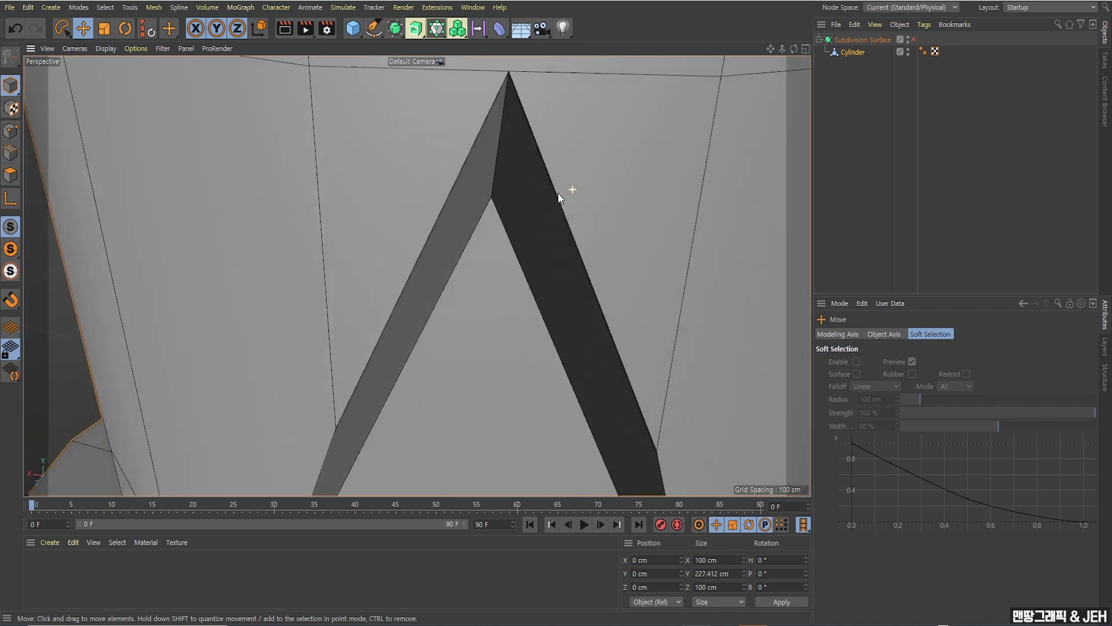
pyautogui.scroll(3, 508, 138)
pyautogui.scroll(-3, 384, 210)
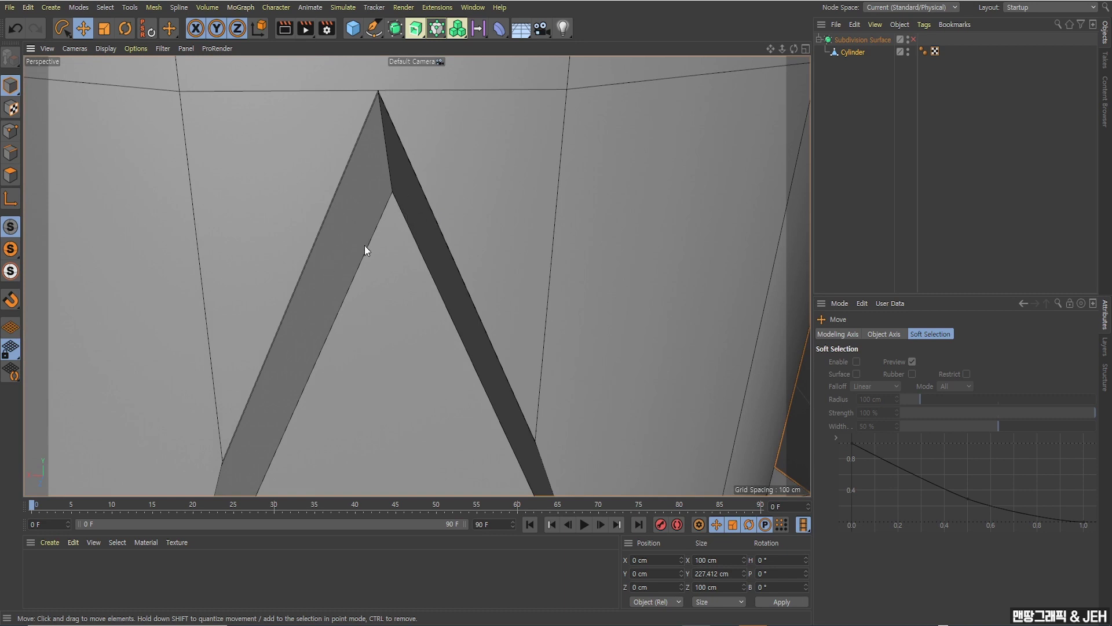
pyautogui.keyDown('alt'); pyautogui.moveTo(364, 245); pyautogui.dragTo(424, 248); pyautogui.keyUp('alt')
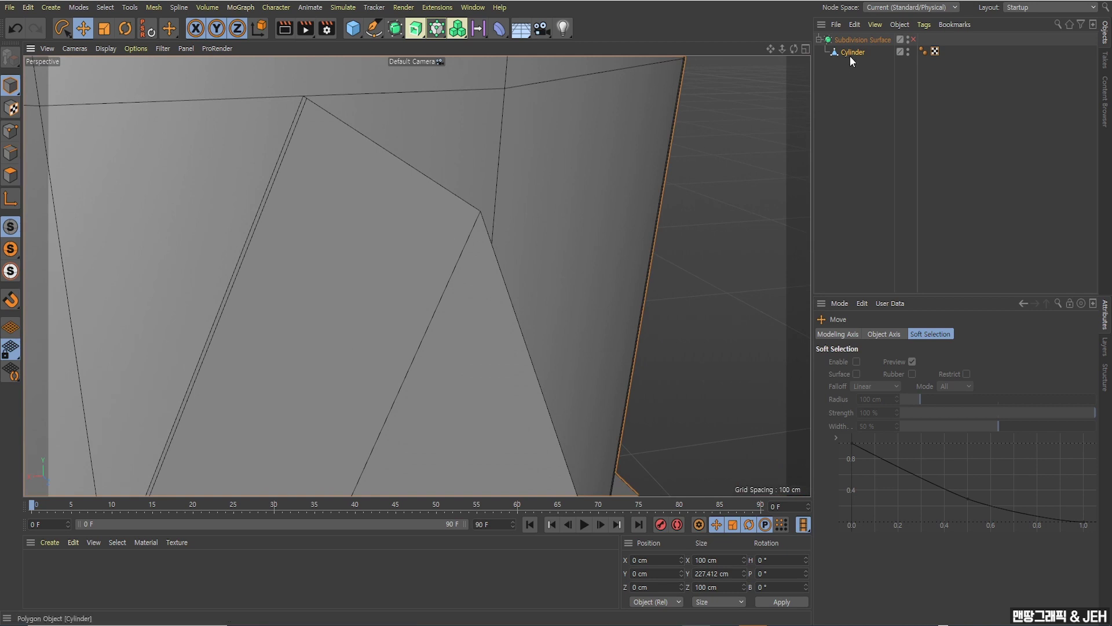
# Add a loop cut across the diamond's side wall right beside its upper corner, at about 99.2 % offset.
pyautogui.click(10, 133)
pyautogui.keyDown('alt'); pyautogui.moveTo(287, 174); pyautogui.dragTo(333, 202); pyautogui.keyUp('alt')
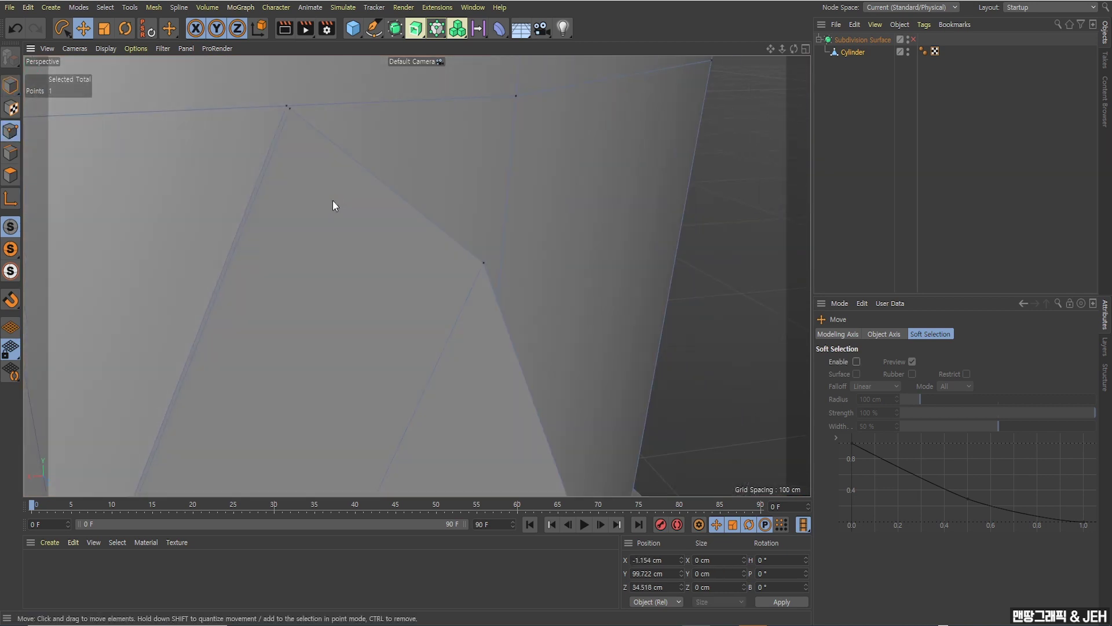
pyautogui.rightClick(357, 181)
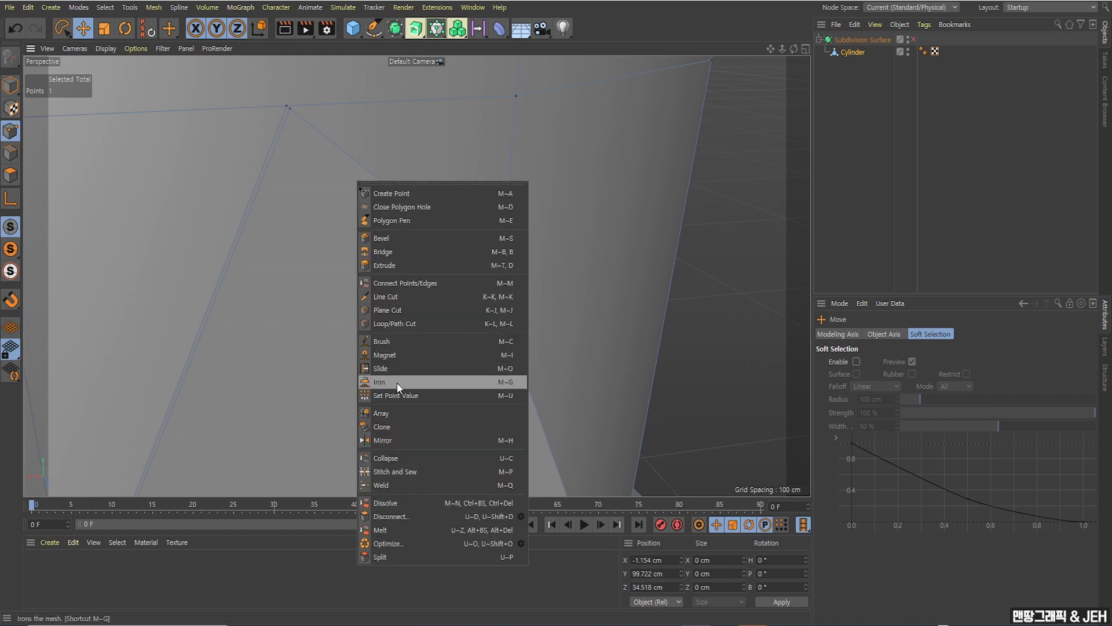
pyautogui.click(391, 322)
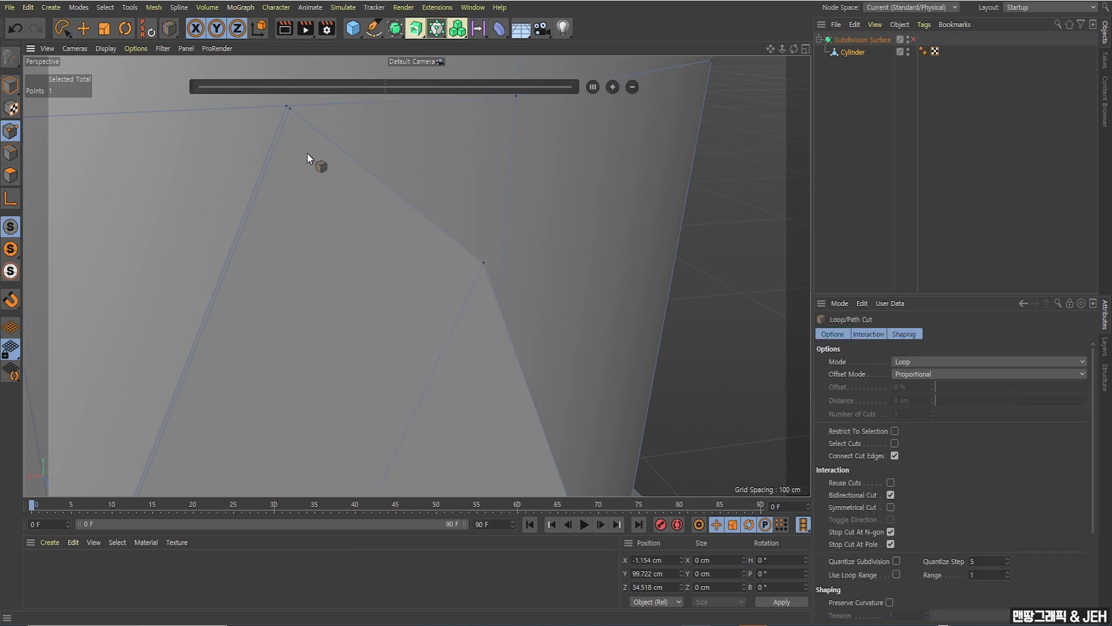
pyautogui.click(290, 114)
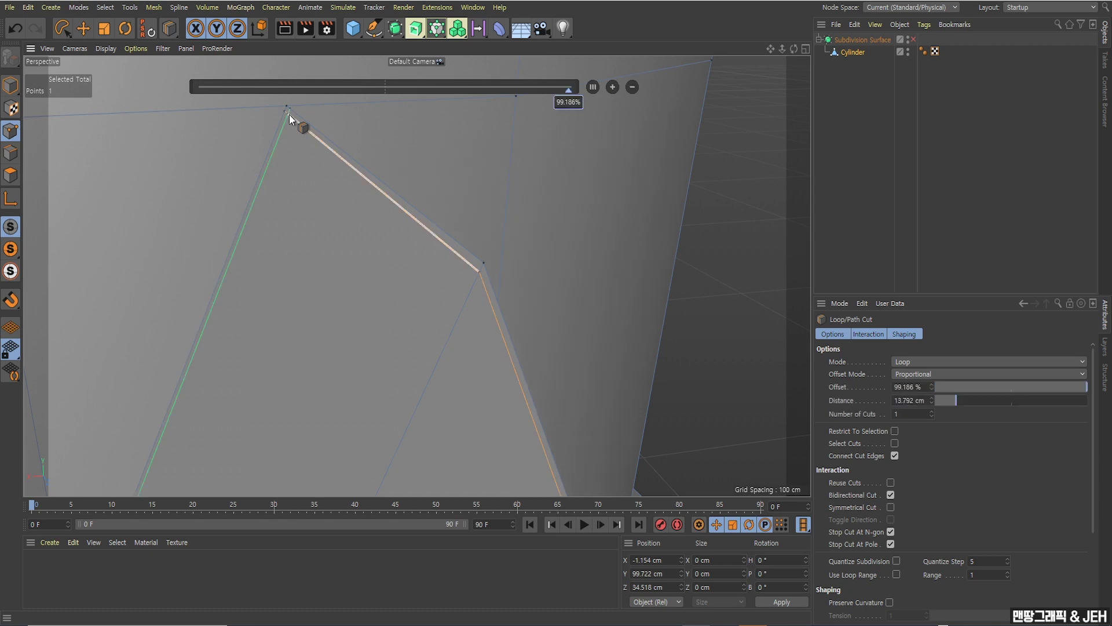
# Add a loop cut across the diamond's side wall right beside its lower corner, at about 0.6 % offset.
pyautogui.keyDown('alt'); pyautogui.moveTo(289, 114); pyautogui.dragTo(589, 258); pyautogui.keyUp('alt')
pyautogui.scroll(5, 602, 272)
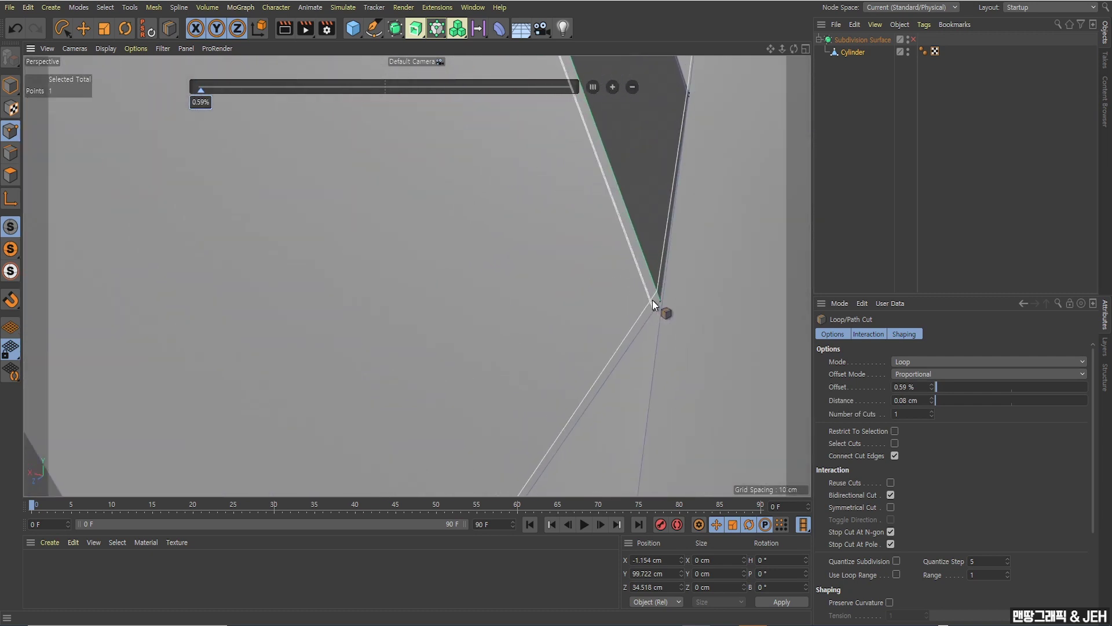
pyautogui.keyDown('alt'); pyautogui.moveTo(645, 305); pyautogui.dragTo(493, 409); pyautogui.keyUp('alt')
pyautogui.scroll(-4, 631, 278)
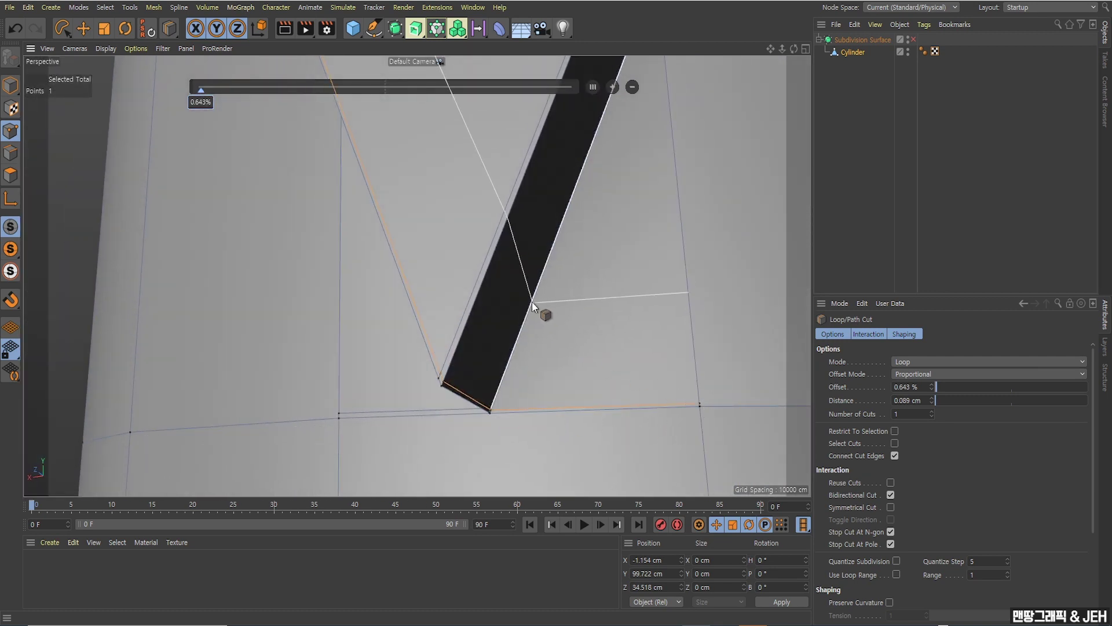
pyautogui.keyDown('alt'); pyautogui.moveTo(532, 301); pyautogui.dragTo(521, 253); pyautogui.keyUp('alt')
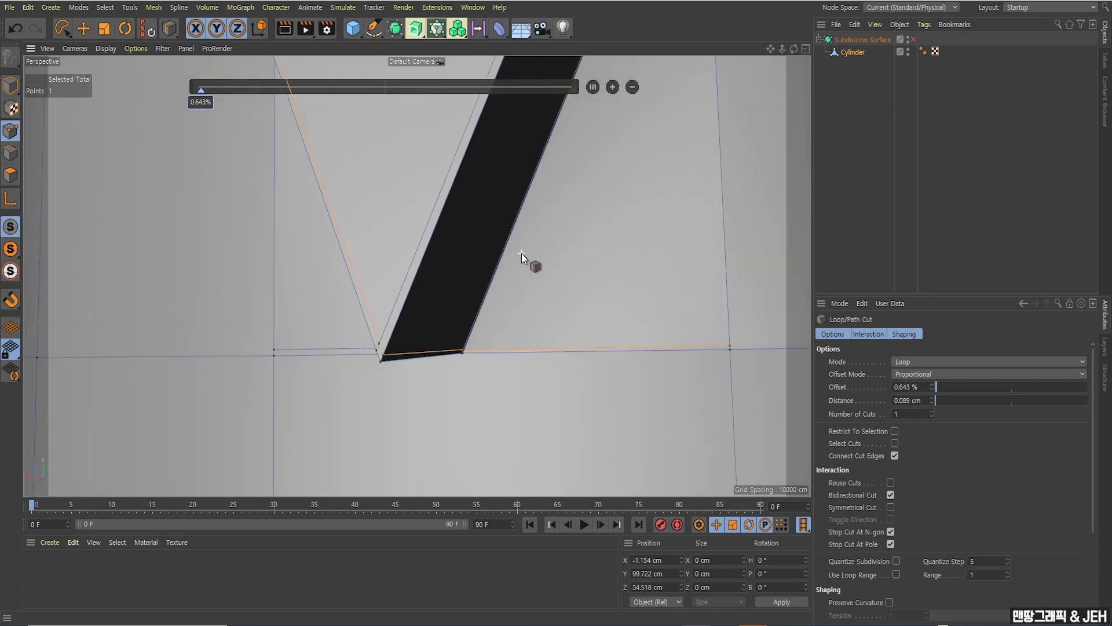
# Dissolve the extra horizontal edge that the loop cut left on the neck beside the diamond's lower corner.
pyautogui.rightClick(549, 206)
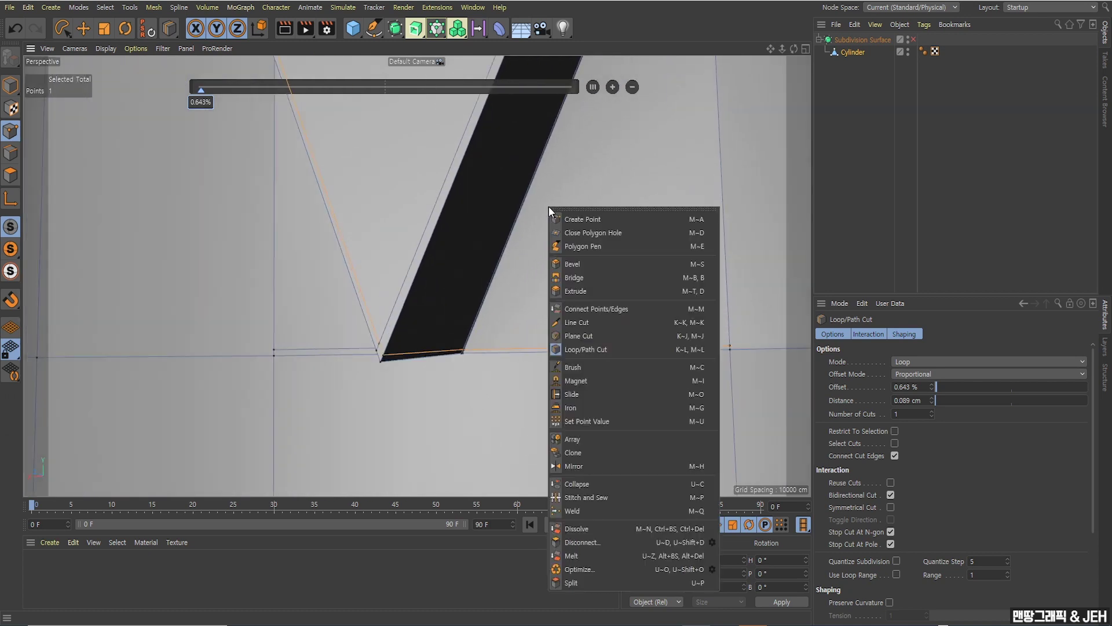
pyautogui.click(83, 35)
pyautogui.click(83, 34)
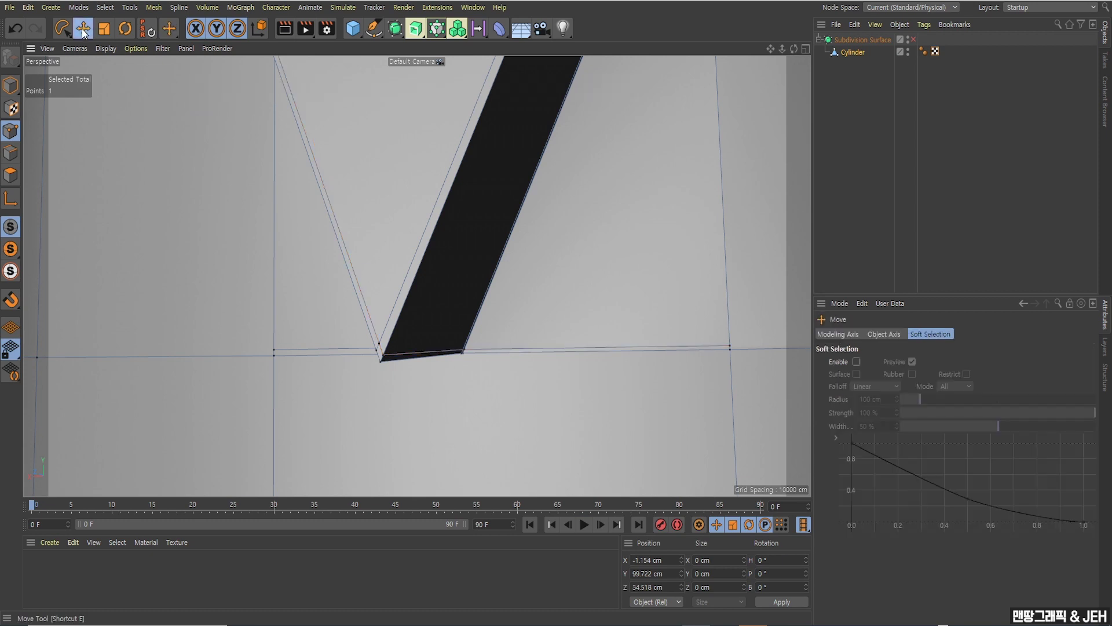
pyautogui.click(11, 153)
pyautogui.scroll(3, 487, 397)
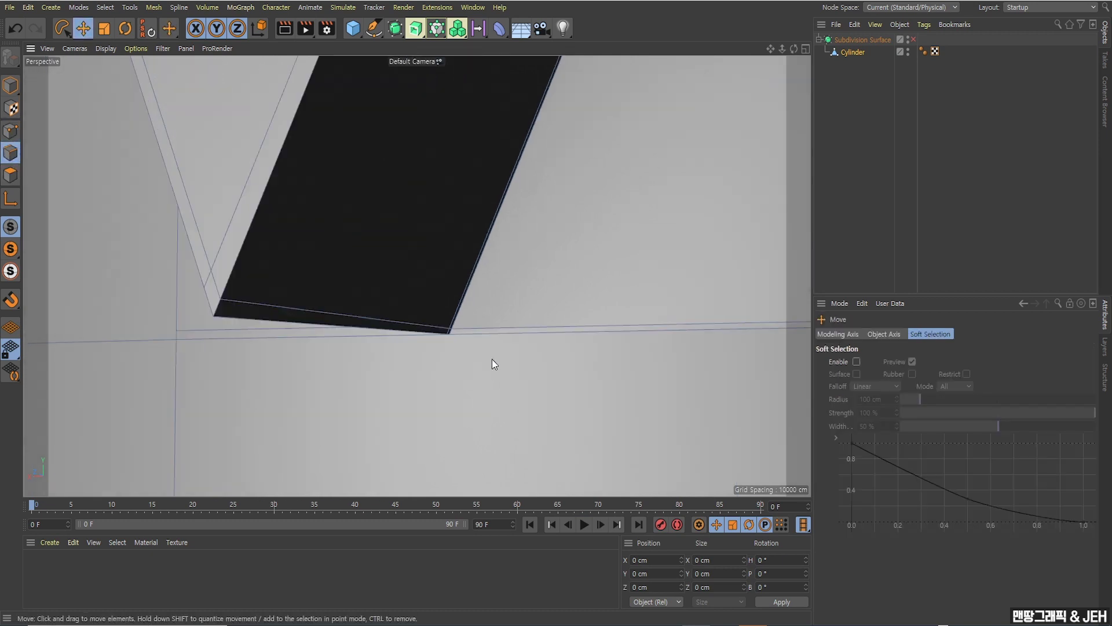
pyautogui.click(504, 327)
pyautogui.scroll(2, 504, 323)
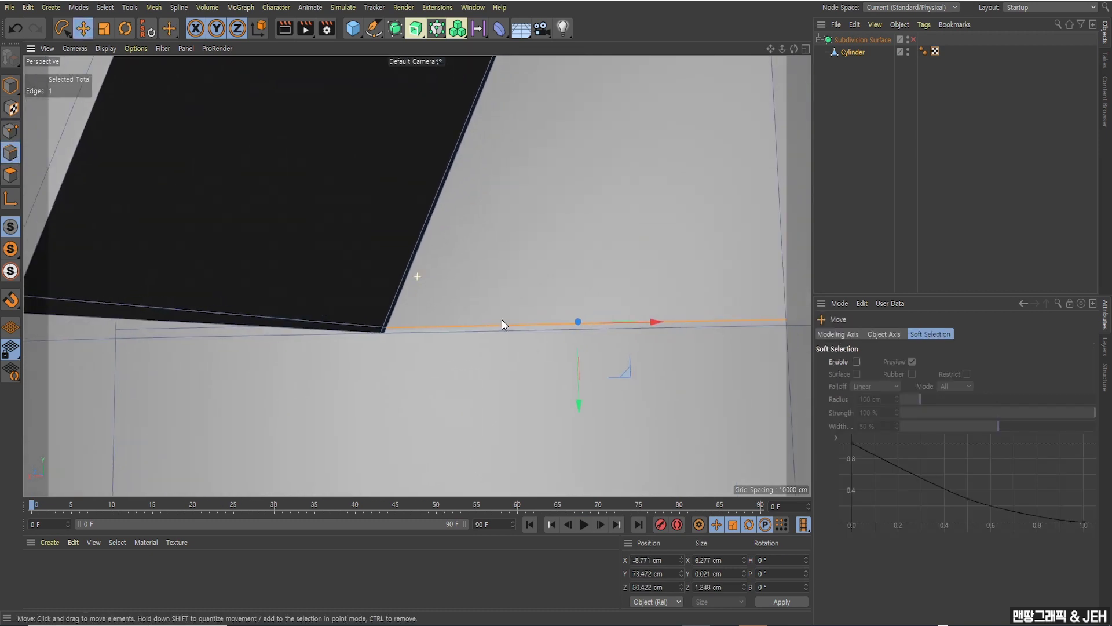
pyautogui.rightClick(502, 260)
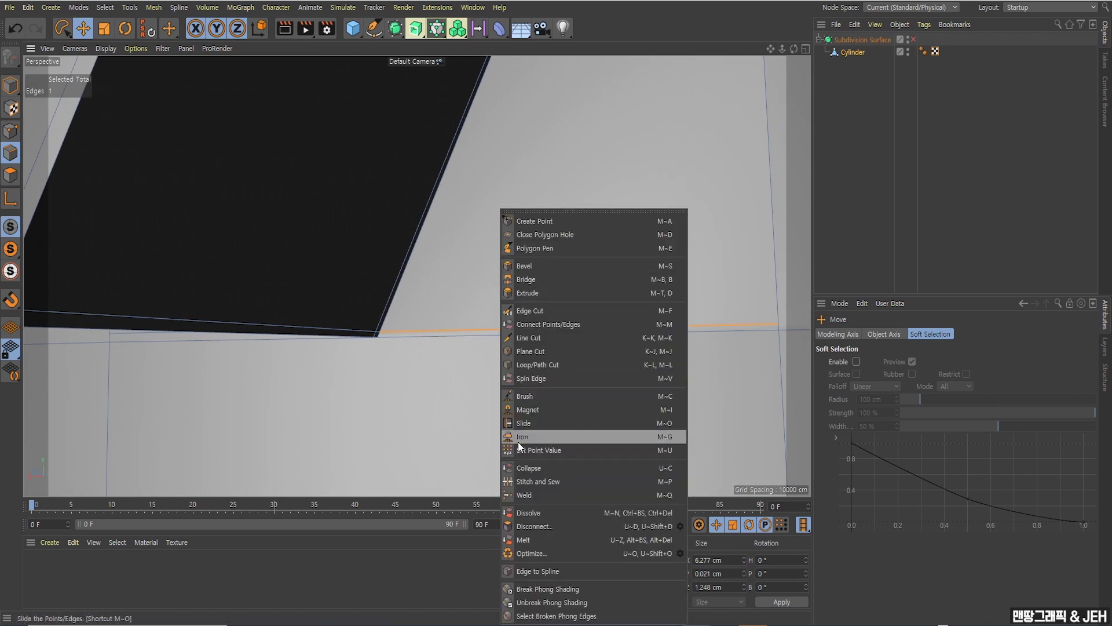
pyautogui.click(519, 512)
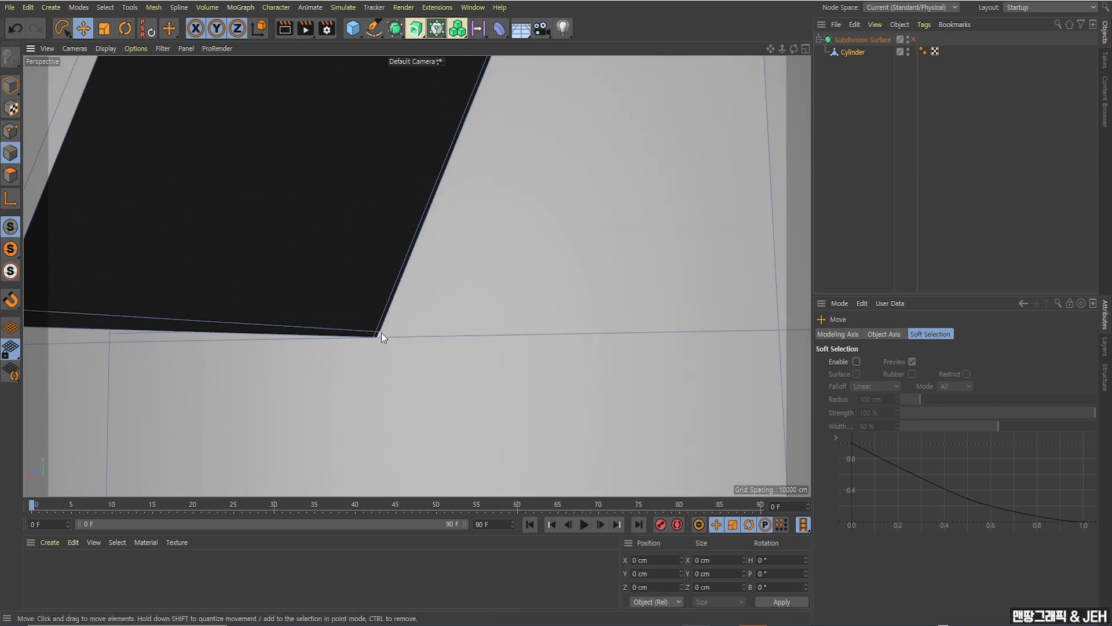
# Dissolve the remaining lower horizontal edge and the two extra vertical edges beside the diamond on the neck wall together.
pyautogui.keyDown('alt'); pyautogui.moveTo(405, 315); pyautogui.dragTo(416, 233); pyautogui.keyUp('alt')
pyautogui.click(423, 326)
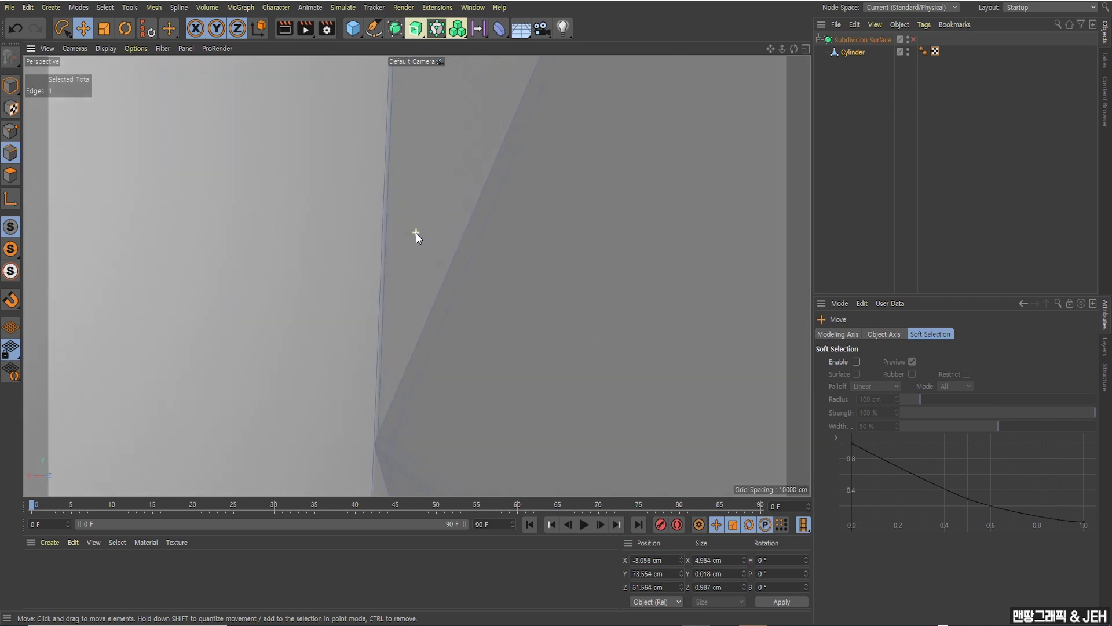
pyautogui.keyDown('shift'); pyautogui.click(383, 310); pyautogui.keyUp('shift')
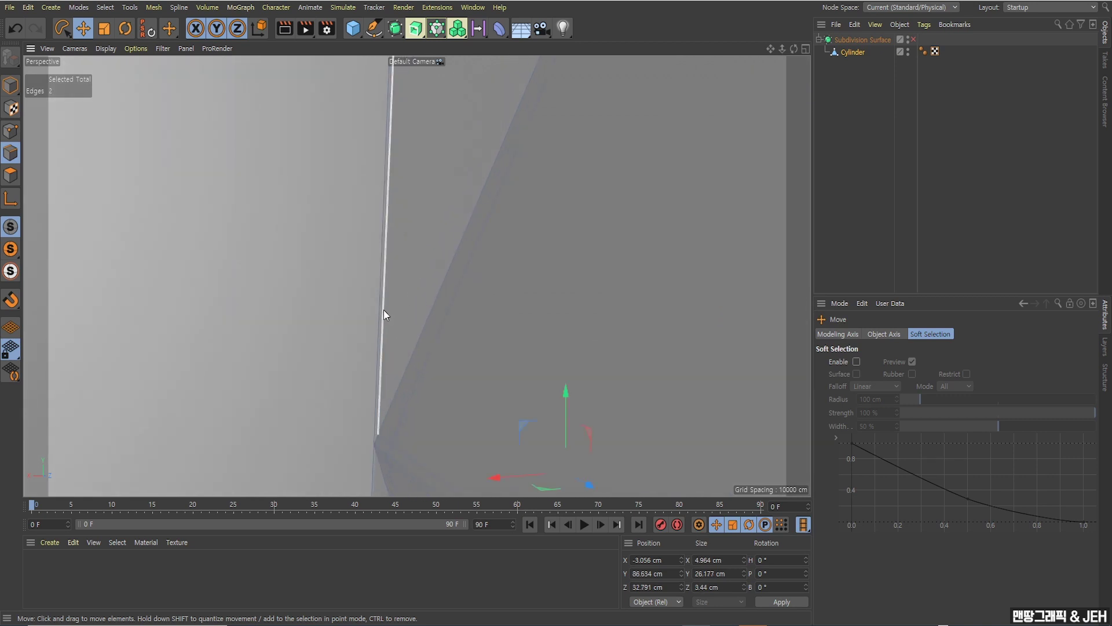
pyautogui.keyDown('alt'); pyautogui.moveTo(383, 309); pyautogui.dragTo(557, 230); pyautogui.keyUp('alt')
pyautogui.scroll(5, 560, 230)
pyautogui.scroll(1, 563, 230)
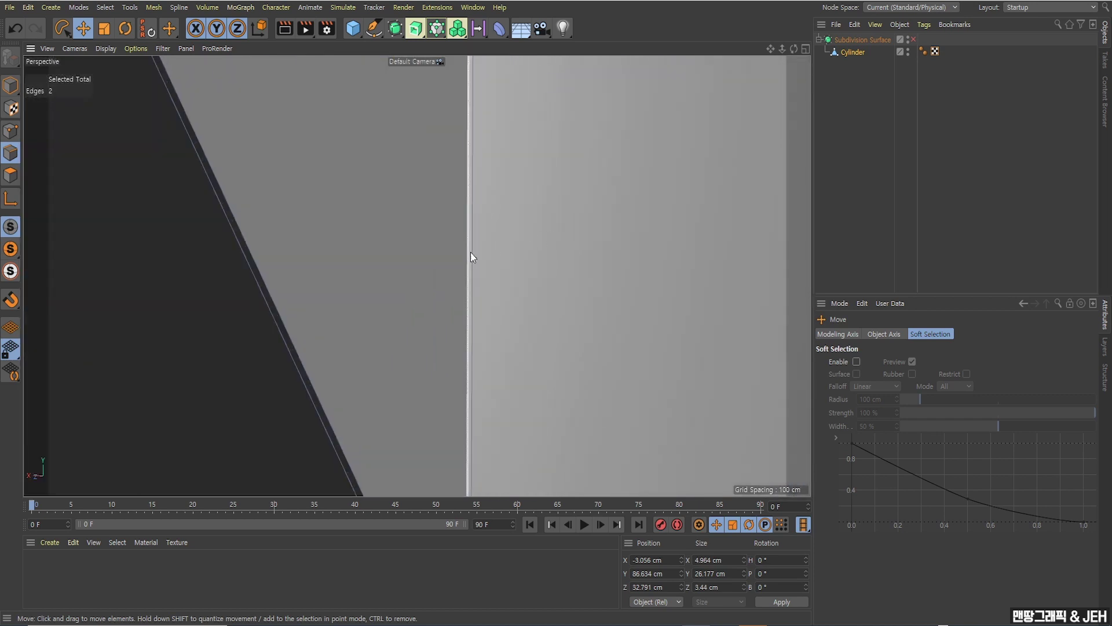
pyautogui.keyDown('shift'); pyautogui.click(466, 255); pyautogui.keyUp('shift')
pyautogui.keyDown('alt'); pyautogui.moveTo(466, 256); pyautogui.dragTo(467, 286); pyautogui.keyUp('alt')
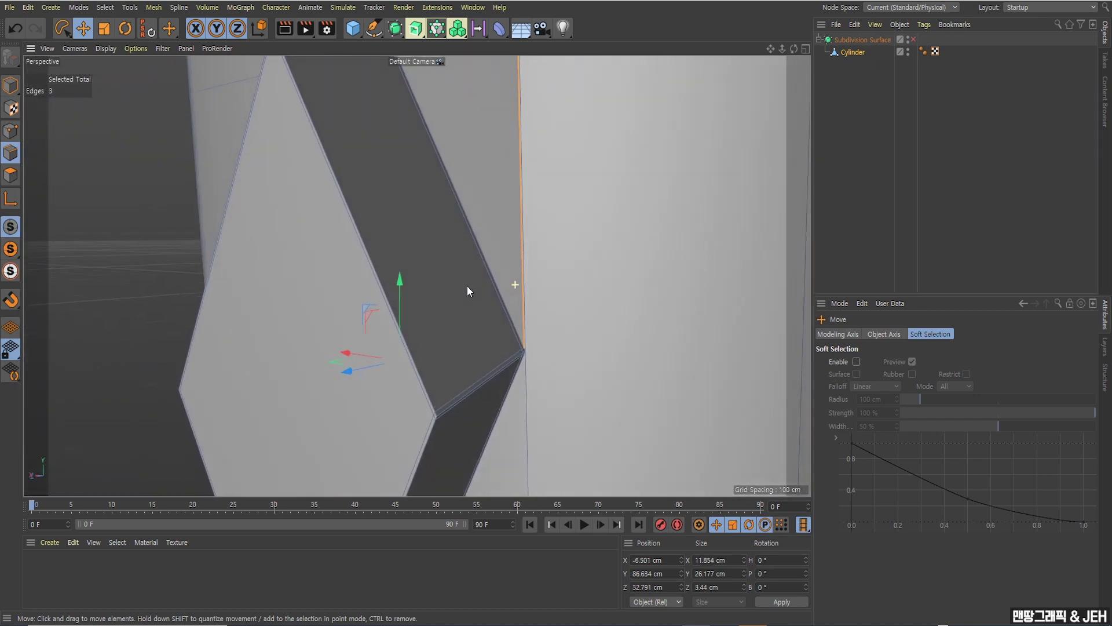
pyautogui.rightClick(484, 185)
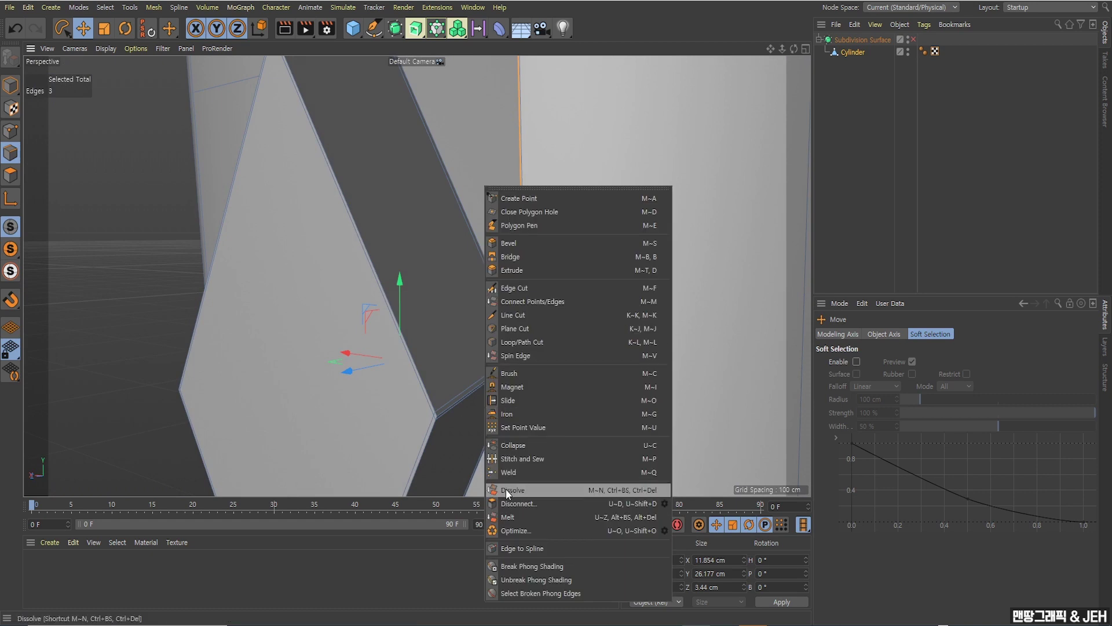
pyautogui.click(505, 490)
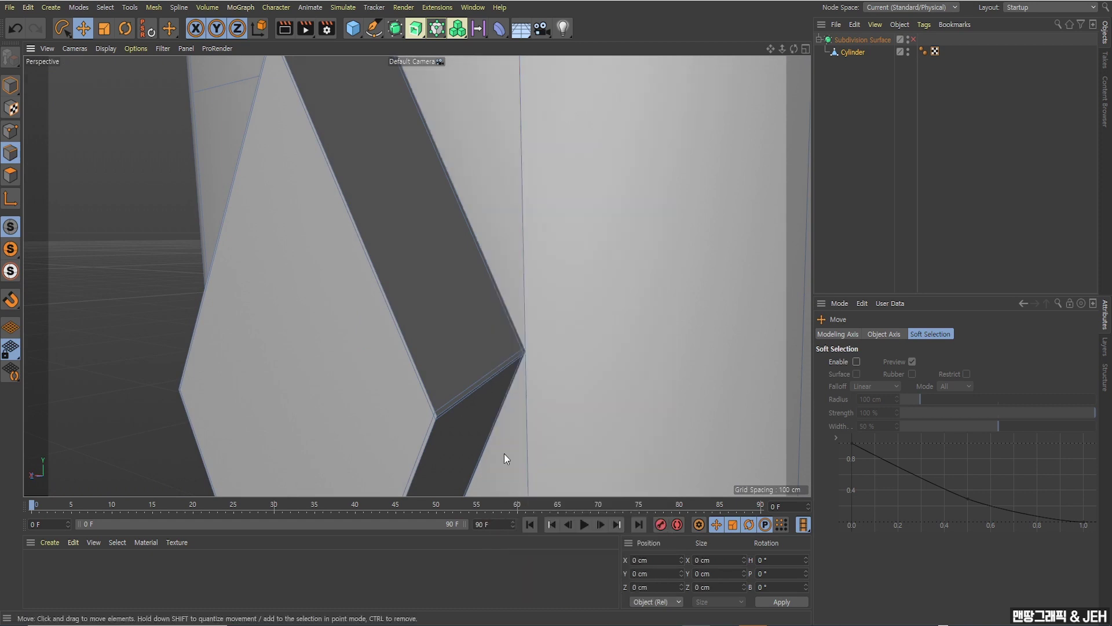
# Enable the Subdivision Surface and check the diamond's corners and the surrounding neck wall.
pyautogui.scroll(-3, 499, 406)
pyautogui.keyDown('alt'); pyautogui.moveTo(493, 356); pyautogui.dragTo(511, 244); pyautogui.keyUp('alt')
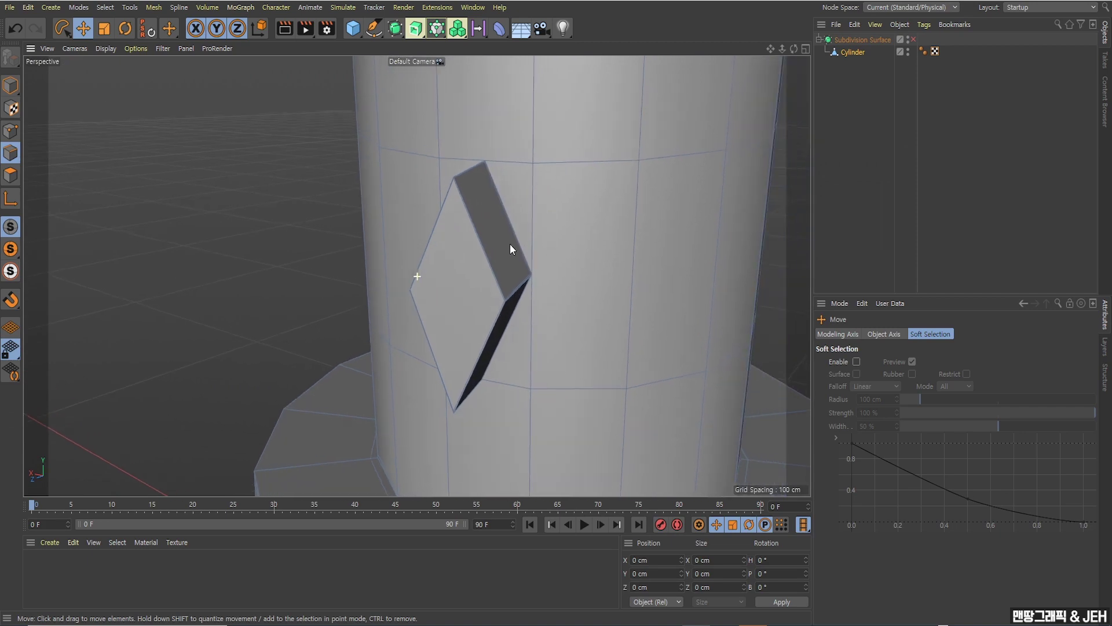
pyautogui.scroll(3, 510, 244)
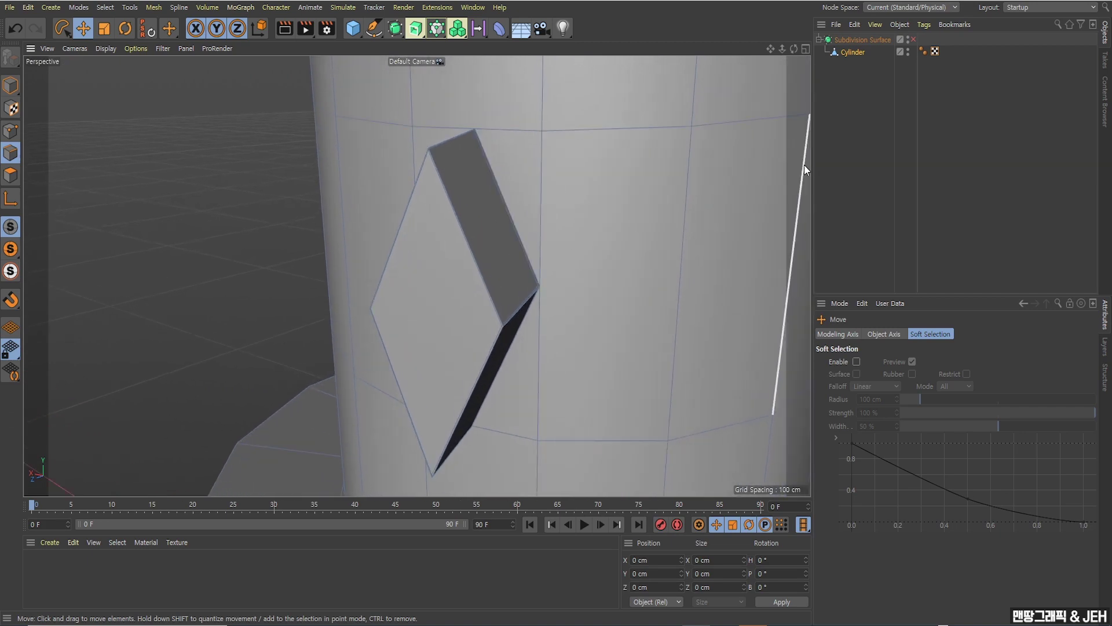
pyautogui.click(913, 39)
pyautogui.keyDown('alt'); pyautogui.moveTo(754, 168); pyautogui.dragTo(466, 215); pyautogui.keyUp('alt')
pyautogui.scroll(-2, 461, 247)
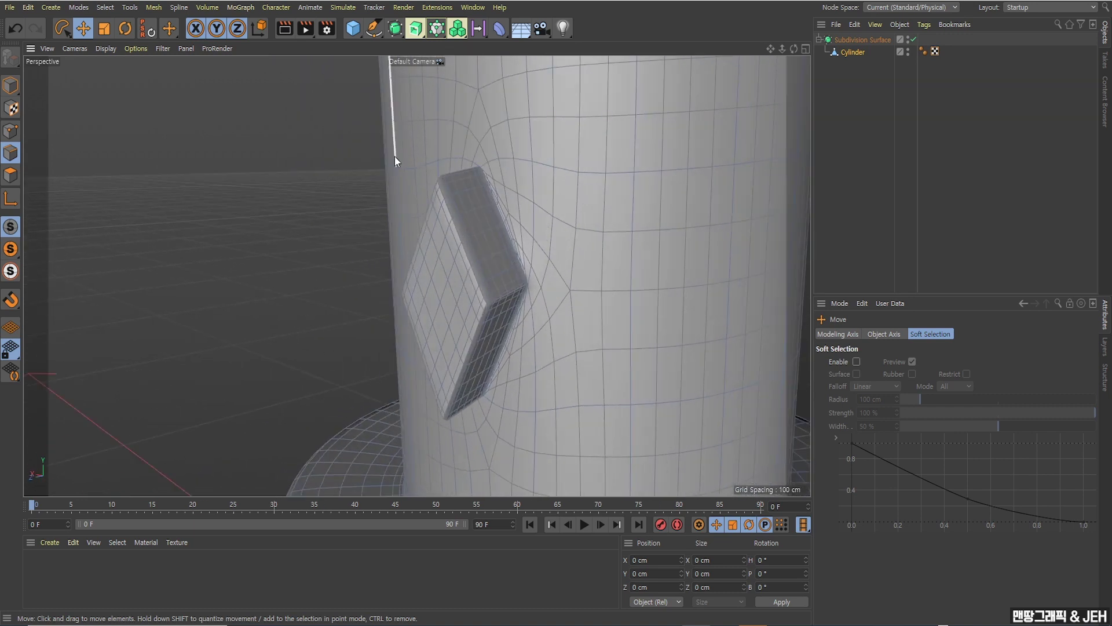
# Turn off the Subdivision Surface and line-cut from the diamond's top corner straight up to the neck's upper loop edge.
pyautogui.scroll(-3, 551, 367)
pyautogui.keyDown('alt'); pyautogui.moveTo(551, 368); pyautogui.dragTo(504, 268); pyautogui.keyUp('alt')
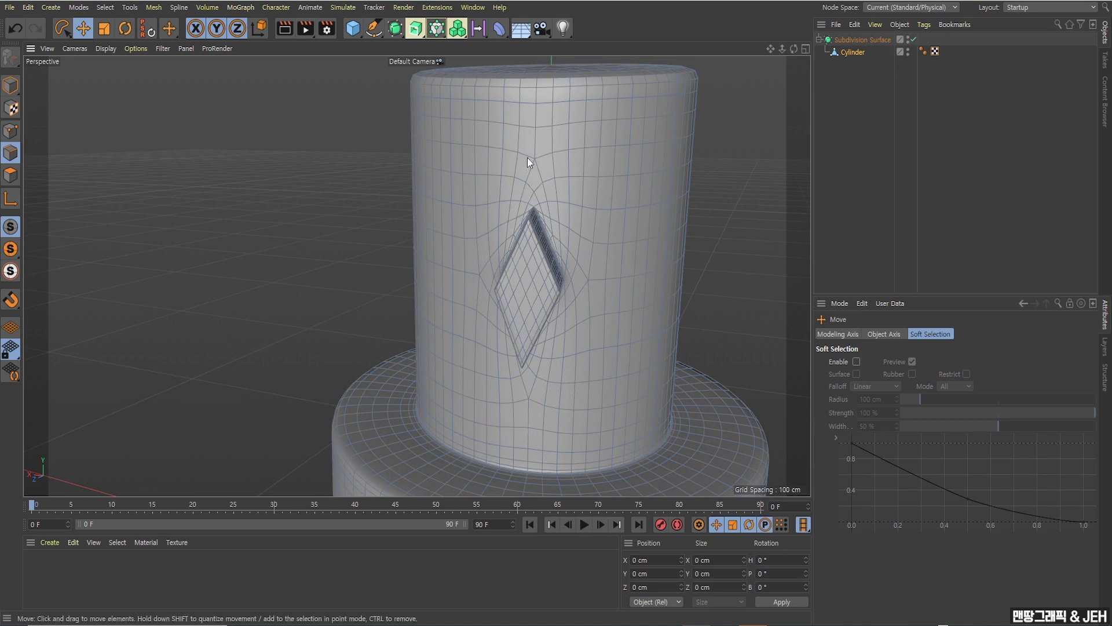
pyautogui.click(914, 40)
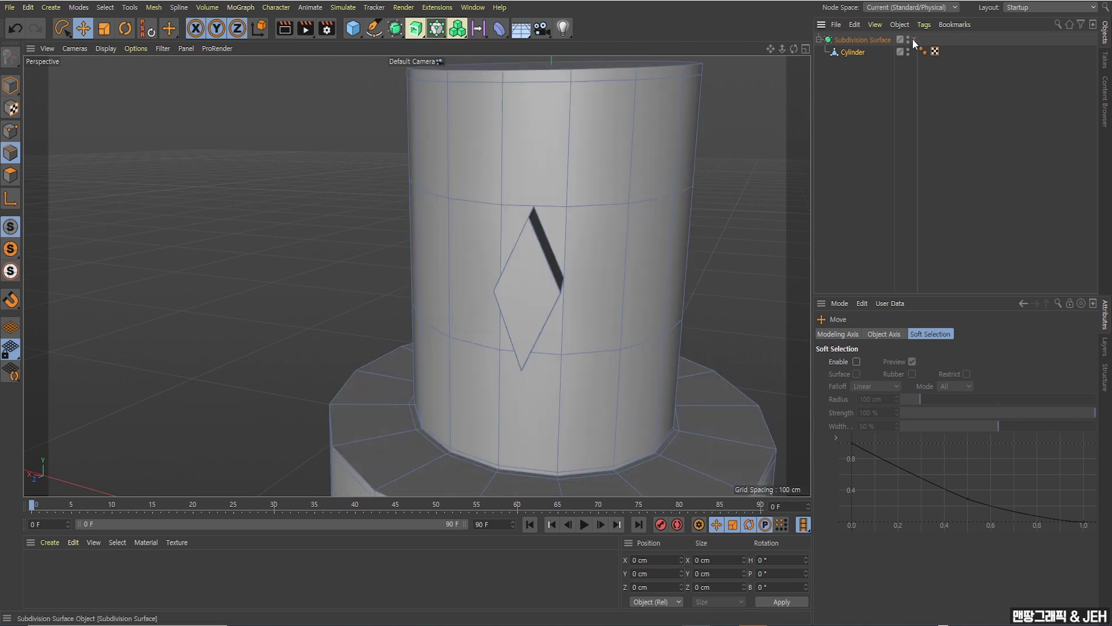
pyautogui.keyDown('alt'); pyautogui.moveTo(571, 238); pyautogui.dragTo(549, 347); pyautogui.keyUp('alt')
pyautogui.scroll(4, 536, 226)
pyautogui.rightClick(538, 185)
pyautogui.click(570, 317)
pyautogui.scroll(-5, 550, 347)
pyautogui.scroll(4, 548, 354)
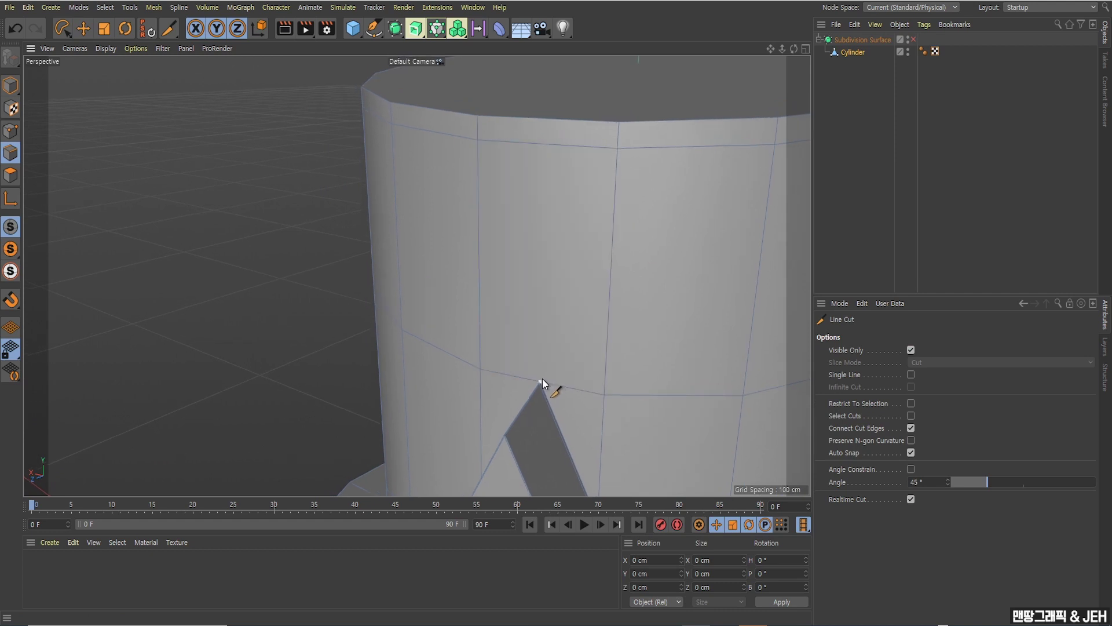
pyautogui.click(541, 380)
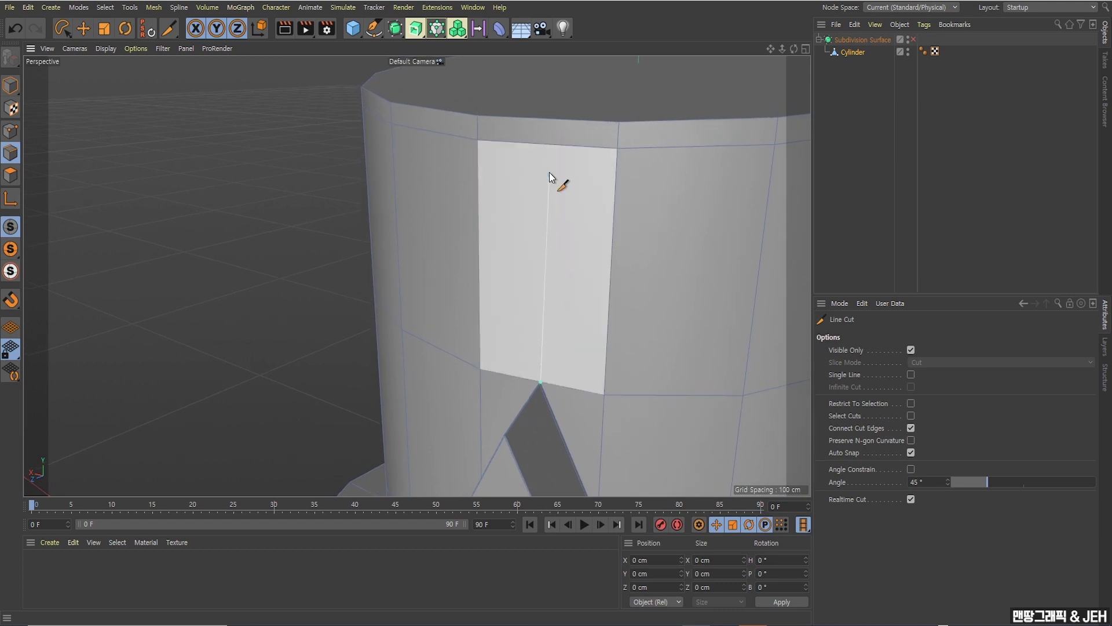
pyautogui.click(545, 141)
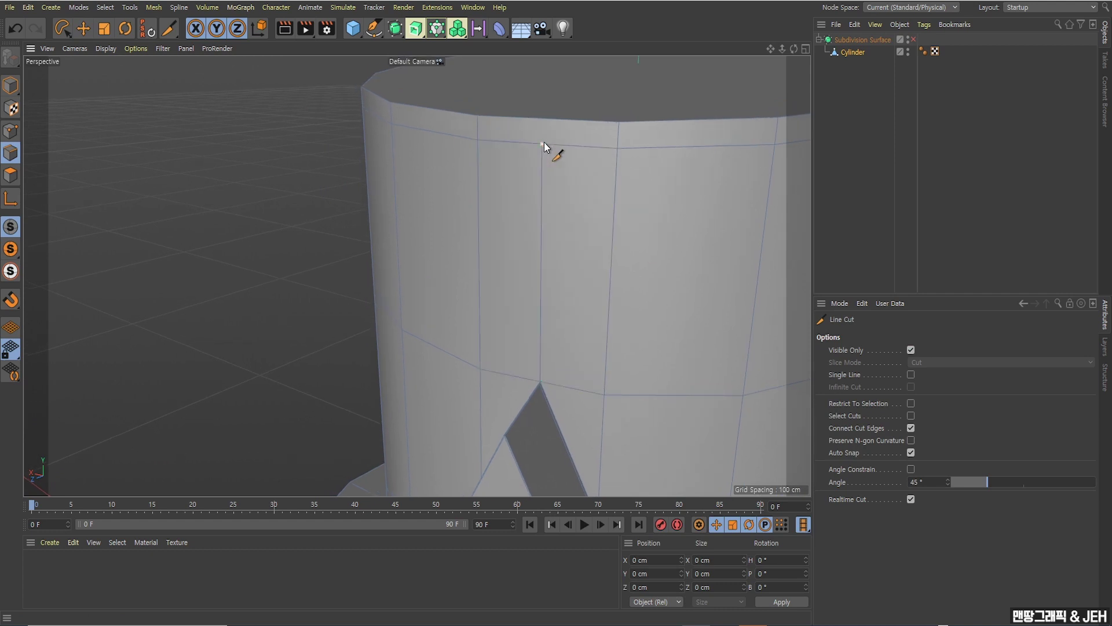
# Line-cut horizontally from the diamond's right corner, where it meets the neck, to the neighbouring vertical edge.
pyautogui.keyDown('alt'); pyautogui.moveTo(544, 142); pyautogui.dragTo(554, 282); pyautogui.keyUp('alt')
pyautogui.scroll(6, 545, 287)
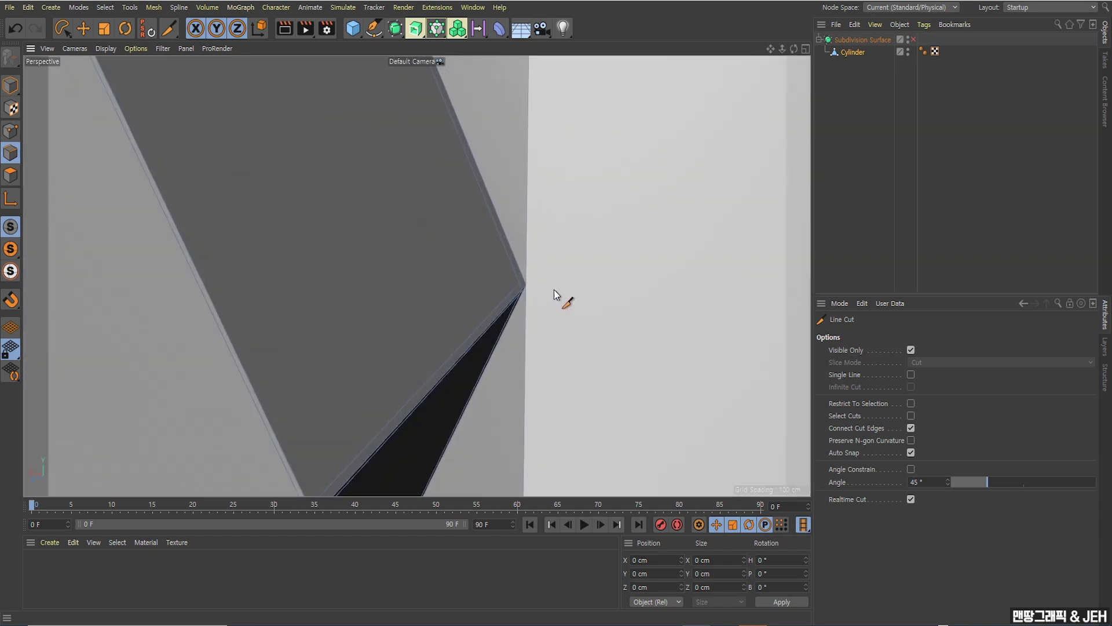
pyautogui.keyDown('alt'); pyautogui.moveTo(554, 289); pyautogui.dragTo(343, 272, button='middle'); pyautogui.keyUp('alt')
pyautogui.scroll(-3, 344, 272)
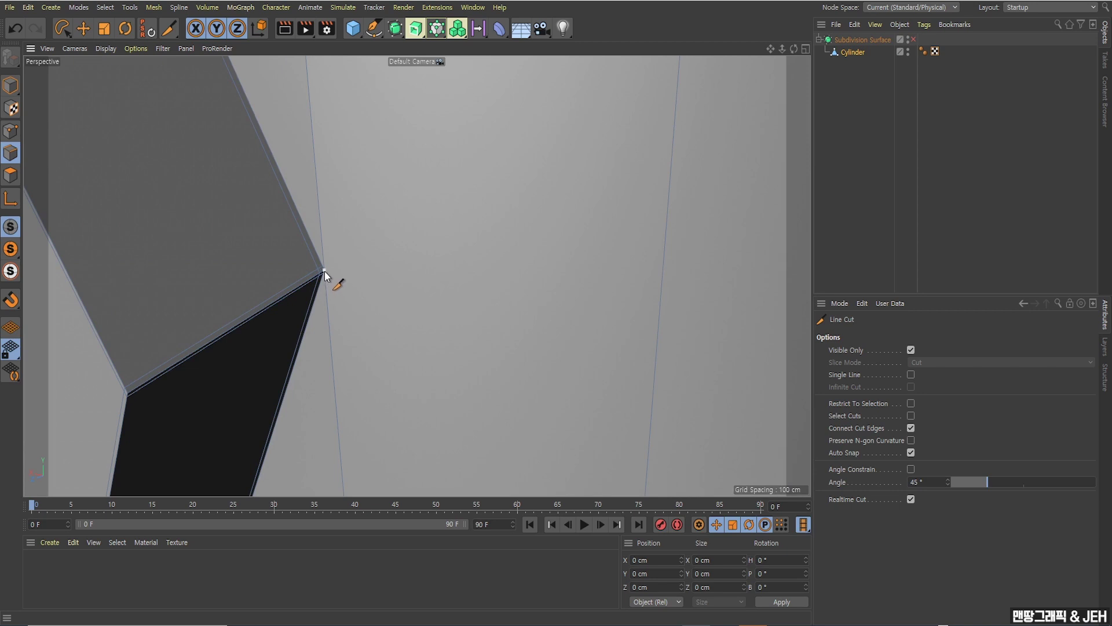
pyautogui.keyDown('alt'); pyautogui.moveTo(325, 272); pyautogui.dragTo(326, 275); pyautogui.keyUp('alt')
pyautogui.click(325, 270)
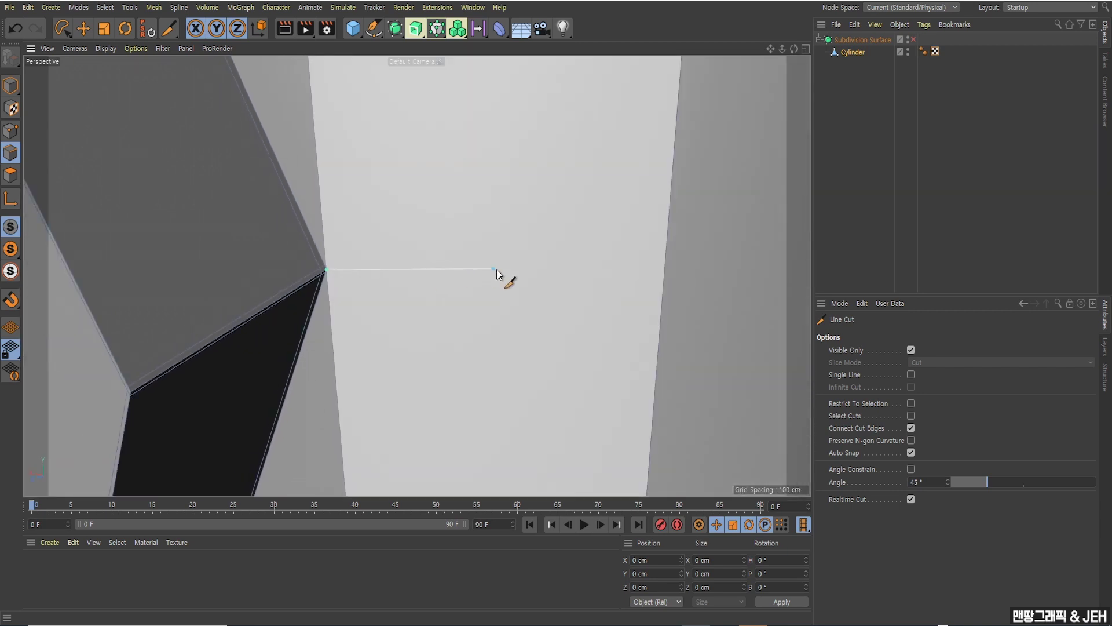
pyautogui.click(661, 279)
pyautogui.scroll(-3, 659, 280)
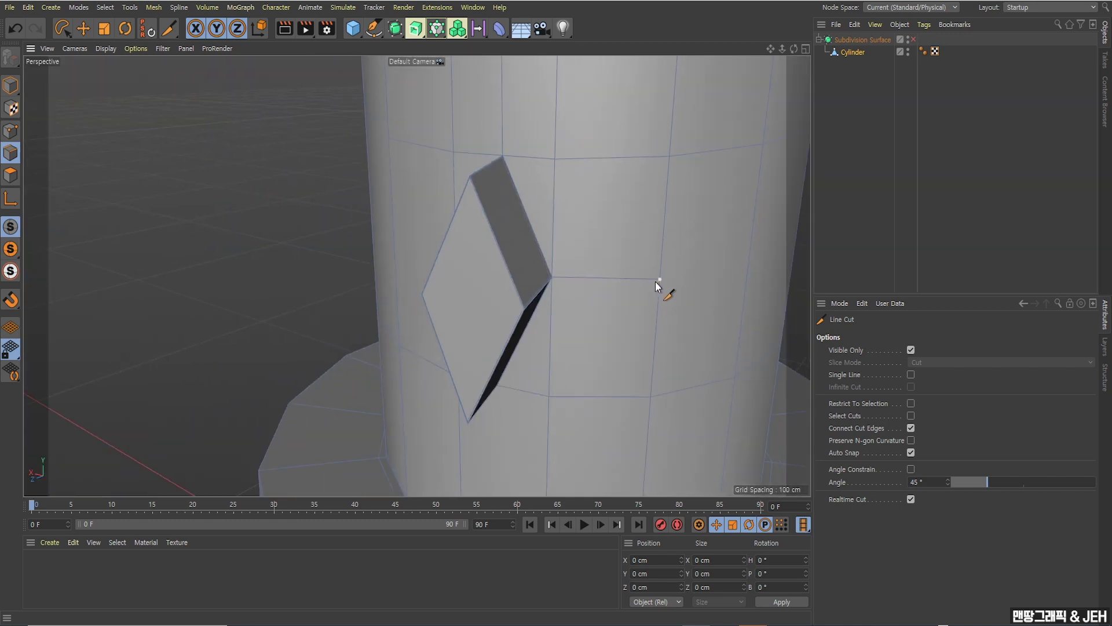
# Line-cut horizontally from the diamond's left corner, where it meets the neck, to the neighbouring vertical edge.
pyautogui.keyDown('alt'); pyautogui.moveTo(656, 282); pyautogui.dragTo(455, 248); pyautogui.keyUp('alt')
pyautogui.scroll(6, 467, 258)
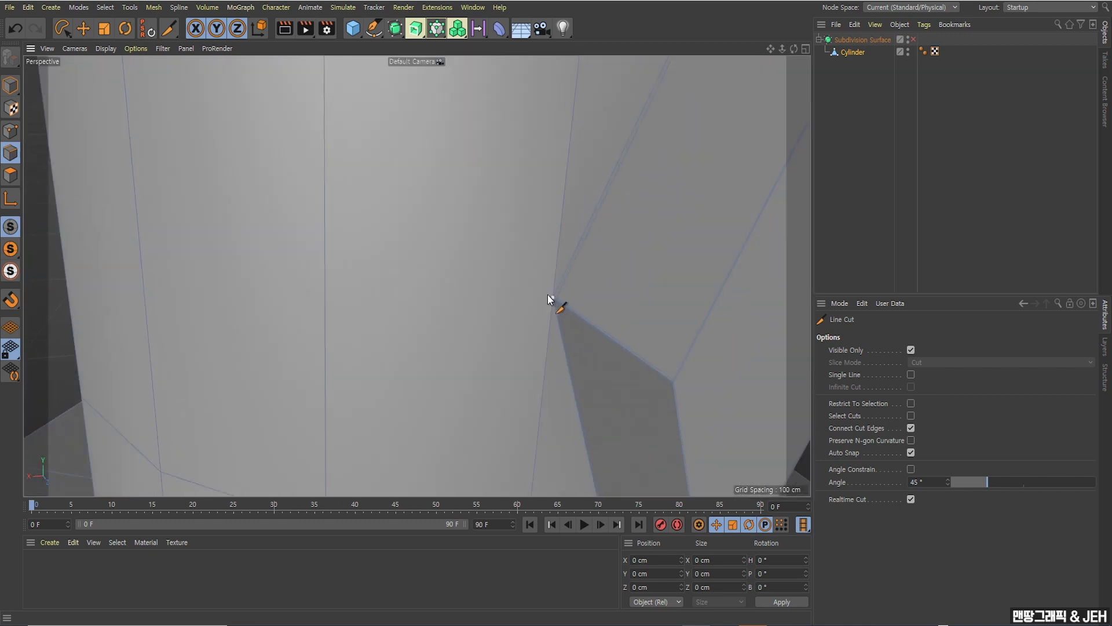
pyautogui.click(550, 297)
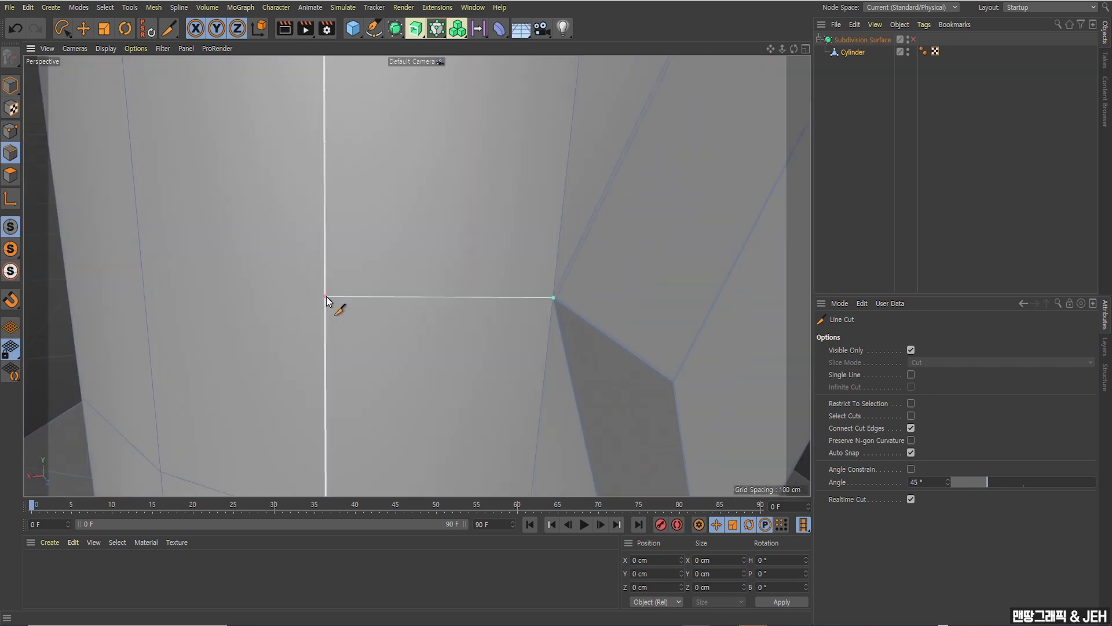
pyautogui.click(327, 297)
pyautogui.scroll(-3, 326, 297)
# Line-cut from the diamond's bottom corner straight down to the loop edge at the base of the neck.
pyautogui.keyDown('alt'); pyautogui.moveTo(402, 312); pyautogui.dragTo(508, 347); pyautogui.keyUp('alt')
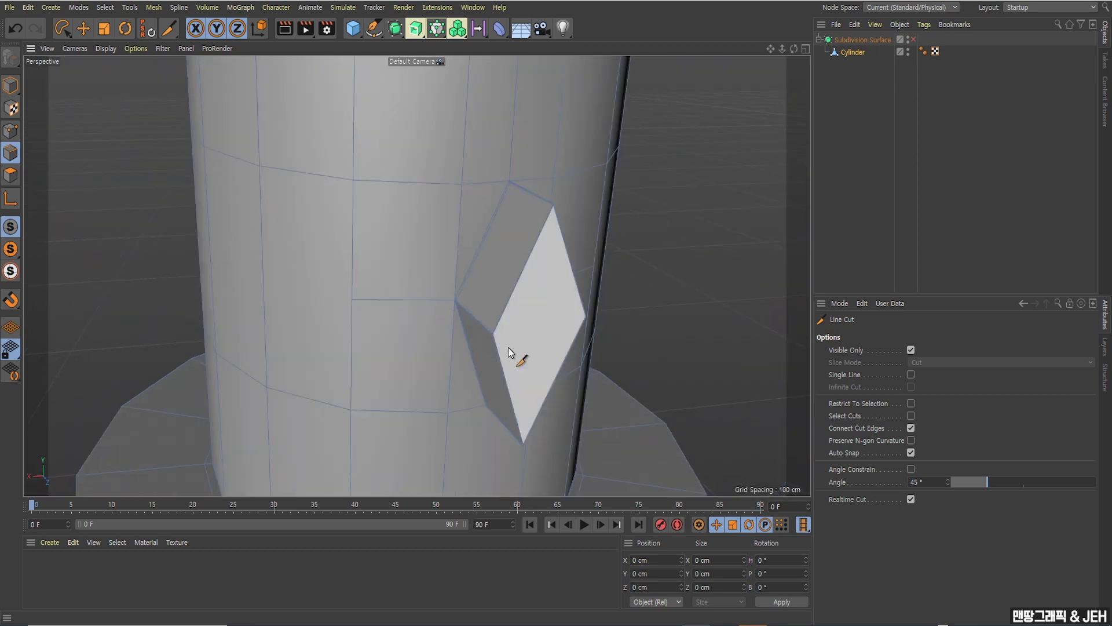
pyautogui.keyDown('alt'); pyautogui.moveTo(509, 346); pyautogui.dragTo(469, 217, button='middle'); pyautogui.keyUp('alt')
pyautogui.keyDown('alt'); pyautogui.moveTo(469, 217); pyautogui.dragTo(495, 179); pyautogui.keyUp('alt')
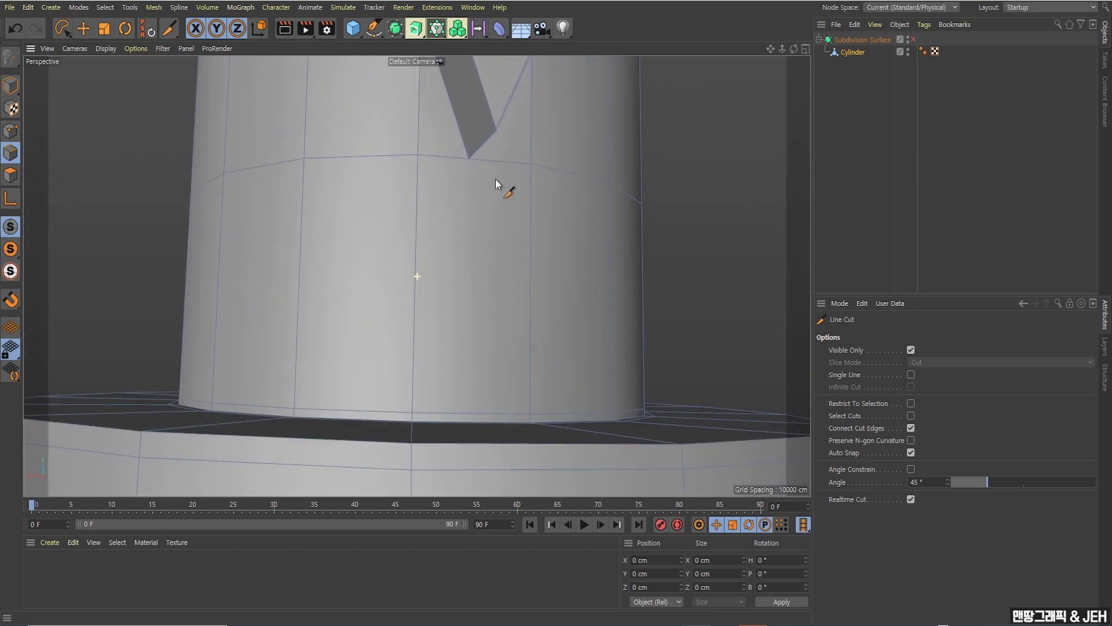
pyautogui.click(469, 159)
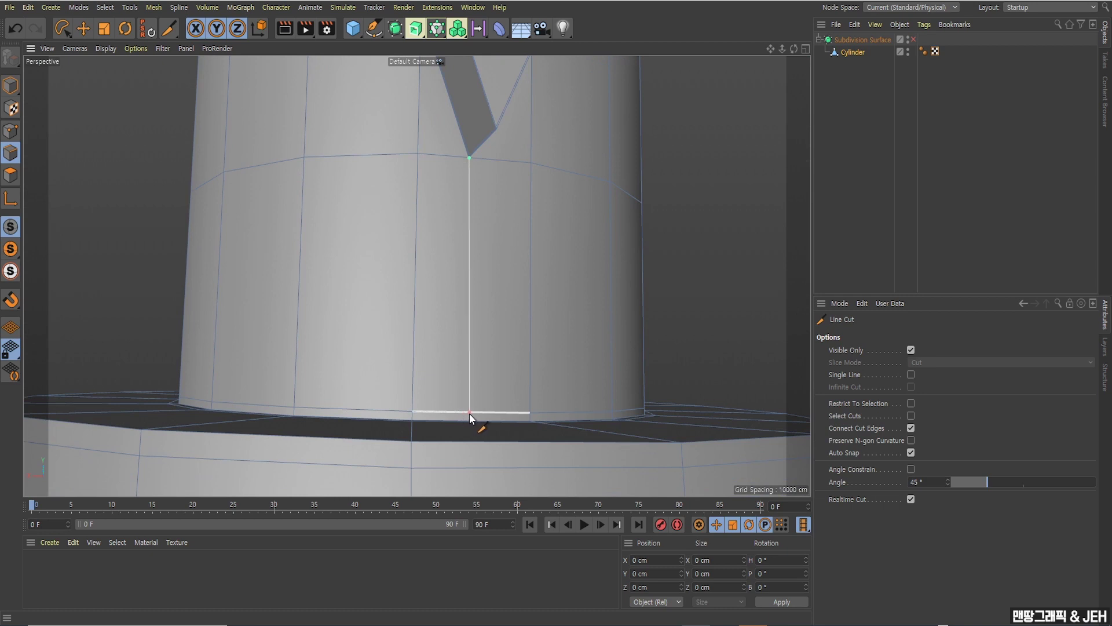
pyautogui.click(469, 413)
pyautogui.keyDown('alt'); pyautogui.moveTo(470, 407); pyautogui.dragTo(471, 173); pyautogui.keyUp('alt')
pyautogui.keyDown('alt'); pyautogui.moveTo(463, 122); pyautogui.dragTo(467, 245, button='middle'); pyautogui.keyUp('alt')
pyautogui.keyDown('alt'); pyautogui.moveTo(482, 144); pyautogui.dragTo(480, 219); pyautogui.keyUp('alt')
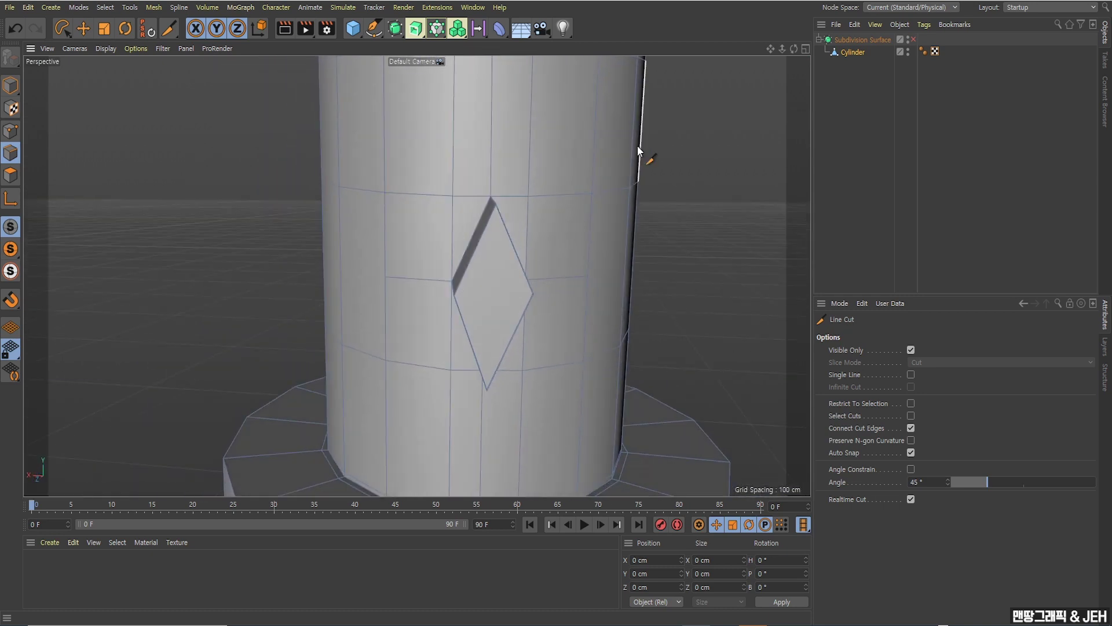
# Turn on the Subdivision Surface and examine the edge flow around the diamond.
pyautogui.click(913, 40)
pyautogui.keyDown('alt'); pyautogui.moveTo(561, 238); pyautogui.dragTo(462, 246); pyautogui.keyUp('alt')
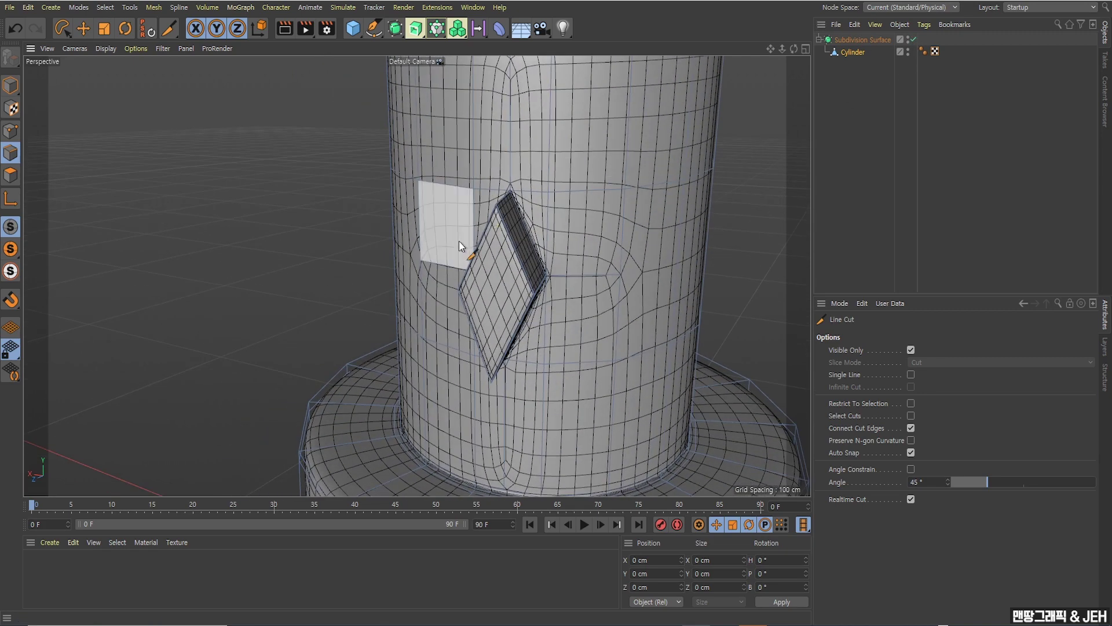
pyautogui.scroll(5, 542, 218)
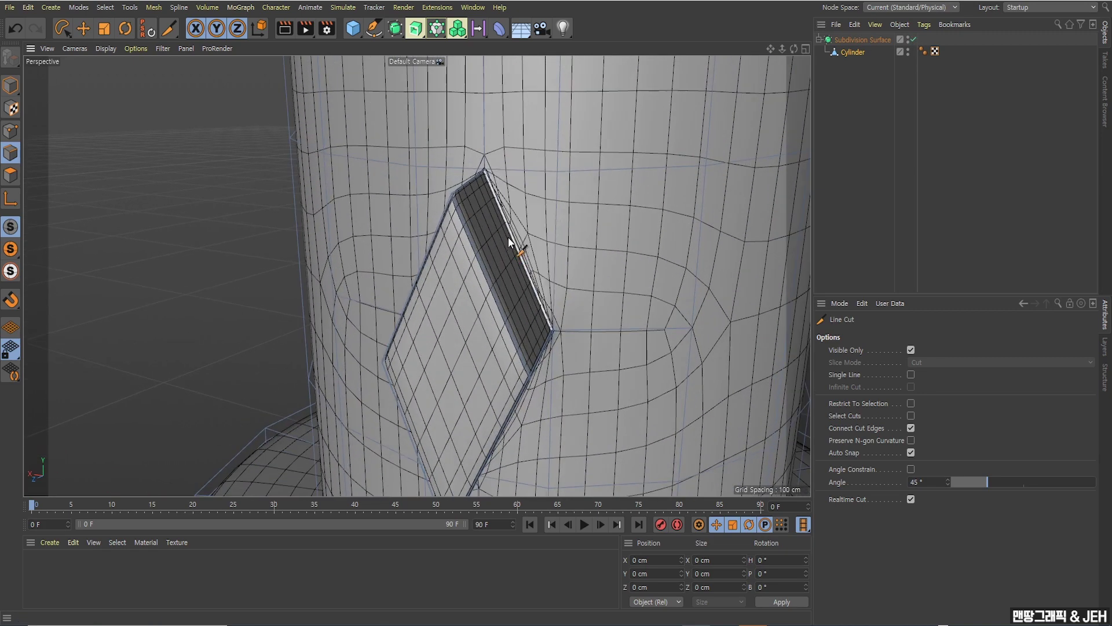
# Turn off the Subdivision Surface and line-cut from the middle of the diamond's upper-right base edge to the adjacent neck grid point above.
pyautogui.click(913, 39)
pyautogui.scroll(4, 507, 168)
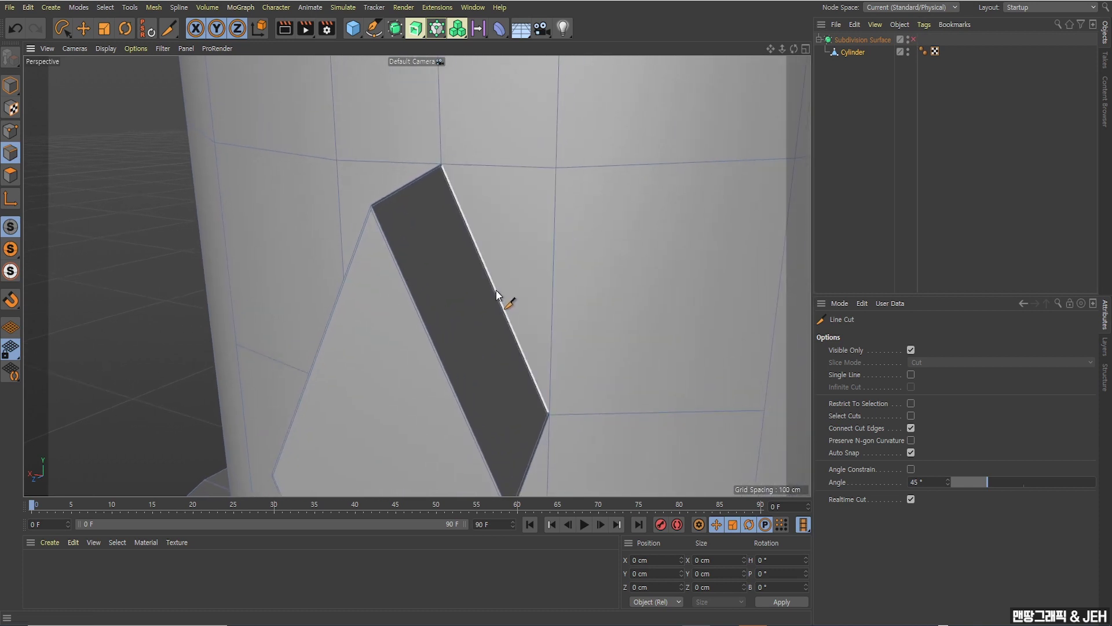
pyautogui.click(496, 291)
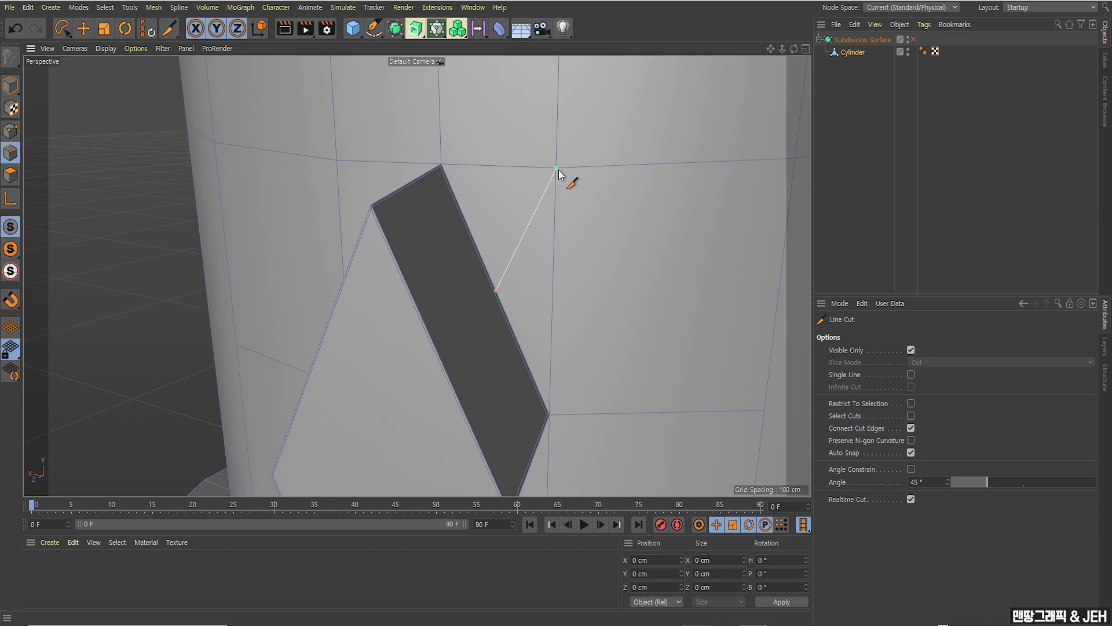
pyautogui.click(556, 169)
# Line-cut from the middle of the diamond's upper-left base edge to the adjacent neck grid point above.
pyautogui.keyDown('alt'); pyautogui.moveTo(551, 219); pyautogui.dragTo(558, 286); pyautogui.keyUp('alt')
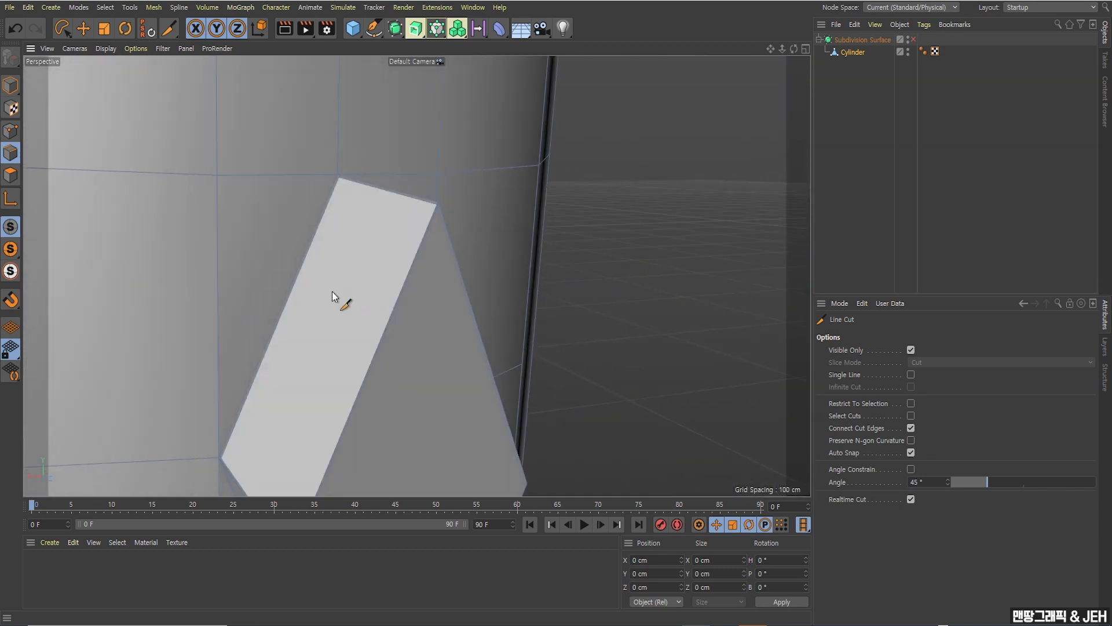
pyautogui.click(288, 288)
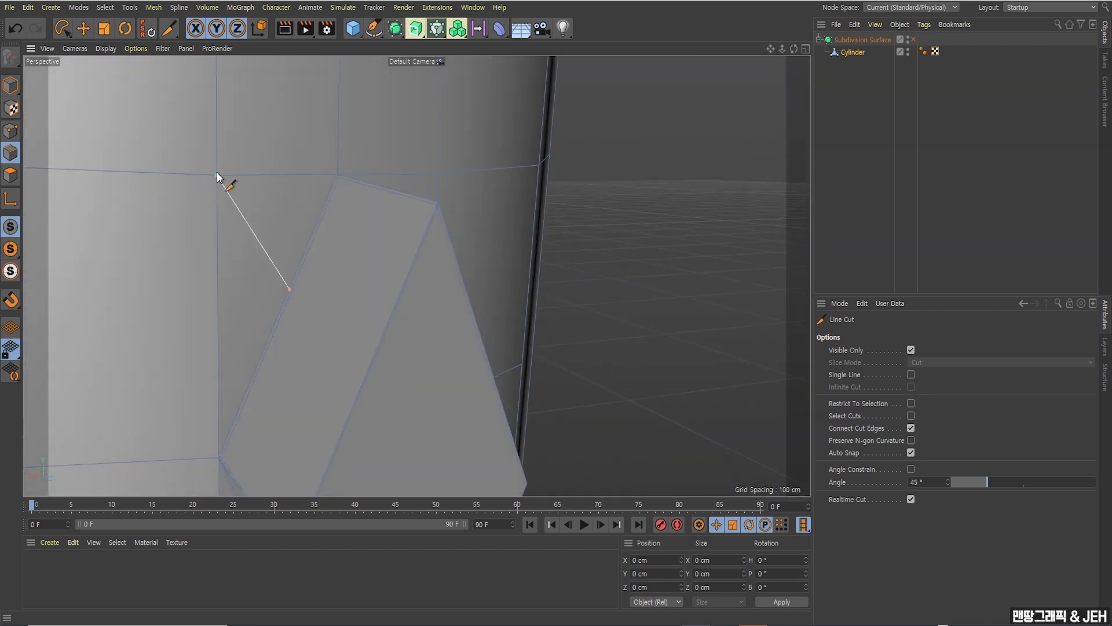
pyautogui.click(218, 172)
# Line-cut from the middle of the diamond's lower-left base edge to the adjacent neck grid point below.
pyautogui.keyDown('alt'); pyautogui.moveTo(217, 172); pyautogui.dragTo(449, 142); pyautogui.keyUp('alt')
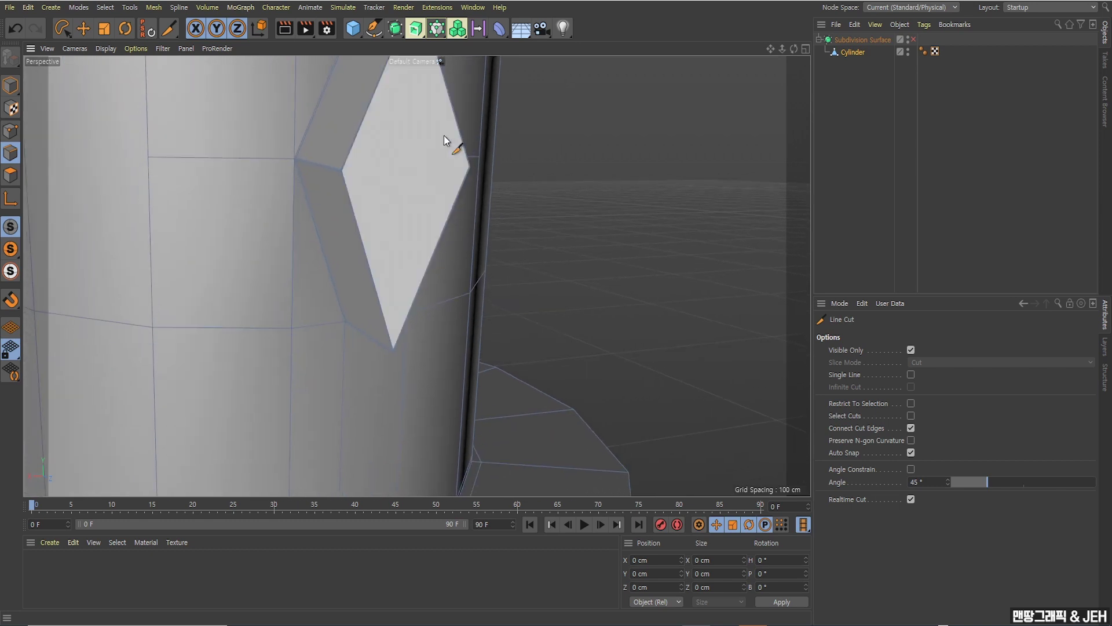
pyautogui.click(320, 255)
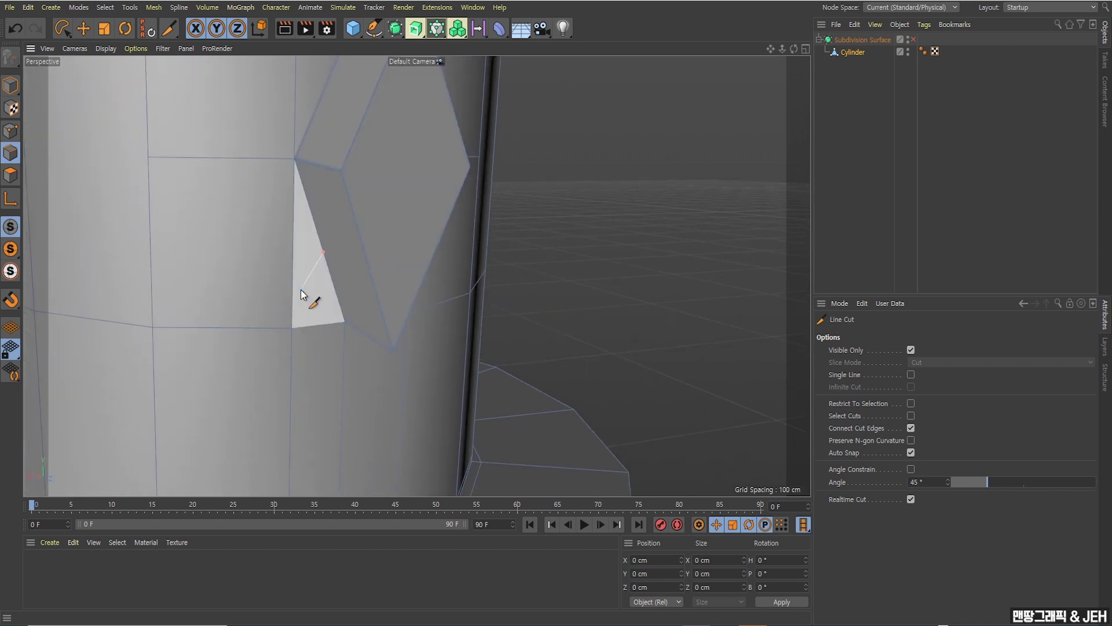
pyautogui.click(290, 326)
# Line-cut from the middle of the diamond's lower-right base edge to the adjacent neck grid point below.
pyautogui.keyDown('alt'); pyautogui.moveTo(291, 326); pyautogui.dragTo(348, 246); pyautogui.keyUp('alt')
pyautogui.scroll(3, 347, 246)
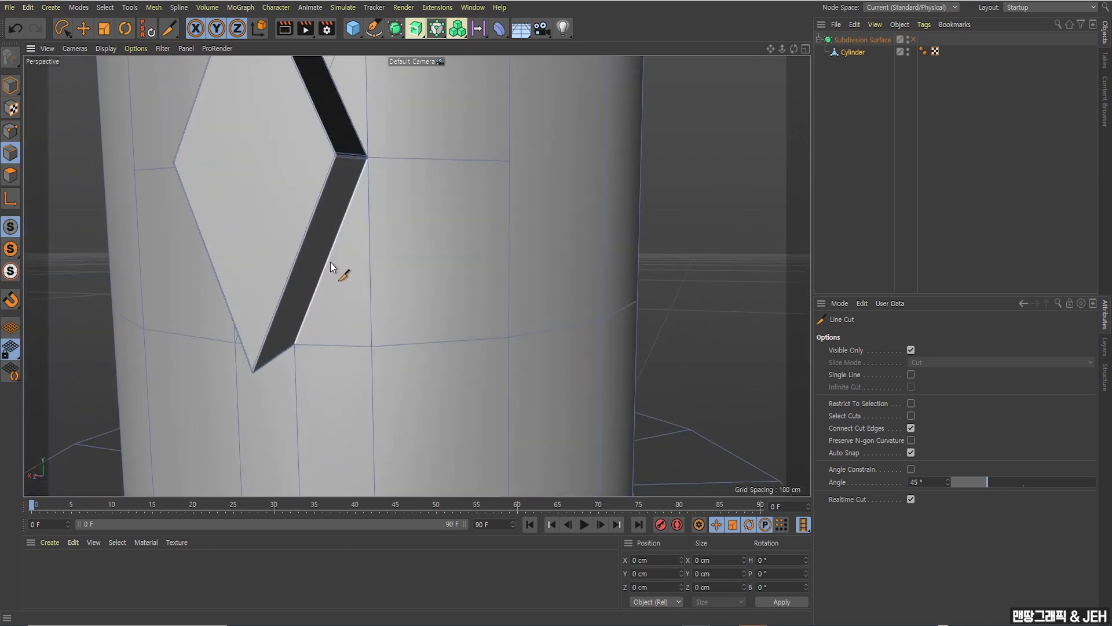
pyautogui.scroll(-3, 369, 344)
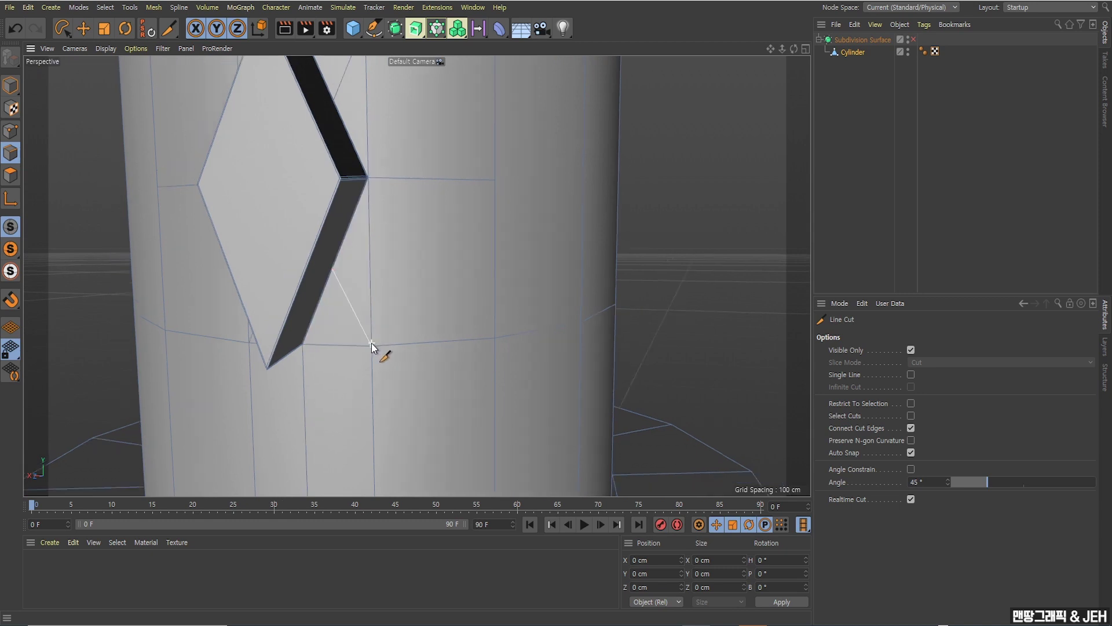
pyautogui.scroll(-3, 387, 293)
# Turn on the Subdivision Surface, switch to model mode and check the smoothed mesh of the whole cylinder.
pyautogui.keyDown('alt'); pyautogui.moveTo(384, 271); pyautogui.dragTo(585, 174); pyautogui.keyUp('alt')
pyautogui.click(914, 40)
pyautogui.click(10, 85)
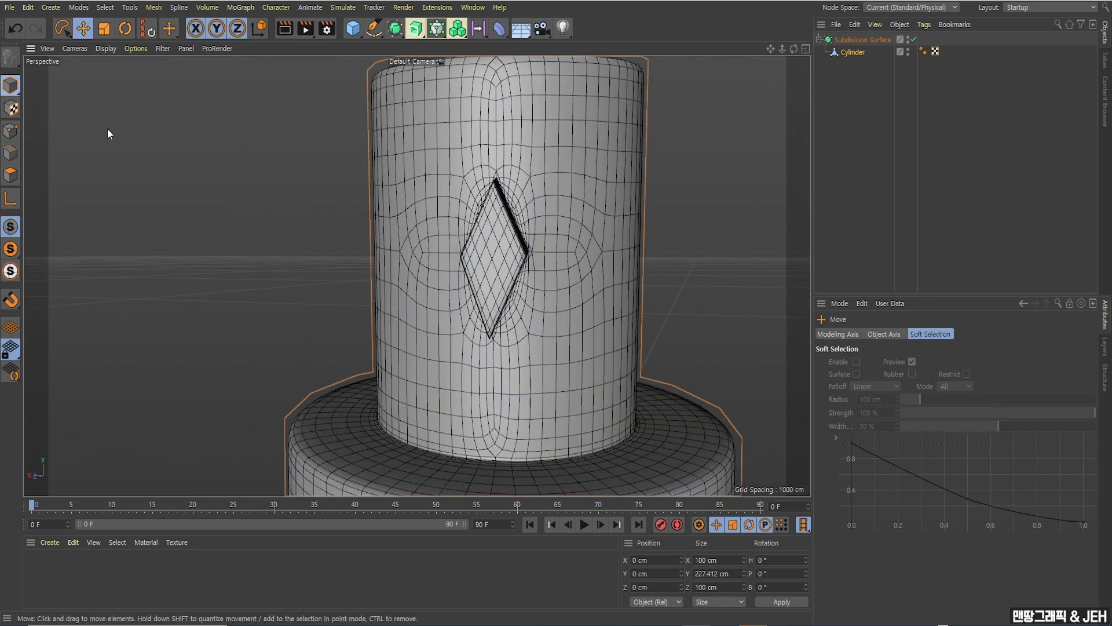
pyautogui.scroll(-3, 239, 217)
pyautogui.keyDown('alt'); pyautogui.moveTo(239, 216); pyautogui.dragTo(392, 292); pyautogui.keyUp('alt')
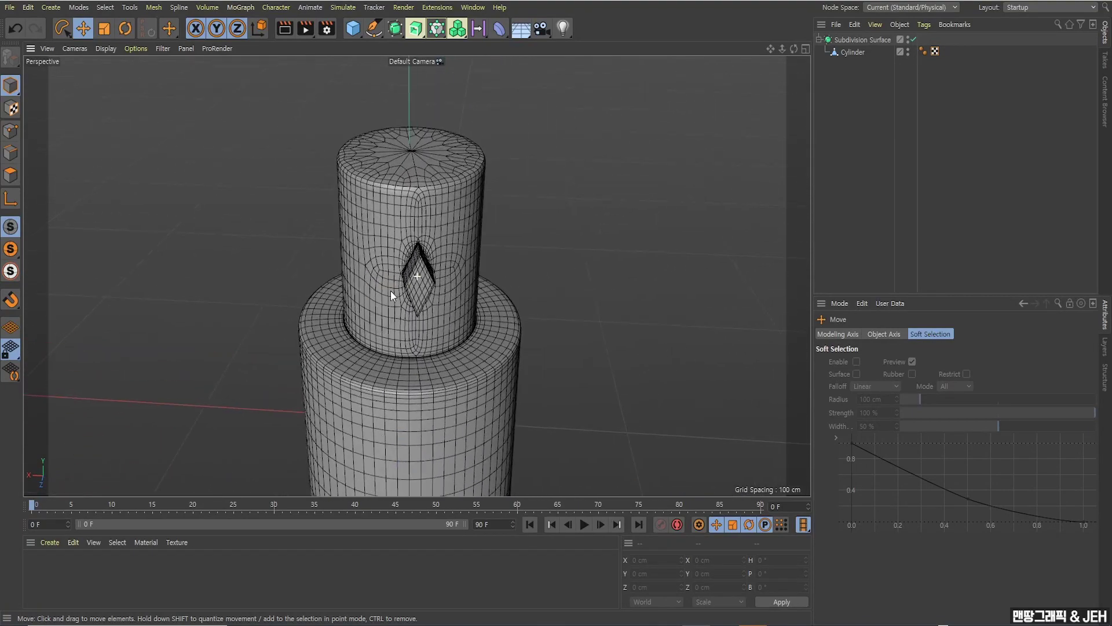
# Switch the Cylinder to point mode and review the modeling commands available for points.
pyautogui.click(11, 131)
pyautogui.click(849, 53)
pyautogui.keyDown('alt'); pyautogui.moveTo(508, 226); pyautogui.dragTo(467, 203); pyautogui.keyUp('alt')
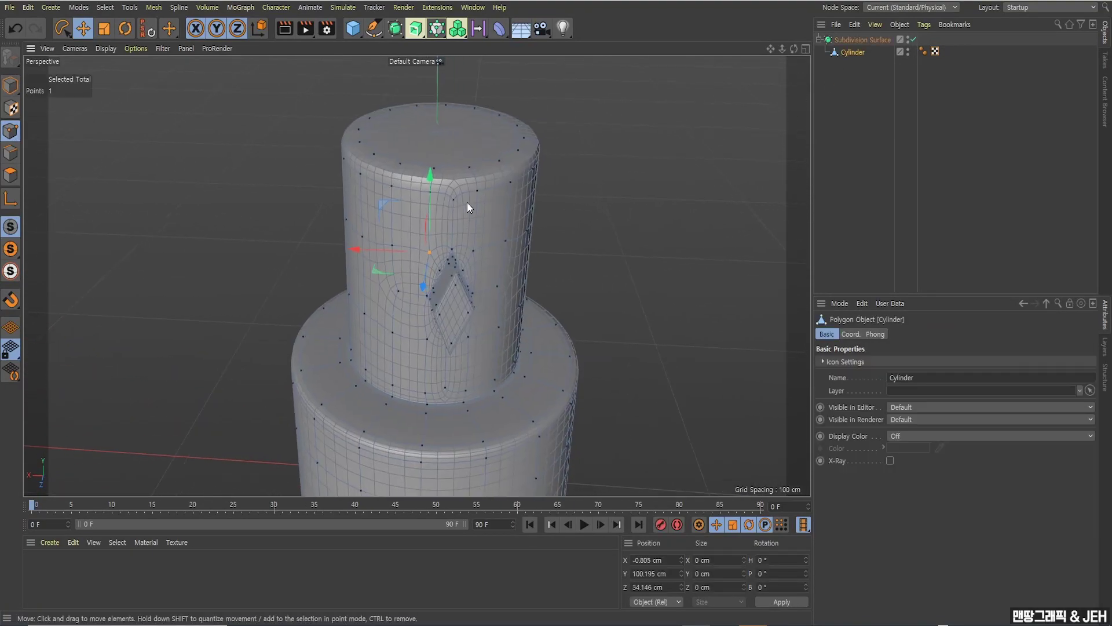
pyautogui.rightClick(495, 196)
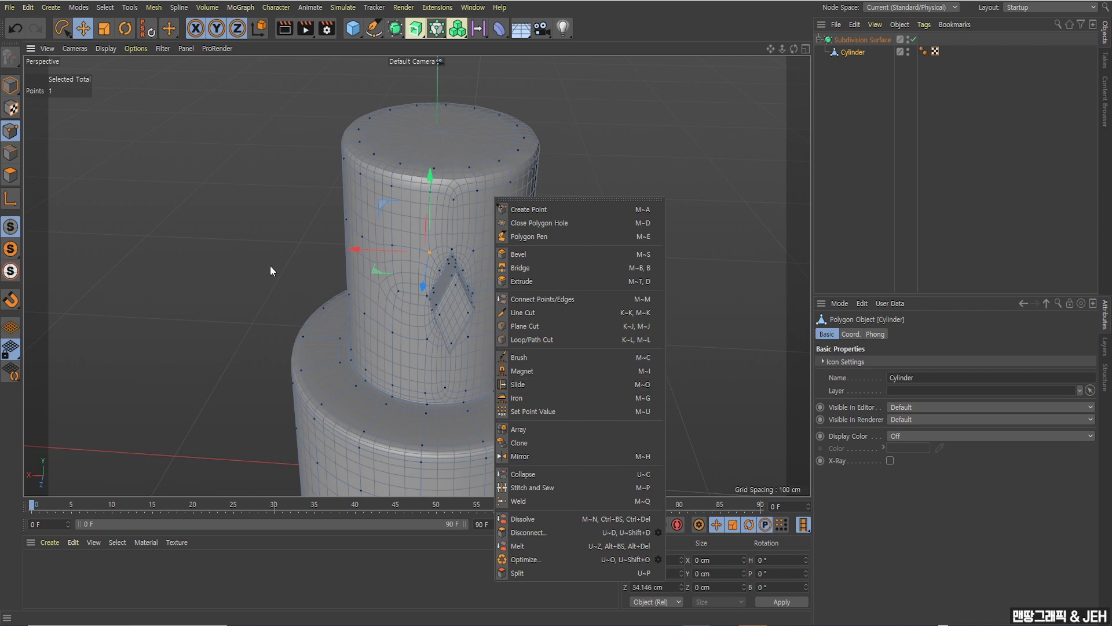
pyautogui.press('Escape')
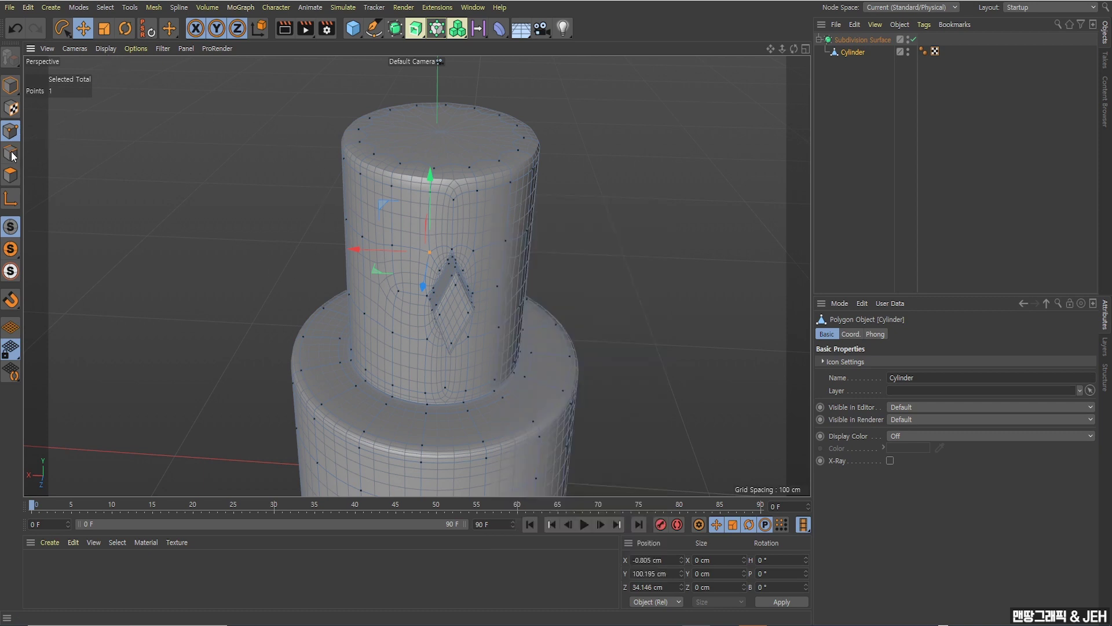
# Switch the Cylinder to edge mode, turn off the Subdivision Surface and select the two closely spaced edges at the extruded diamond's side corner.
pyautogui.click(11, 153)
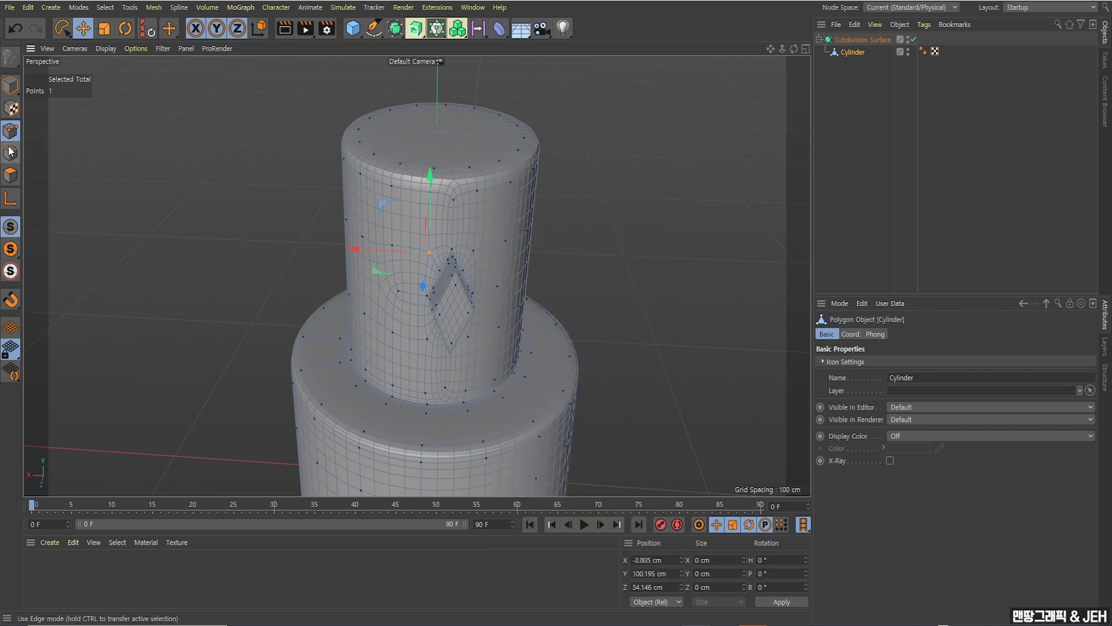
pyautogui.click(914, 40)
pyautogui.keyDown('alt'); pyautogui.moveTo(536, 203); pyautogui.dragTo(561, 222); pyautogui.keyUp('alt')
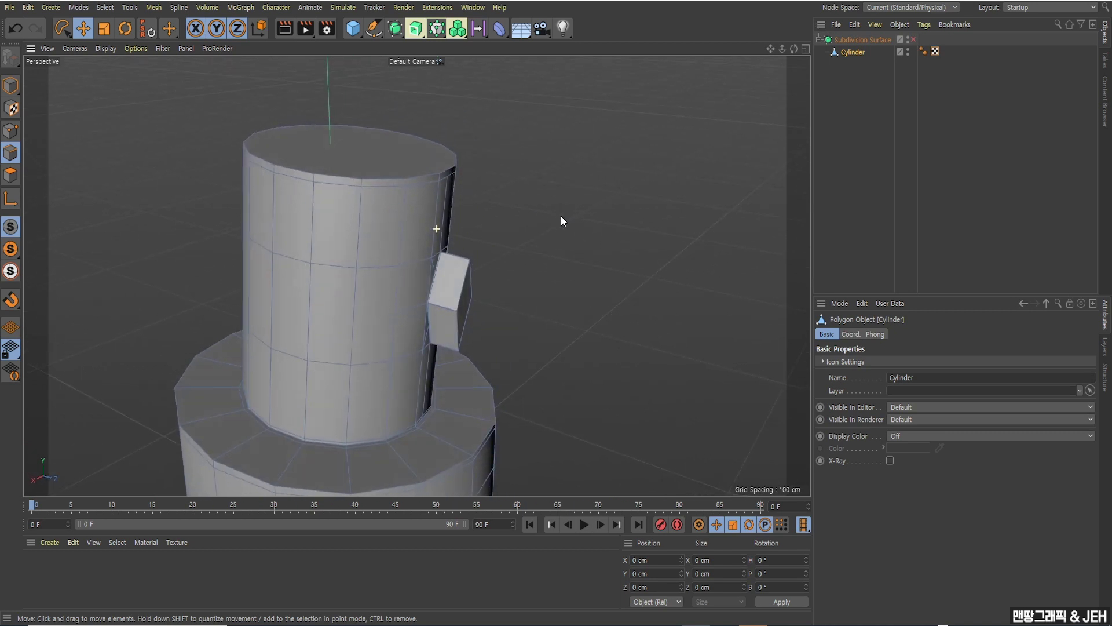
pyautogui.scroll(10, 440, 283)
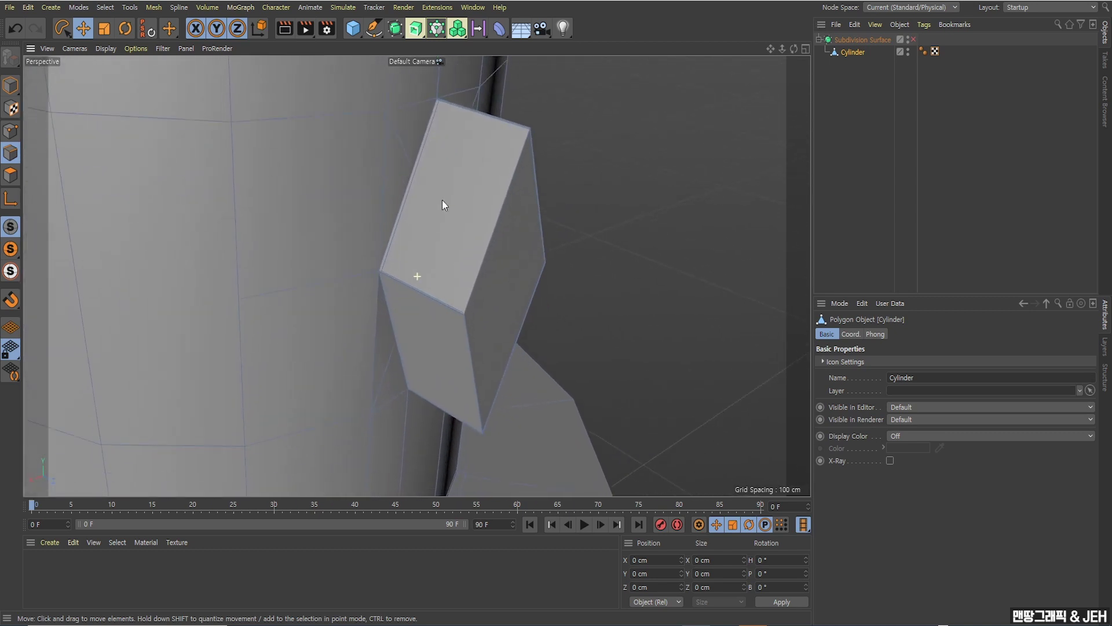
pyautogui.scroll(3, 444, 214)
pyautogui.scroll(3, 355, 300)
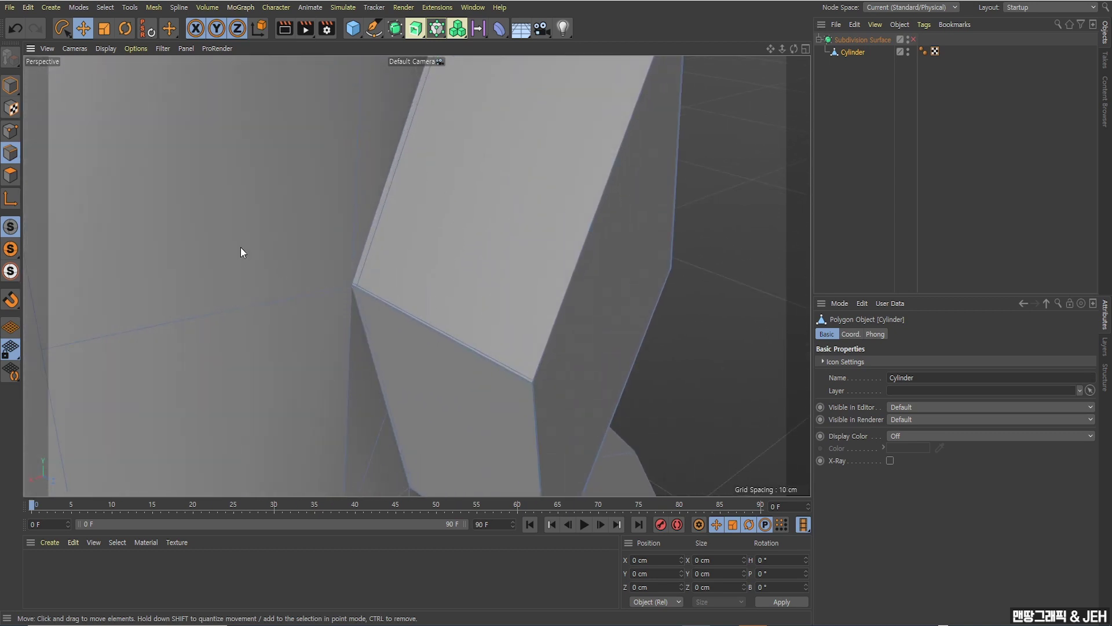
pyautogui.scroll(5, 463, 336)
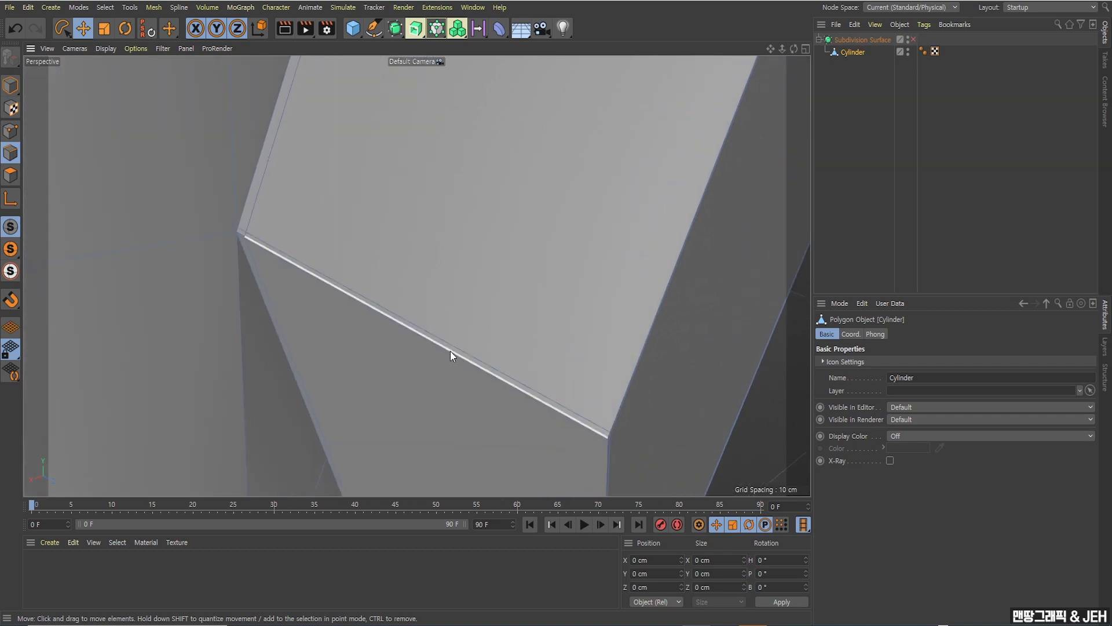
pyautogui.click(458, 348)
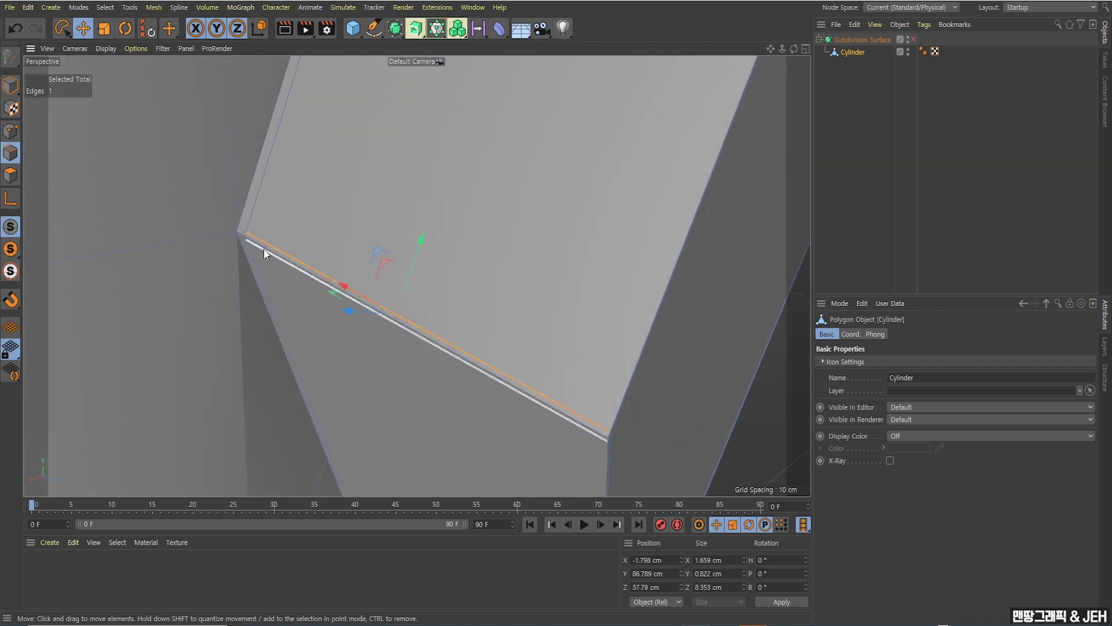
pyautogui.scroll(-6, 448, 297)
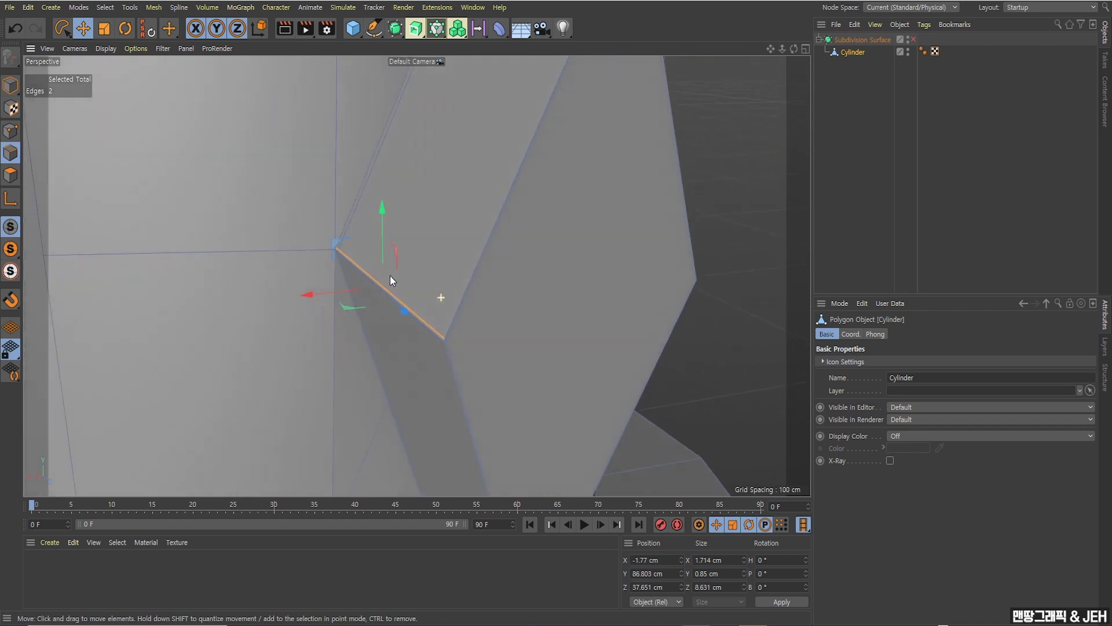
pyautogui.keyDown('shift'); pyautogui.click(377, 282); pyautogui.keyUp('shift')
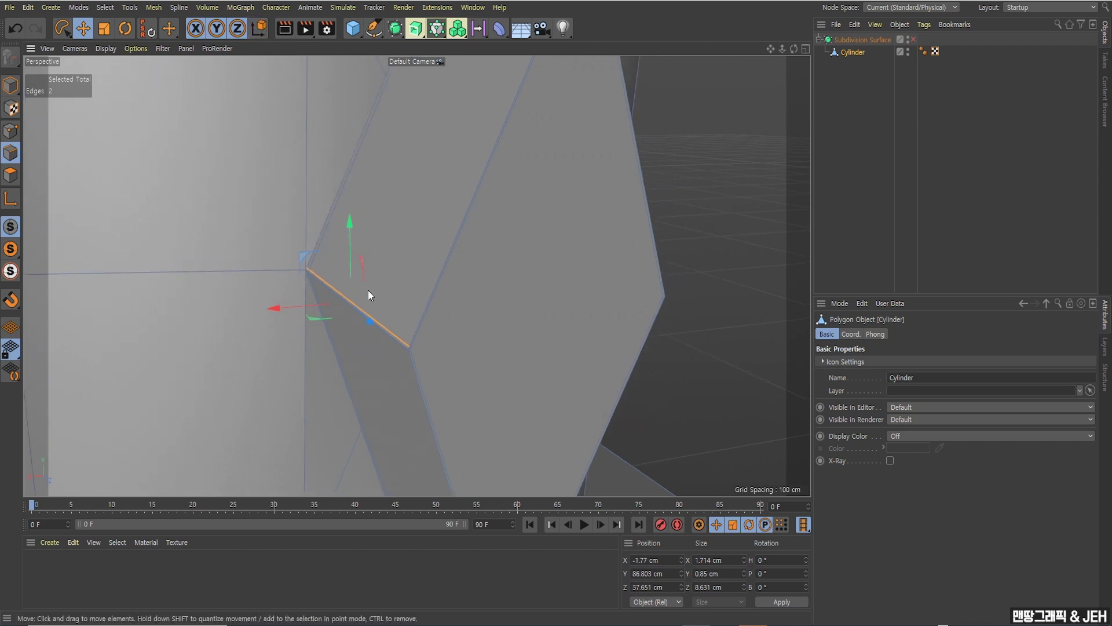
# Try moving the two selected corner edges freely across the diamond's side wall.
pyautogui.scroll(5, 368, 290)
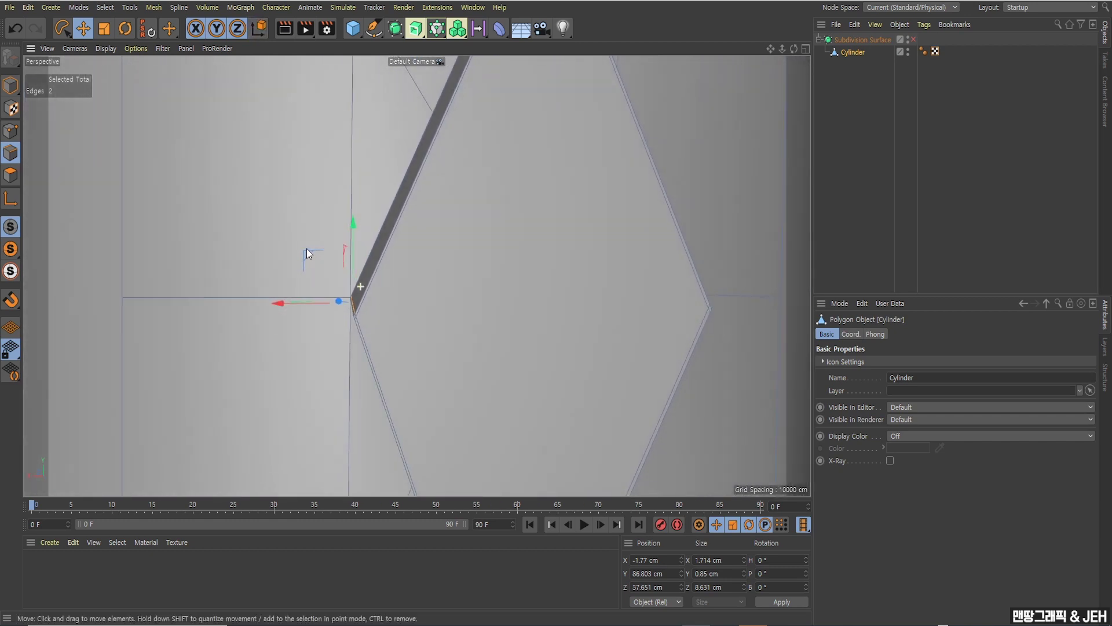
pyautogui.moveTo(304, 253); pyautogui.dragTo(415, 204)
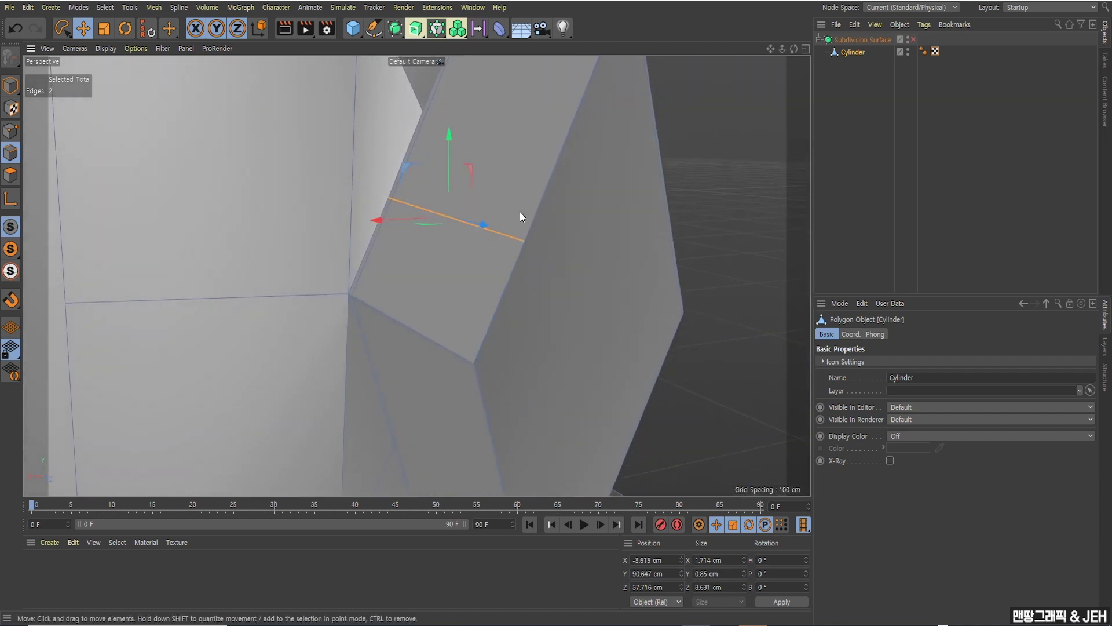
pyautogui.keyDown('alt'); pyautogui.moveTo(487, 246); pyautogui.dragTo(425, 250); pyautogui.keyUp('alt')
pyautogui.click(427, 250)
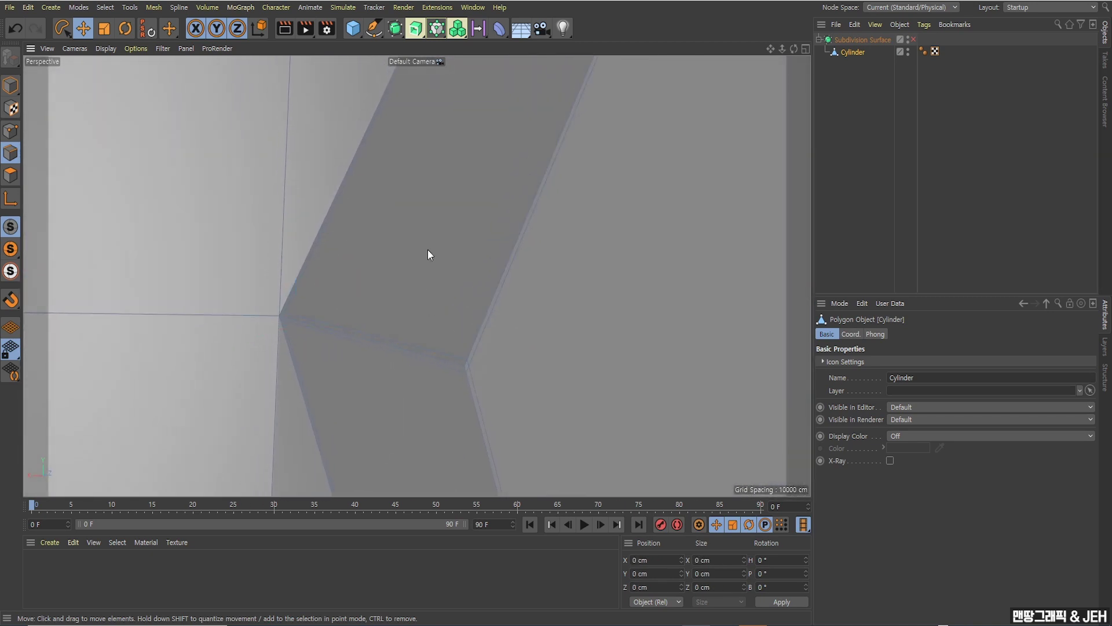
# Reselect the diamond's two side-corner edges, try Slide on them with an offset of about -3.288 cm and undo the slide.
pyautogui.click(439, 352)
pyautogui.keyDown('alt'); pyautogui.moveTo(439, 351); pyautogui.dragTo(291, 325); pyautogui.keyUp('alt')
pyautogui.keyDown('shift'); pyautogui.click(291, 319); pyautogui.keyUp('shift')
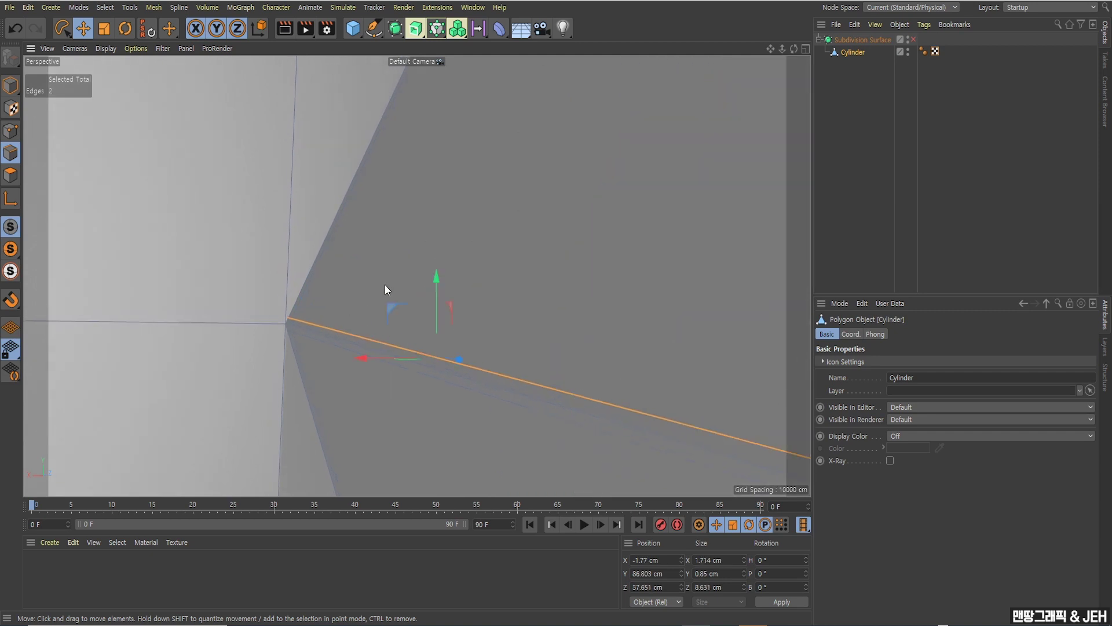
pyautogui.rightClick(404, 237)
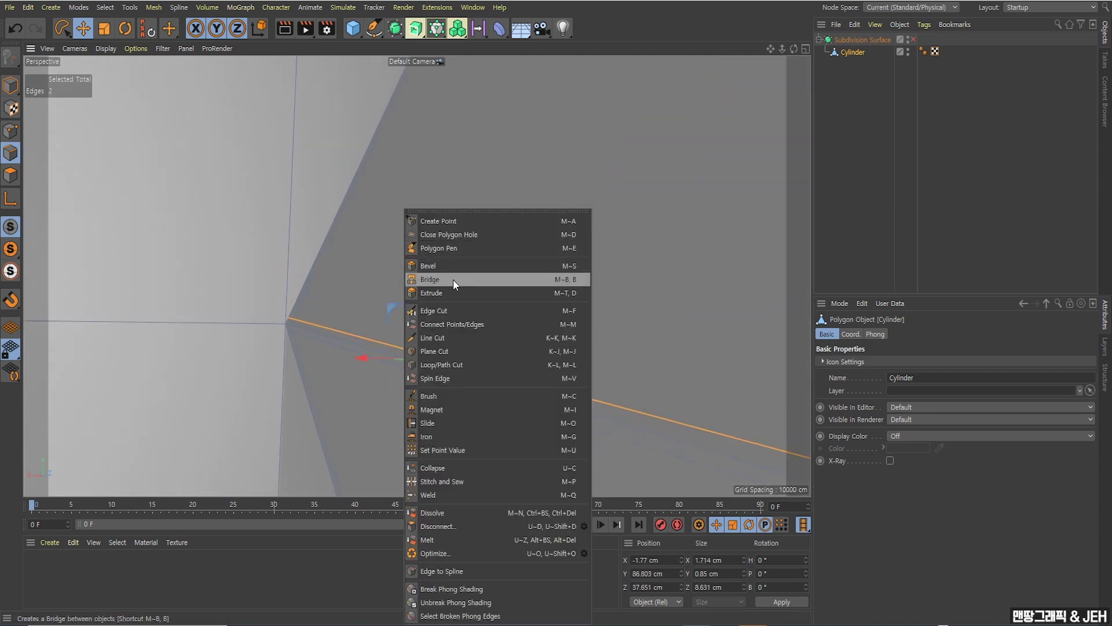
pyautogui.click(432, 423)
pyautogui.keyDown('alt'); pyautogui.moveTo(493, 391); pyautogui.dragTo(583, 180); pyautogui.keyUp('alt')
pyautogui.moveTo(574, 236); pyautogui.dragTo(605, 209)
pyautogui.keyDown('alt'); pyautogui.moveTo(630, 275); pyautogui.dragTo(590, 280); pyautogui.keyUp('alt')
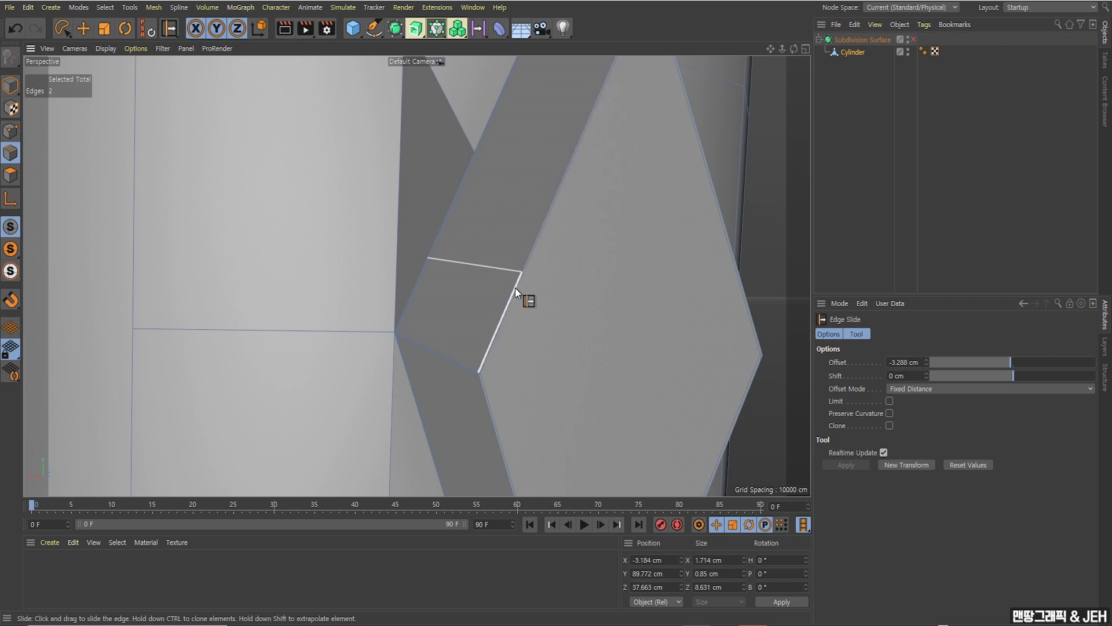
pyautogui.keyDown('alt'); pyautogui.moveTo(505, 278); pyautogui.dragTo(461, 317); pyautogui.keyUp('alt')
pyautogui.scroll(-5, 499, 269)
pyautogui.hotkey('ctrl', 'z')
pyautogui.scroll(5, 458, 313)
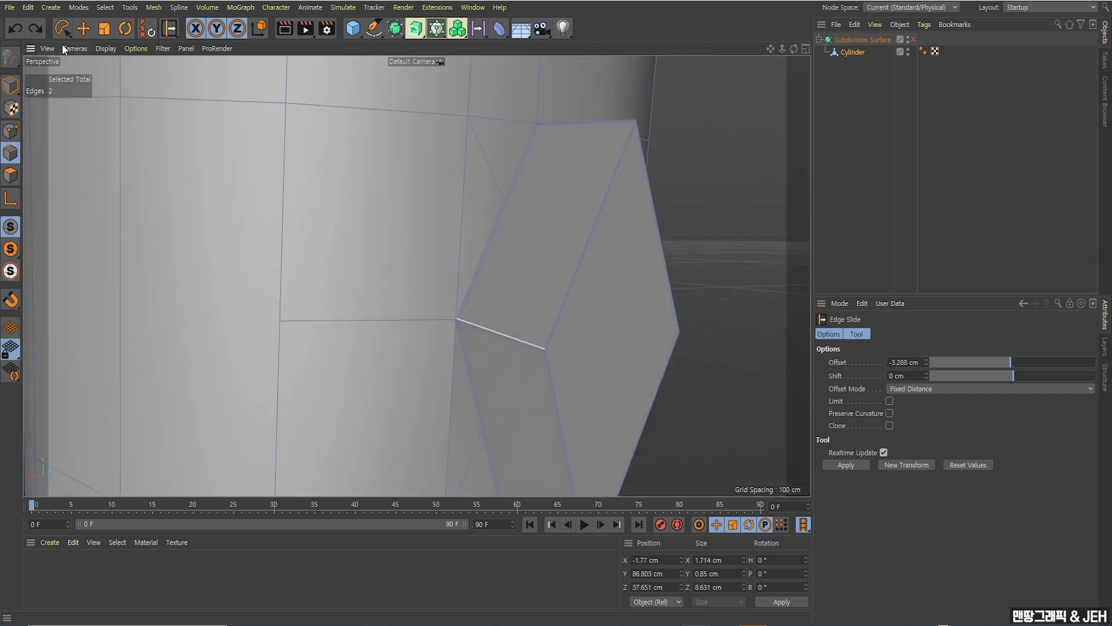
# In polygon mode, select the diamond's front face with the Move tool, try moving it and undo the move.
pyautogui.click(83, 28)
pyautogui.click(11, 175)
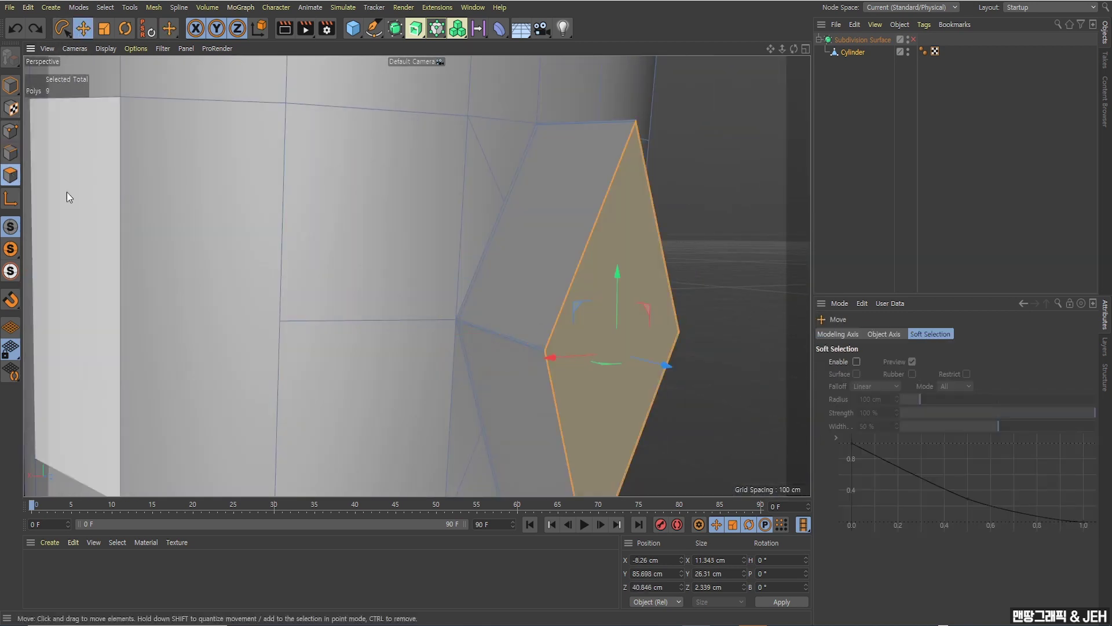
pyautogui.keyDown('alt'); pyautogui.moveTo(540, 311); pyautogui.dragTo(628, 241); pyautogui.keyUp('alt')
pyautogui.click(628, 241)
pyautogui.keyDown('alt'); pyautogui.moveTo(591, 287); pyautogui.dragTo(448, 296); pyautogui.keyUp('alt')
pyautogui.click(448, 297)
pyautogui.moveTo(522, 331); pyautogui.dragTo(550, 349)
pyautogui.hotkey('ctrl', 'z')
pyautogui.keyDown('alt'); pyautogui.moveTo(422, 345); pyautogui.dragTo(371, 304); pyautogui.keyUp('alt')
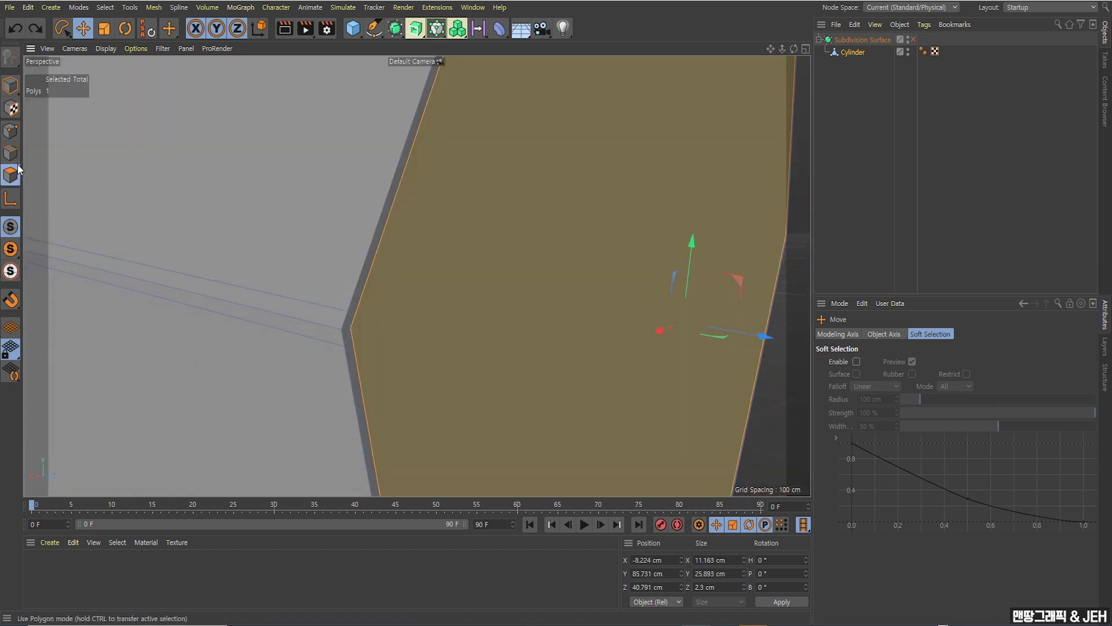
# In point mode, select the loop point beside the diamond's front corner, try moving it upward and undo the move.
pyautogui.click(21, 138)
pyautogui.click(348, 314)
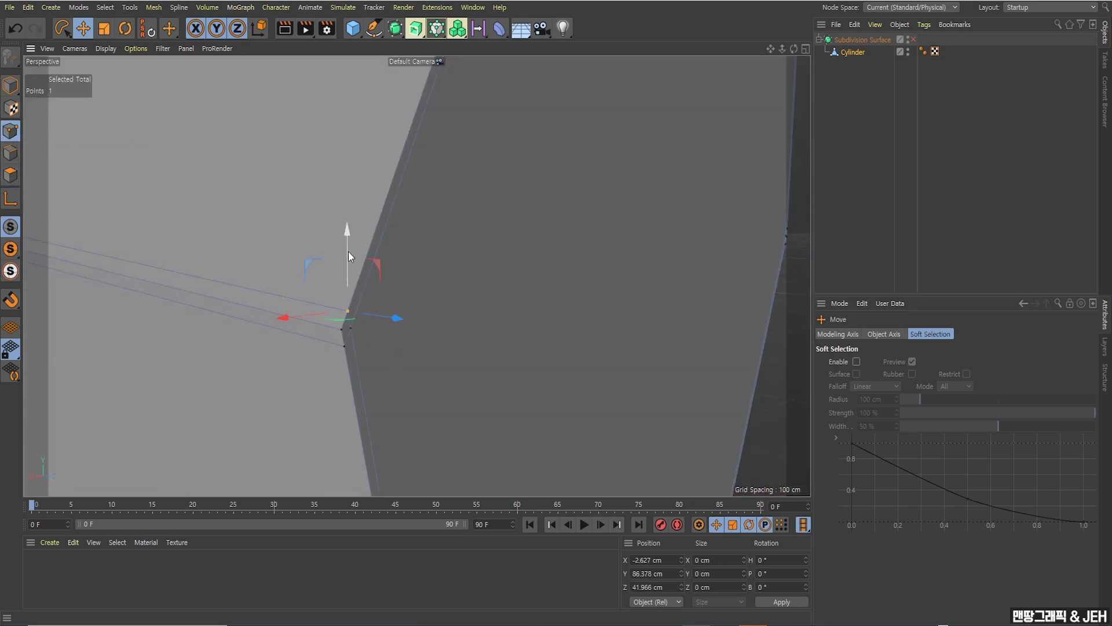
pyautogui.moveTo(349, 251); pyautogui.dragTo(348, 201)
pyautogui.keyDown('alt'); pyautogui.moveTo(359, 270); pyautogui.dragTo(406, 309); pyautogui.keyUp('alt')
pyautogui.moveTo(394, 390); pyautogui.dragTo(430, 313)
pyautogui.scroll(5, 348, 389)
pyautogui.hotkey('ctrl', 'z')
pyautogui.scroll(-5, 389, 391)
pyautogui.scroll(-5, 428, 324)
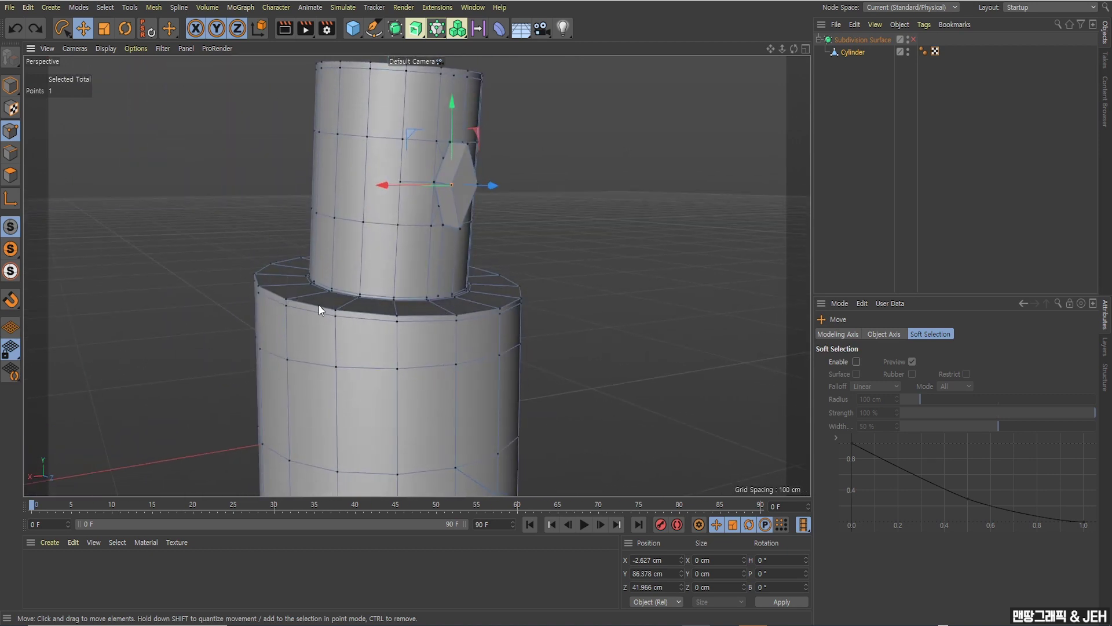
# Select all points of the Cylinder and run Optimize on them.
pyautogui.keyDown('alt'); pyautogui.moveTo(319, 305); pyautogui.dragTo(374, 321); pyautogui.keyUp('alt')
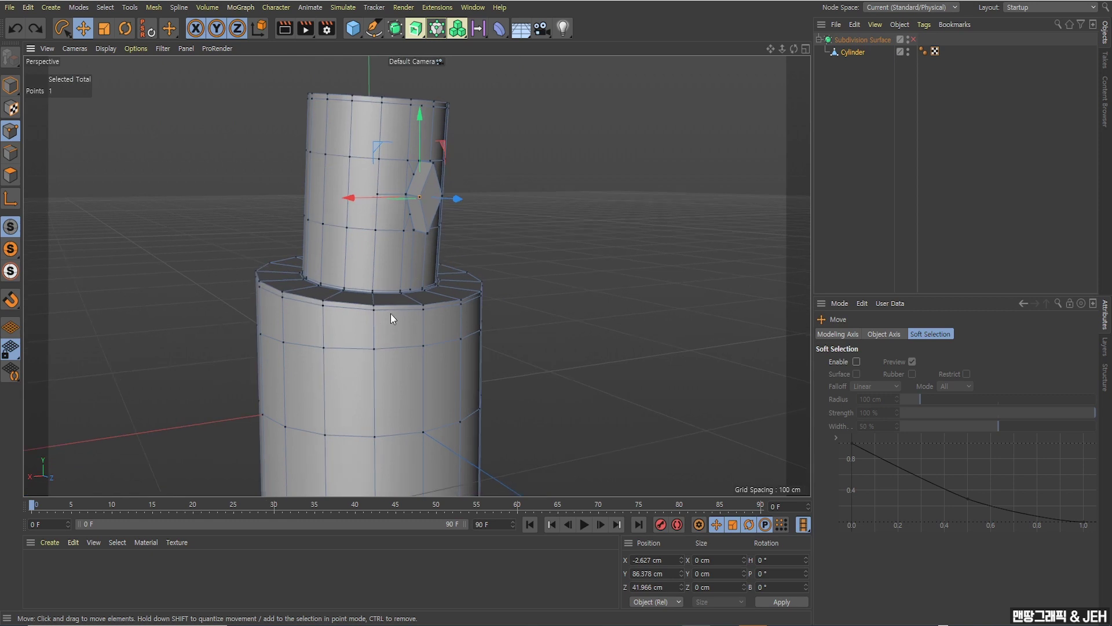
pyautogui.scroll(-5, 391, 311)
pyautogui.keyDown('alt'); pyautogui.moveTo(392, 311); pyautogui.dragTo(438, 240, button='middle'); pyautogui.keyUp('alt')
pyautogui.keyDown('alt'); pyautogui.moveTo(433, 256); pyautogui.dragTo(459, 292); pyautogui.keyUp('alt')
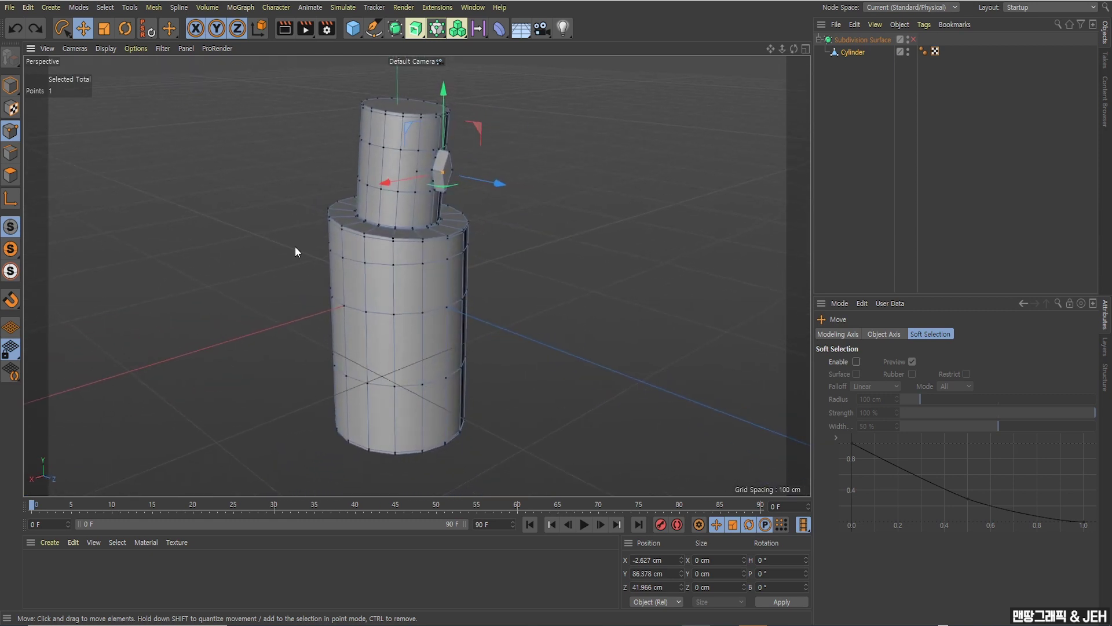
pyautogui.hotkey('ctrl', 'a')
pyautogui.scroll(2, 391, 272)
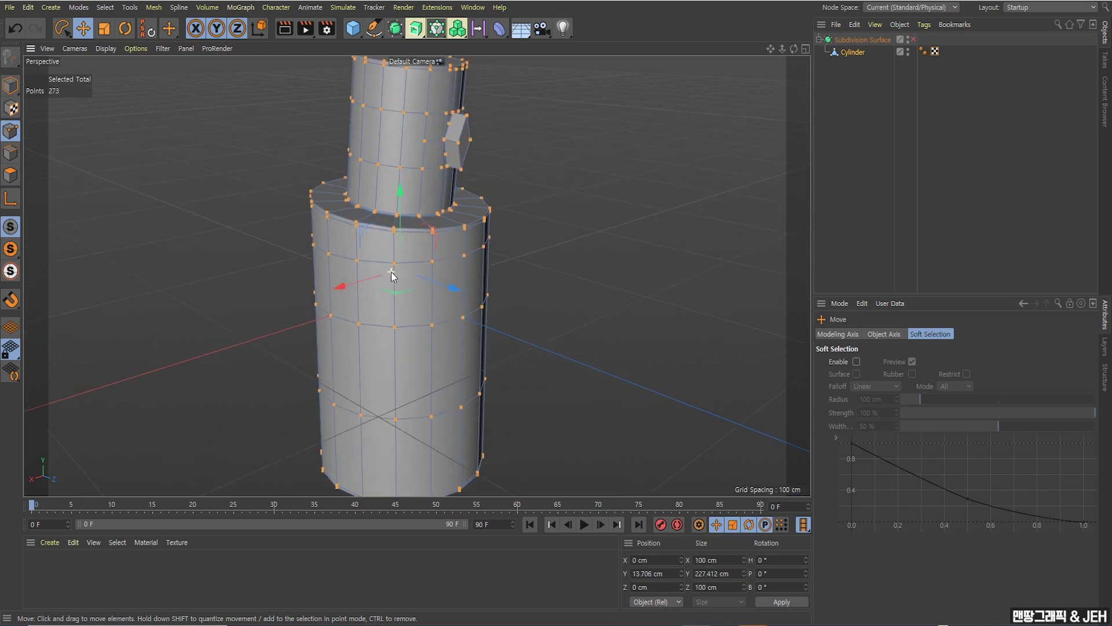
pyautogui.rightClick(446, 233)
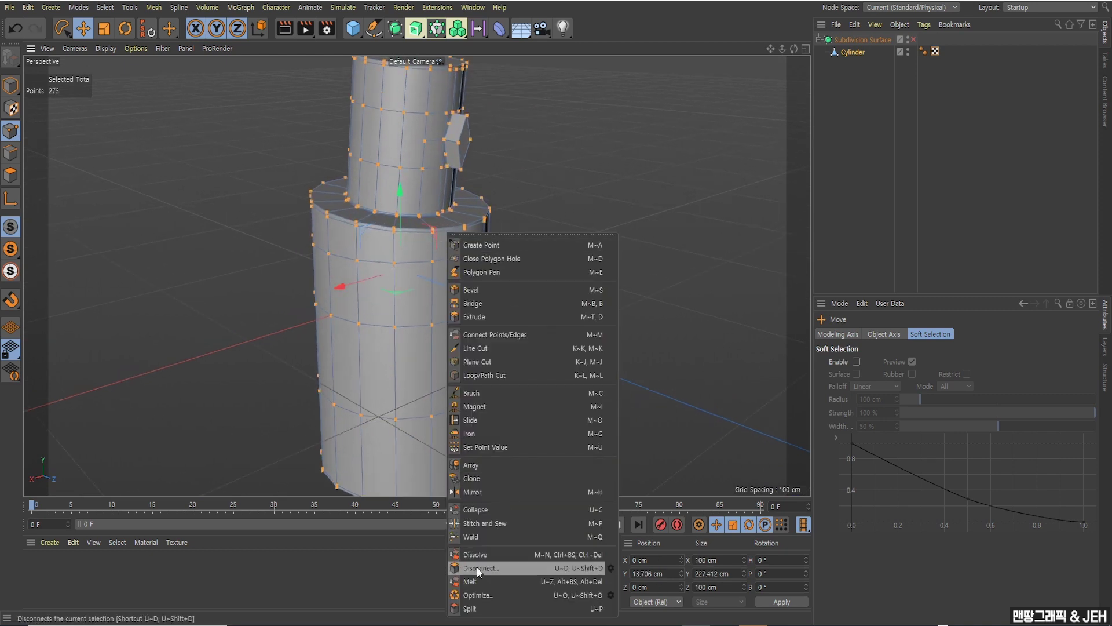
pyautogui.click(469, 595)
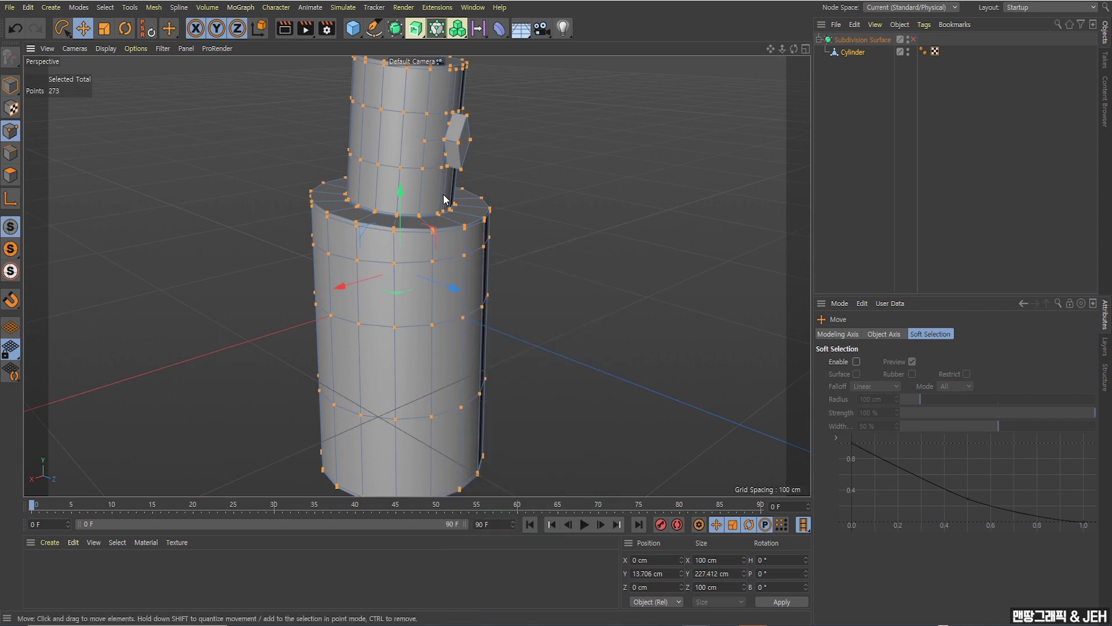
pyautogui.scroll(-5, 444, 199)
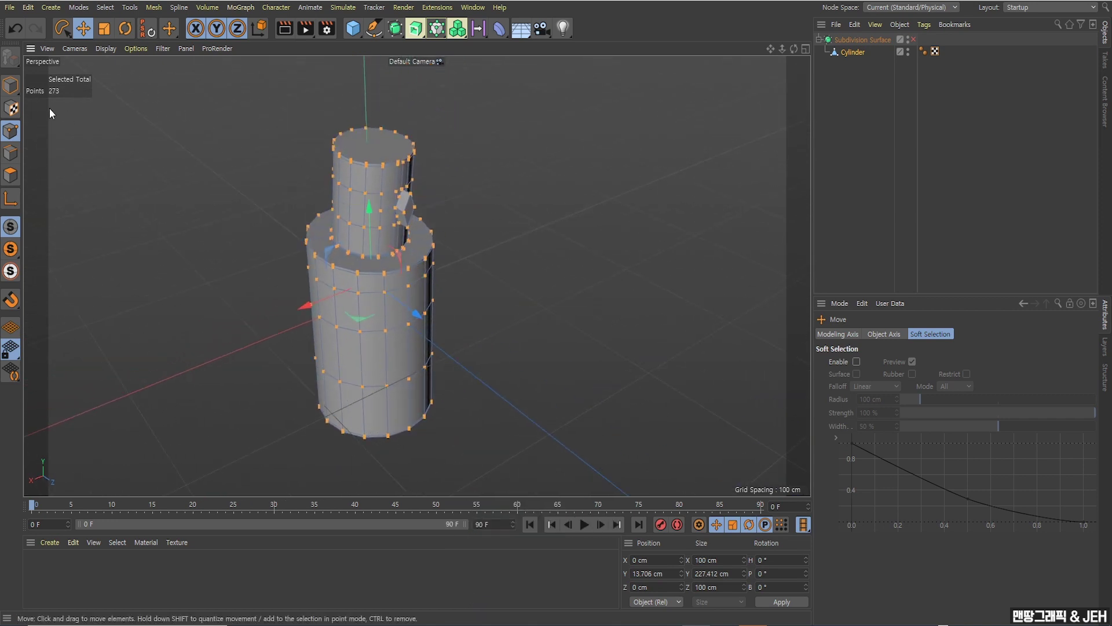
# Switch to model mode, deselect the Cylinder and examine its bottom cap from below.
pyautogui.click(10, 86)
pyautogui.keyDown('alt'); pyautogui.moveTo(129, 130); pyautogui.dragTo(417, 291); pyautogui.keyUp('alt')
pyautogui.scroll(3, 320, 292)
pyautogui.scroll(3, 420, 284)
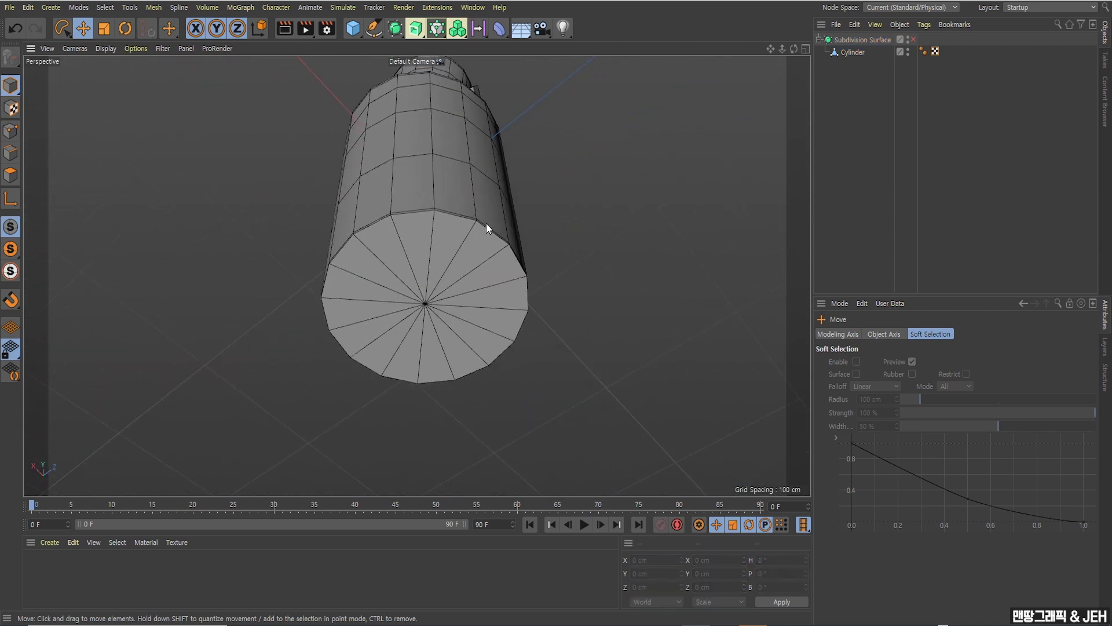
pyautogui.keyDown('alt'); pyautogui.moveTo(397, 226); pyautogui.dragTo(446, 232); pyautogui.keyUp('alt')
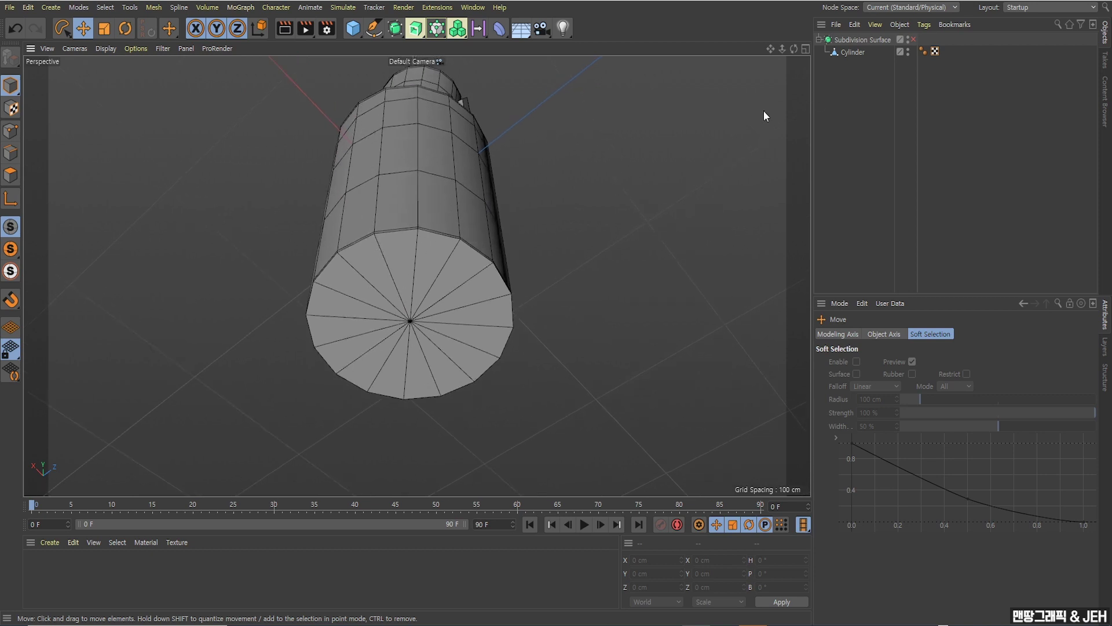
# Reselect the Cylinder, switch to polygon mode, select polygons on its bottom cap with Live Selection and delete them.
pyautogui.click(841, 51)
pyautogui.click(11, 175)
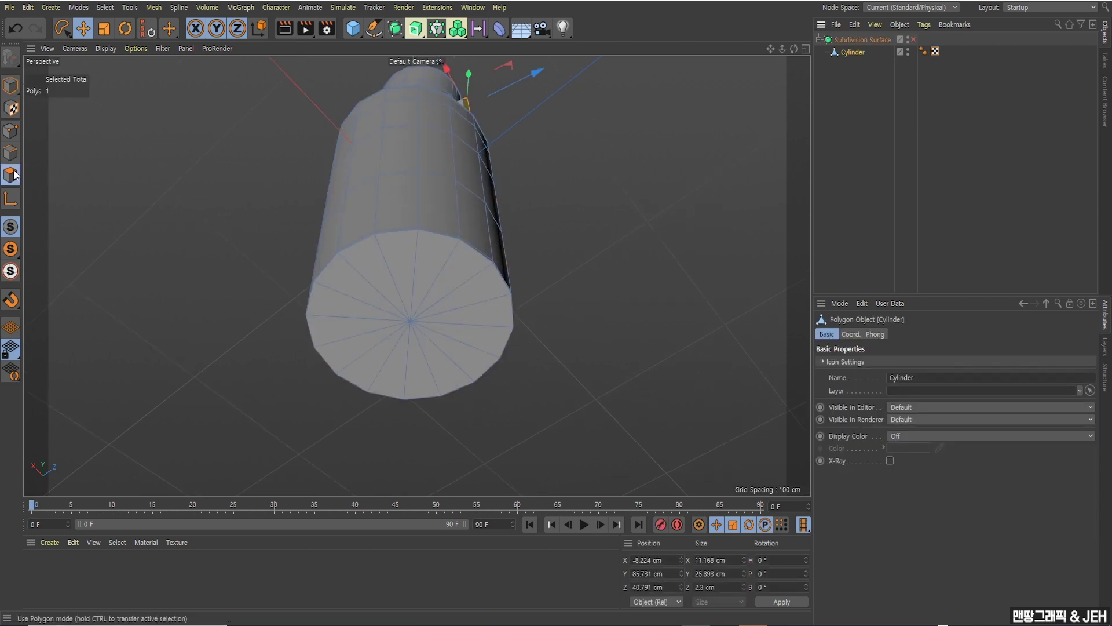
pyautogui.click(66, 35)
pyautogui.click(92, 47)
pyautogui.click(381, 325)
pyautogui.moveTo(407, 275)
pyautogui.mouseDown()
pyautogui.moveTo(449, 323)
pyautogui.moveTo(413, 284)
pyautogui.moveTo(463, 313)
pyautogui.moveTo(595, 258)
pyautogui.moveTo(633, 325)
pyautogui.moveTo(520, 365)
pyautogui.moveTo(443, 371)
pyautogui.moveTo(478, 335)
pyautogui.moveTo(544, 307)
pyautogui.moveTo(499, 322)
pyautogui.moveTo(436, 272)
pyautogui.moveTo(446, 310)
pyautogui.moveTo(407, 308)
pyautogui.moveTo(486, 275)
pyautogui.moveTo(432, 312)
pyautogui.mouseUp()
pyautogui.press('Delete')
# Inspect the cylinder's side and shoulder polygons and review the modeling commands available for polygons.
pyautogui.scroll(3, 447, 307)
pyautogui.scroll(-1, 408, 308)
pyautogui.click(432, 314)
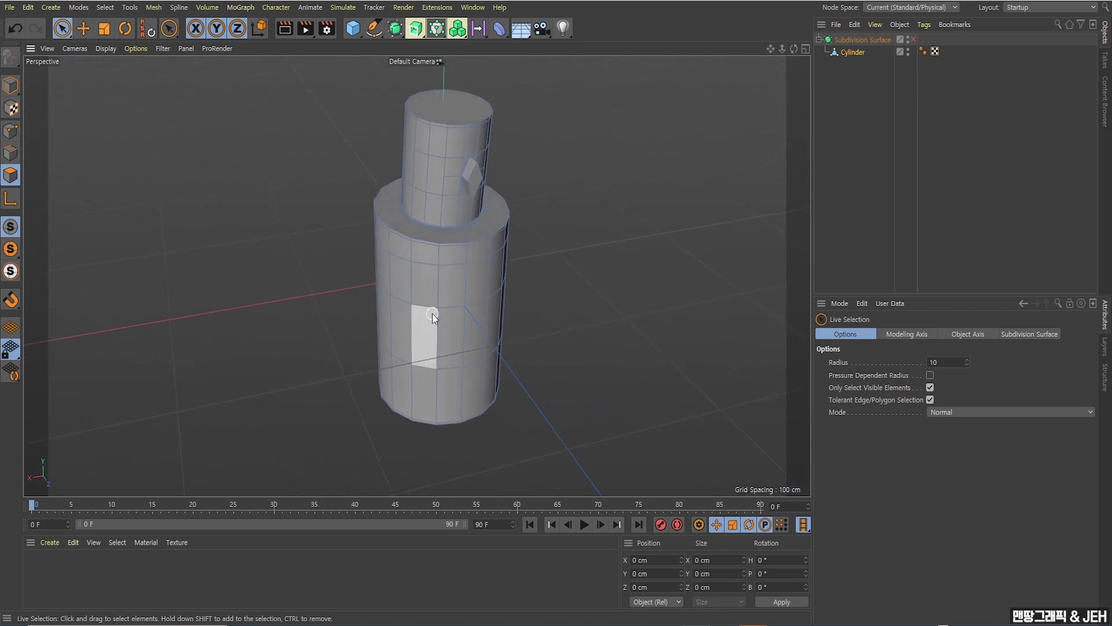
pyautogui.scroll(2, 433, 314)
pyautogui.click(446, 256)
pyautogui.scroll(1, 435, 279)
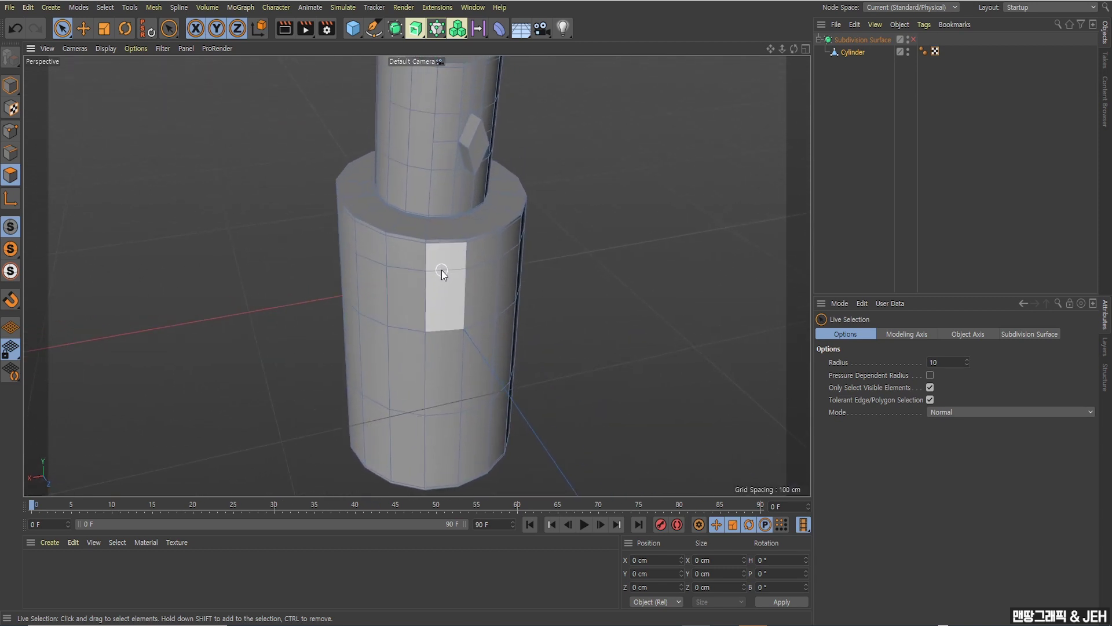
pyautogui.click(361, 239)
pyautogui.click(415, 222)
pyautogui.keyDown('alt'); pyautogui.moveTo(415, 222); pyautogui.dragTo(401, 256); pyautogui.keyUp('alt')
pyautogui.click(366, 260)
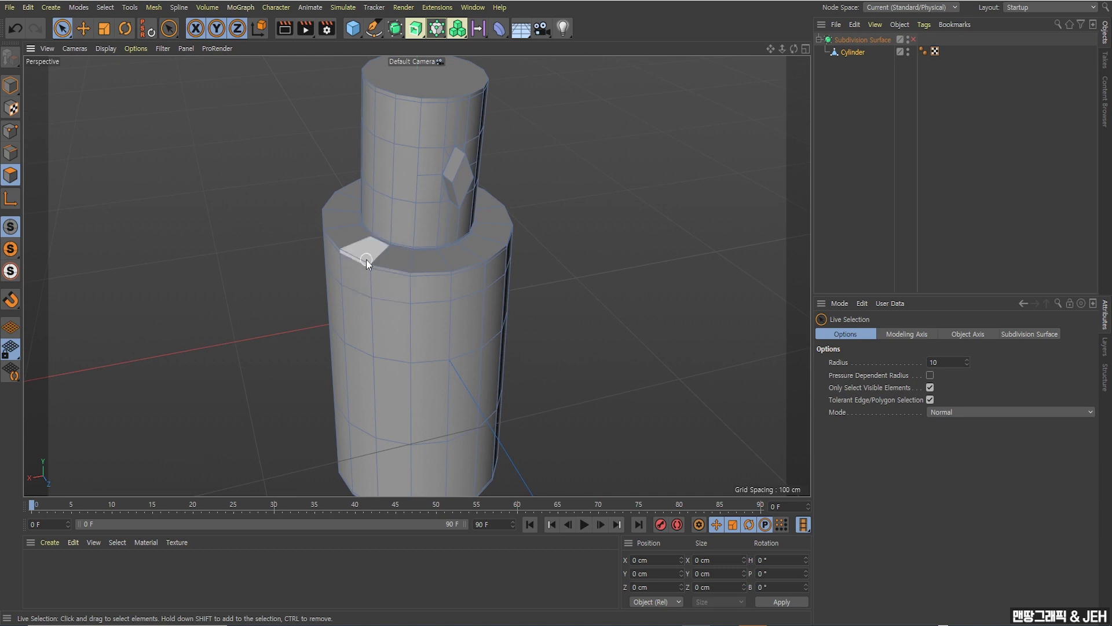
pyautogui.click(433, 258)
pyautogui.moveTo(441, 283)
pyautogui.keyDown('alt'); pyautogui.mouseDown()
pyautogui.moveTo(346, 247)
pyautogui.moveTo(506, 299)
pyautogui.moveTo(464, 267)
pyautogui.moveTo(481, 283)
pyautogui.moveTo(516, 257)
pyautogui.moveTo(488, 292)
pyautogui.moveTo(450, 295)
pyautogui.moveTo(457, 281)
pyautogui.moveTo(452, 296)
pyautogui.mouseUp(); pyautogui.keyUp('alt')
pyautogui.click(470, 237)
pyautogui.rightClick(473, 237)
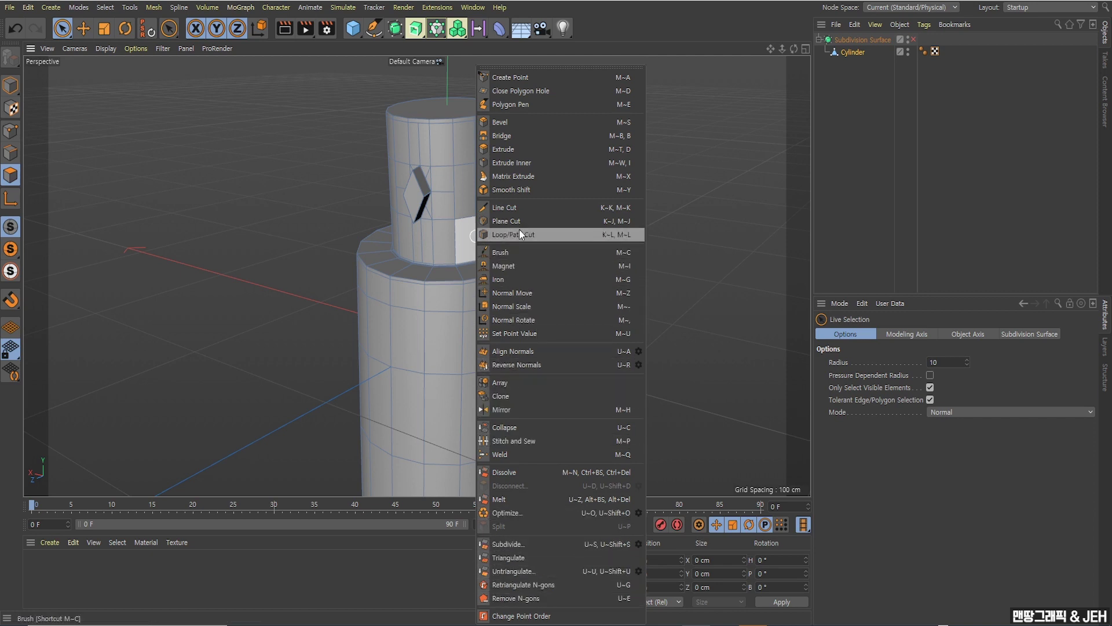
pyautogui.click(12, 87)
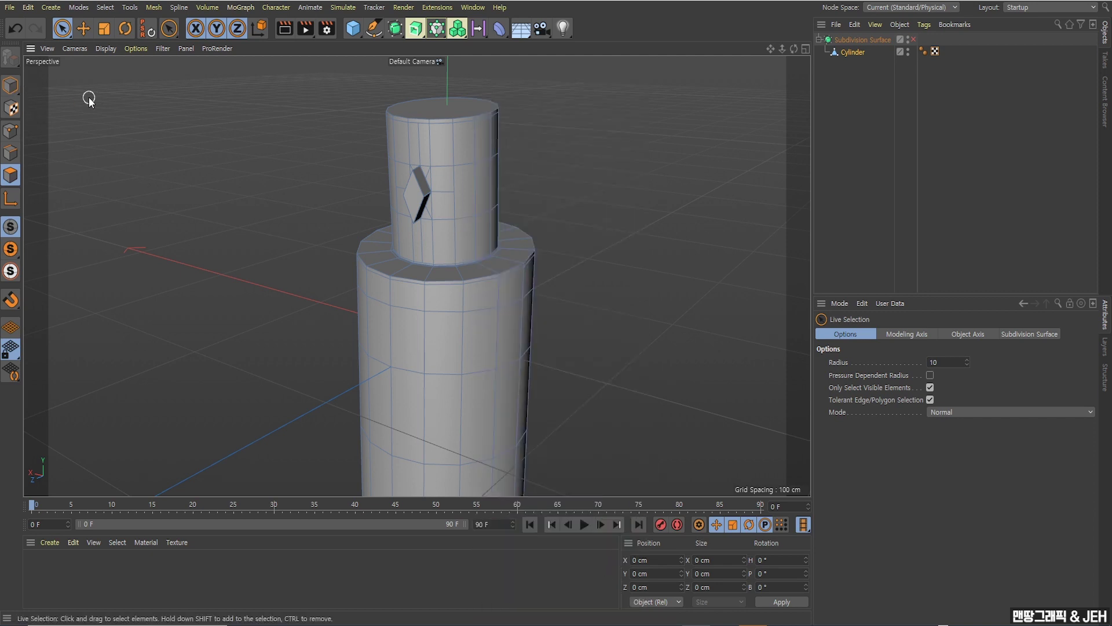
# Activate the Move tool, return to model mode, deselect the Cylinder and view the whole model.
pyautogui.click(82, 29)
pyautogui.click(11, 87)
pyautogui.click(138, 126)
pyautogui.scroll(-2, 245, 197)
pyautogui.keyDown('alt'); pyautogui.moveTo(245, 197); pyautogui.dragTo(437, 250); pyautogui.keyUp('alt')
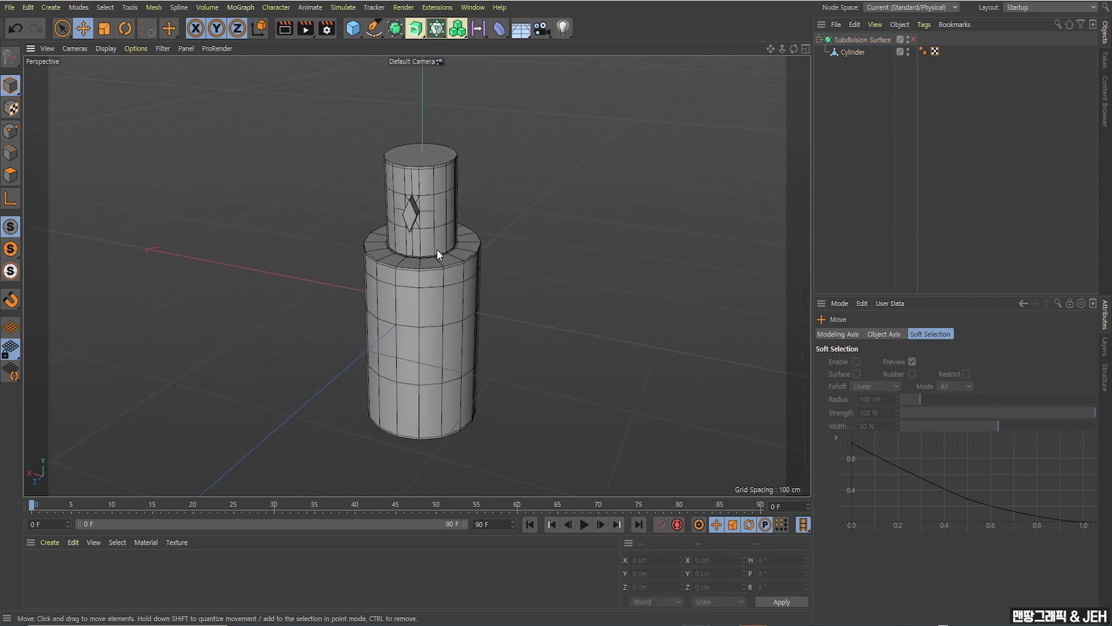